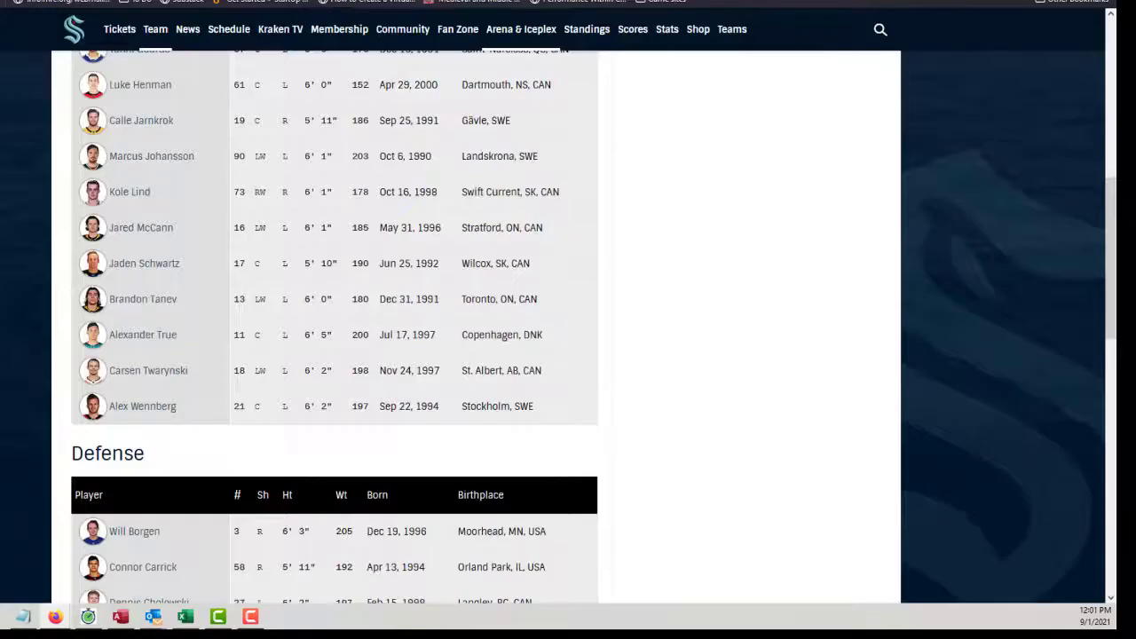
# Examine the Seattle Kraken roster page, focusing on the columns of the Forwards table
pyautogui.scroll(10, 280, 364)
pyautogui.scroll(-3, 280, 364)
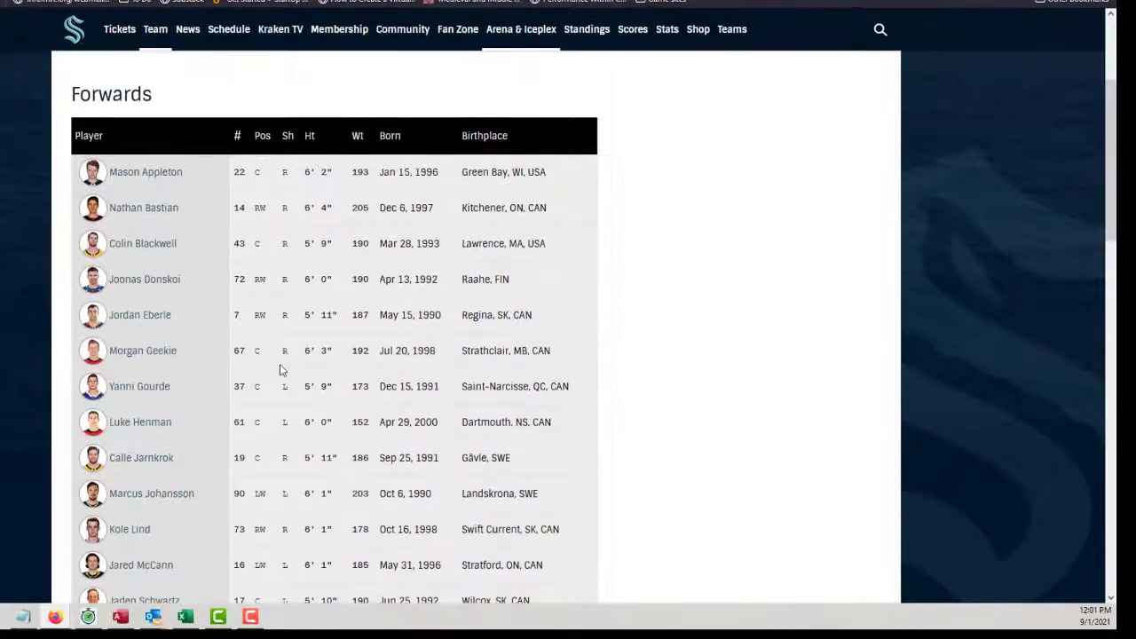
pyautogui.scroll(3, 280, 364)
pyautogui.scroll(-3, 279, 364)
pyautogui.scroll(3, 280, 368)
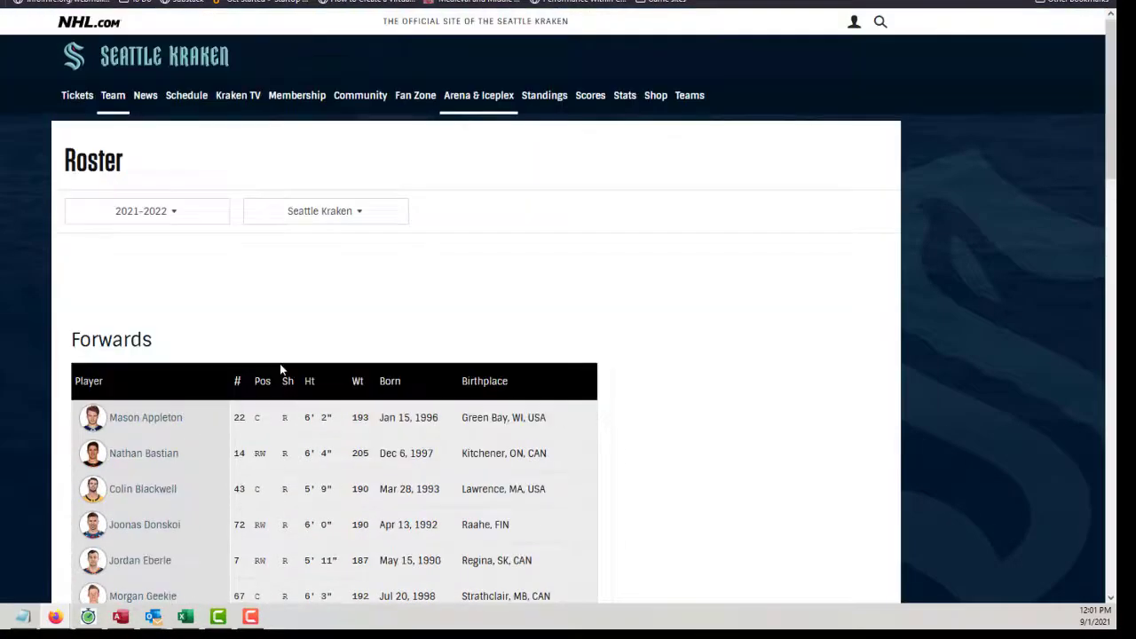
pyautogui.scroll(-3, 279, 368)
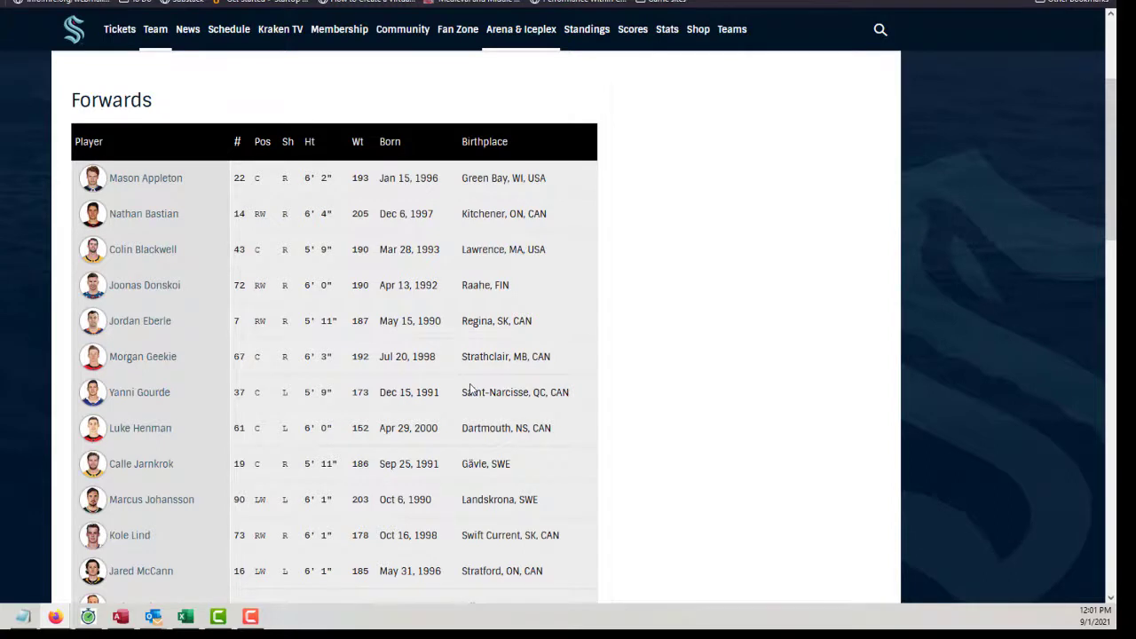
pyautogui.scroll(1, 470, 388)
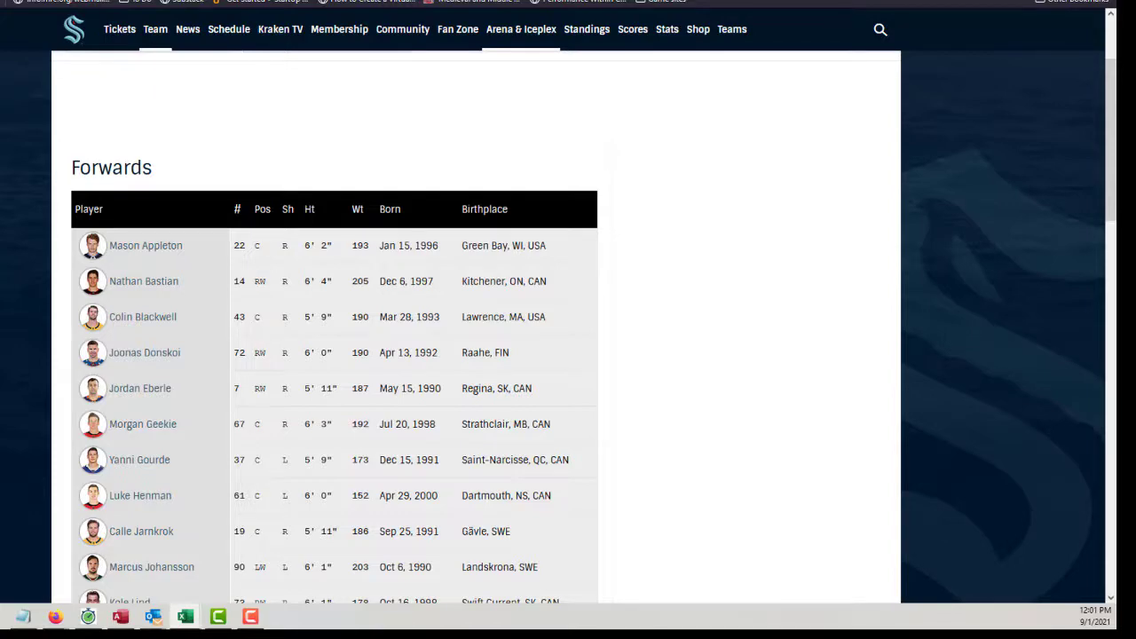
# Switch to the blank Excel workbook and return to the Seattle Kraken roster page in Firefox
pyautogui.click(184, 616)
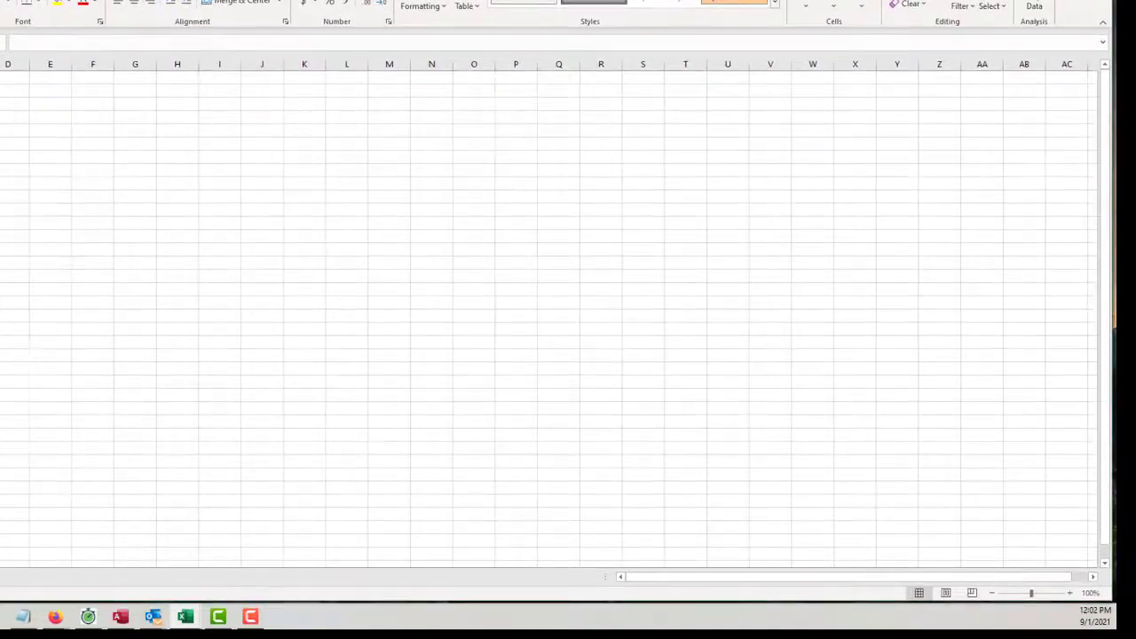
pyautogui.moveTo(53, 619)
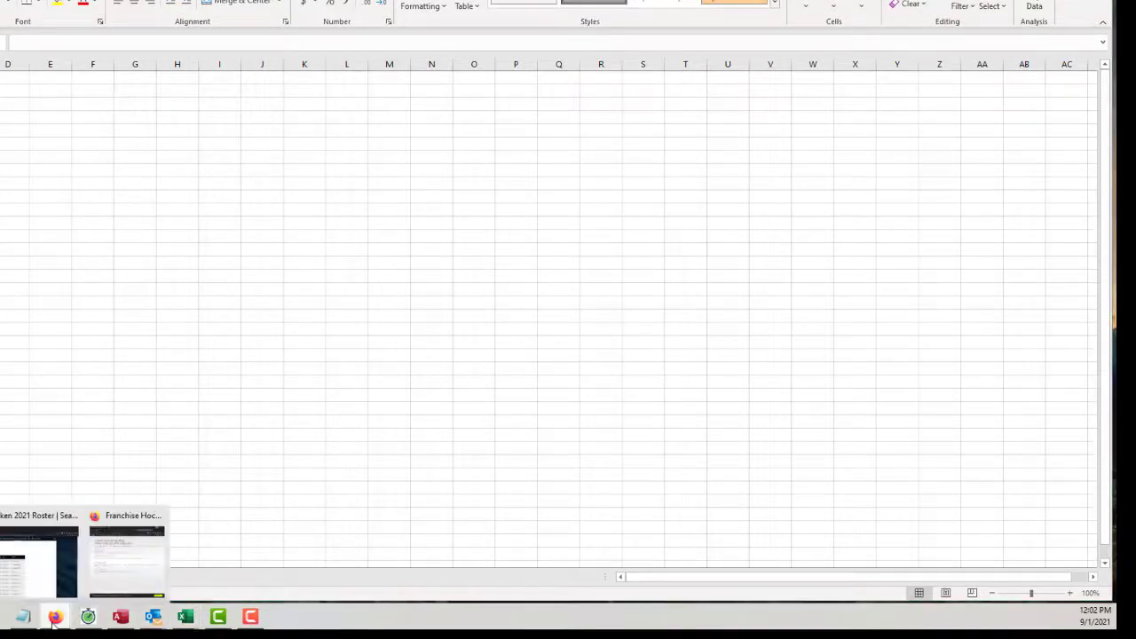
pyautogui.click(17, 582)
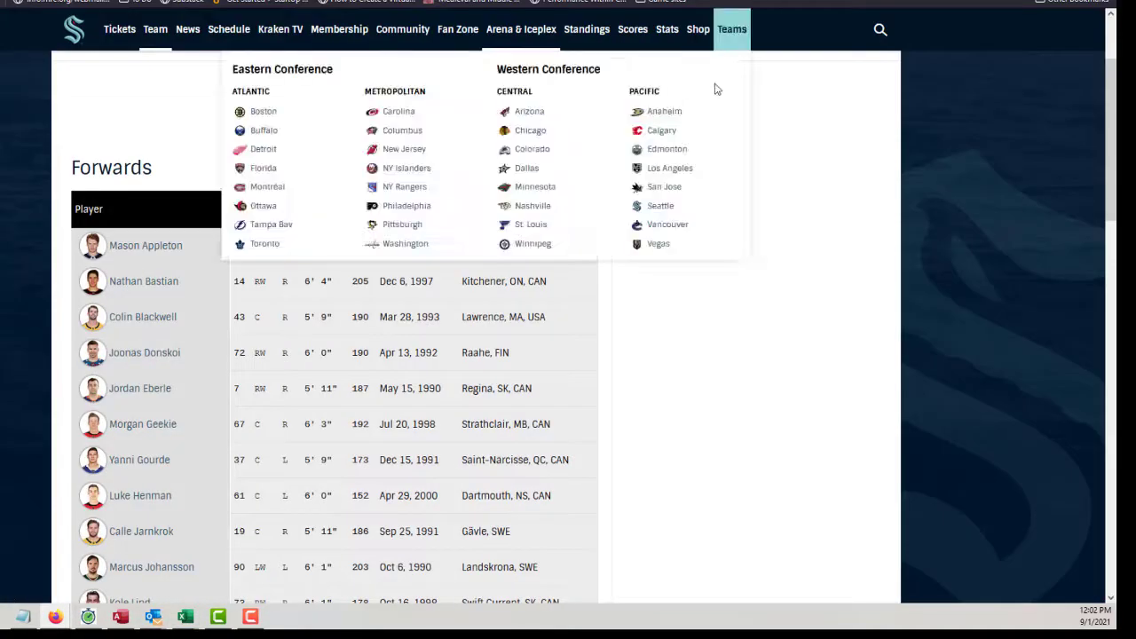
# Examine how the heights of the first few players are written in the Forwards table
pyautogui.scroll(-1, 913, 503)
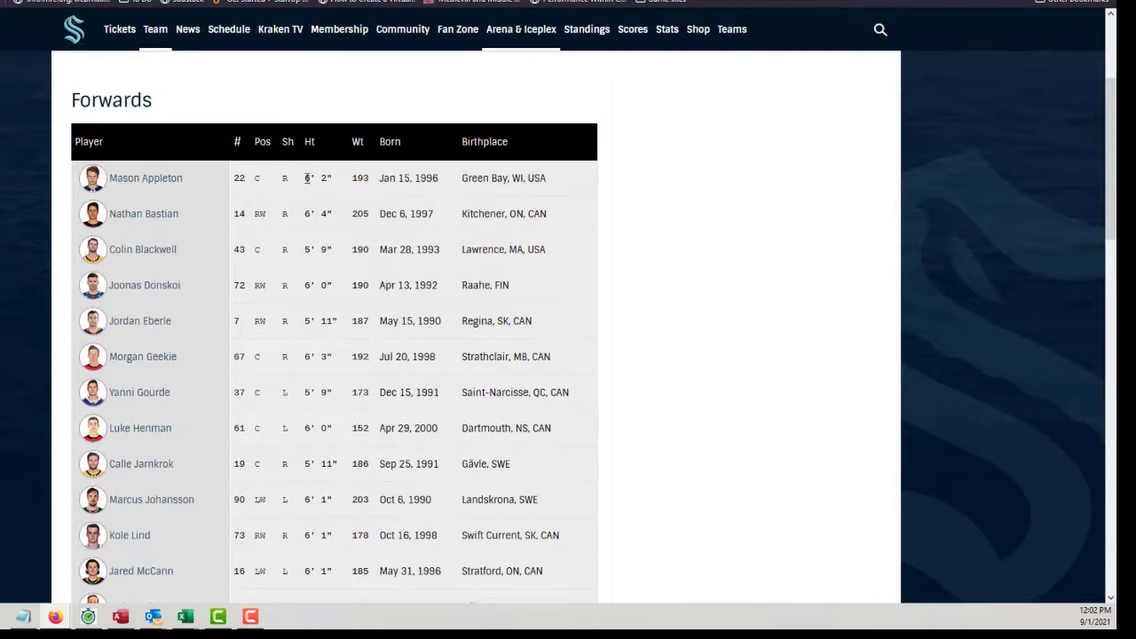
pyautogui.moveTo(307, 178); pyautogui.dragTo(332, 188)
pyautogui.click(323, 185)
pyautogui.moveTo(304, 177); pyautogui.dragTo(331, 213)
pyautogui.moveTo(304, 249); pyautogui.dragTo(332, 285)
pyautogui.click(327, 276)
pyautogui.moveTo(310, 251); pyautogui.dragTo(332, 249)
pyautogui.click(608, 280)
# Copy the whole roster from the Forwards table's header row through the last row of the Goalies table
pyautogui.moveTo(63, 133); pyautogui.dragTo(580, 429)
pyautogui.scroll(-9, 612, 479)
pyautogui.scroll(-3, 583, 376)
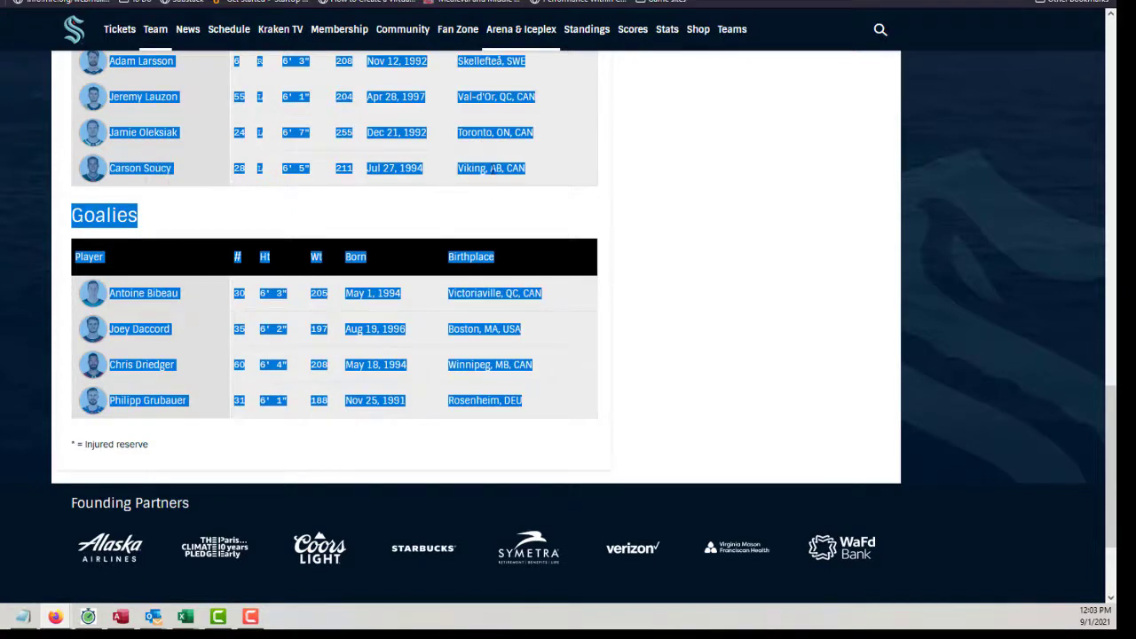
pyautogui.rightClick(388, 166)
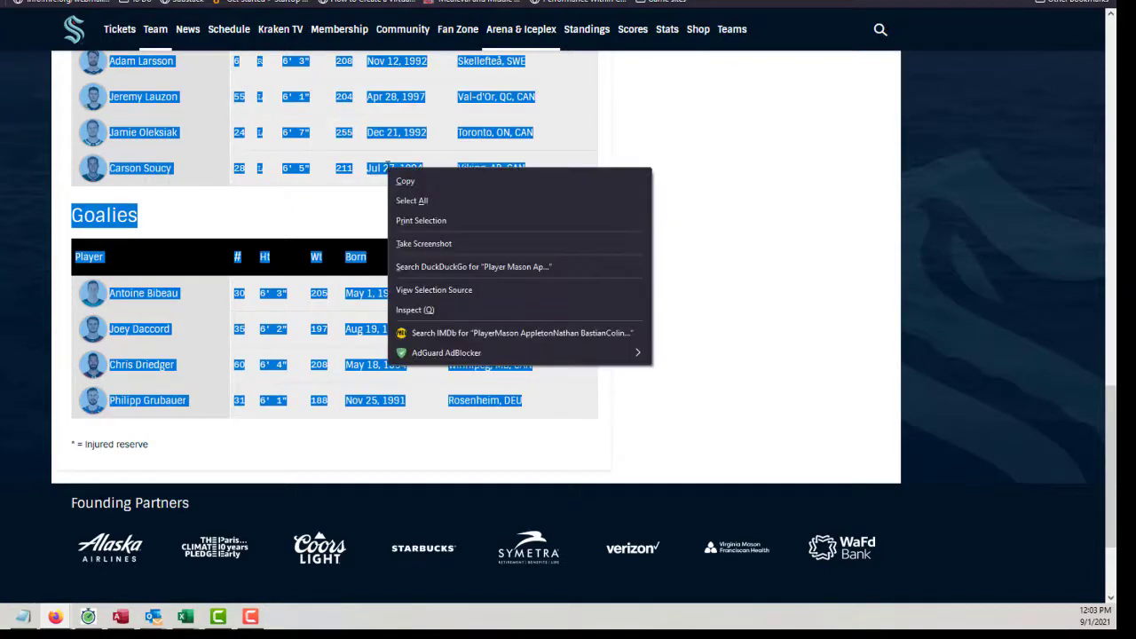
pyautogui.click(422, 189)
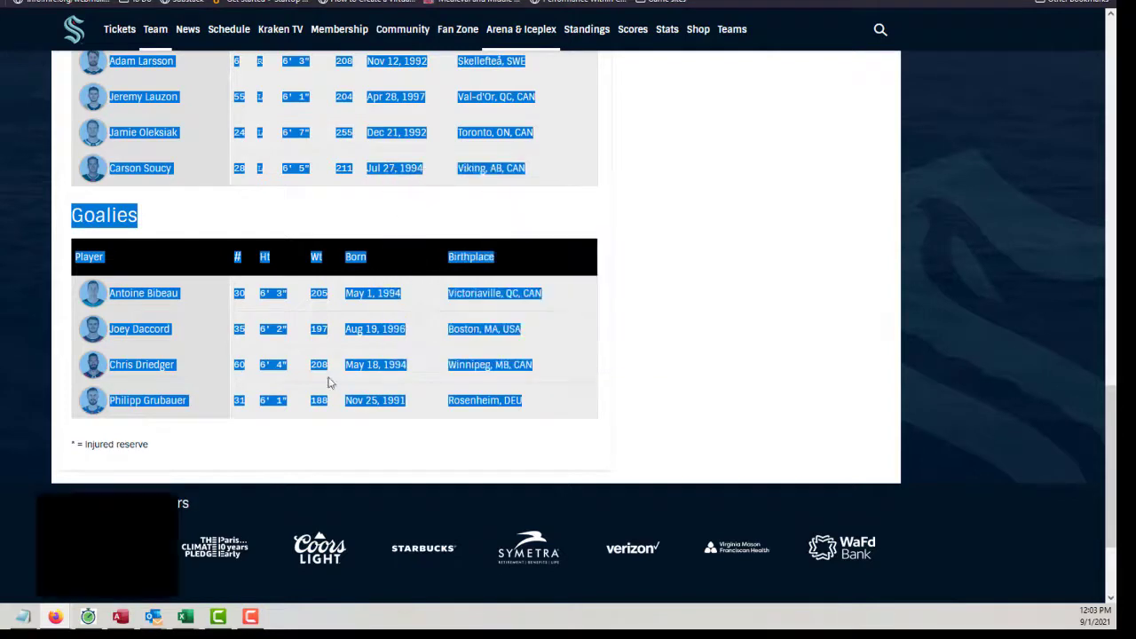
# Switch to the blank Book1 workbook in Excel and paste the roster at cell A1, matching destination formatting
pyautogui.click(185, 617)
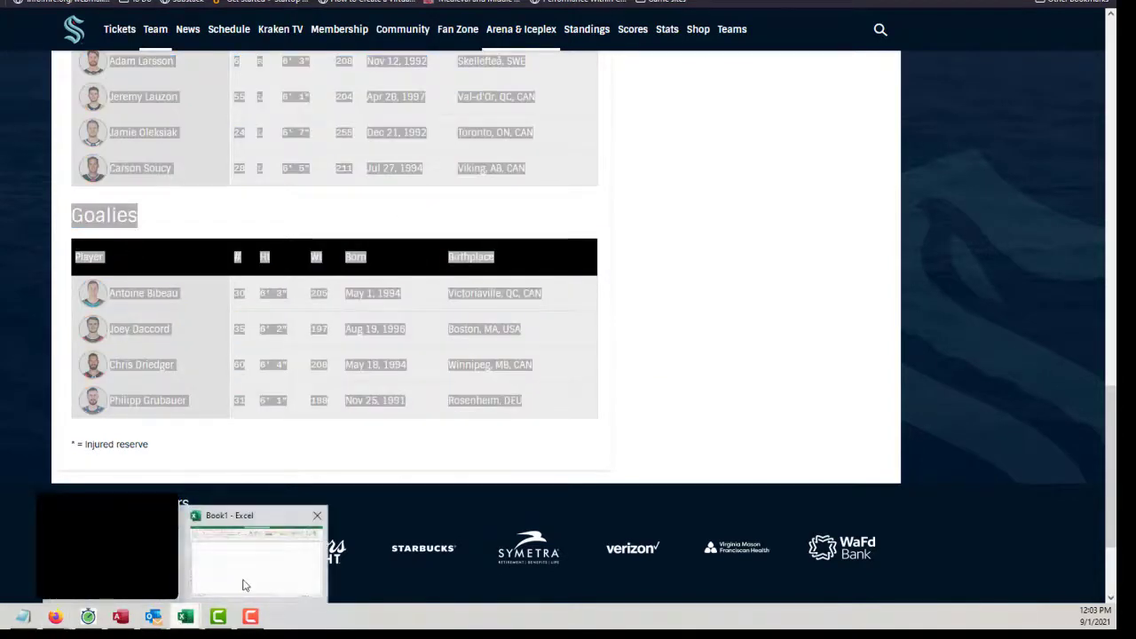
pyautogui.click(247, 584)
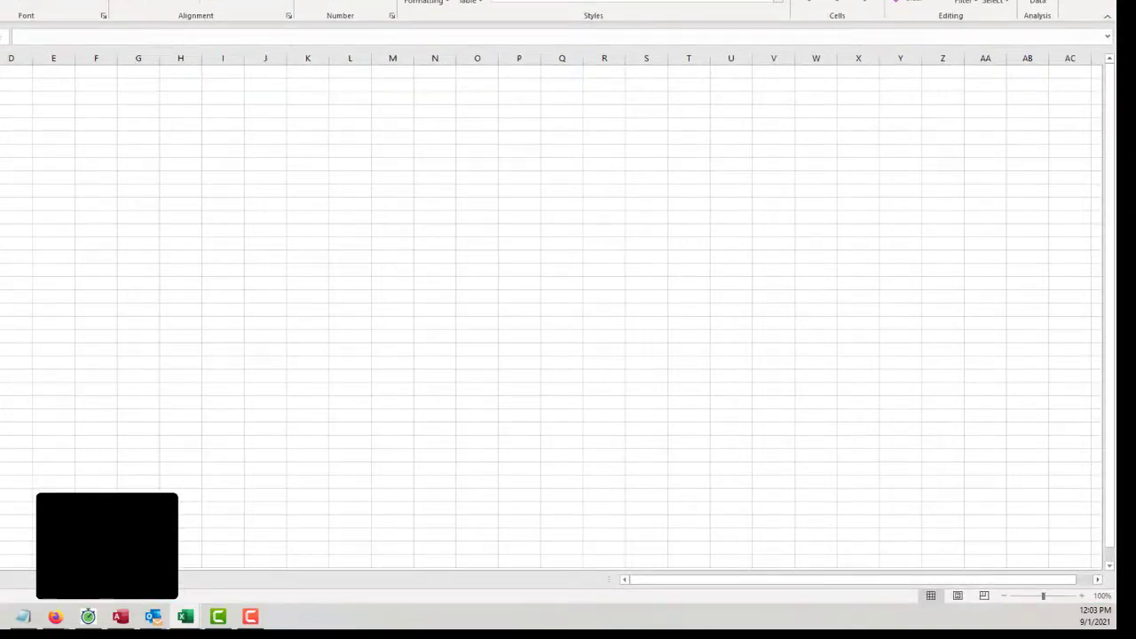
pyautogui.hotkey('ctrl', 'v')
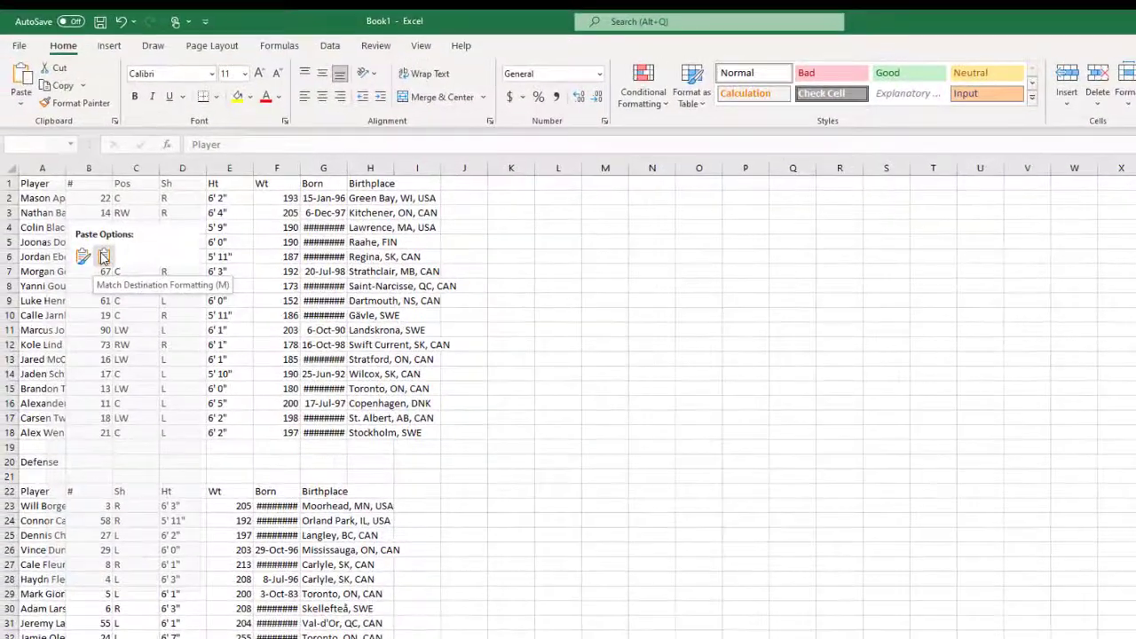
pyautogui.click(681, 389)
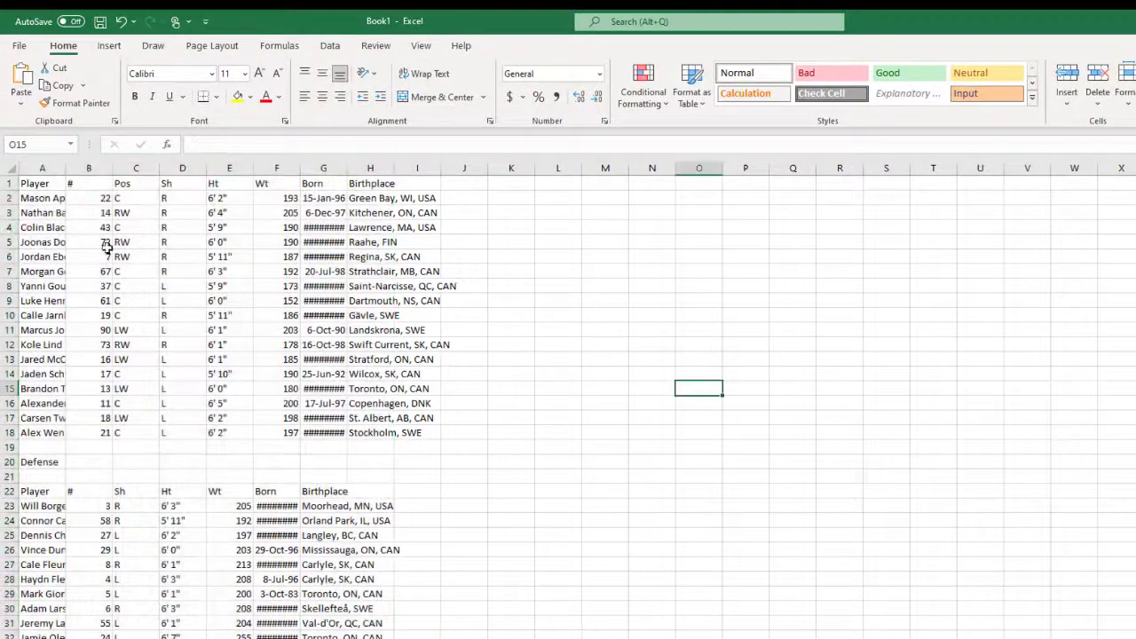
# Adjust the widths of the pasted roster's columns to fit their contents, including the Player, Born and Birthplace columns
pyautogui.doubleClick(65, 167)
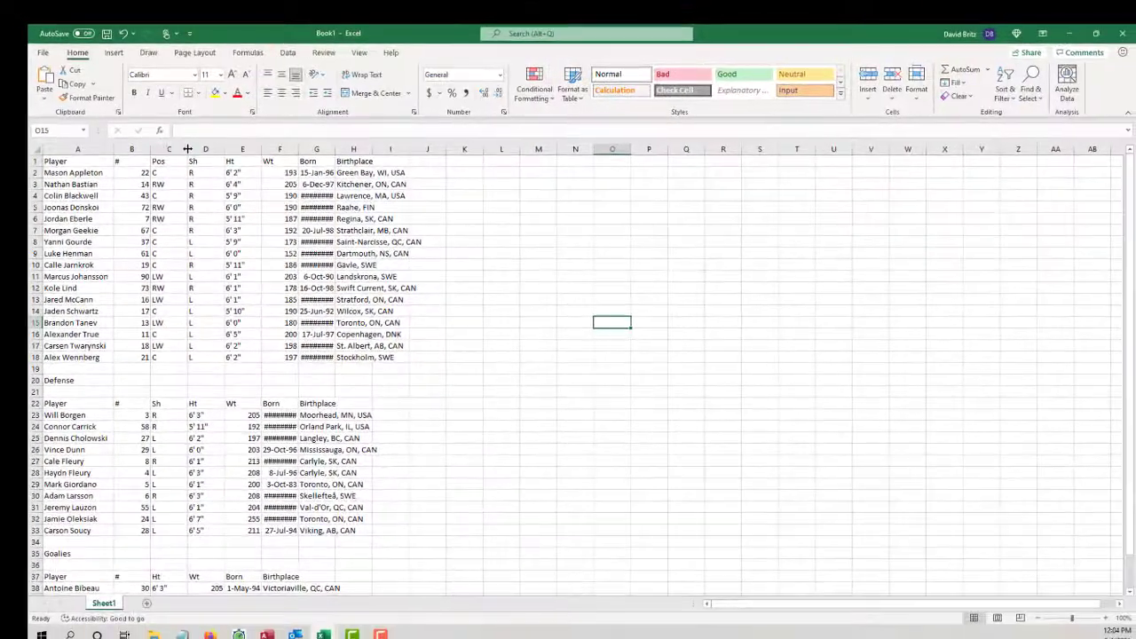
pyautogui.doubleClick(202, 168)
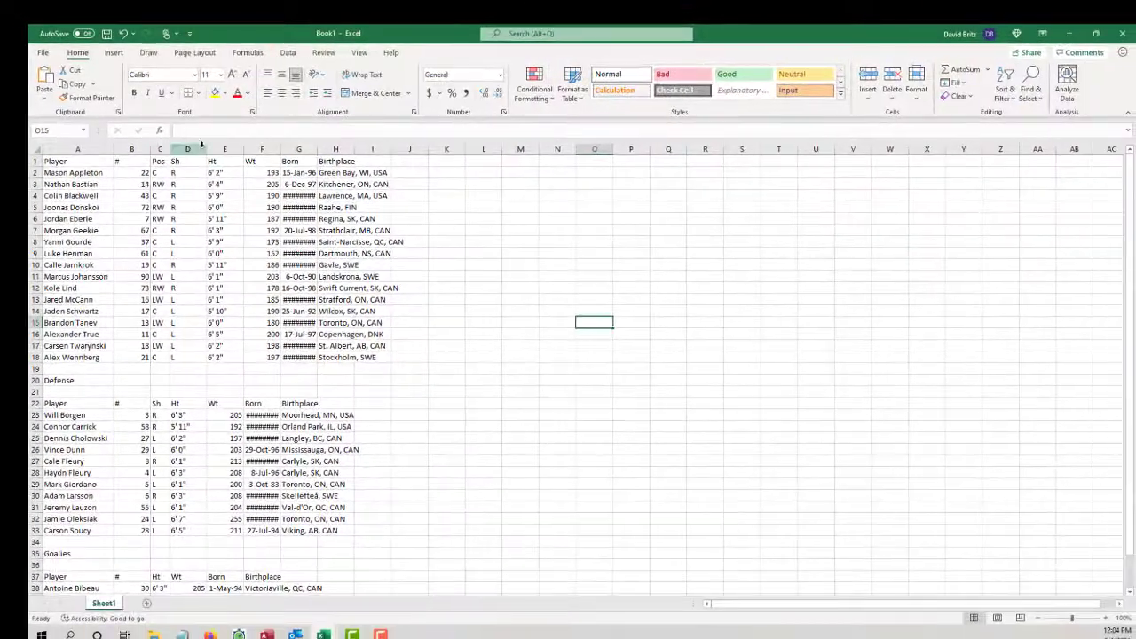
pyautogui.doubleClick(206, 148)
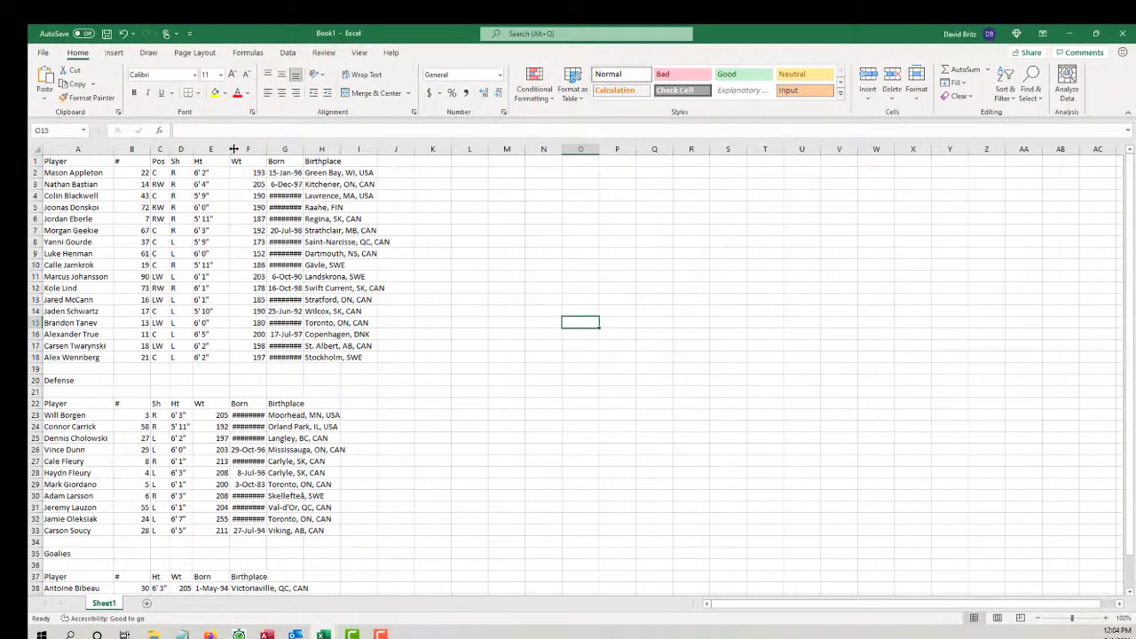
pyautogui.doubleClick(233, 148)
pyautogui.doubleClick(341, 148)
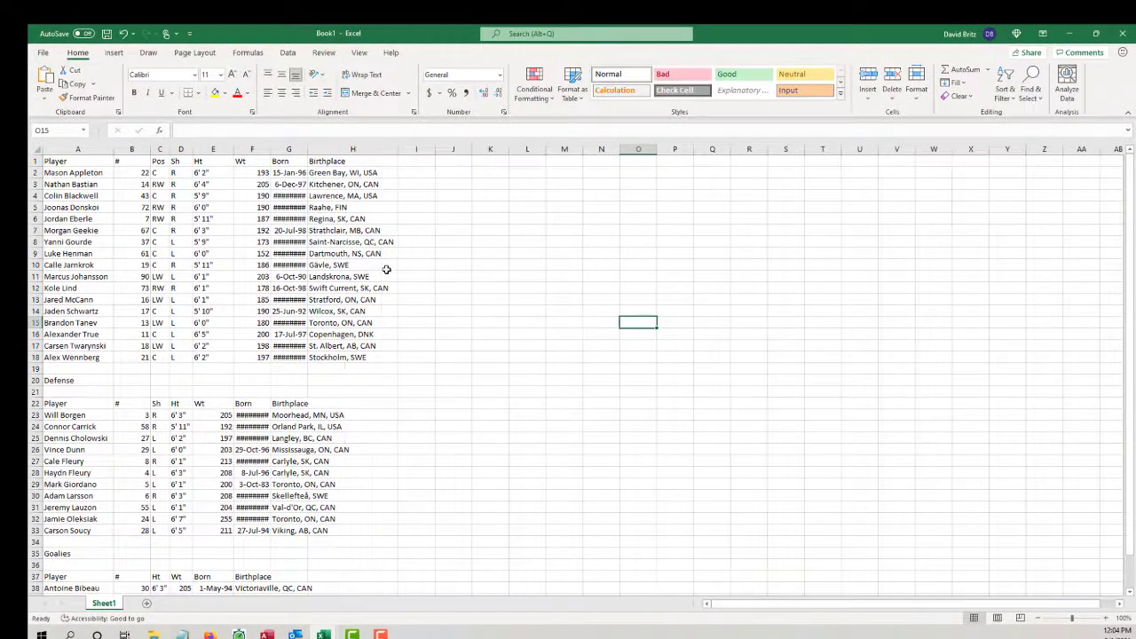
pyautogui.doubleClick(307, 148)
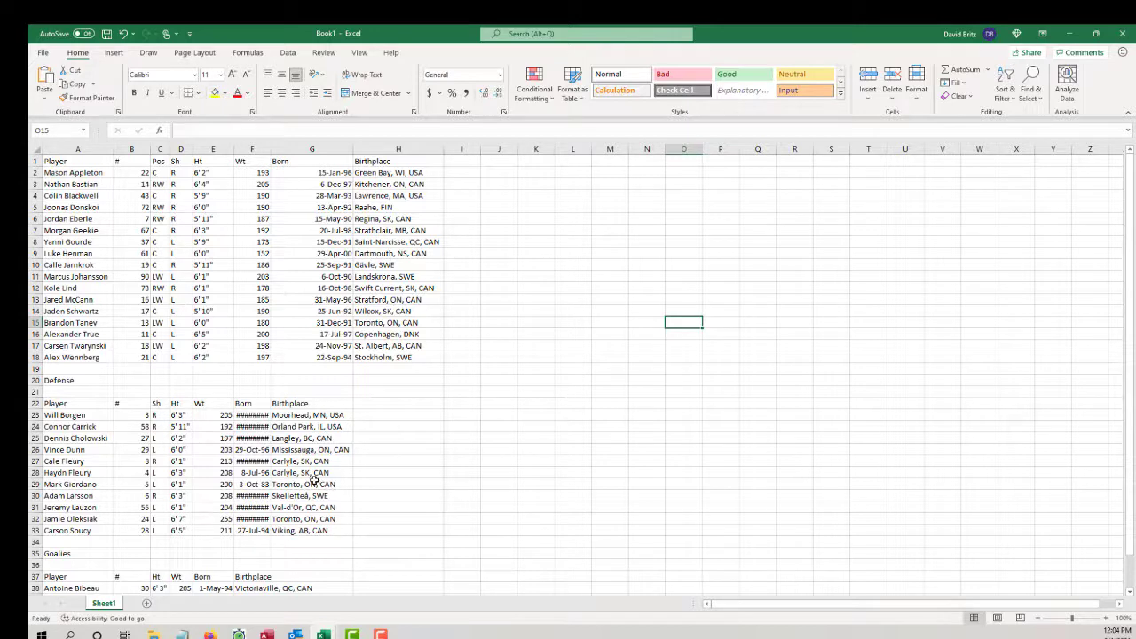
# Examine the forwards table's height column and its Player, # and Pos headings
pyautogui.click(210, 252)
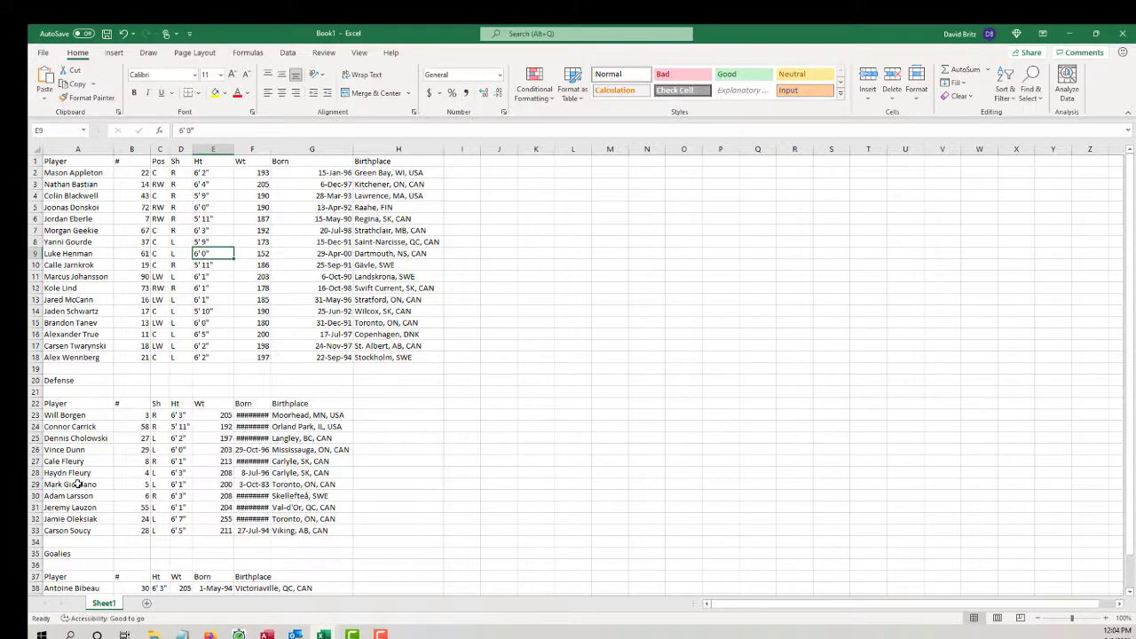
pyautogui.click(68, 160)
pyautogui.click(142, 160)
pyautogui.click(160, 160)
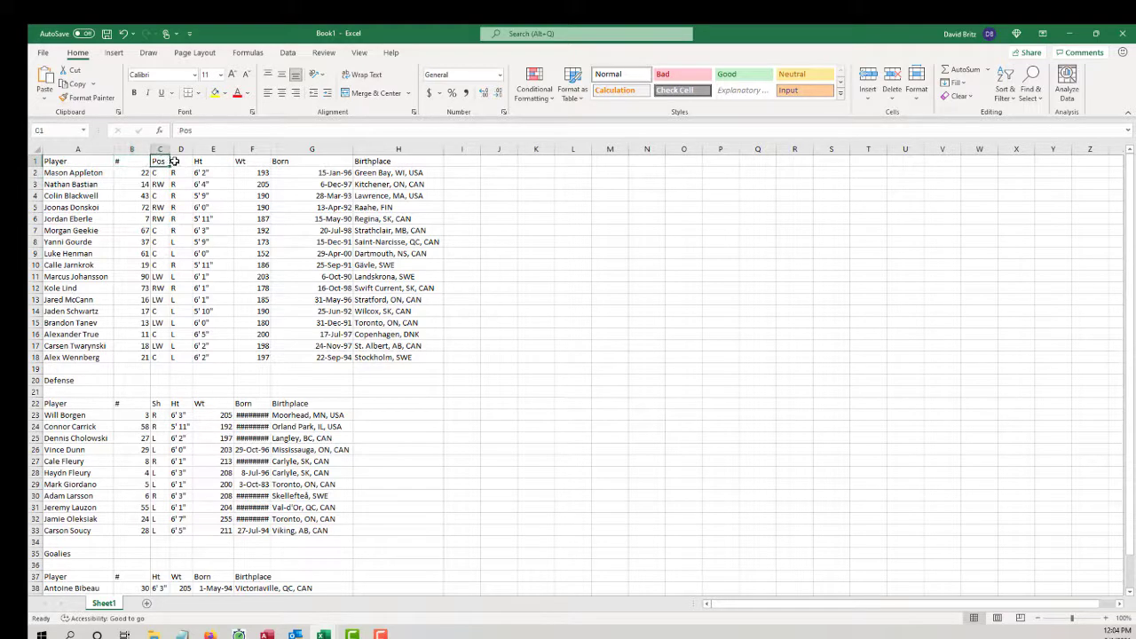
# Clear the Sh heading and its values from the forwards table in cells D1:D18
pyautogui.moveTo(176, 161); pyautogui.dragTo(175, 359)
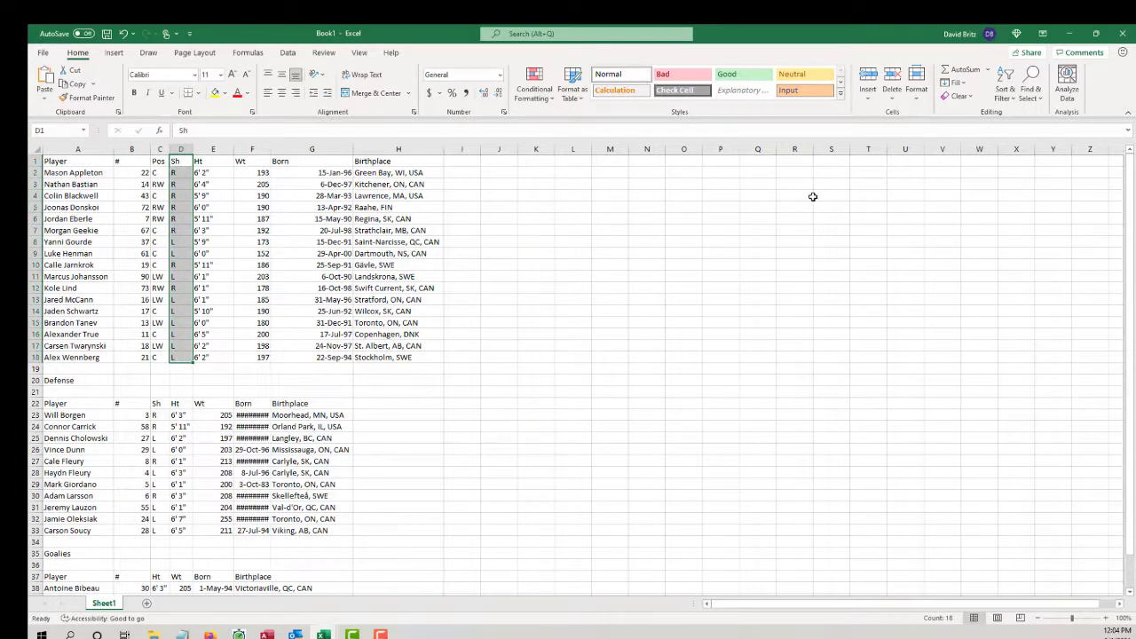
pyautogui.press('pagedown')
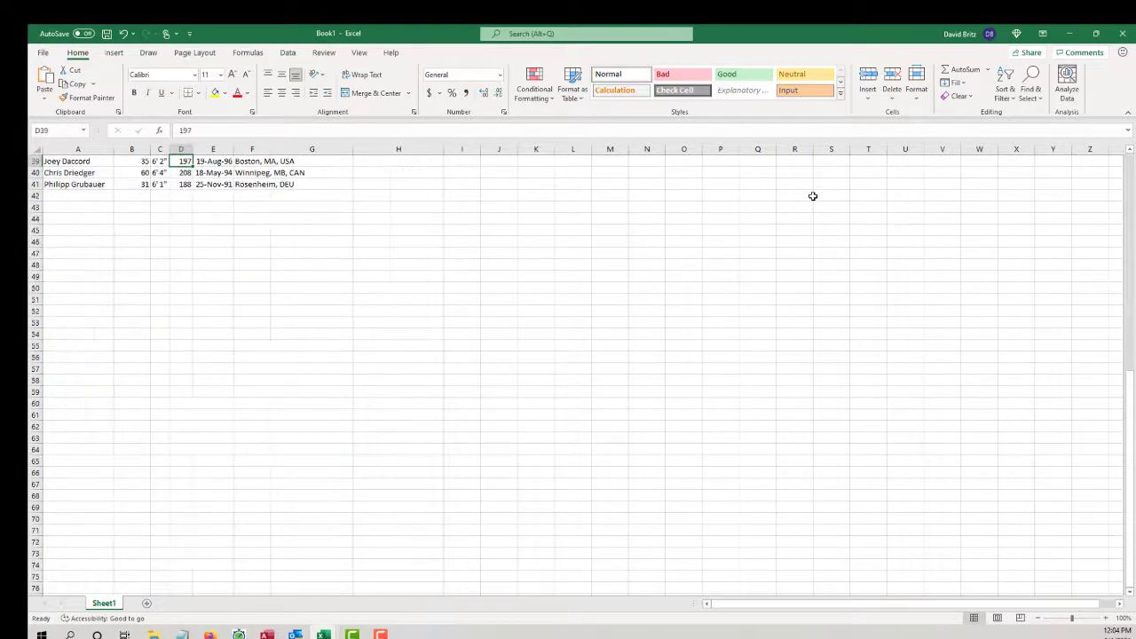
pyautogui.scroll(13, 624, 211)
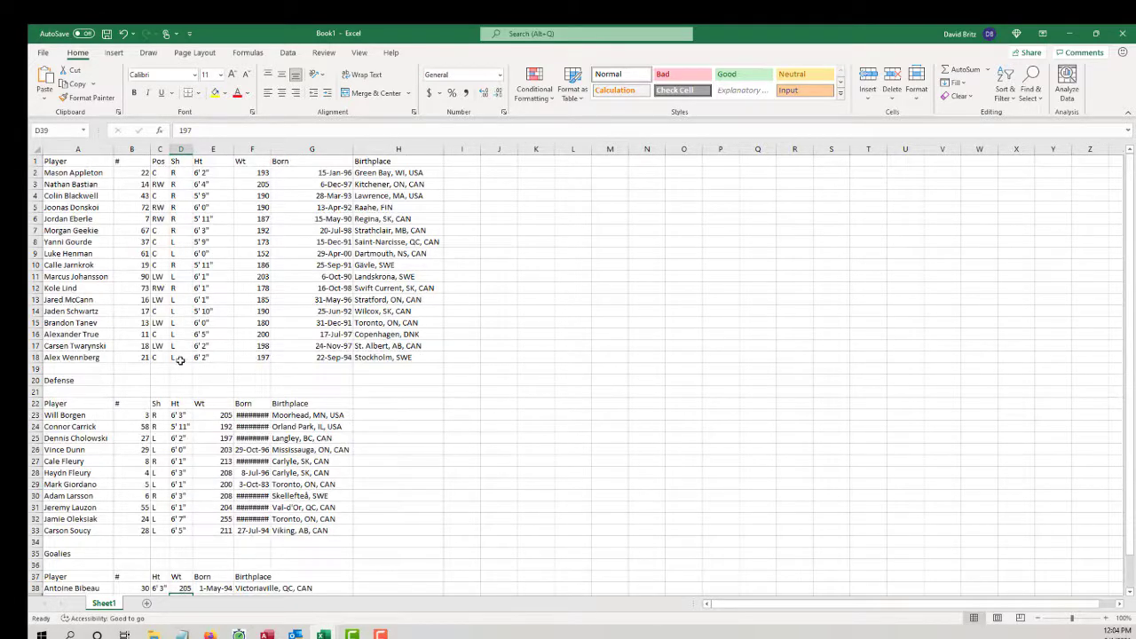
pyautogui.moveTo(174, 358); pyautogui.dragTo(179, 123)
pyautogui.press('Delete')
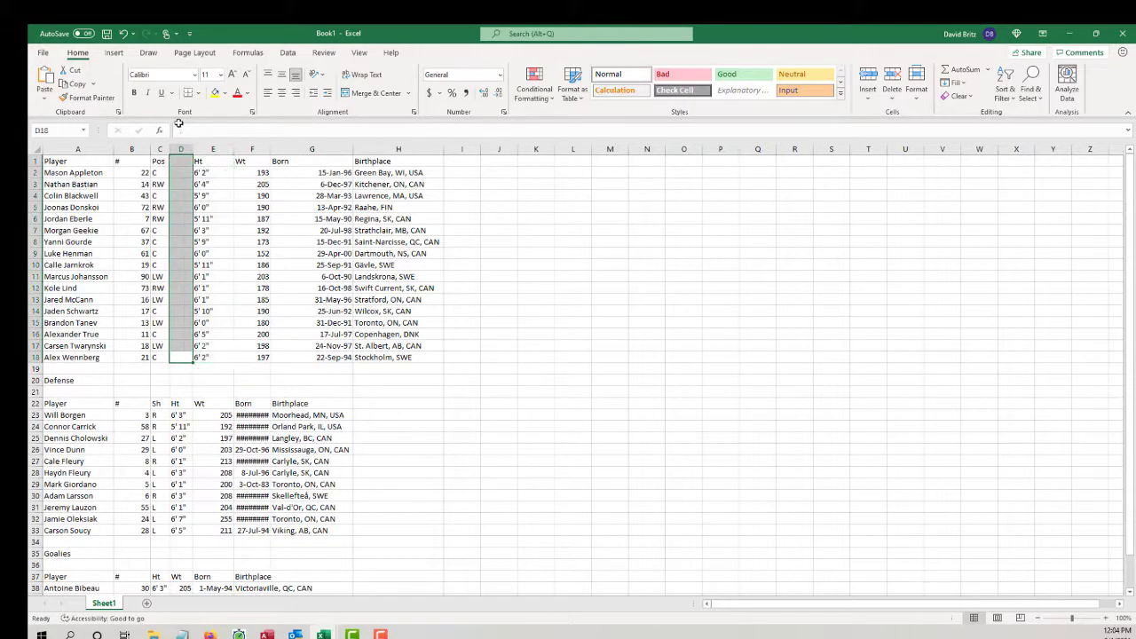
pyautogui.hotkey('ctrl', '-')
pyautogui.click(308, 187)
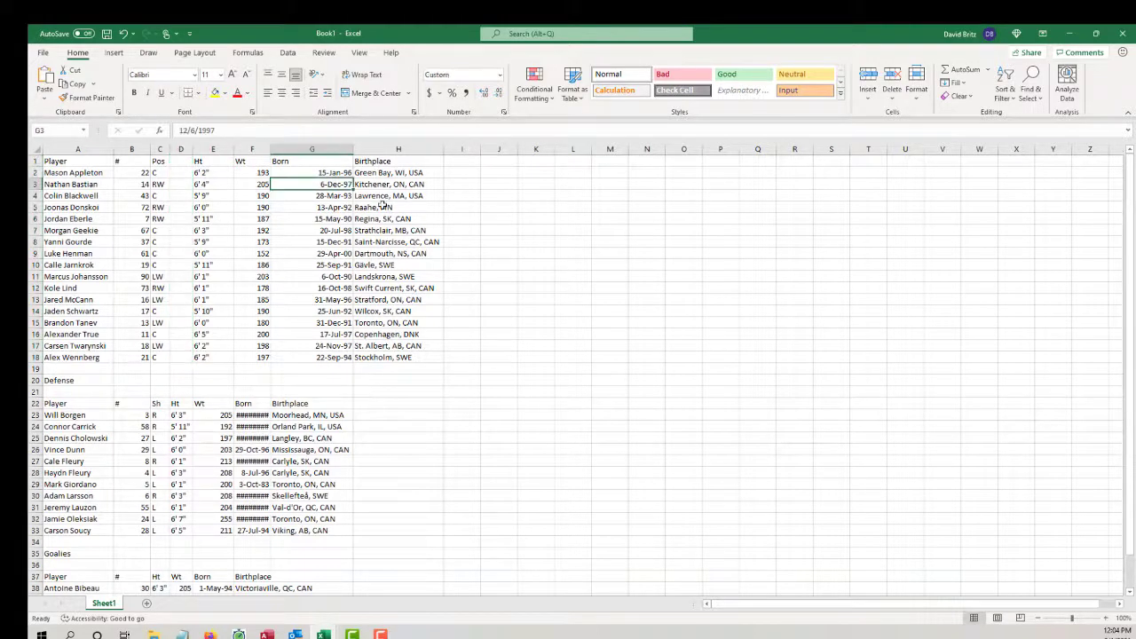
# Center the contents of columns B through G
pyautogui.click(387, 196)
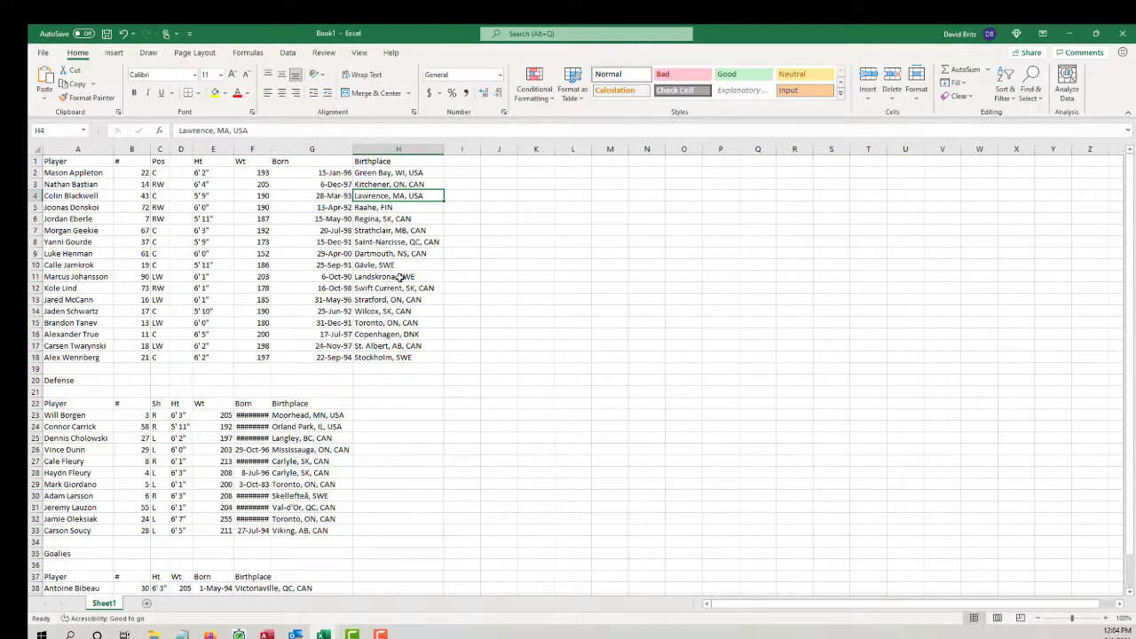
pyautogui.moveTo(133, 149); pyautogui.dragTo(278, 142)
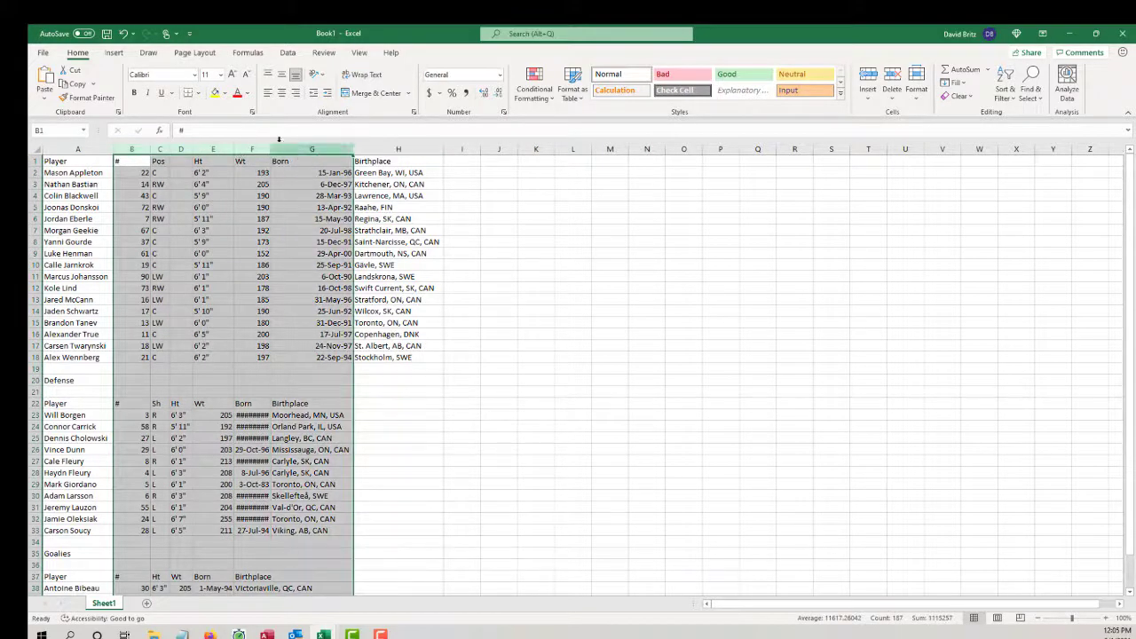
pyautogui.click(281, 93)
pyautogui.click(536, 241)
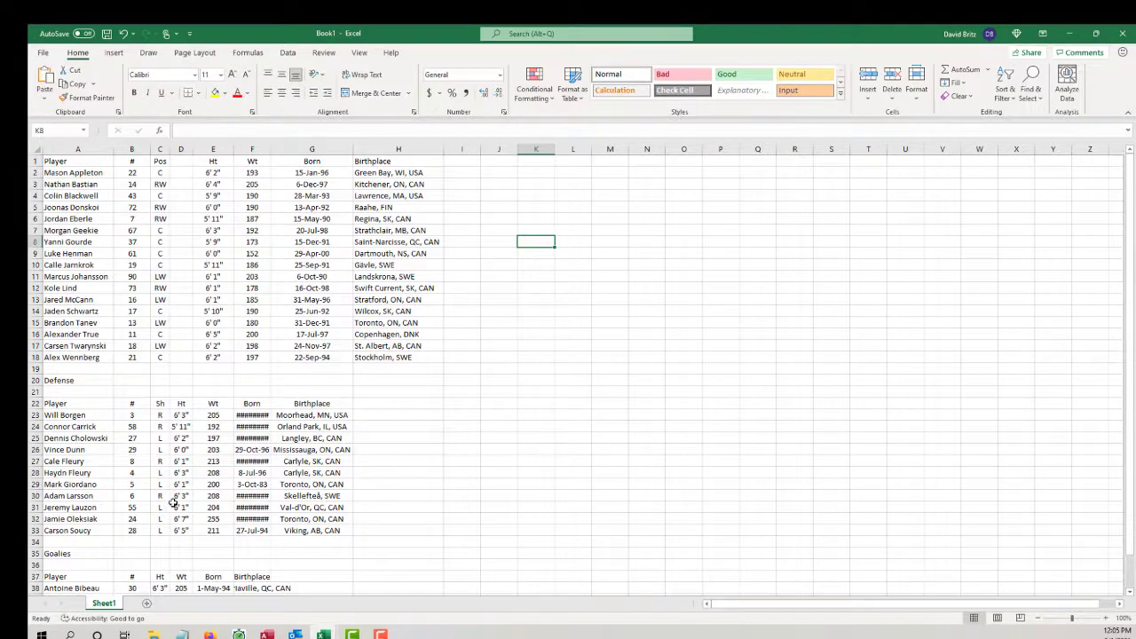
# Clear the Sh heading and its values from the defense table in cells C22:C33
pyautogui.scroll(-1, 234, 455)
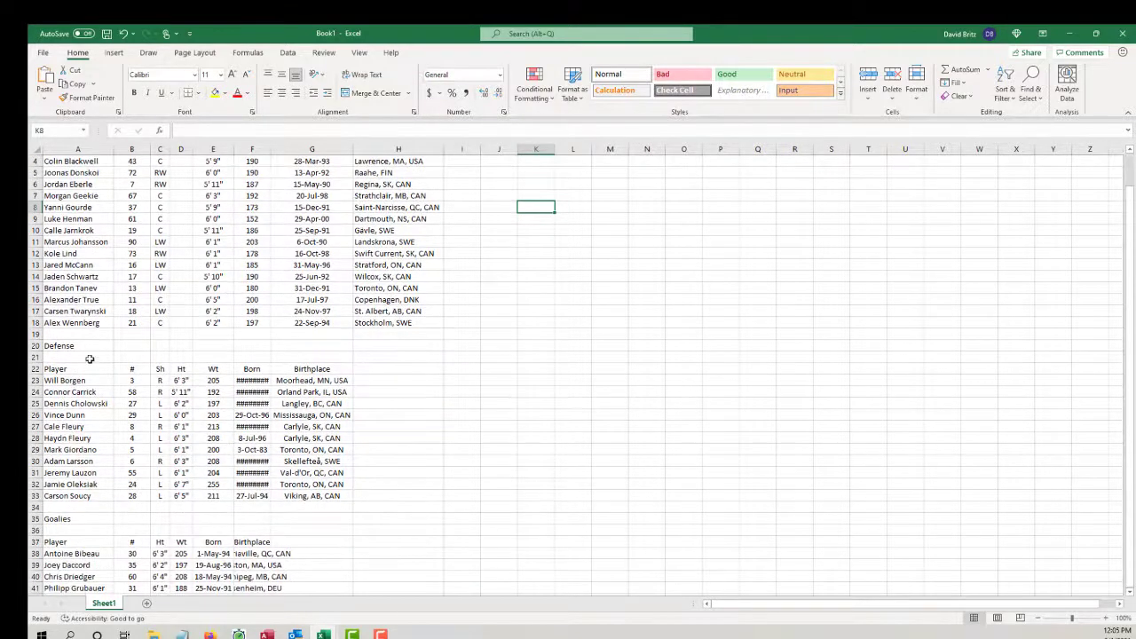
pyautogui.scroll(1, 253, 373)
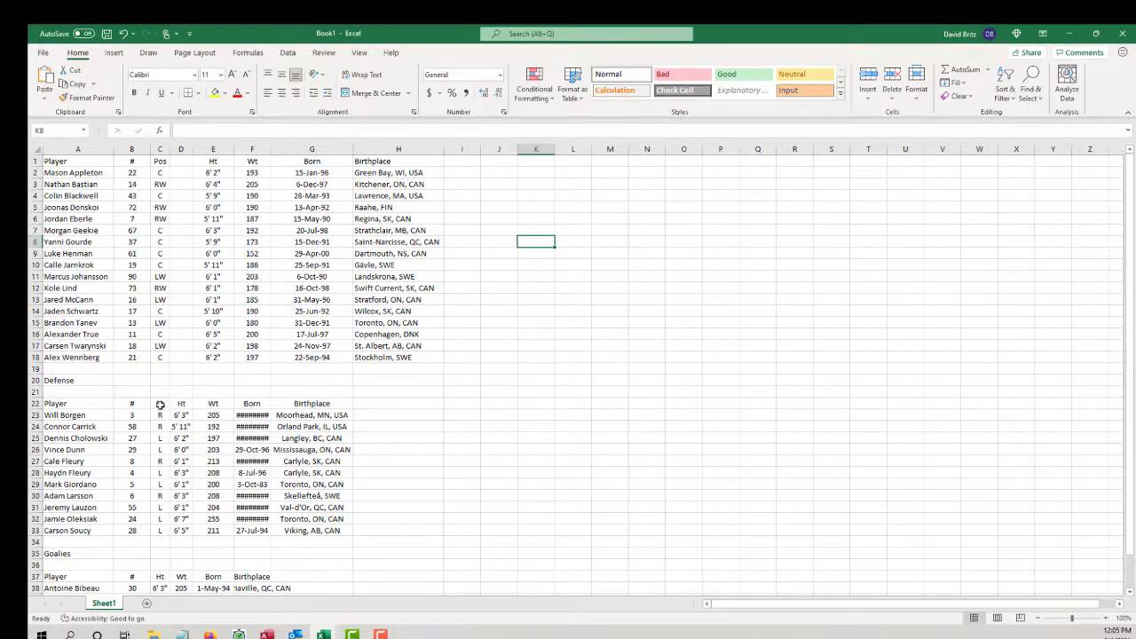
pyautogui.moveTo(159, 405); pyautogui.dragTo(160, 531)
pyautogui.press('Delete')
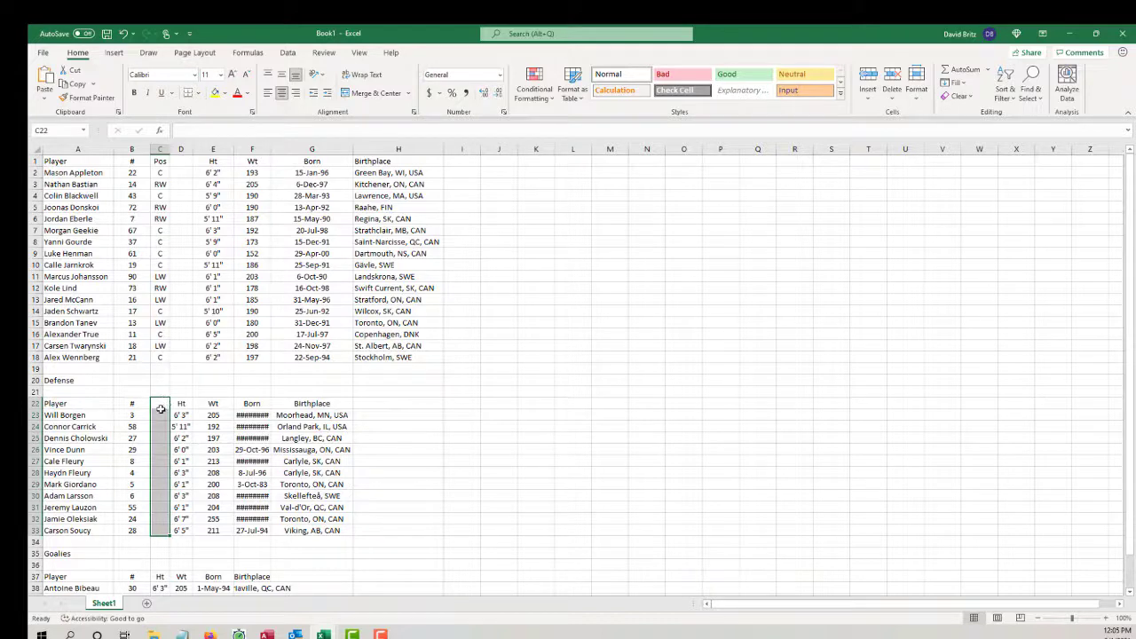
# Delete row 20, which holds the Defense label above the defense table
pyautogui.click(70, 380)
pyautogui.click(160, 413)
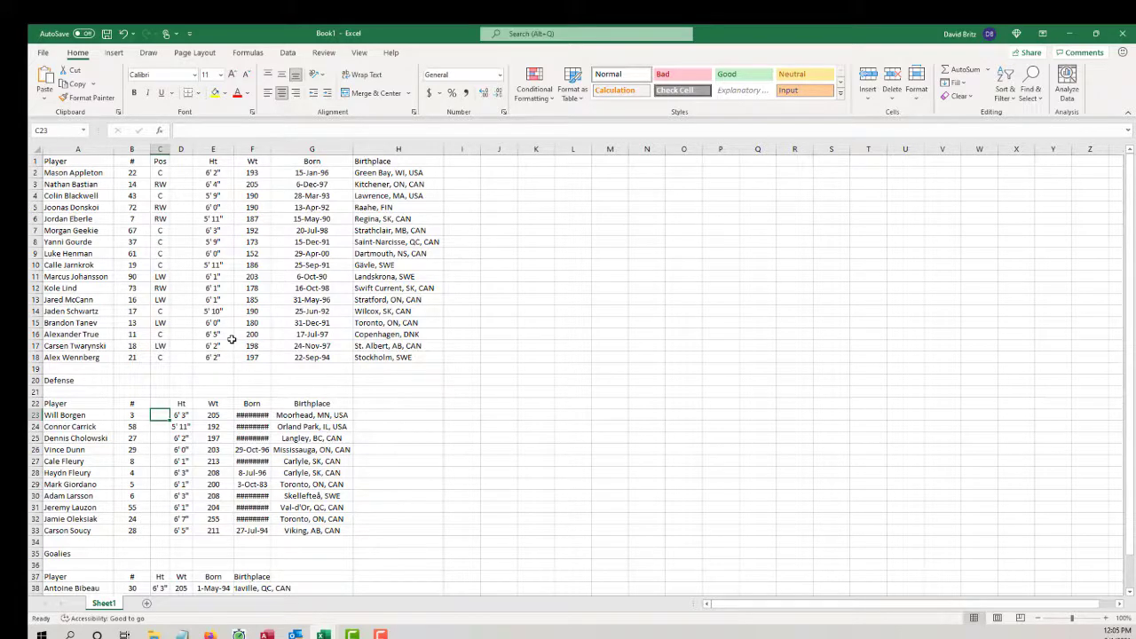
pyautogui.click(36, 380)
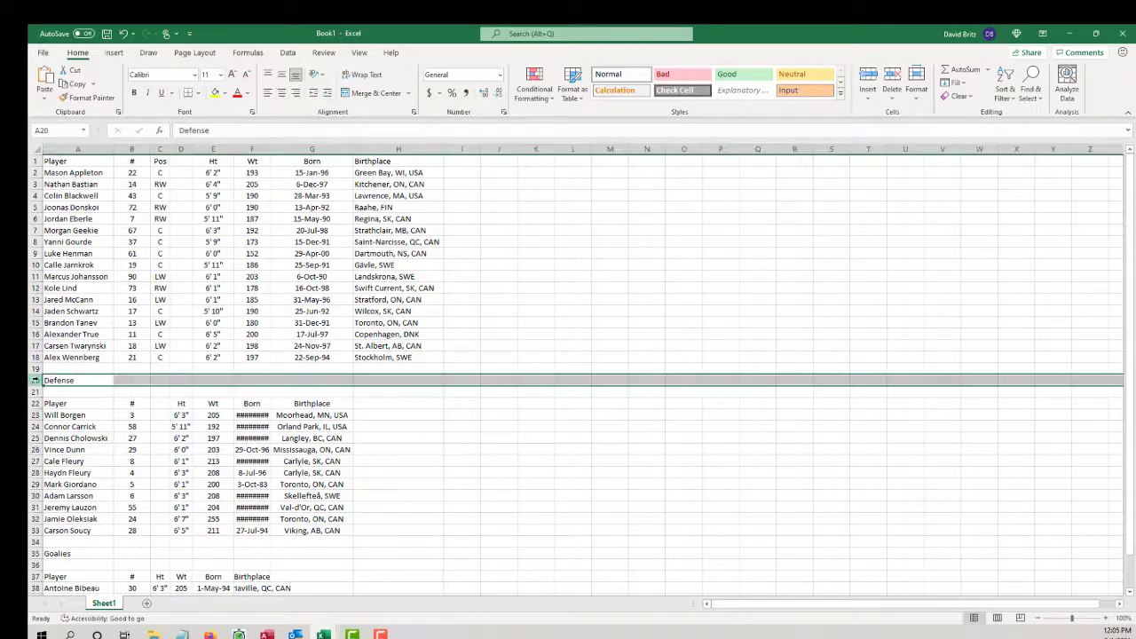
pyautogui.rightClick(36, 380)
pyautogui.click(71, 489)
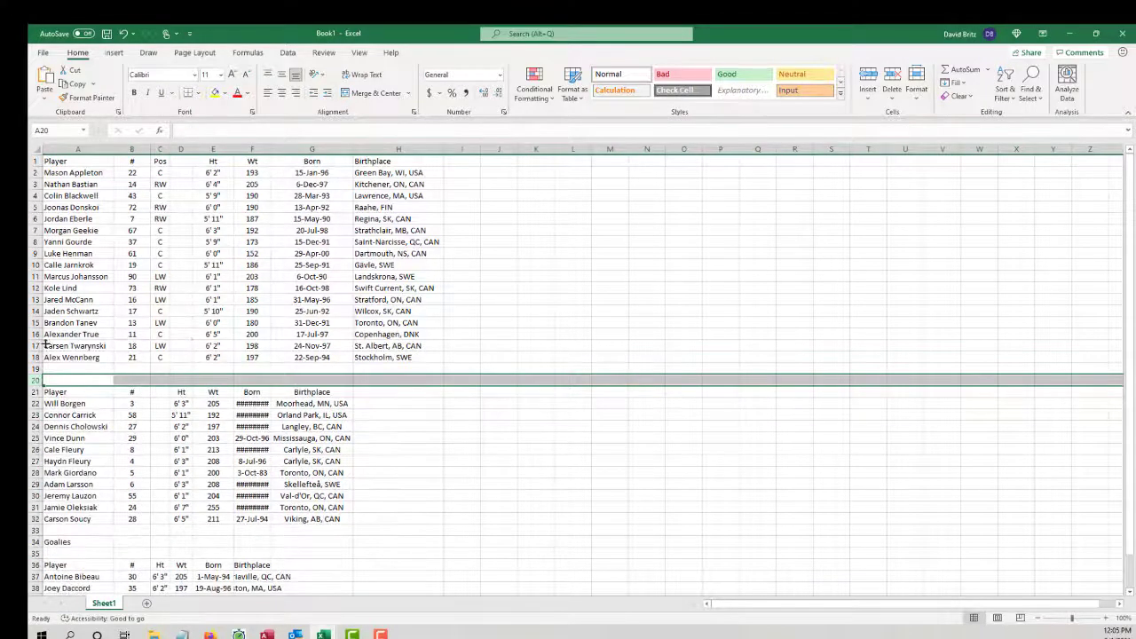
# Enter D as the position of every defense player in cells C22:C32
pyautogui.click(153, 405)
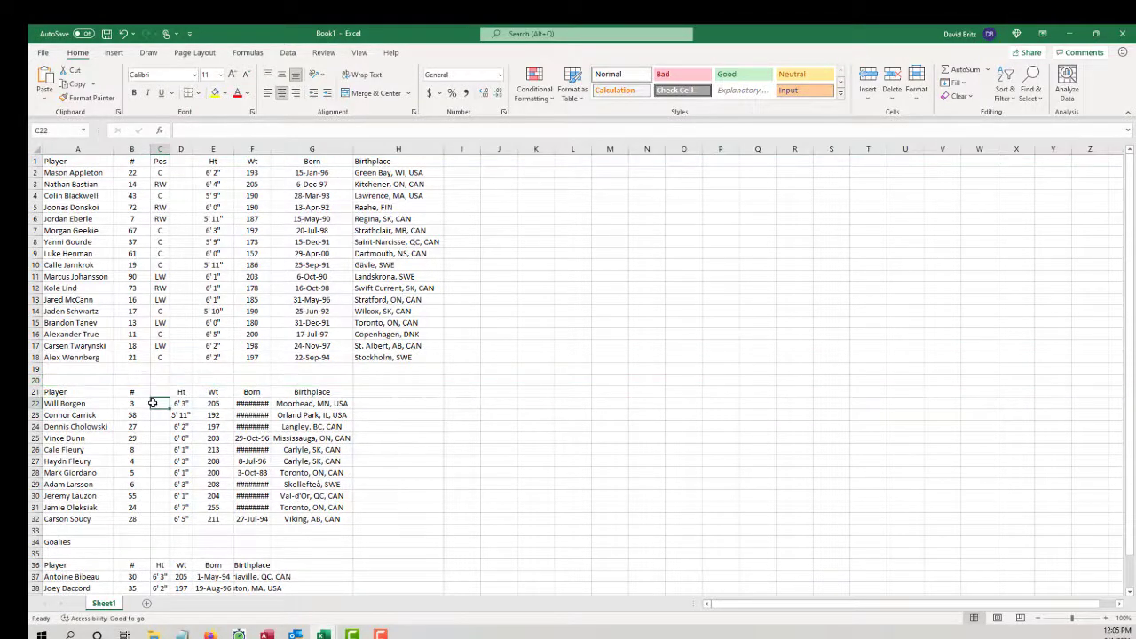
pyautogui.write('D')
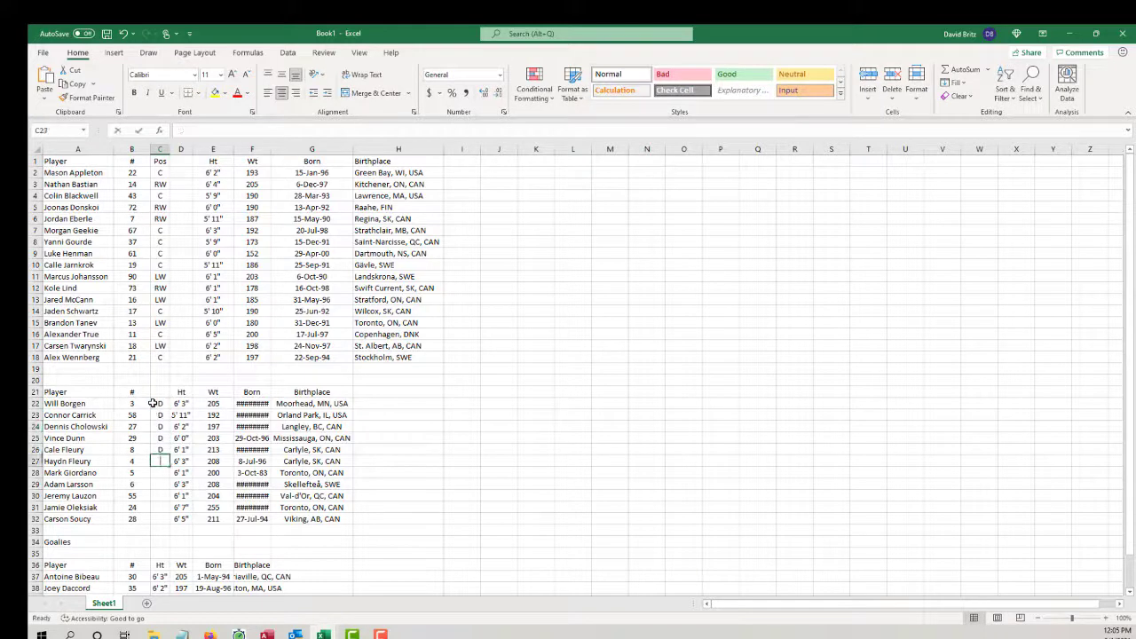
pyautogui.write(' D D D D D D D D D D')
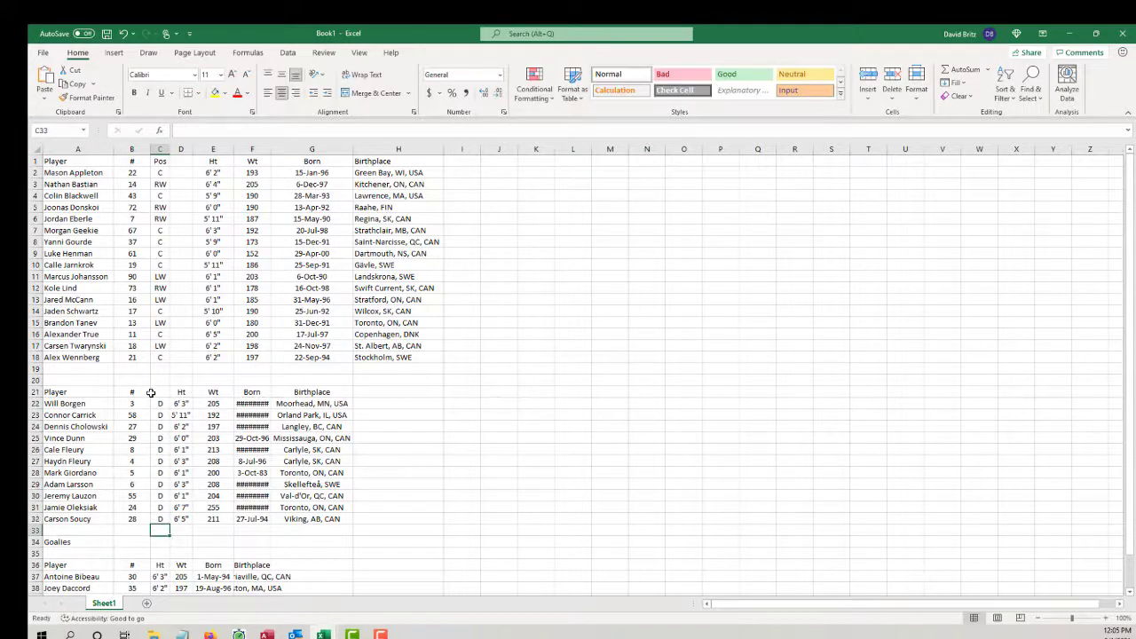
# Delete the empty cells D1:D18 in the forwards table, shifting the remaining cells left
pyautogui.click(206, 291)
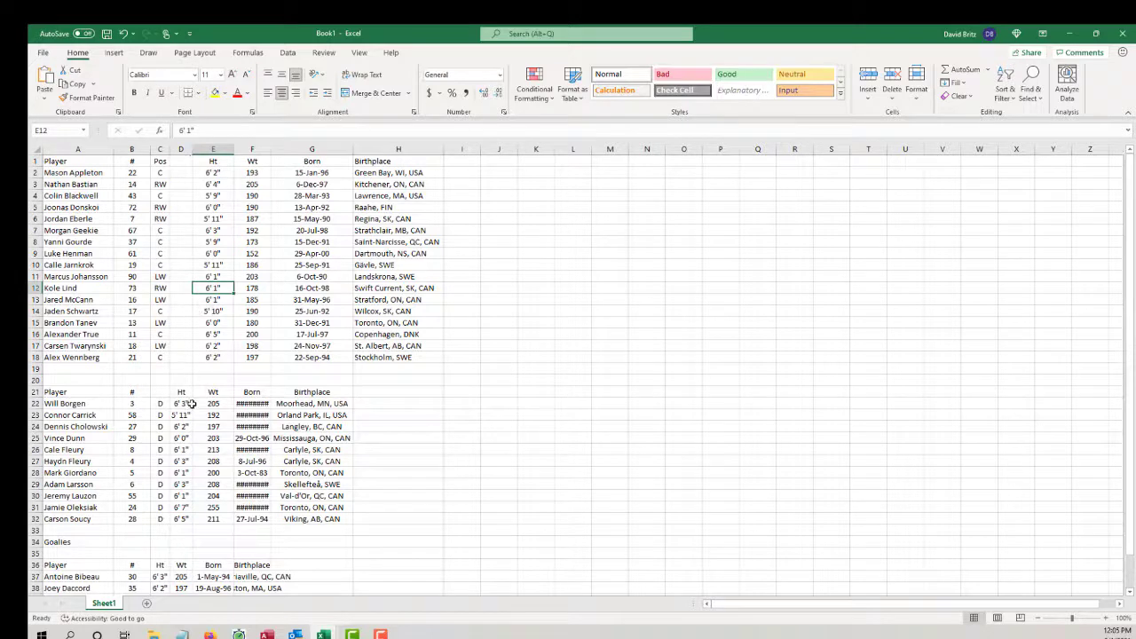
pyautogui.moveTo(180, 163); pyautogui.dragTo(182, 364)
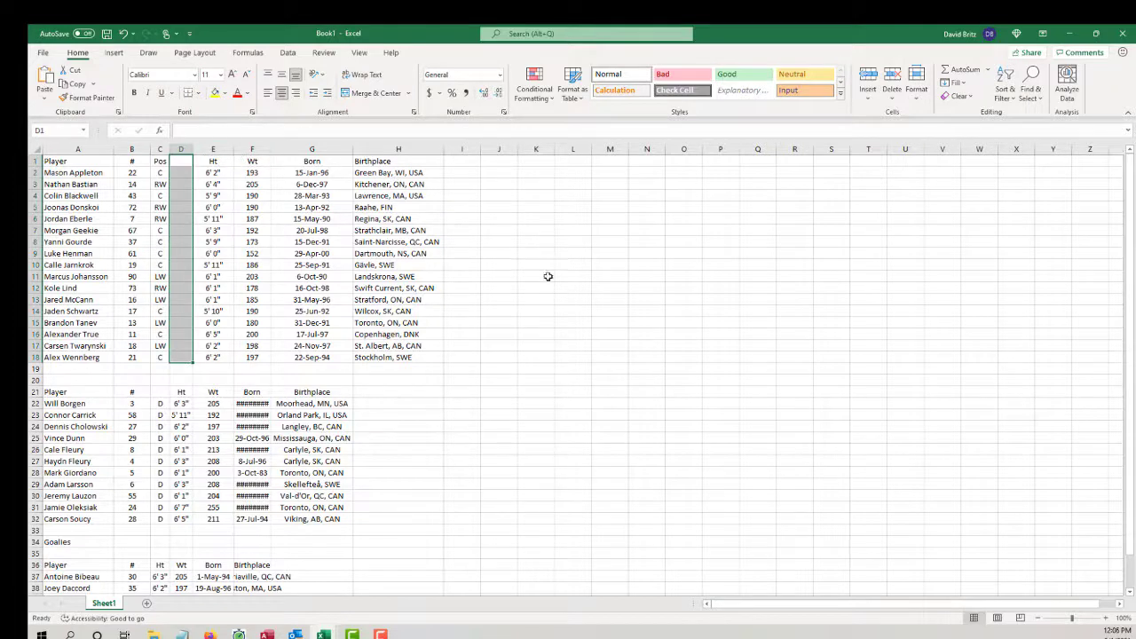
pyautogui.rightClick(178, 168)
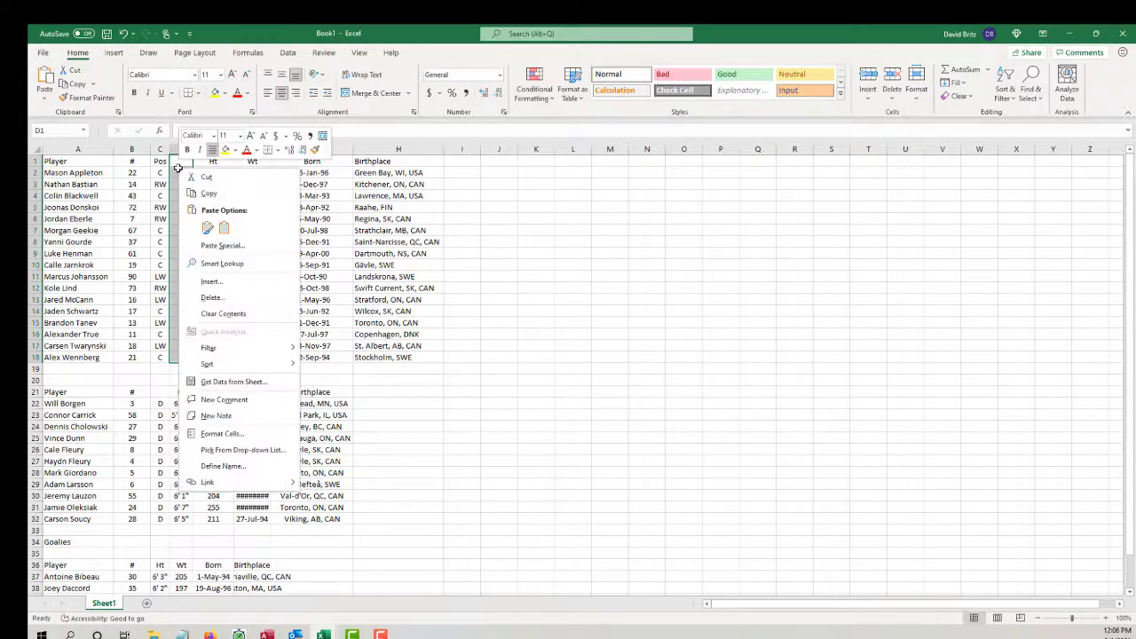
pyautogui.click(213, 297)
pyautogui.click(198, 328)
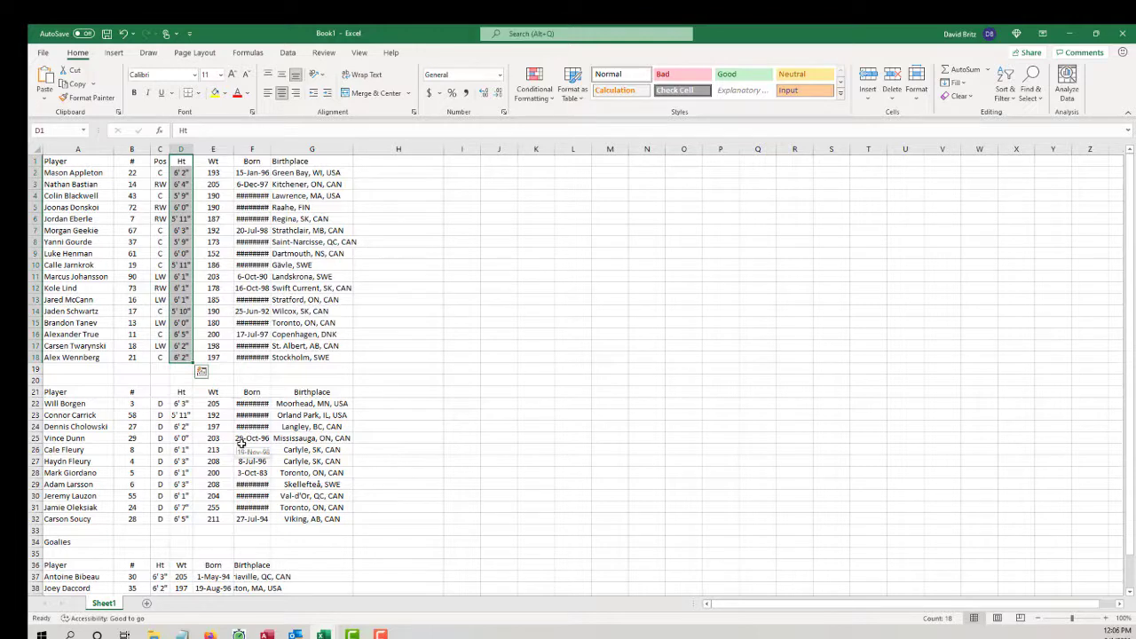
# Delete rows 19 to 21, the blank rows and repeated headings between the forwards and the defense players
pyautogui.moveTo(35, 392); pyautogui.dragTo(39, 373)
pyautogui.rightClick(36, 375)
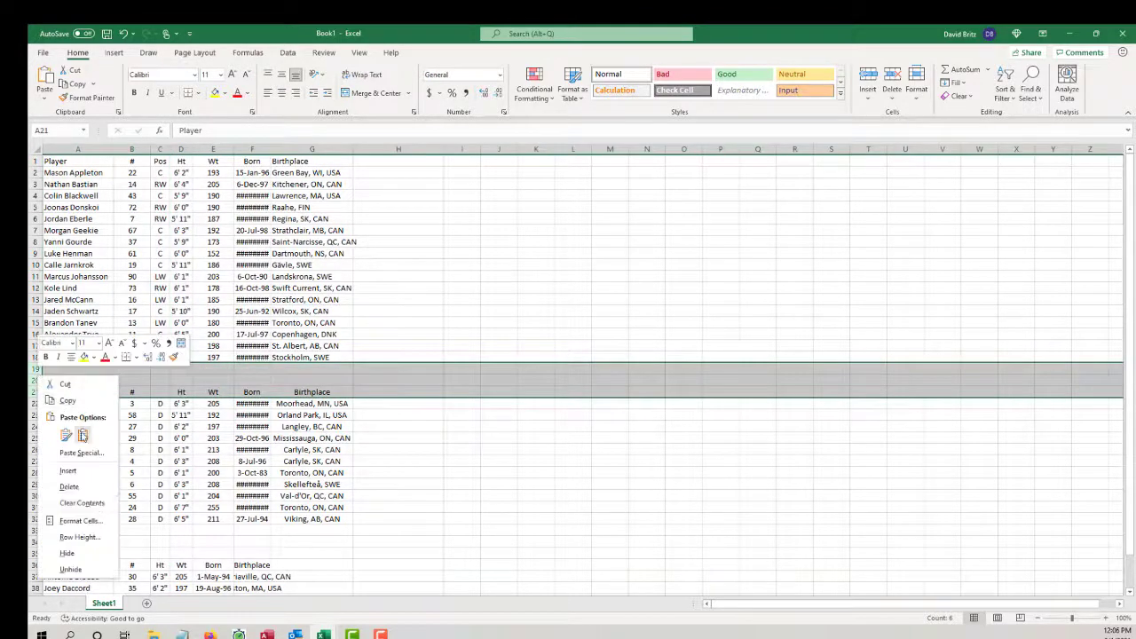
pyautogui.click(89, 494)
pyautogui.click(514, 428)
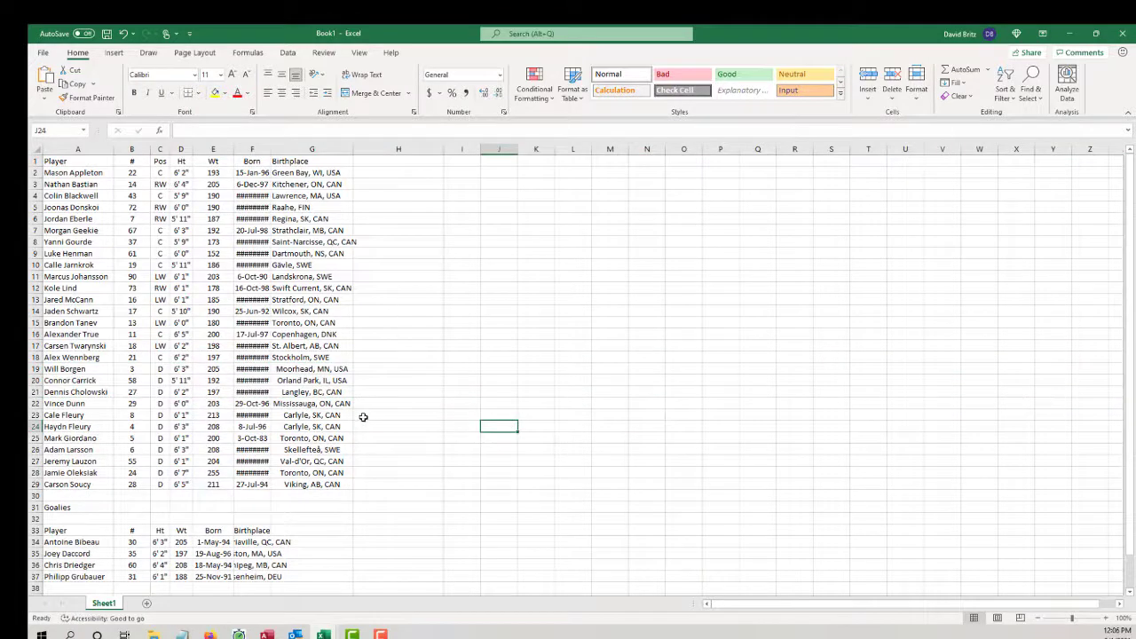
# Try inserting blank cells at C33:F37 in the goalies table with the existing cells shifted right, and undo the insertion
pyautogui.scroll(-3, 424, 468)
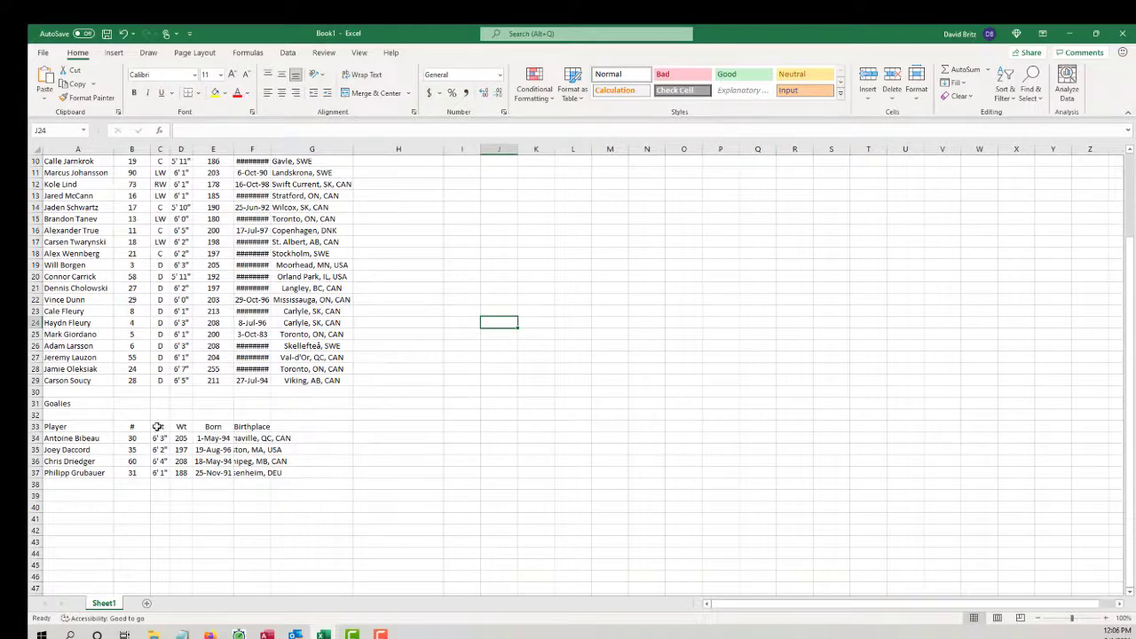
pyautogui.moveTo(157, 427); pyautogui.dragTo(266, 476)
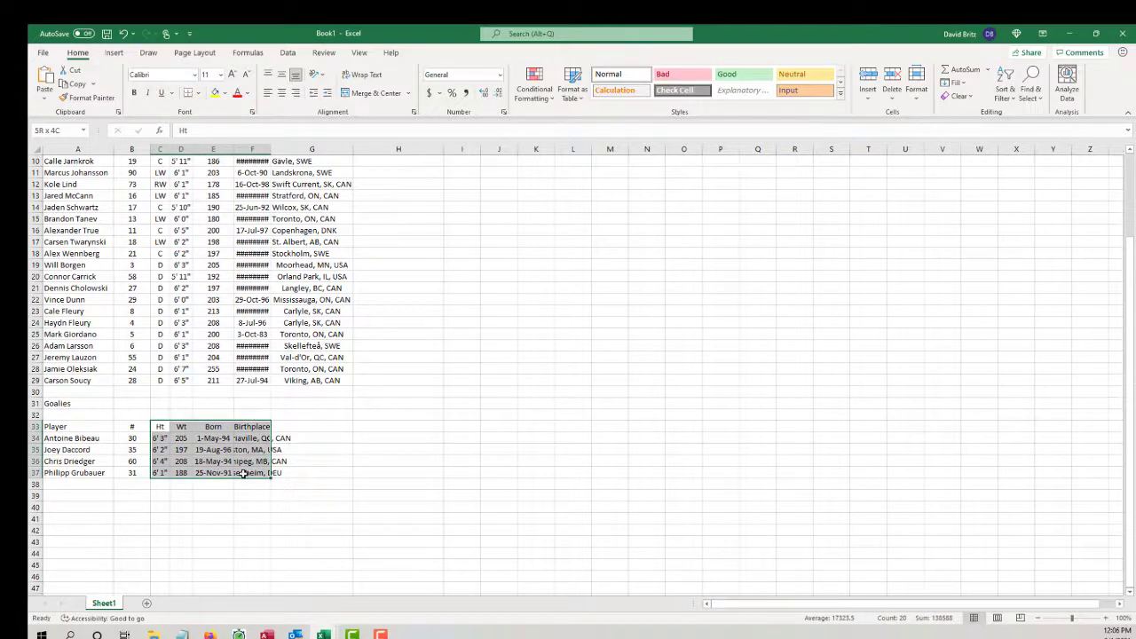
pyautogui.rightClick(152, 433)
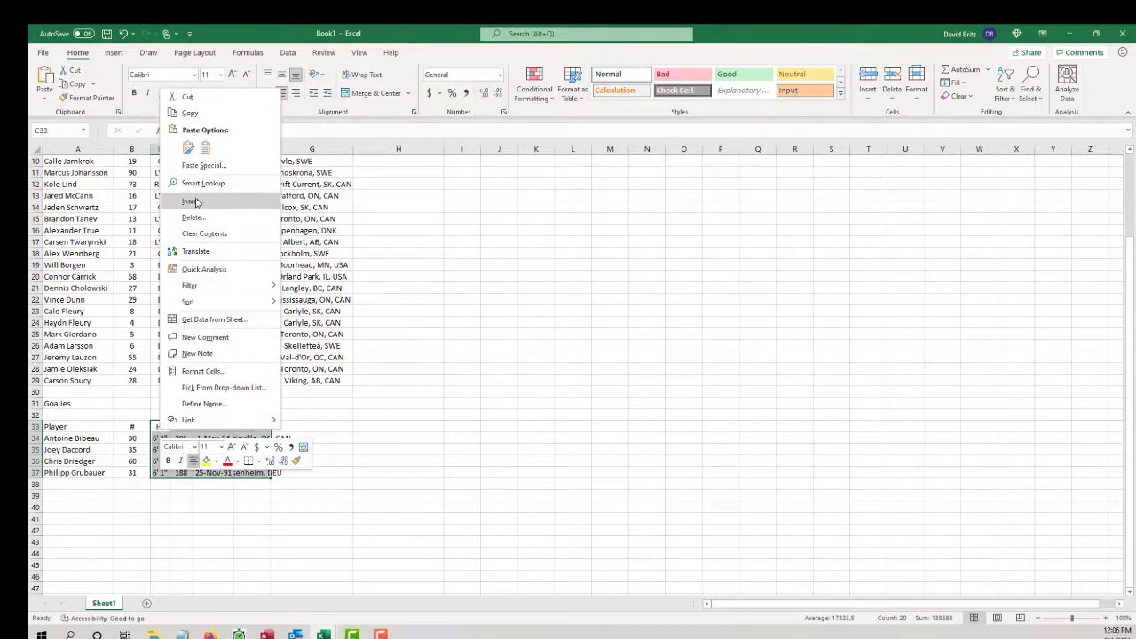
pyautogui.click(194, 201)
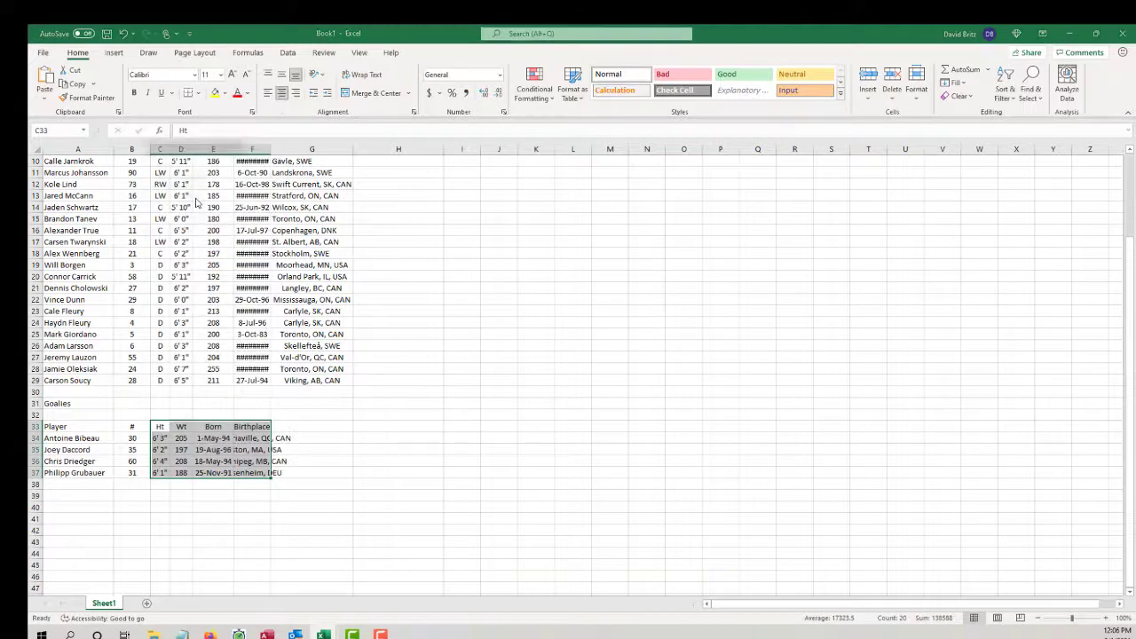
pyautogui.click(172, 229)
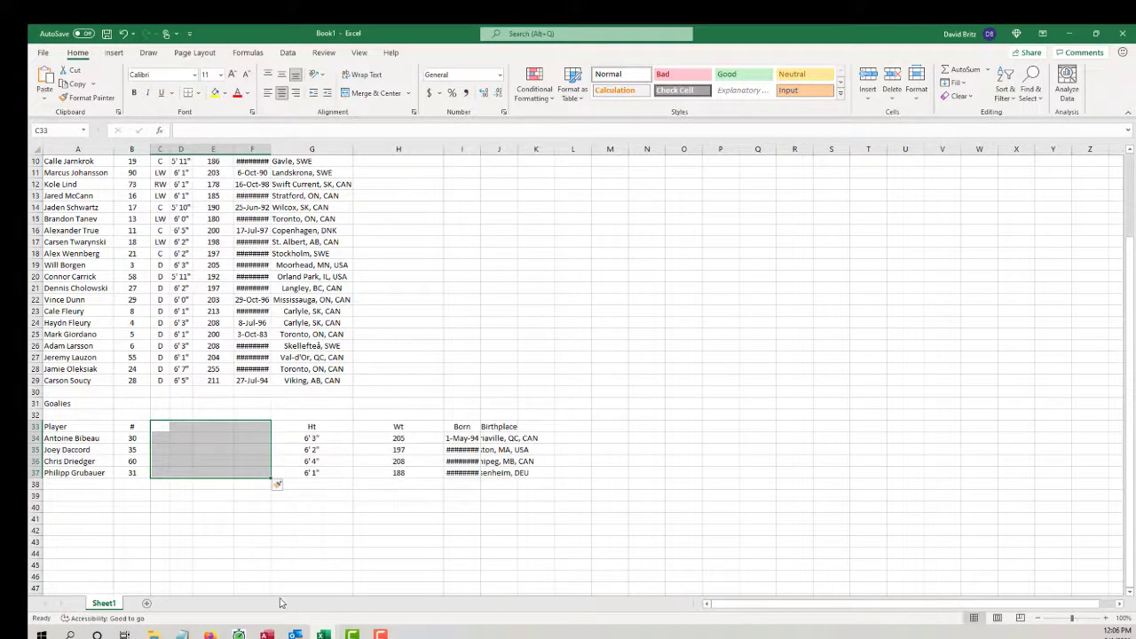
pyautogui.click(352, 635)
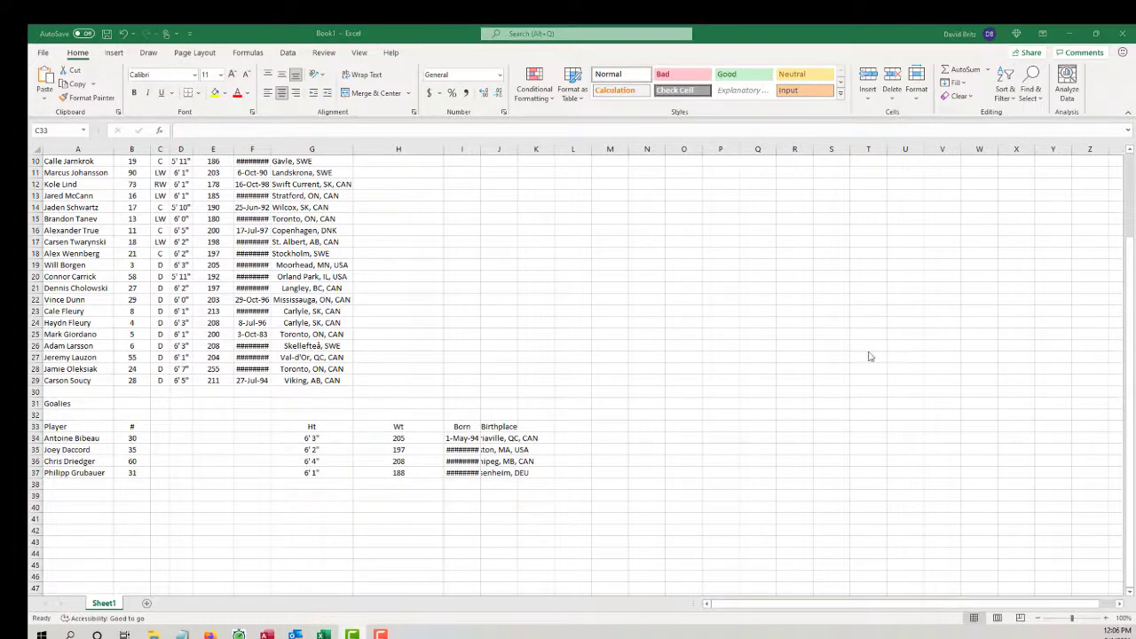
pyautogui.hotkey('ctrl', 'z')
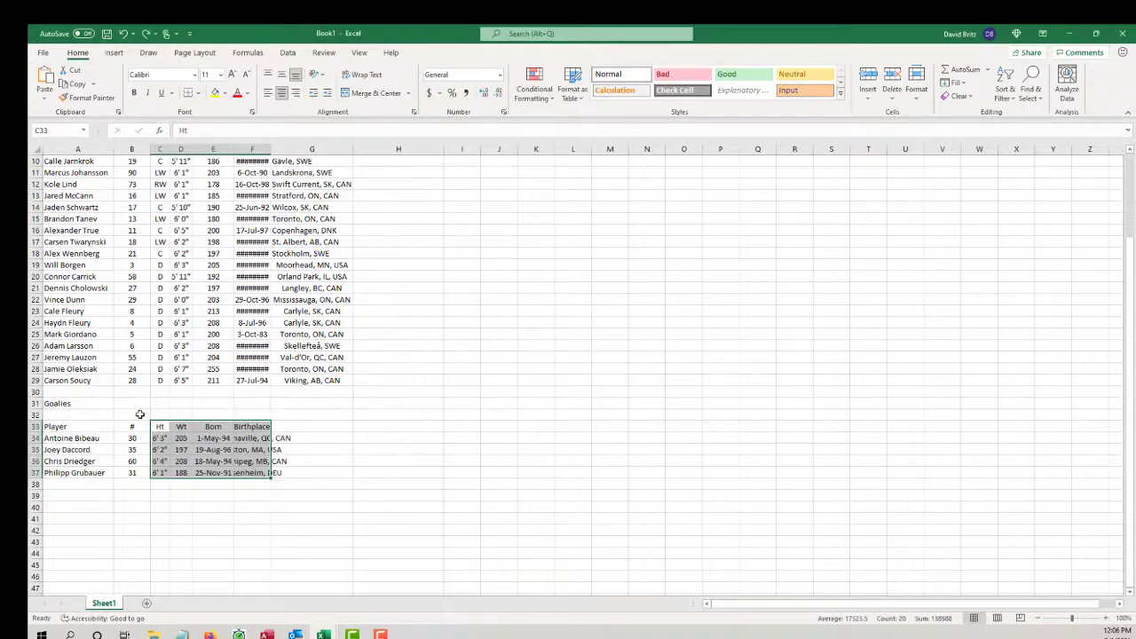
# Insert blank cells at C33:C37 in the goalies table, shifting the existing cells right
pyautogui.moveTo(158, 427); pyautogui.dragTo(158, 472)
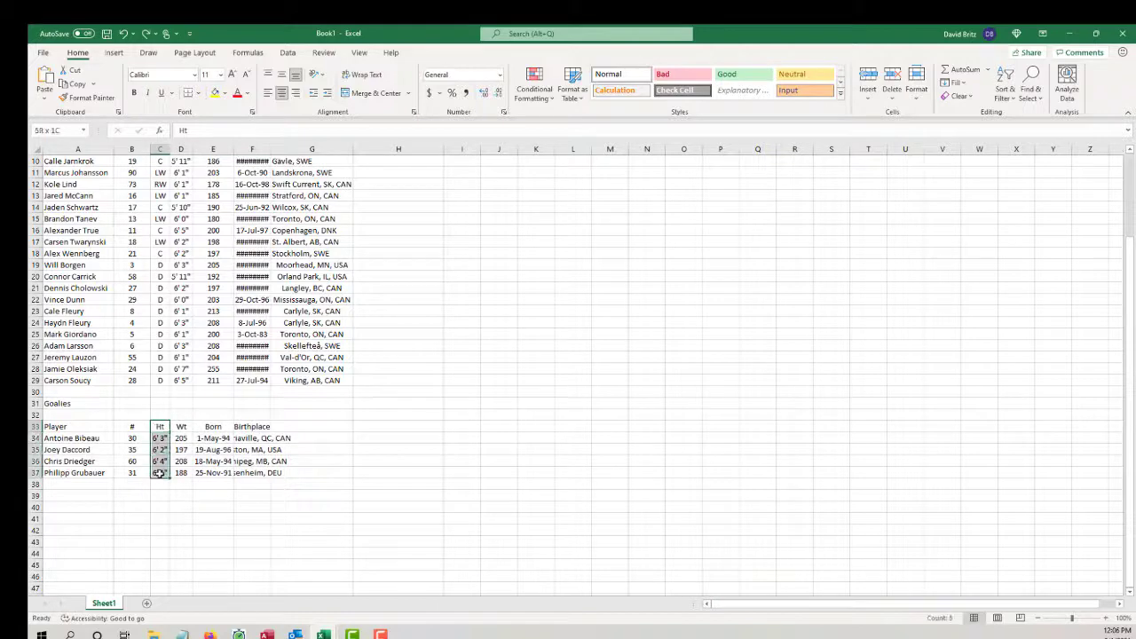
pyautogui.rightClick(157, 441)
pyautogui.click(222, 216)
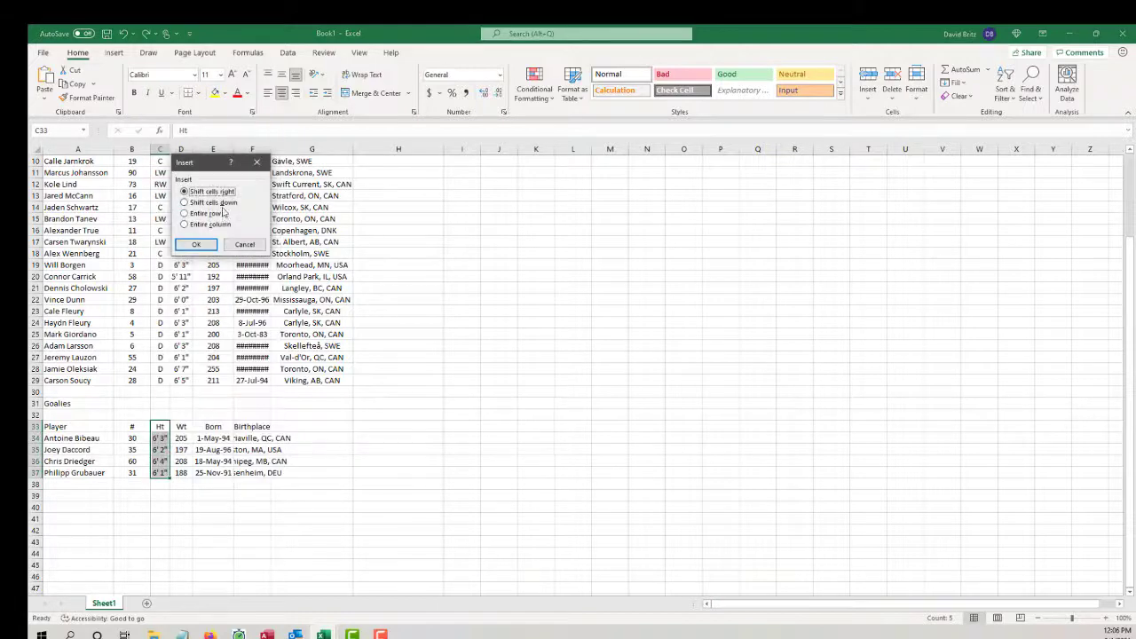
pyautogui.click(199, 243)
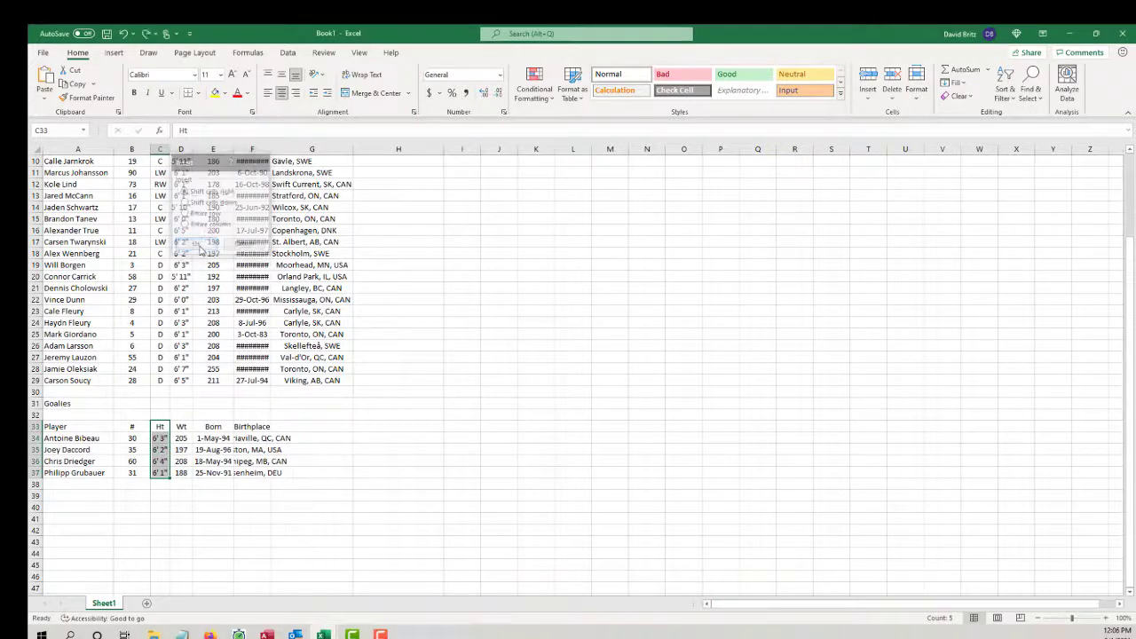
pyautogui.click(448, 344)
# Enter G as the position of each goalie in cells C34:C37
pyautogui.click(158, 439)
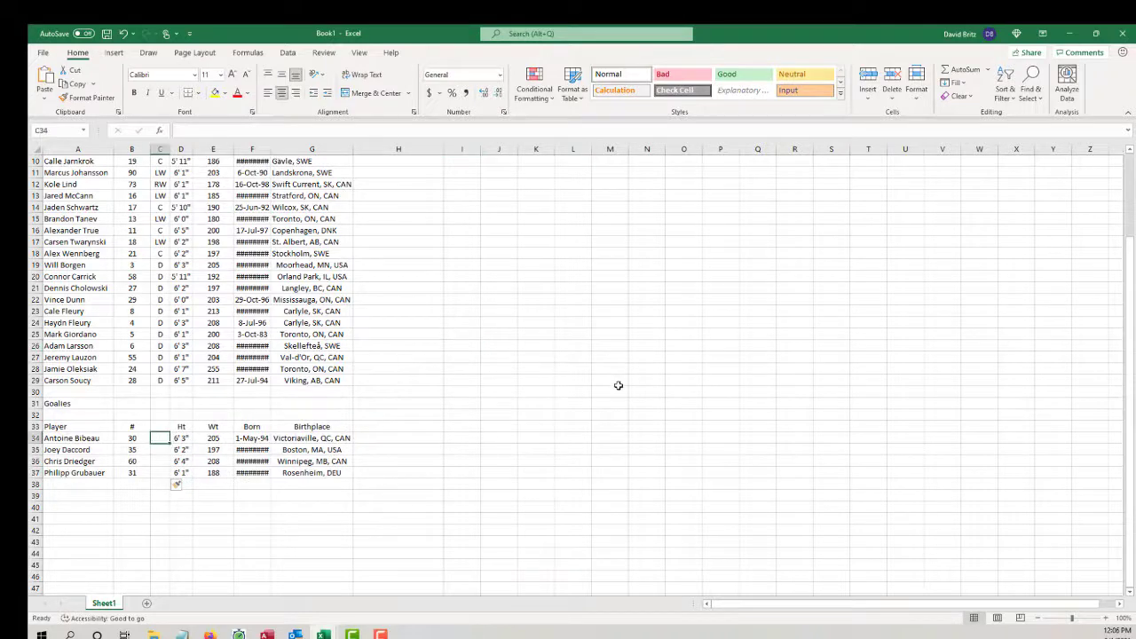
pyautogui.write('G')
pyautogui.press('Return')
pyautogui.write('G')
pyautogui.press('Return')
pyautogui.write('G')
pyautogui.press('Return')
pyautogui.write('G')
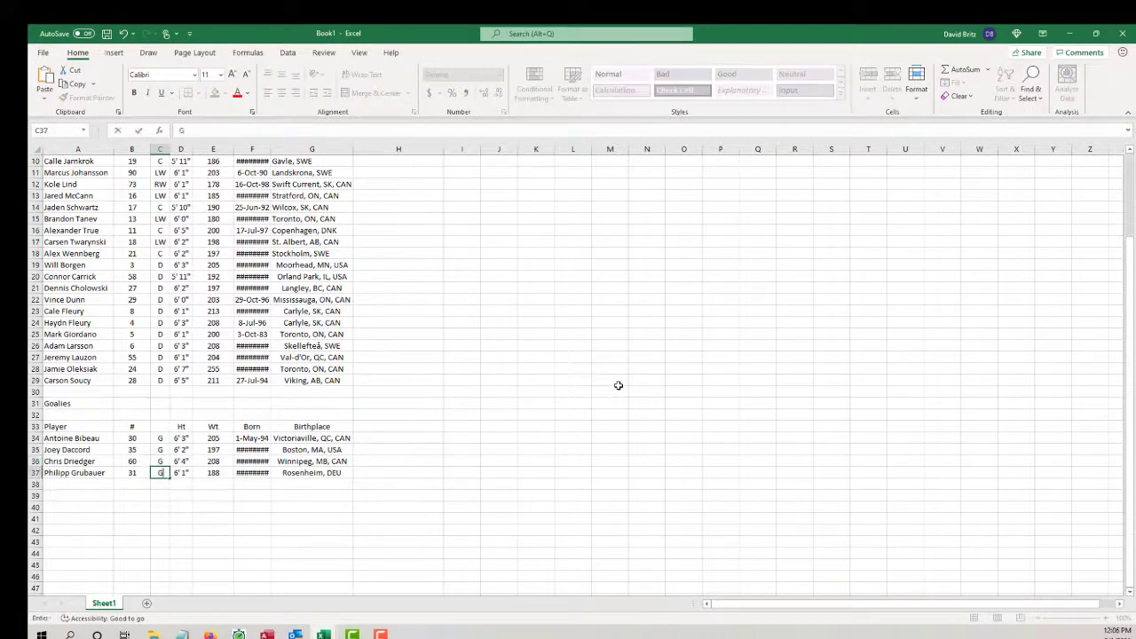
pyautogui.click(622, 404)
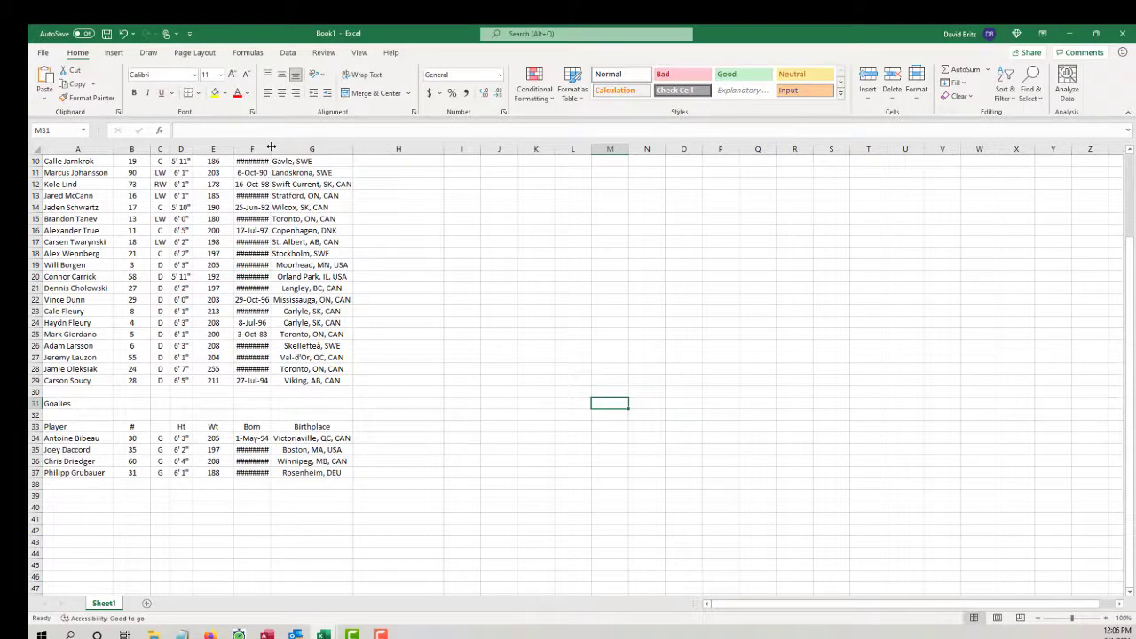
# Auto-fit the width of the Born column to its dates
pyautogui.doubleClick(271, 147)
pyautogui.click(417, 262)
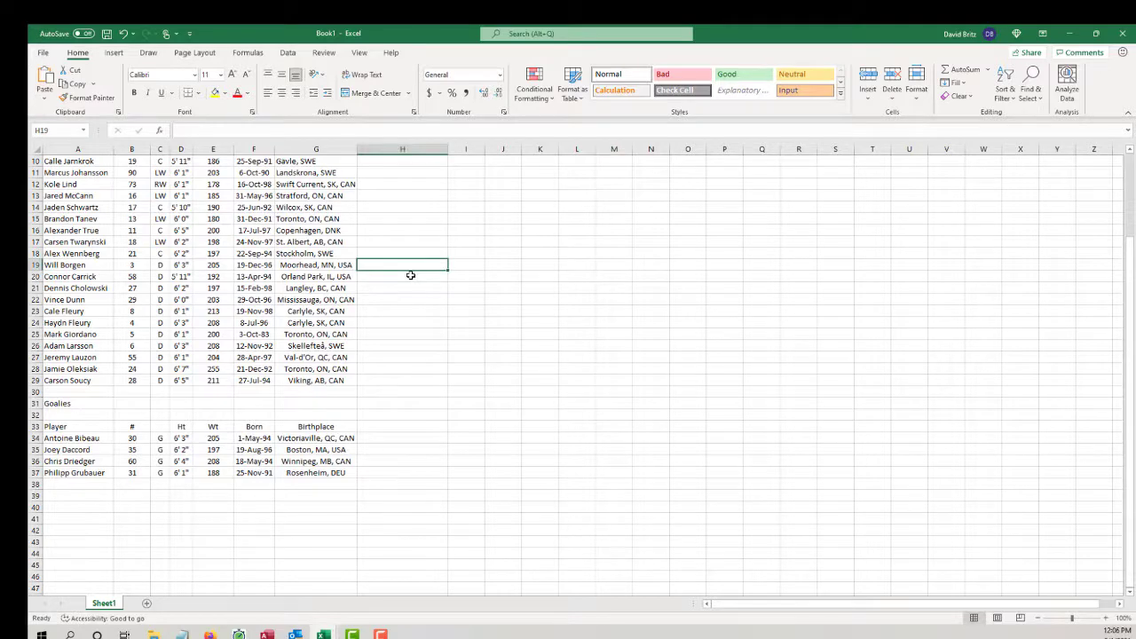
pyautogui.scroll(3, 407, 283)
# Delete rows 30 to 32, the Goalies label and the blank rows around it
pyautogui.rightClick(99, 566)
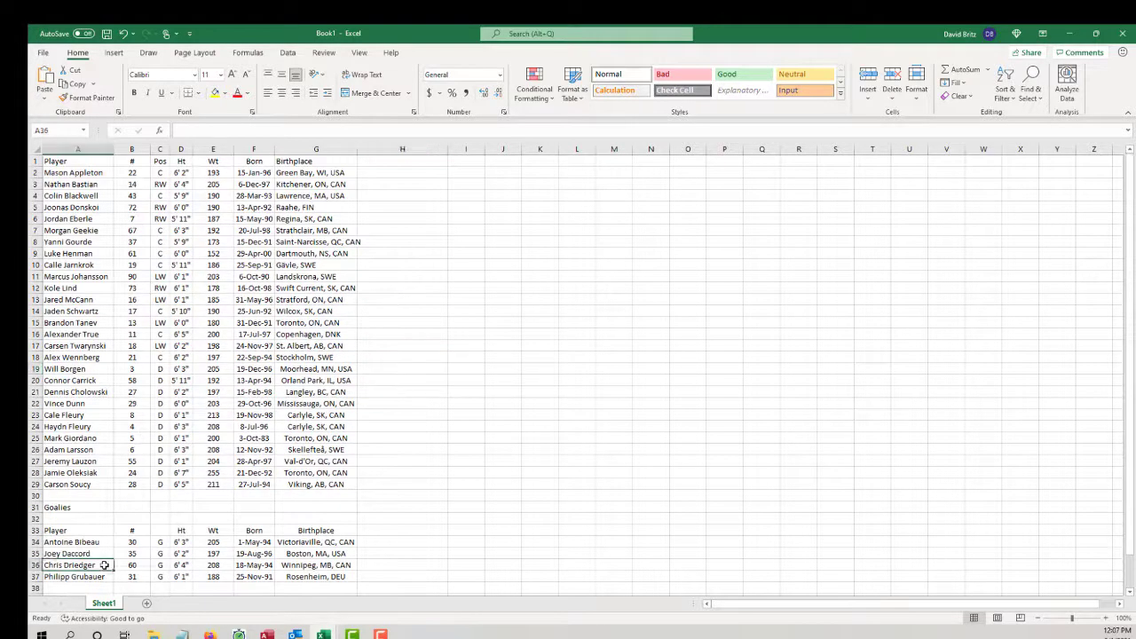
pyautogui.press('Escape')
pyautogui.moveTo(34, 518); pyautogui.dragTo(36, 495)
pyautogui.rightClick(35, 507)
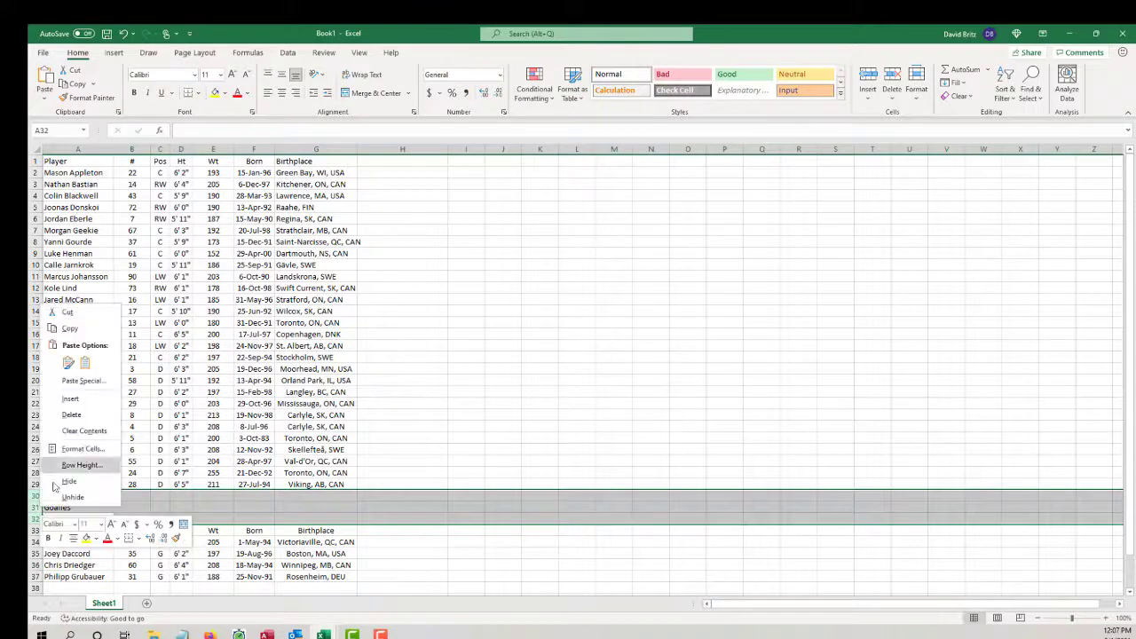
pyautogui.click(71, 413)
pyautogui.click(466, 438)
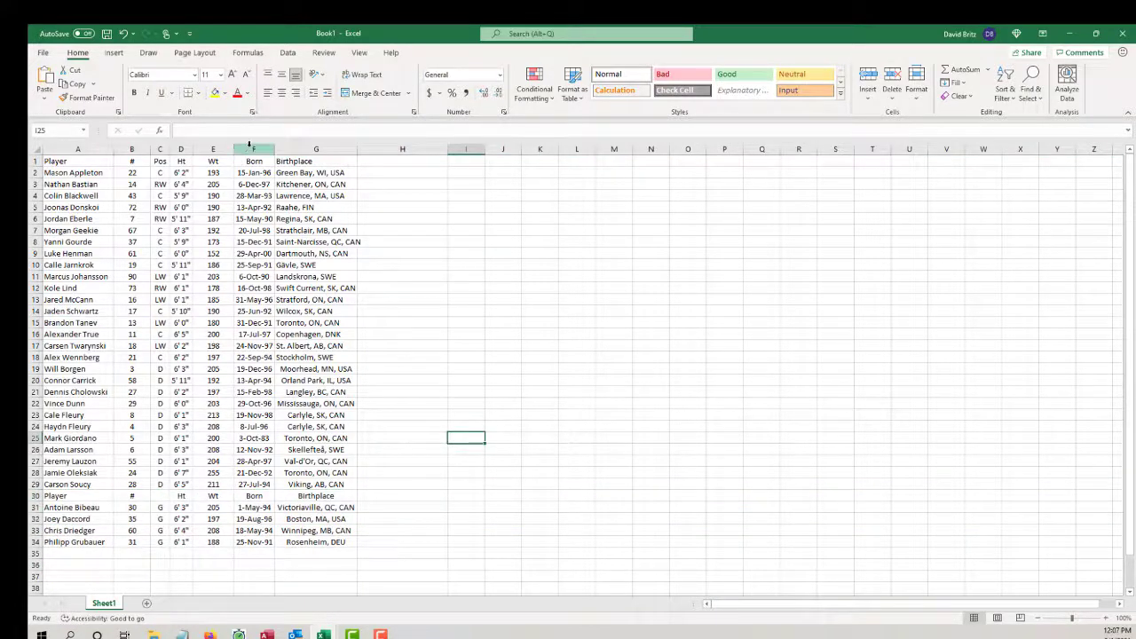
# Format the Born dates in column F as Short Date
pyautogui.click(254, 148)
pyautogui.click(501, 75)
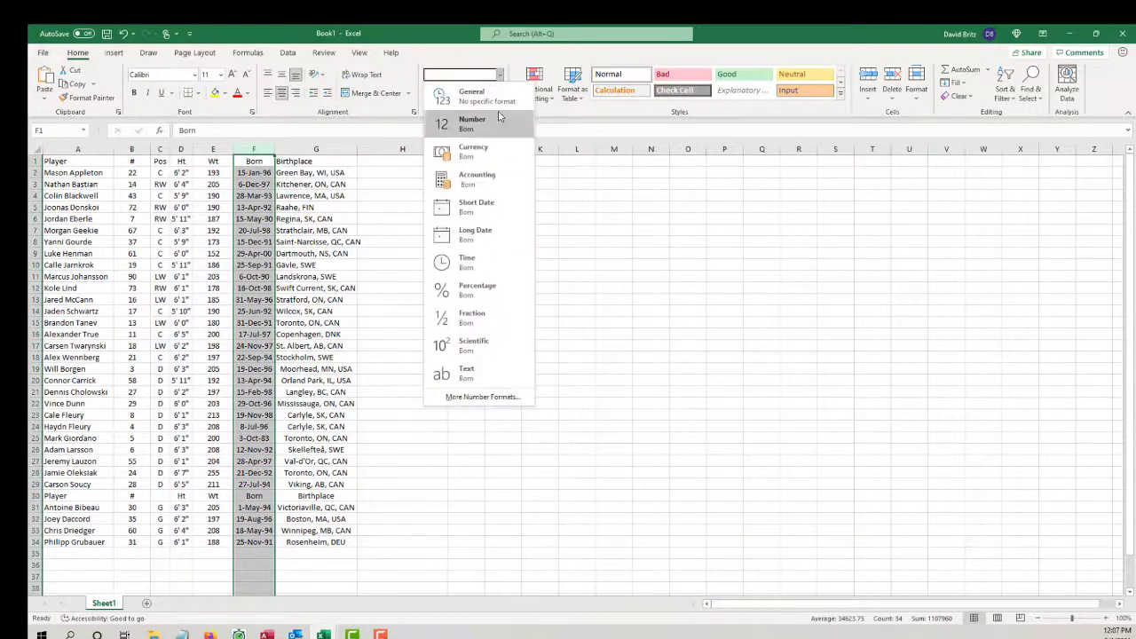
pyautogui.click(487, 206)
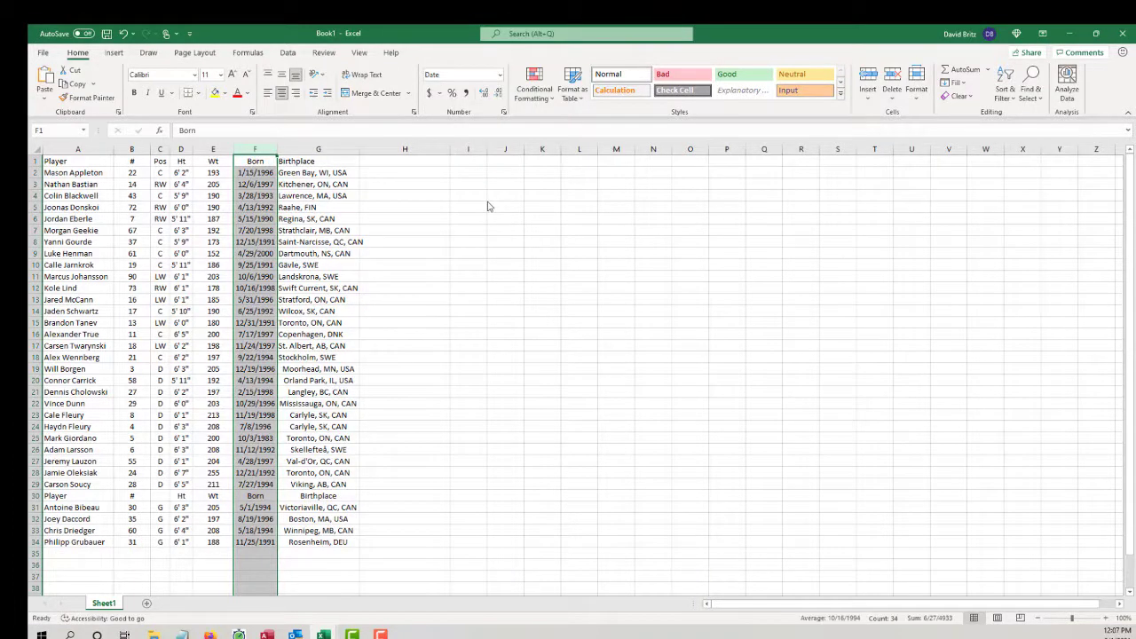
# Delete the repeated heading row 30 above the goalies
pyautogui.rightClick(35, 495)
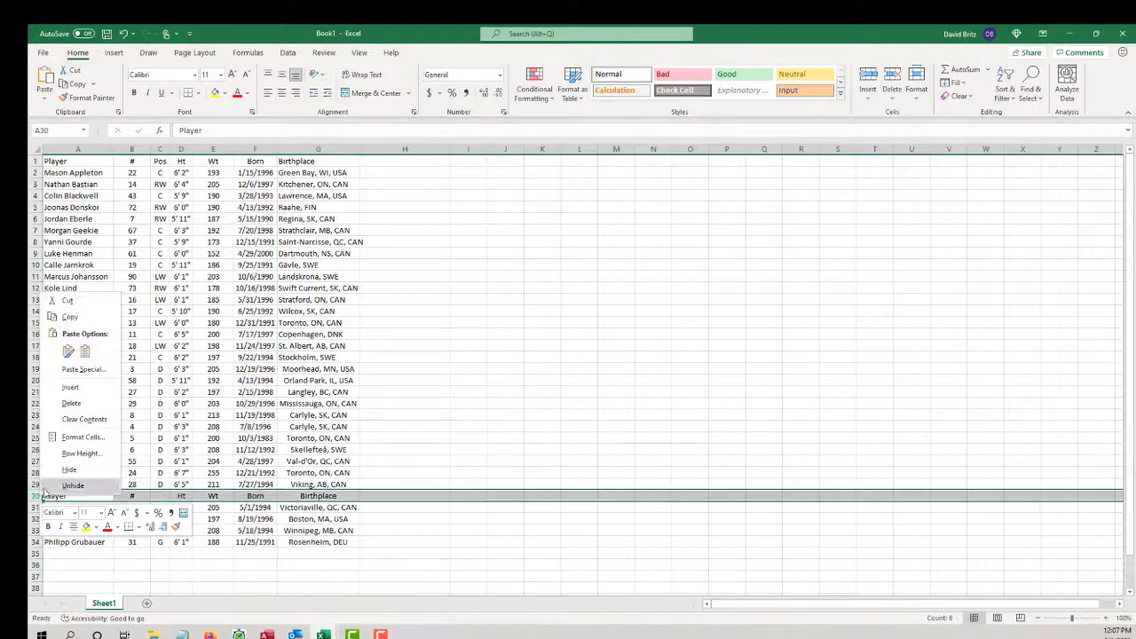
pyautogui.click(84, 404)
pyautogui.click(467, 382)
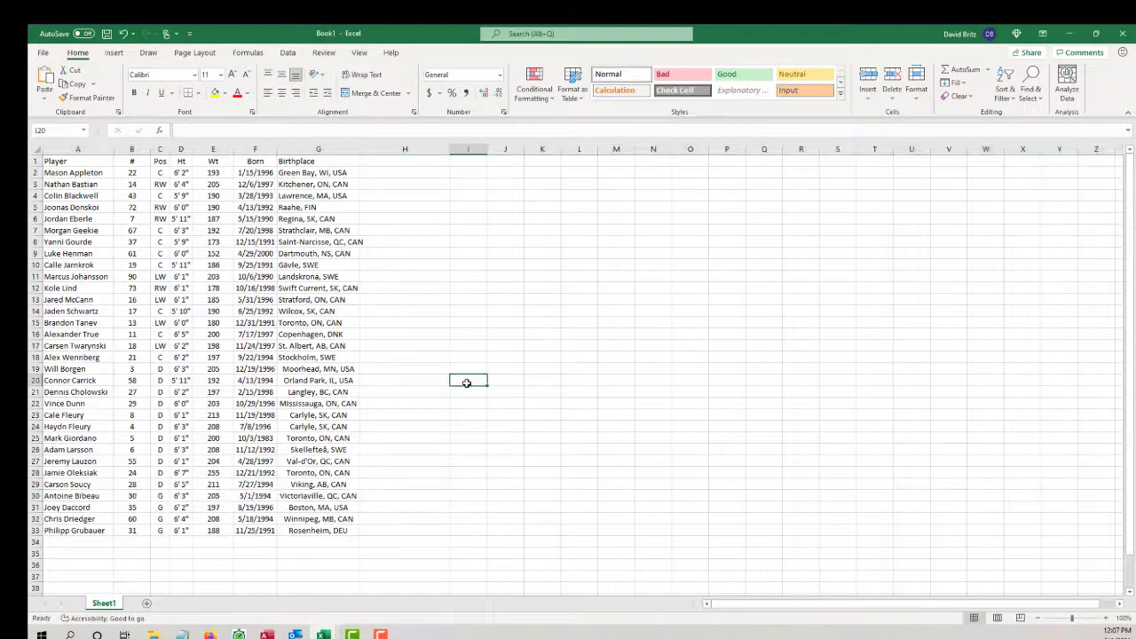
# Left-align the Birthplace heading and its entries in cells G1:G33
pyautogui.moveTo(302, 161); pyautogui.dragTo(310, 530)
pyautogui.click(268, 92)
pyautogui.click(500, 335)
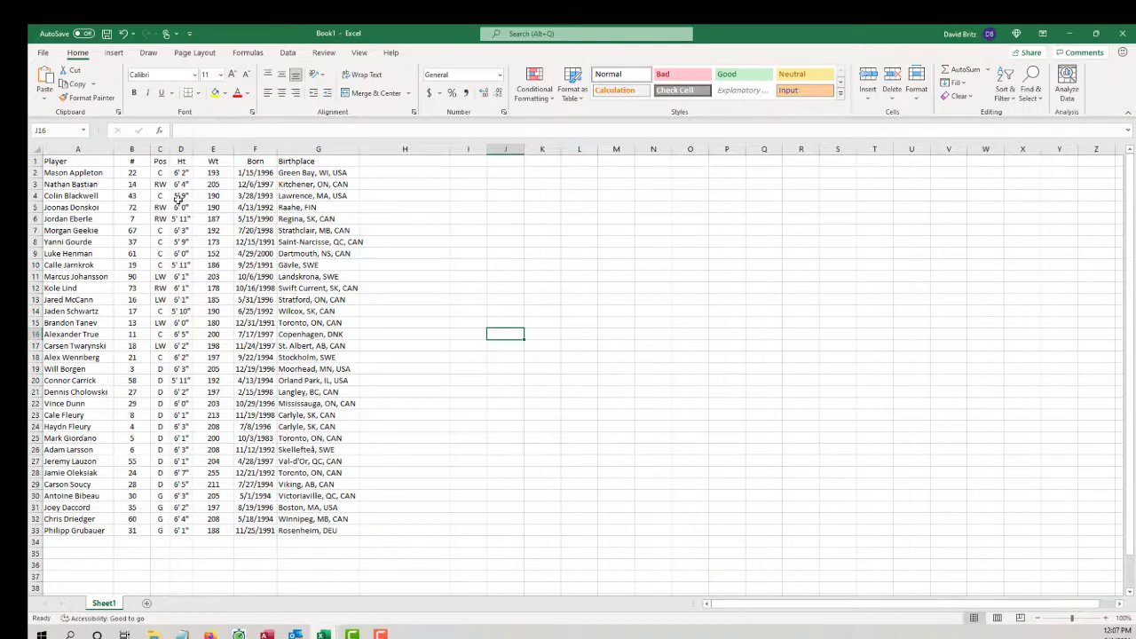
pyautogui.moveTo(180, 173); pyautogui.dragTo(182, 529)
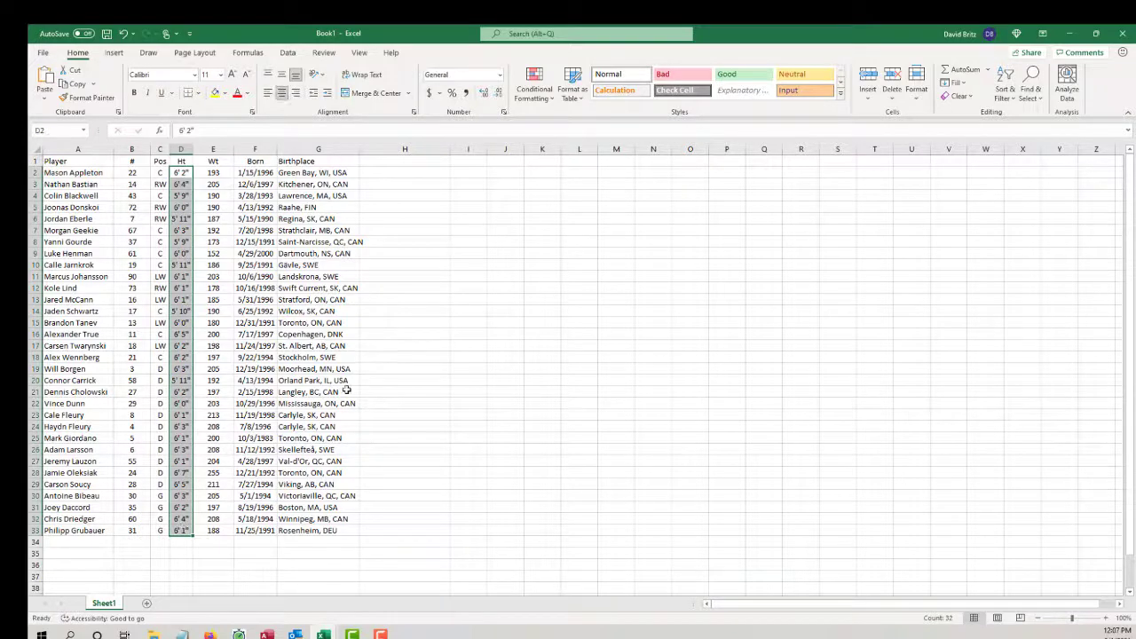
pyautogui.click(374, 357)
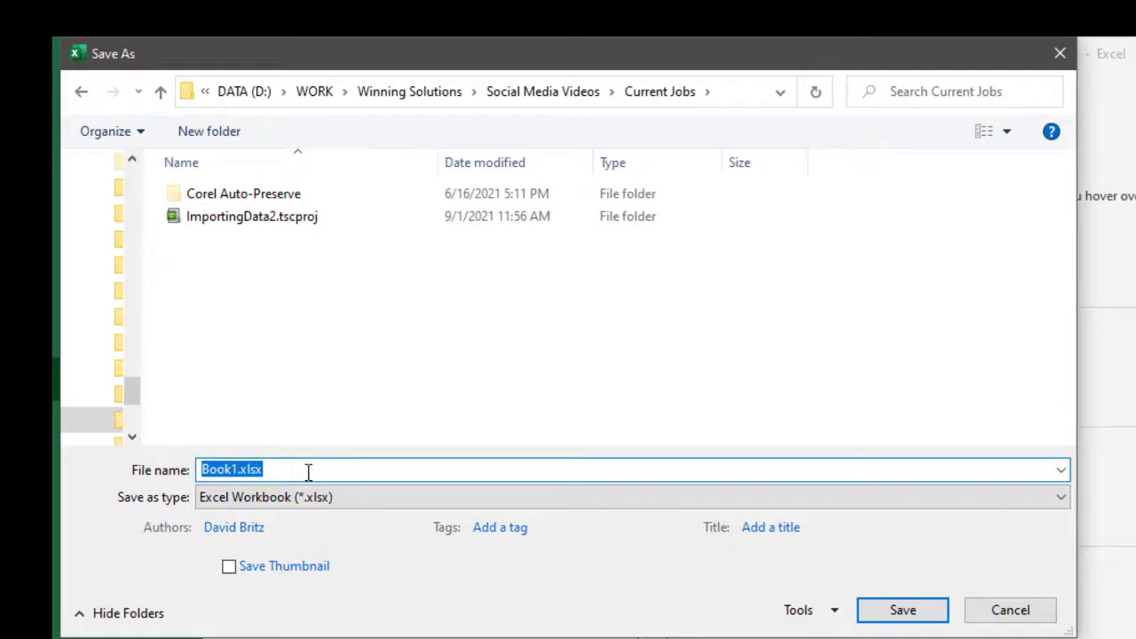
# Save the workbook in the Current Jobs folder under the name import as an Excel Workbook
pyautogui.write('impor')
pyautogui.press('BackSpace')
pyautogui.press('BackSpace')
pyautogui.press('BackSpace')
pyautogui.press('BackSpace')
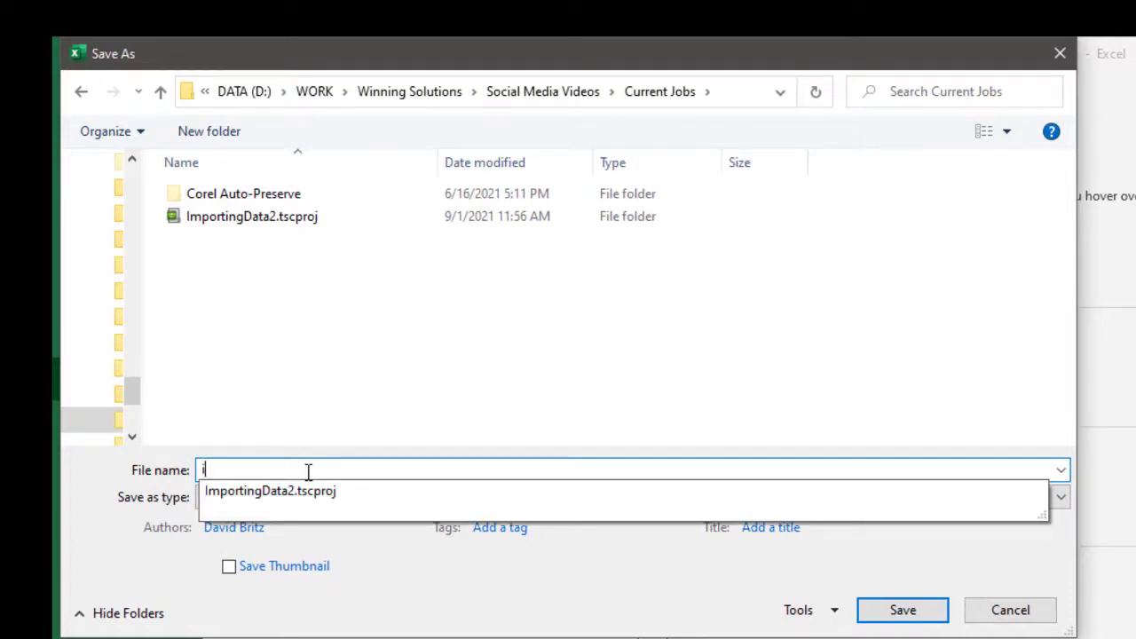
pyautogui.write('m')
pyautogui.press('BackSpace')
pyautogui.press('BackSpace')
pyautogui.write('import')
pyautogui.press('Return')
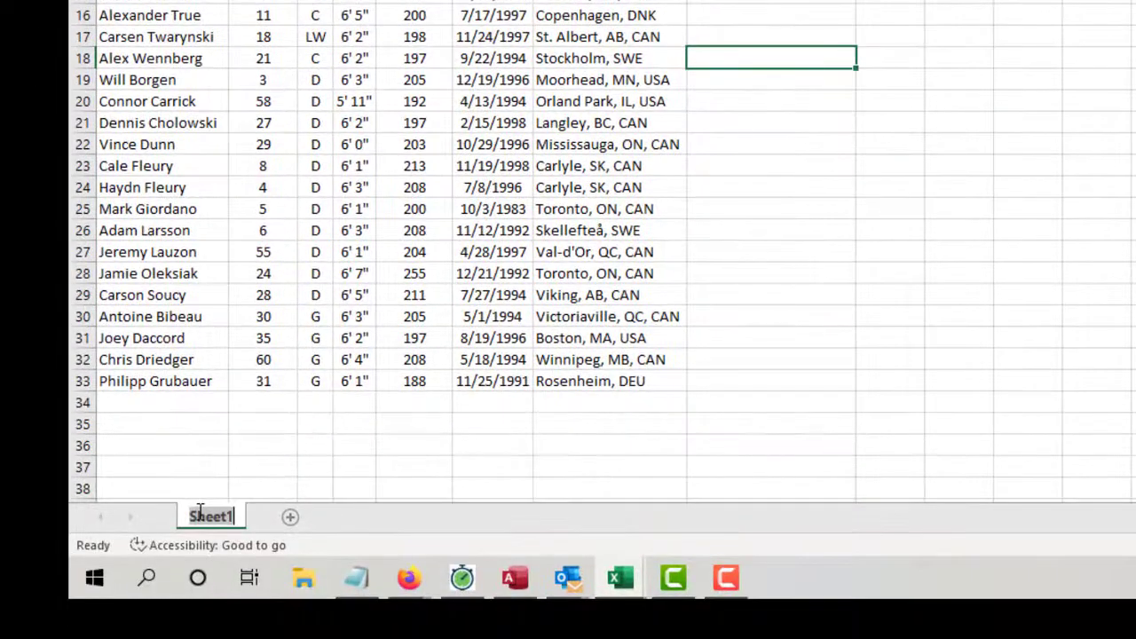
# Rename Sheet1 as Hockey and add a new blank worksheet after it
pyautogui.write('Hockey')
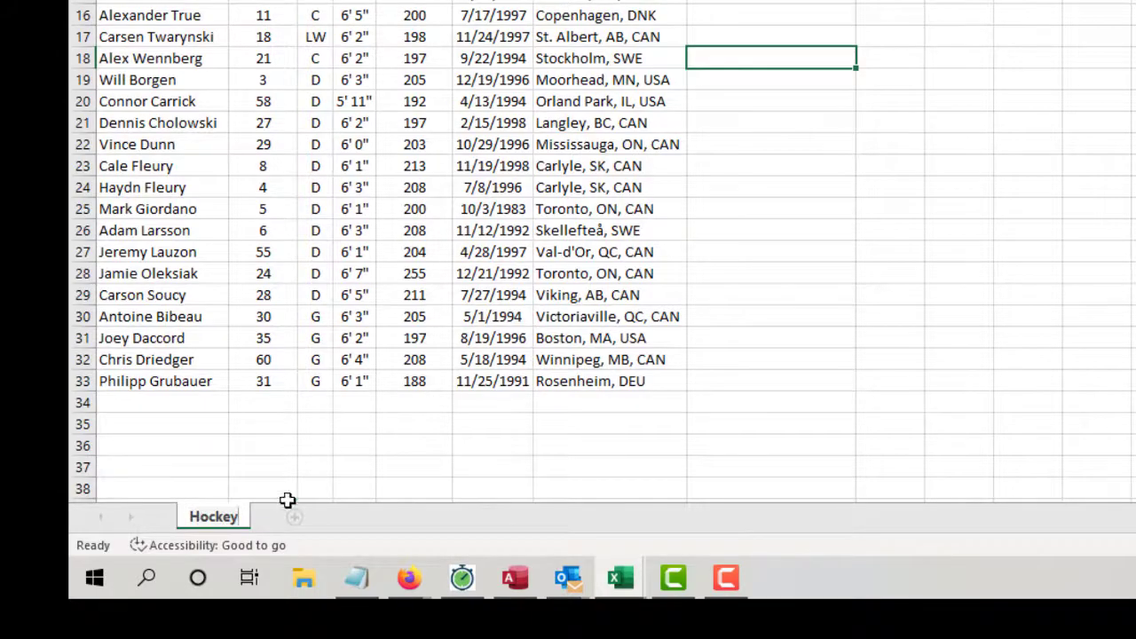
pyautogui.click(312, 489)
pyautogui.click(295, 518)
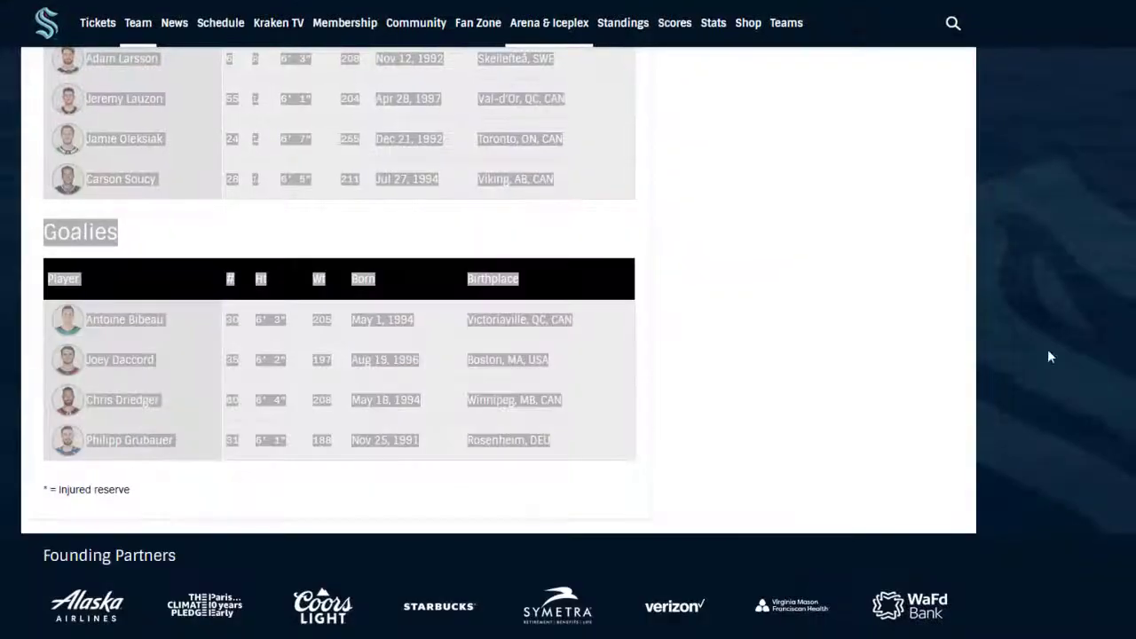
# Switch to the browser and examine the Population 2020 PDF's layout across its pages, including the closing totals and footnotes
pyautogui.click(1049, 356)
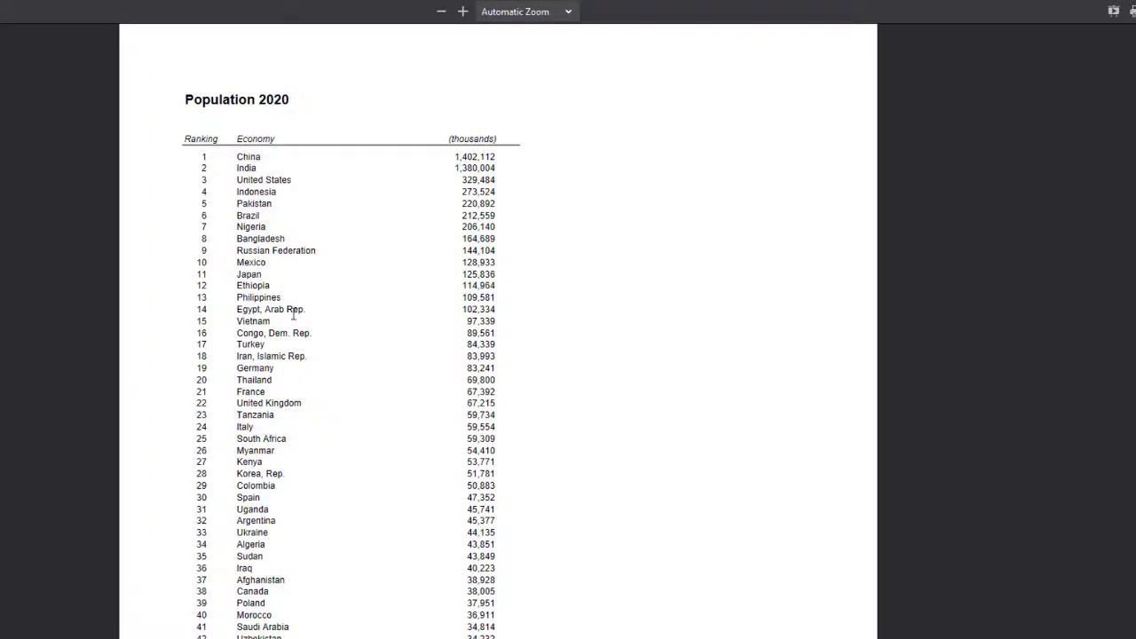
pyautogui.scroll(-20, 373, 581)
pyautogui.scroll(-15, 372, 579)
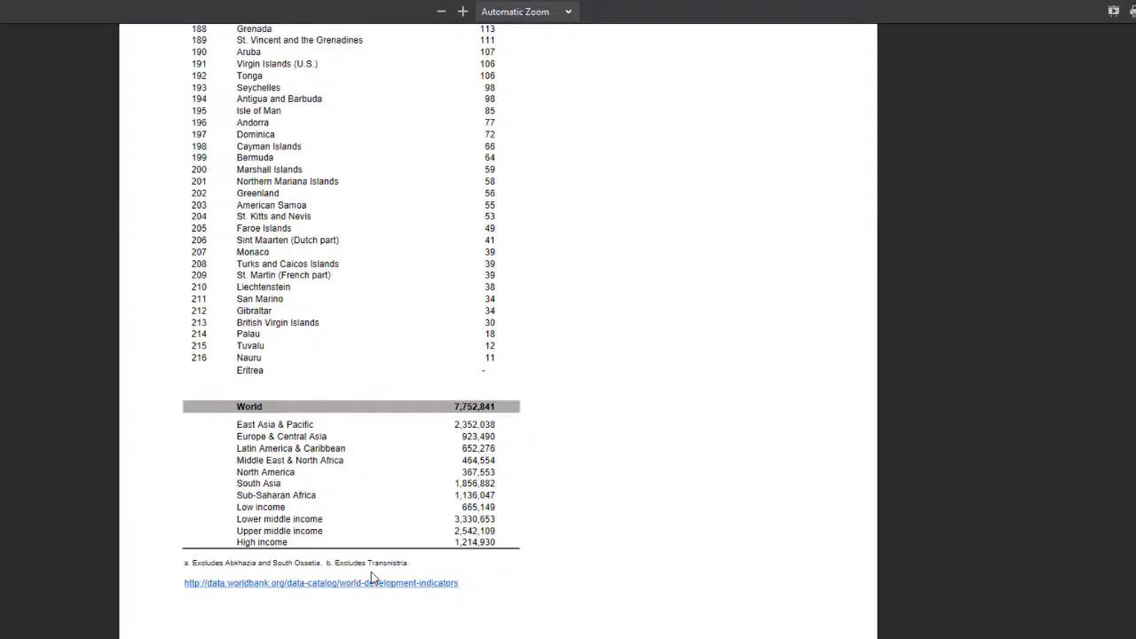
pyautogui.scroll(13, 371, 577)
pyautogui.scroll(-12, 371, 577)
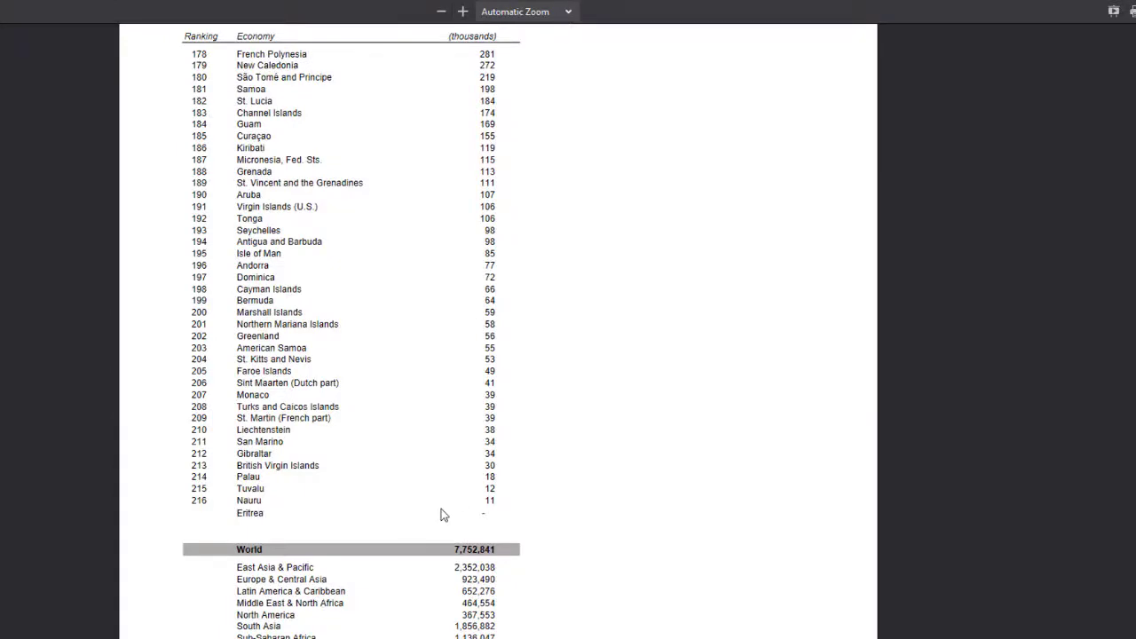
pyautogui.moveTo(493, 506); pyautogui.dragTo(210, 530)
pyautogui.click(362, 395)
pyautogui.scroll(10, 344, 427)
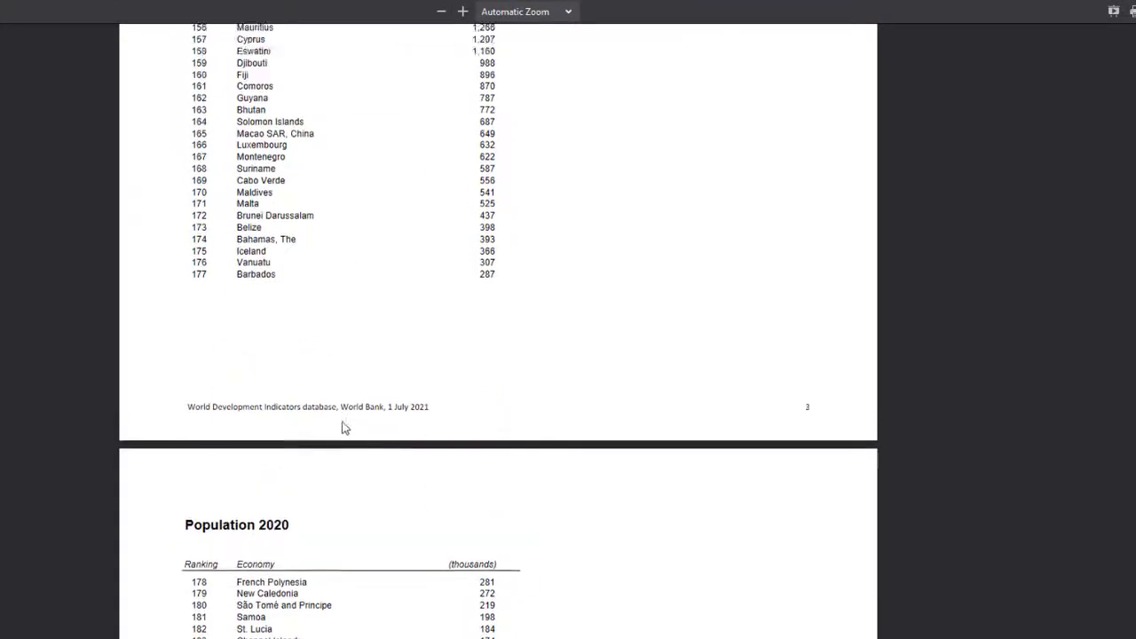
pyautogui.scroll(20, 344, 428)
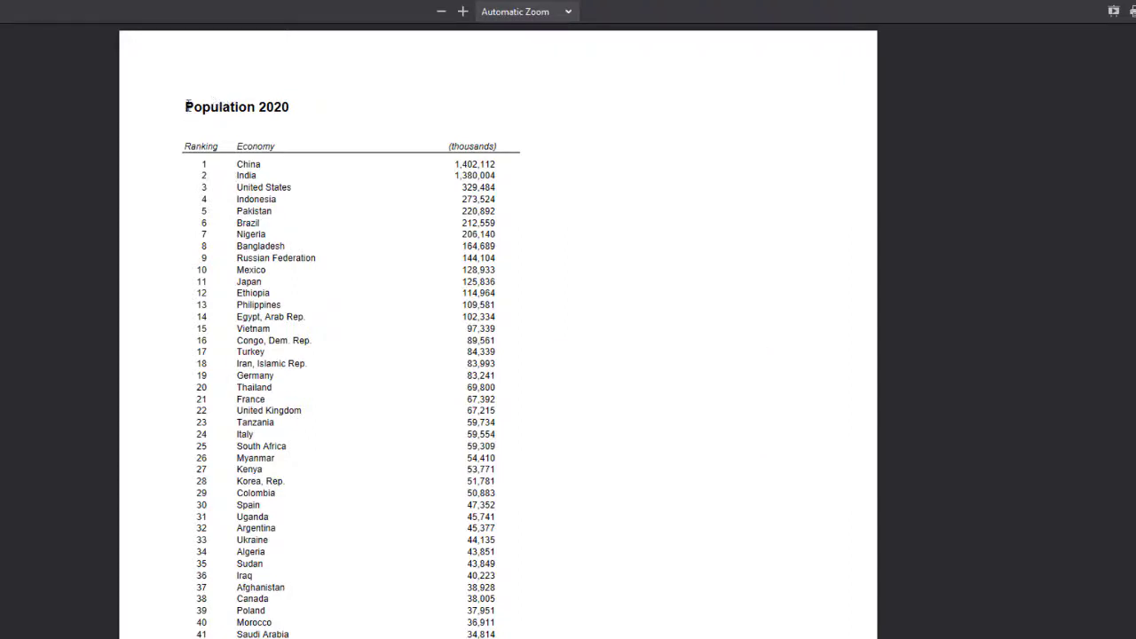
# Select and copy the PDF's population list from the Population 2020 title through the Eritrea row
pyautogui.moveTo(189, 103); pyautogui.dragTo(381, 605)
pyautogui.scroll(-15, 497, 328)
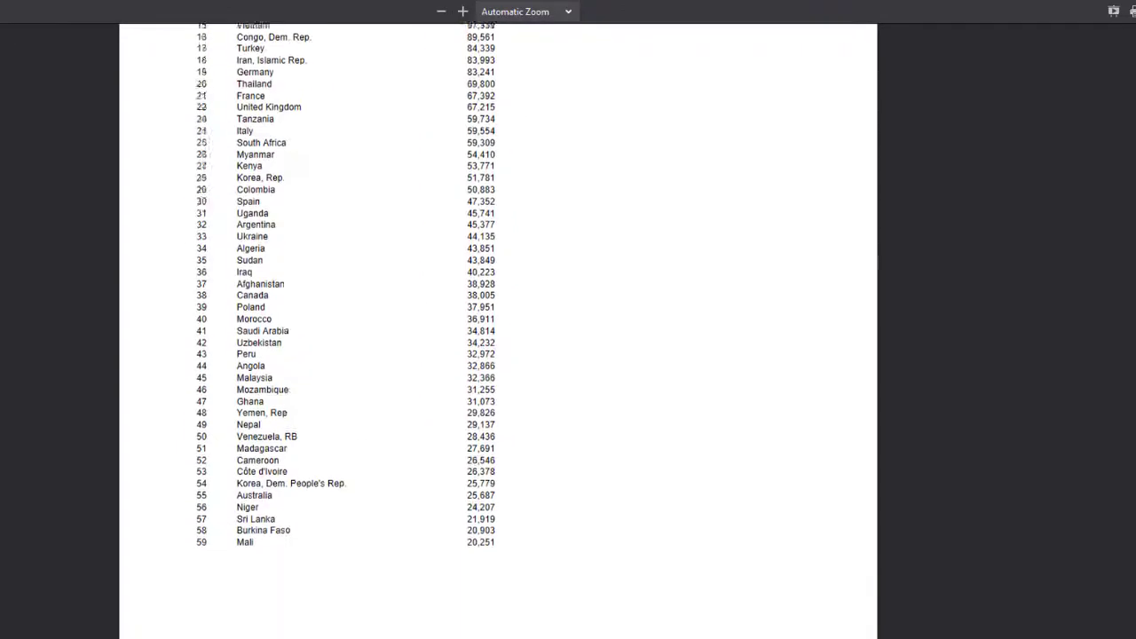
pyautogui.scroll(-4, 497, 328)
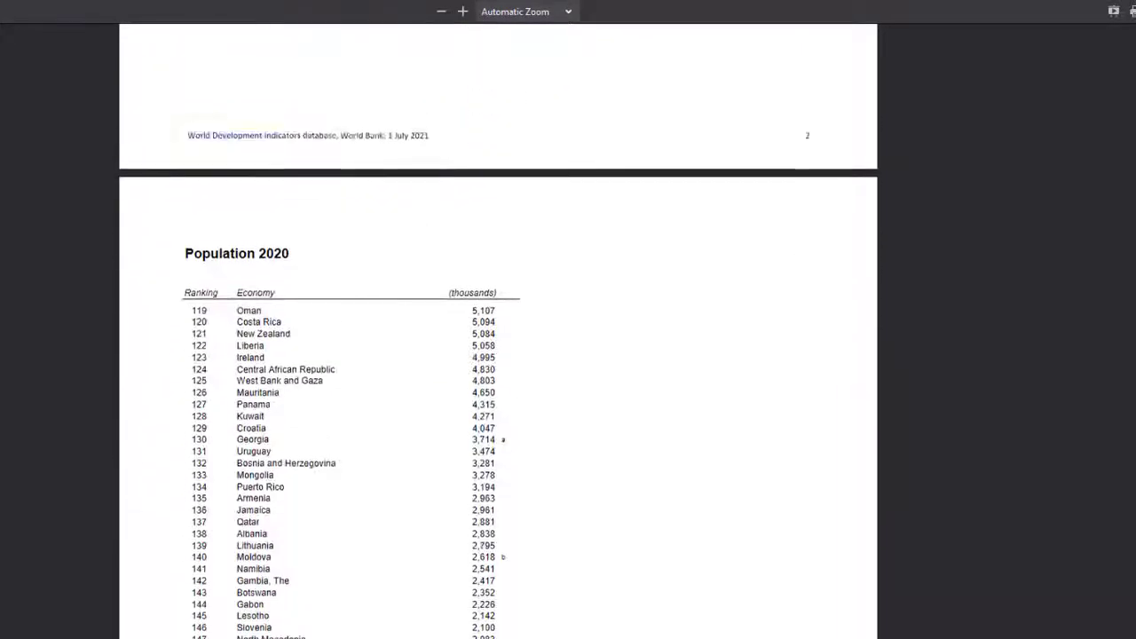
pyautogui.moveTo(187, 130); pyautogui.dragTo(622, 151)
pyautogui.click(487, 151)
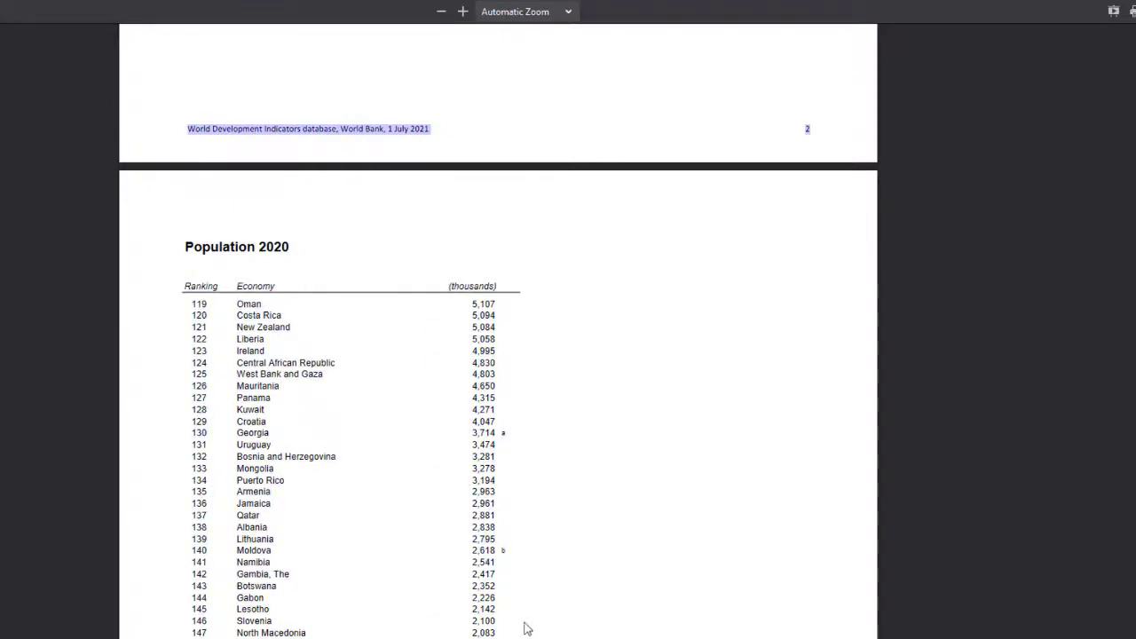
pyautogui.scroll(-8, 535, 497)
pyautogui.scroll(-8, 493, 304)
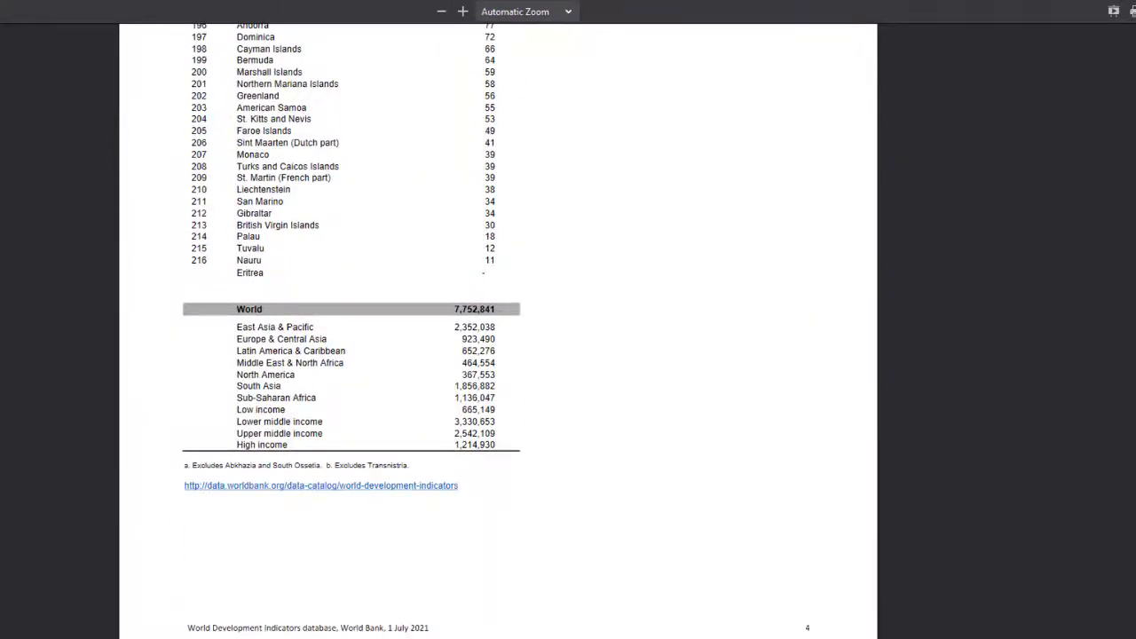
pyautogui.keyDown('shift'); pyautogui.click(483, 275); pyautogui.keyUp('shift')
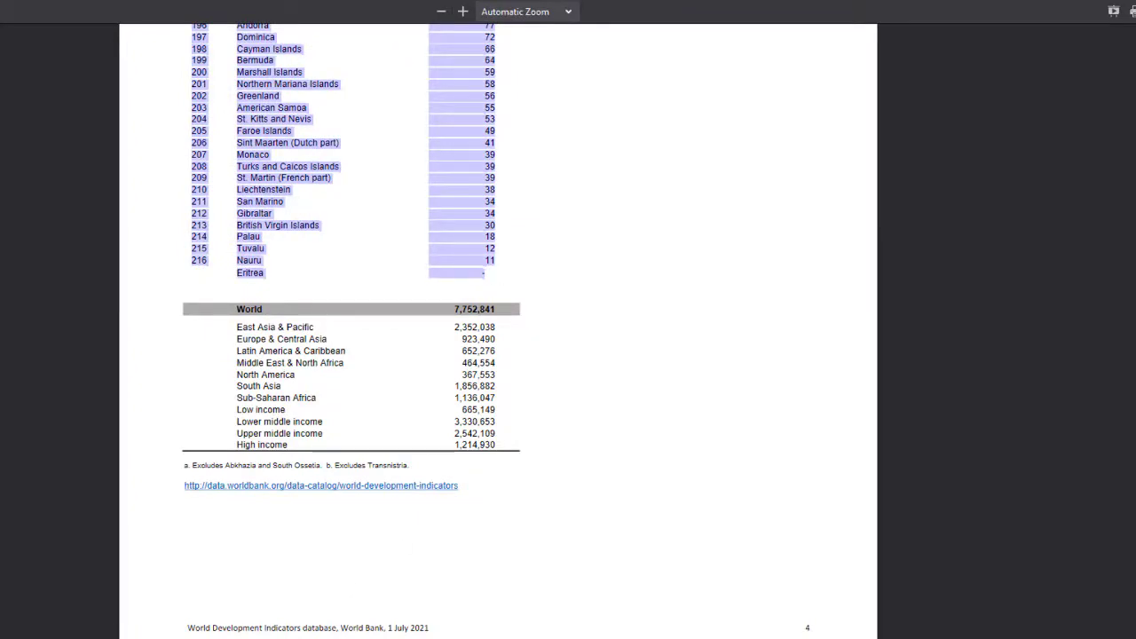
# Switch to Excel, paste the copied population list at A1 of the blank sheet, and autofit column A
pyautogui.moveTo(202, 638)
pyautogui.click(284, 614)
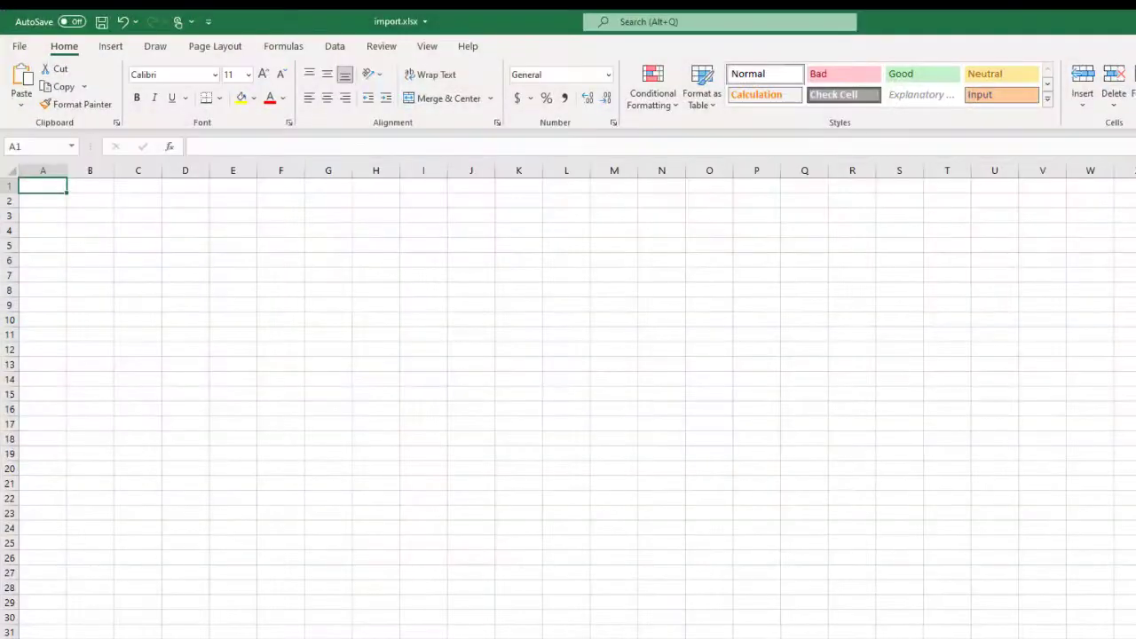
pyautogui.hotkey('ctrl', 'v')
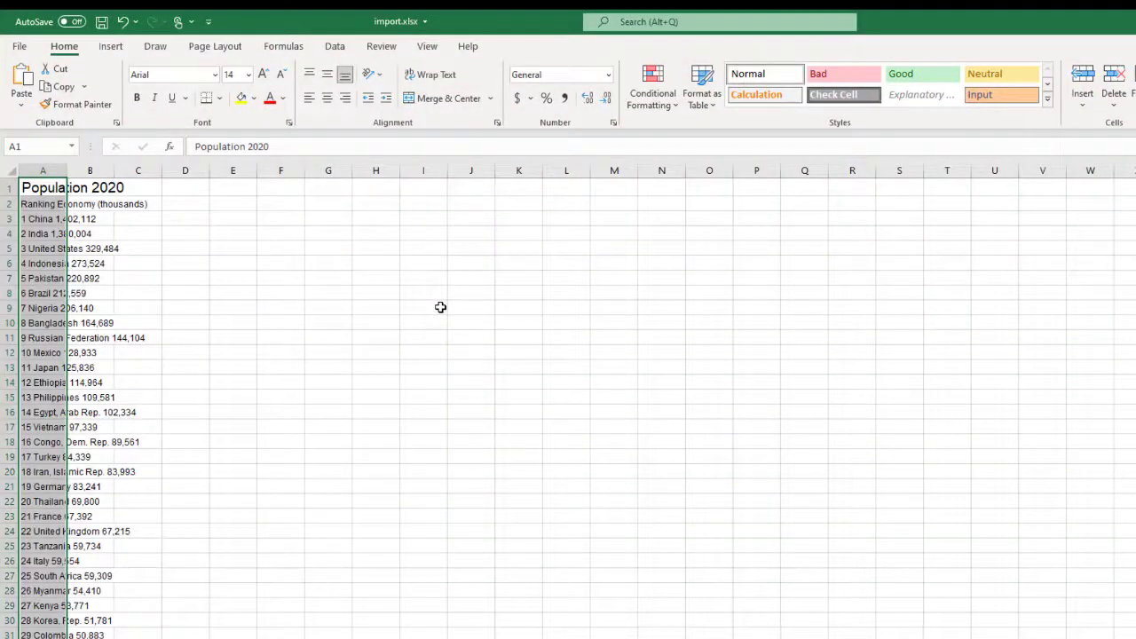
pyautogui.click(440, 307)
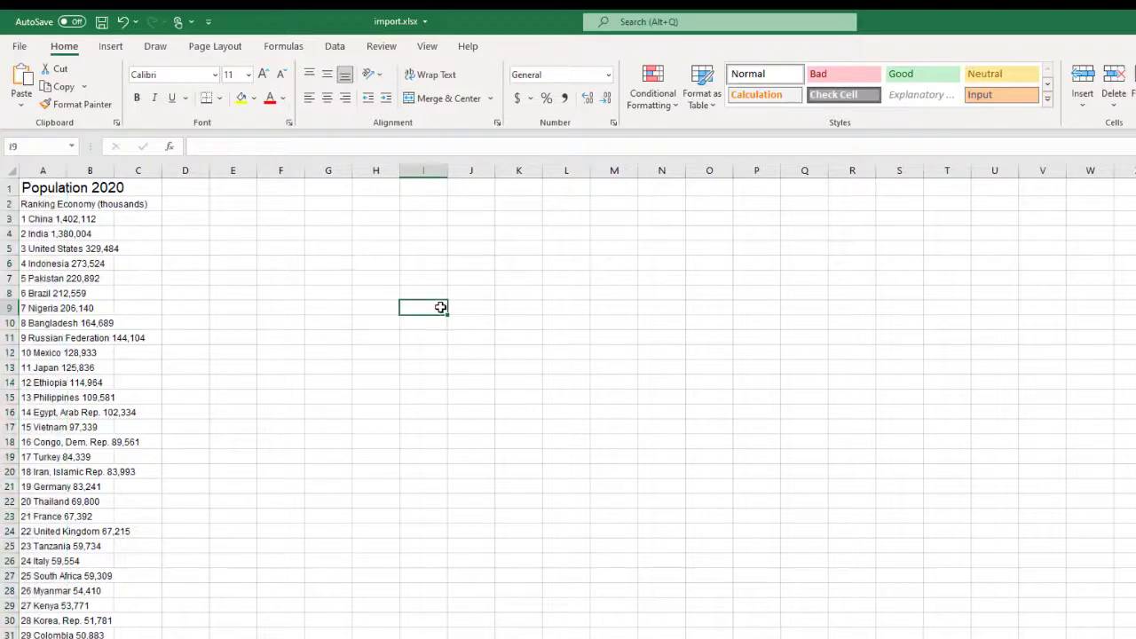
pyautogui.doubleClick(67, 170)
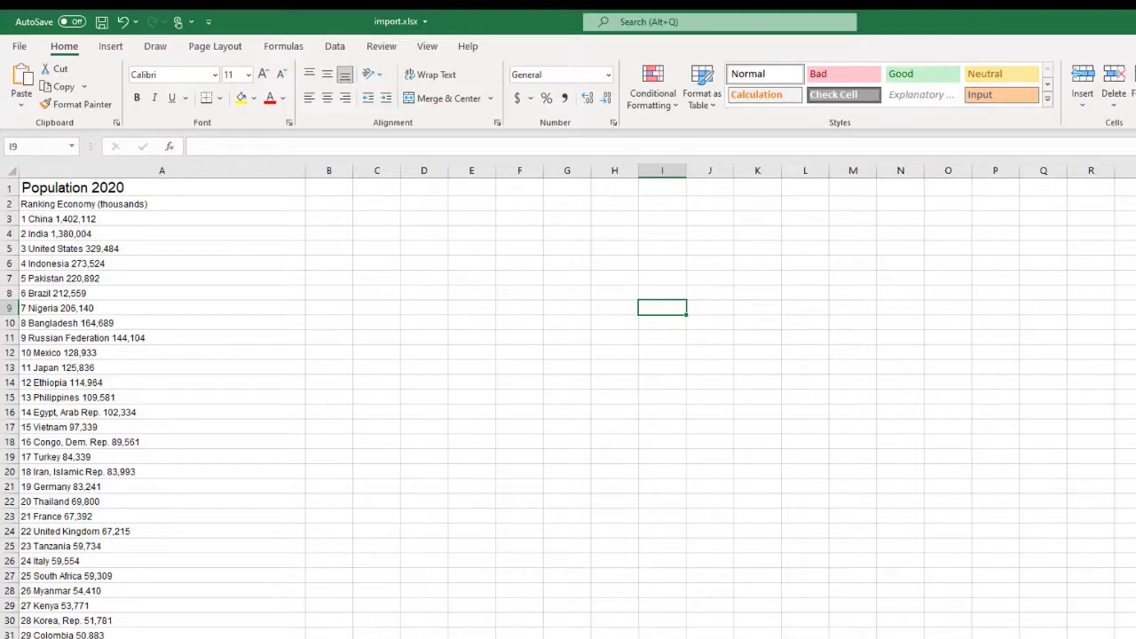
# Switch to Notepad, paste the copied list, save it as the text document population in the Current Jobs folder, and close Notepad
pyautogui.click(64, 637)
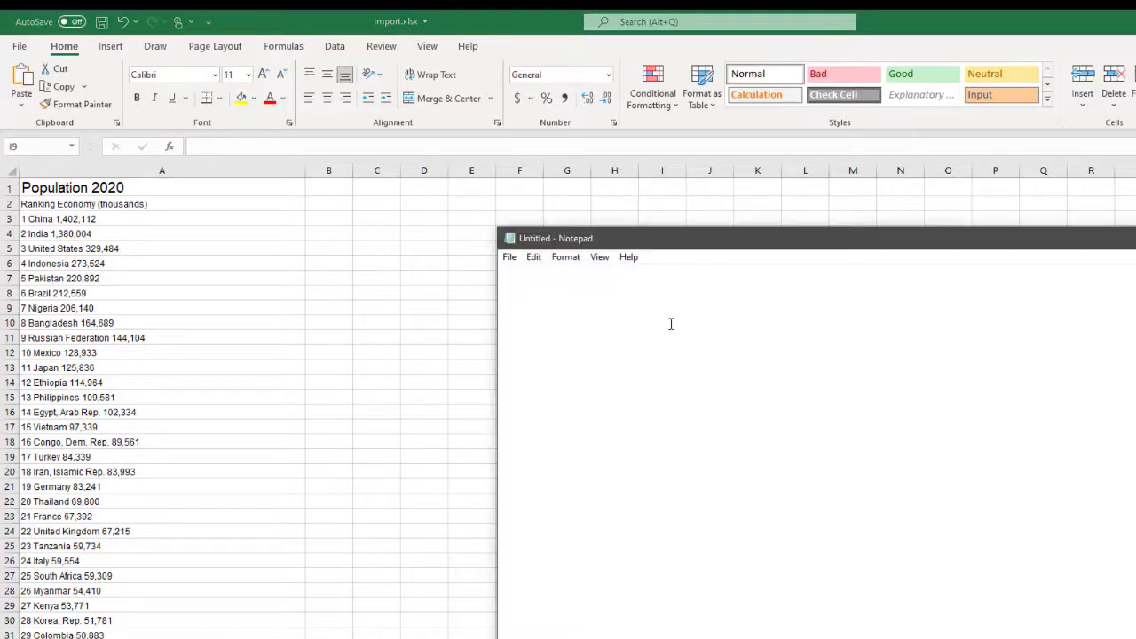
pyautogui.hotkey('ctrl', 'v')
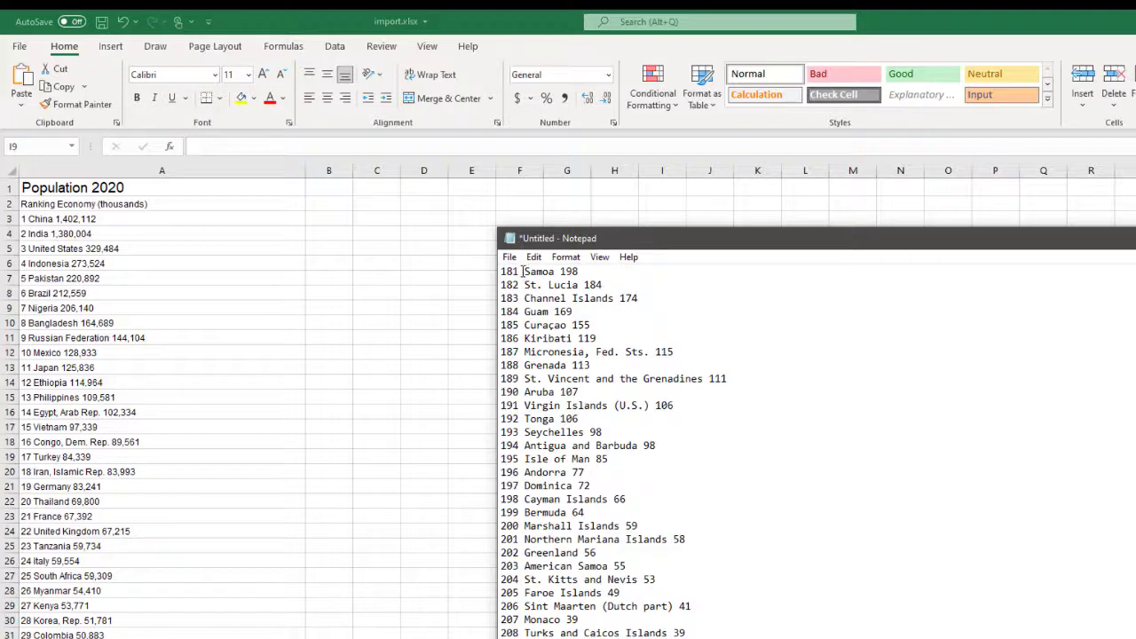
pyautogui.click(510, 257)
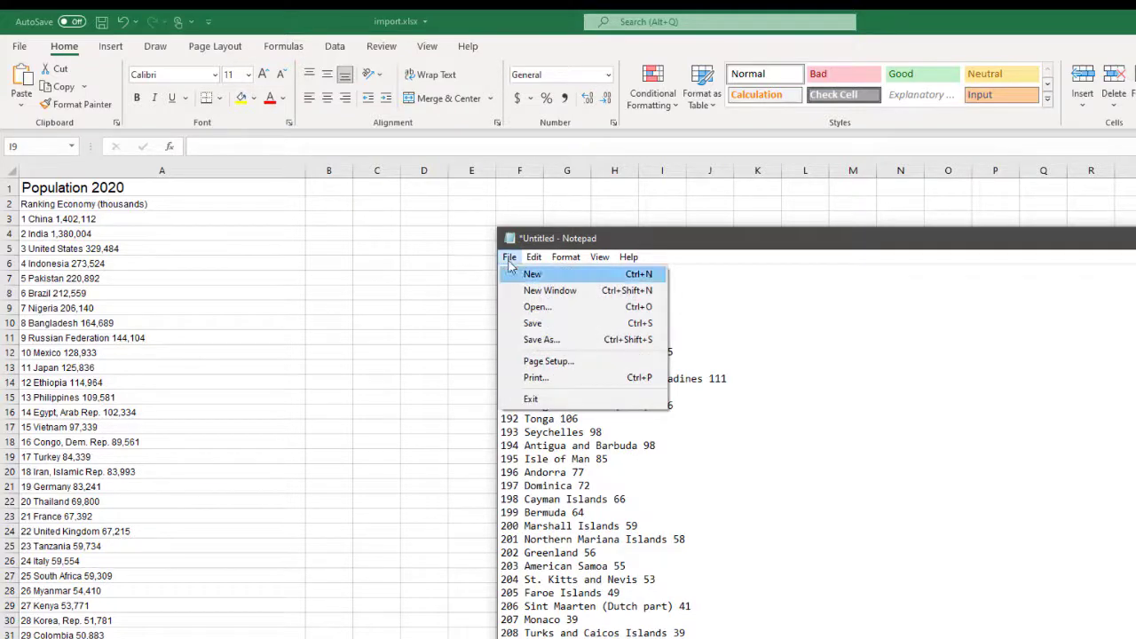
pyautogui.click(545, 340)
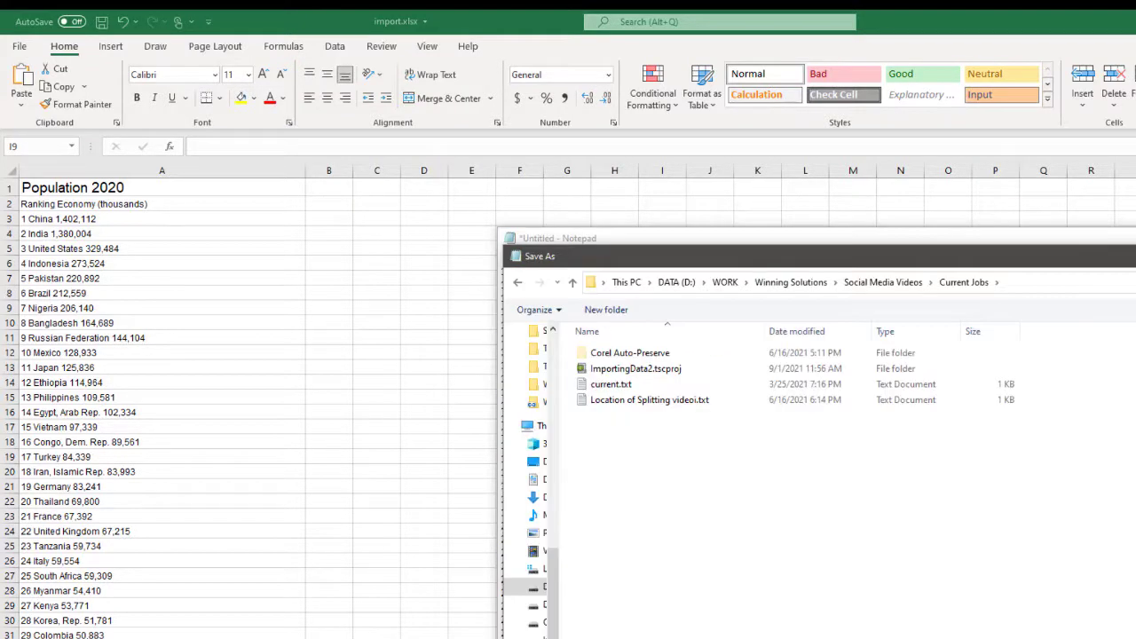
pyautogui.write('population')
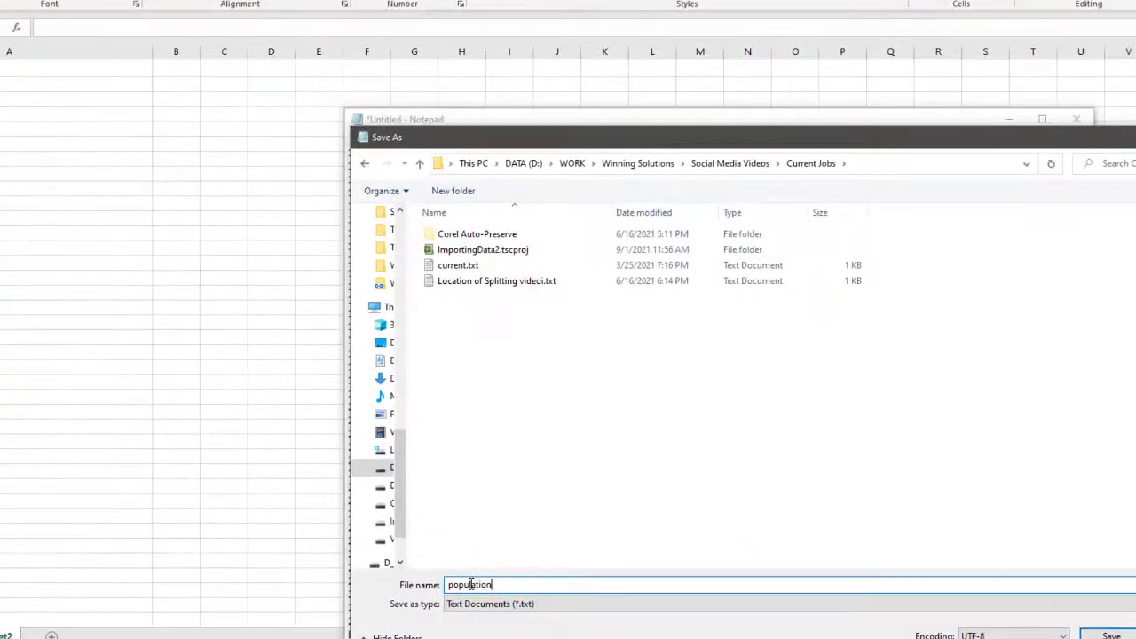
pyautogui.click(1109, 635)
pyautogui.click(1077, 119)
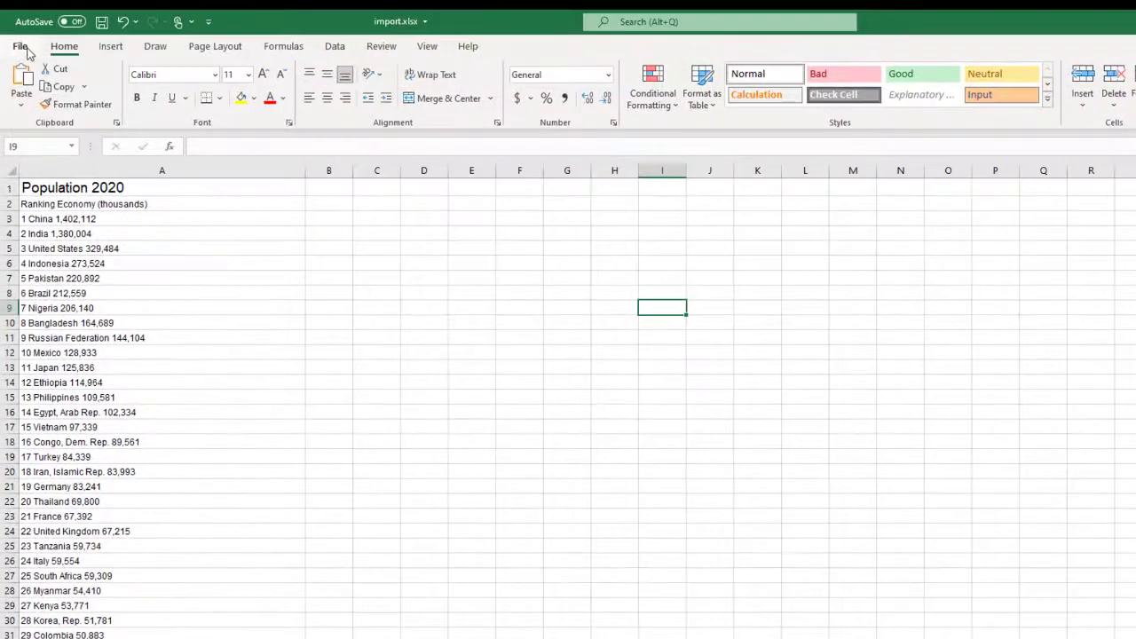
# From Excel, browse to the Current Jobs folder, show All Files (*.*), and open population.txt
pyautogui.click(21, 43)
pyautogui.click(49, 143)
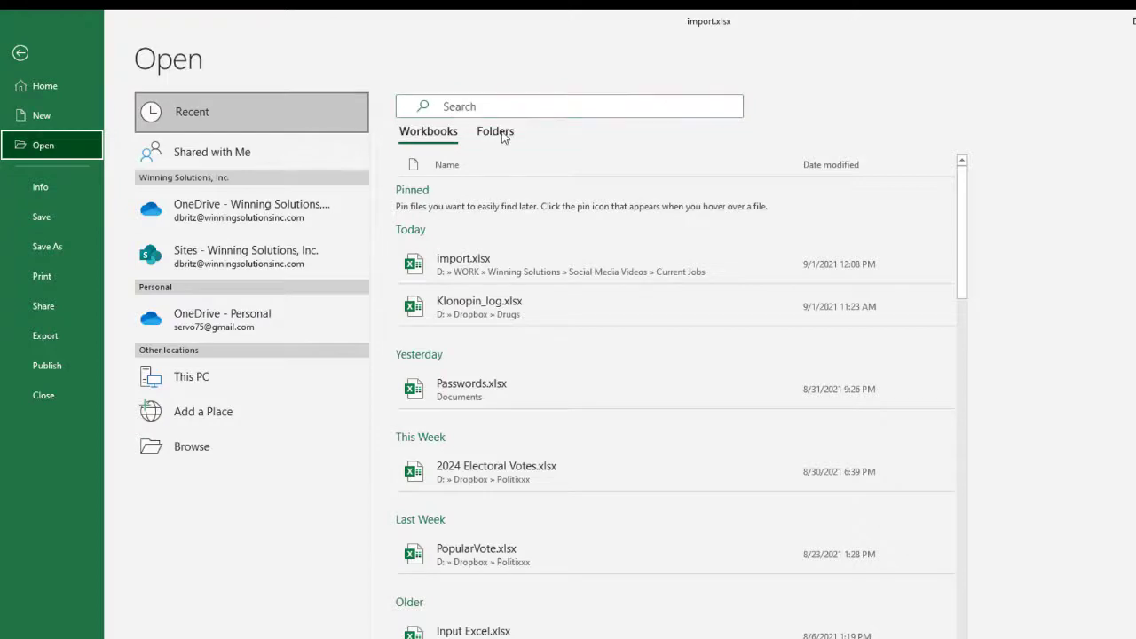
pyautogui.click(495, 131)
pyautogui.click(498, 229)
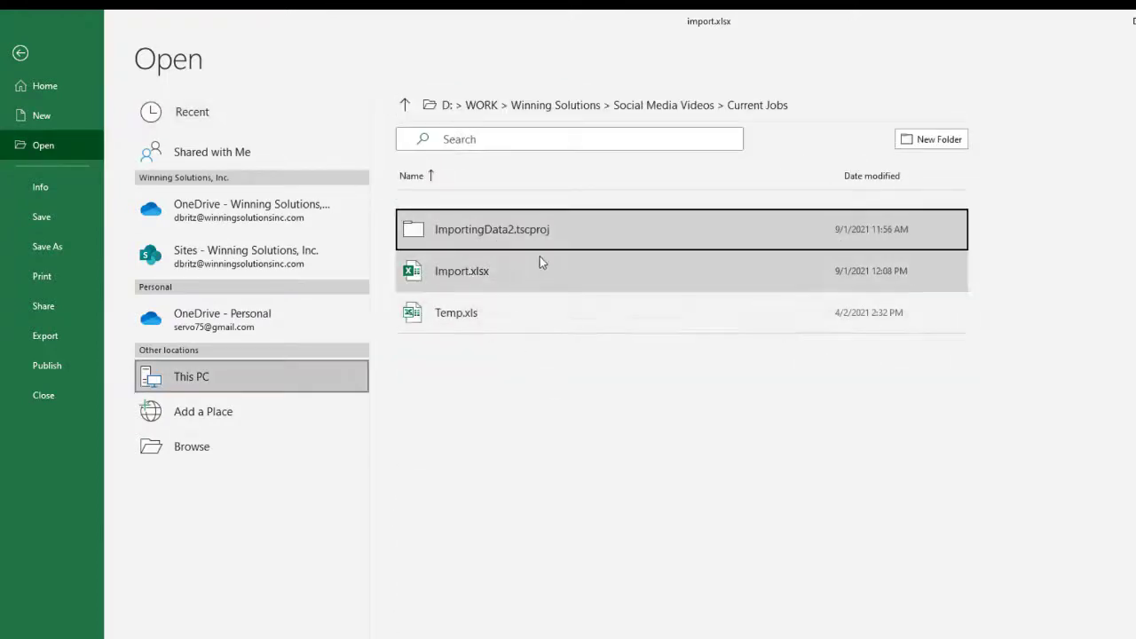
pyautogui.click(781, 108)
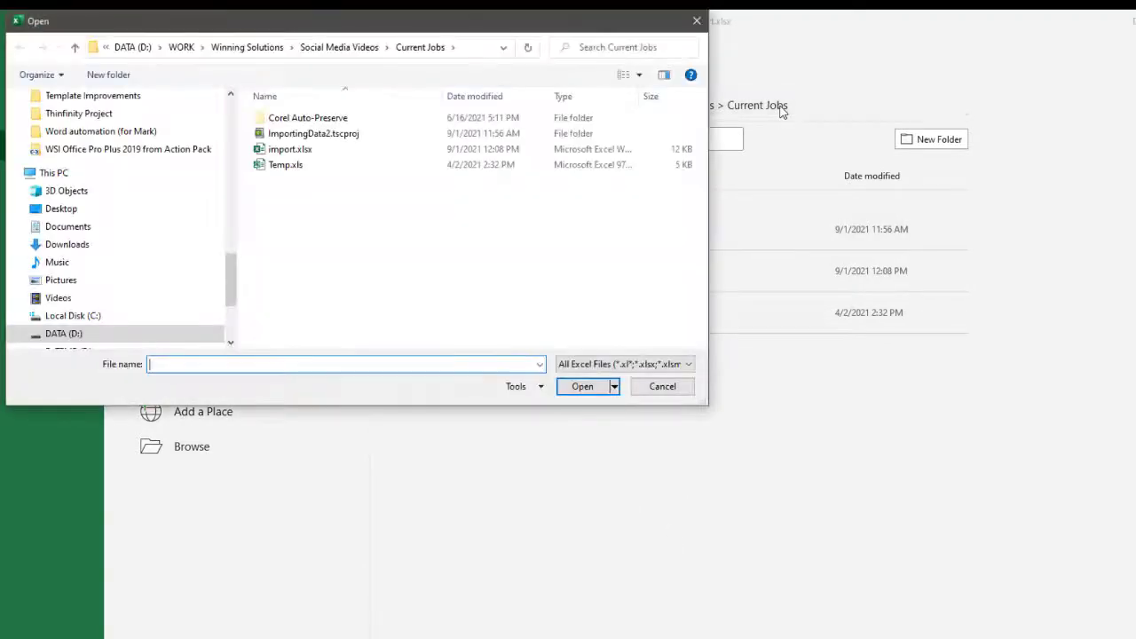
pyautogui.moveTo(234, 206); pyautogui.dragTo(45, 205)
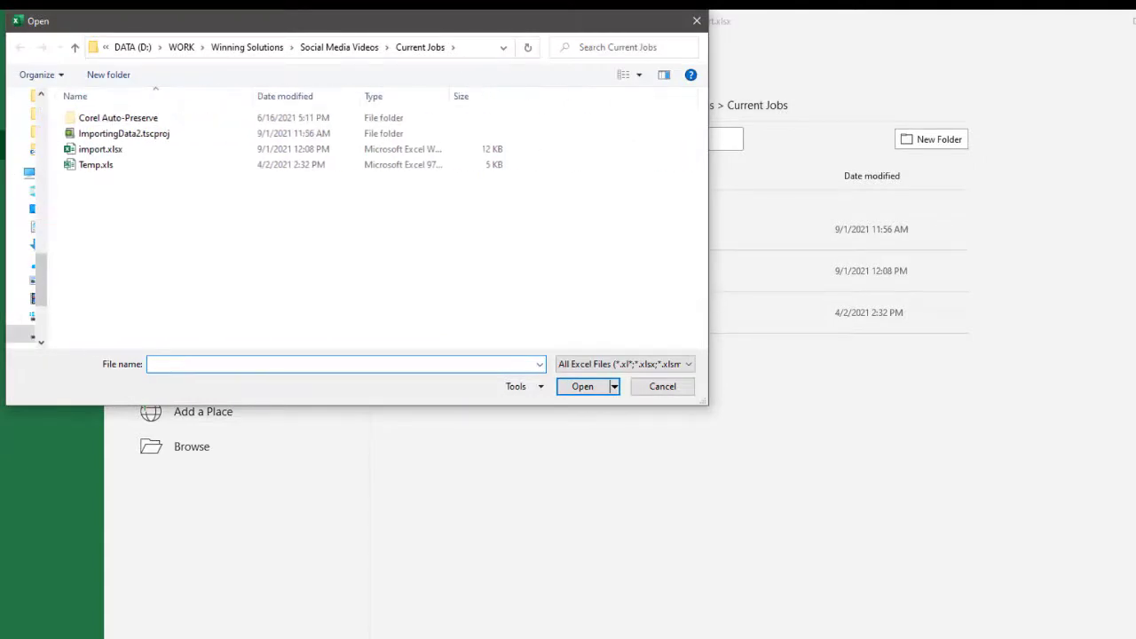
pyautogui.click(613, 364)
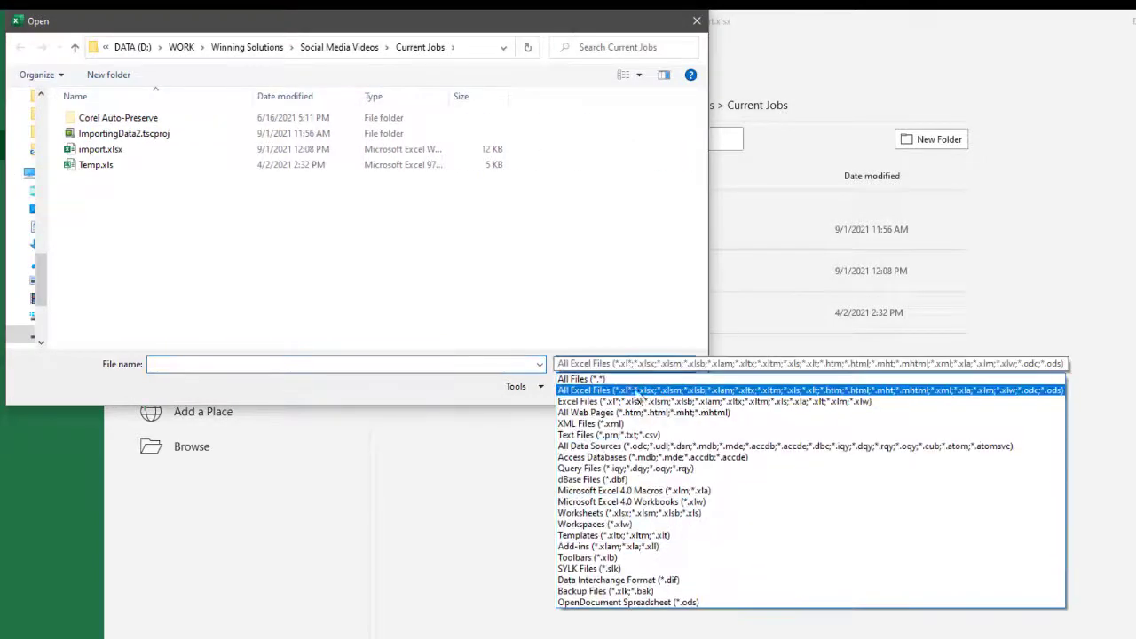
pyautogui.click(619, 381)
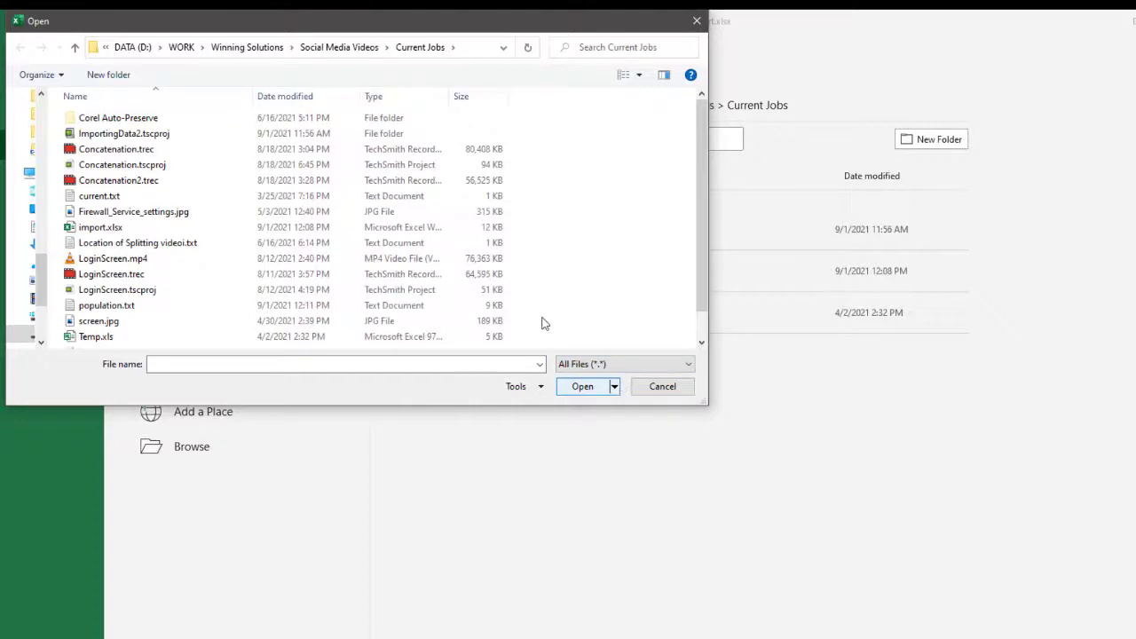
pyautogui.scroll(-1, 384, 278)
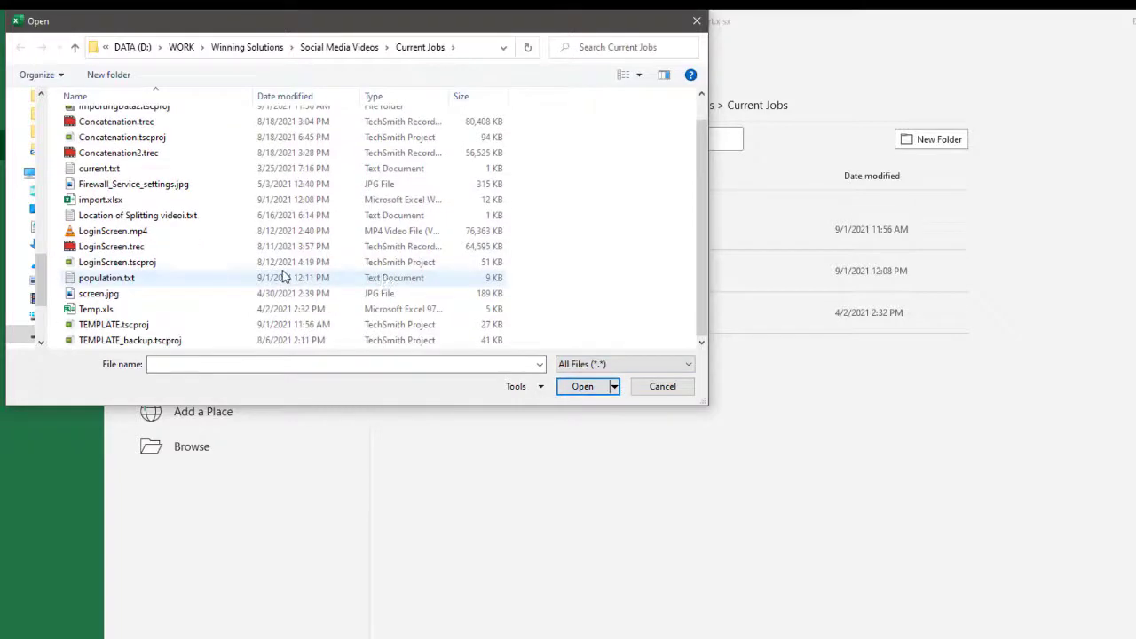
pyautogui.doubleClick(105, 277)
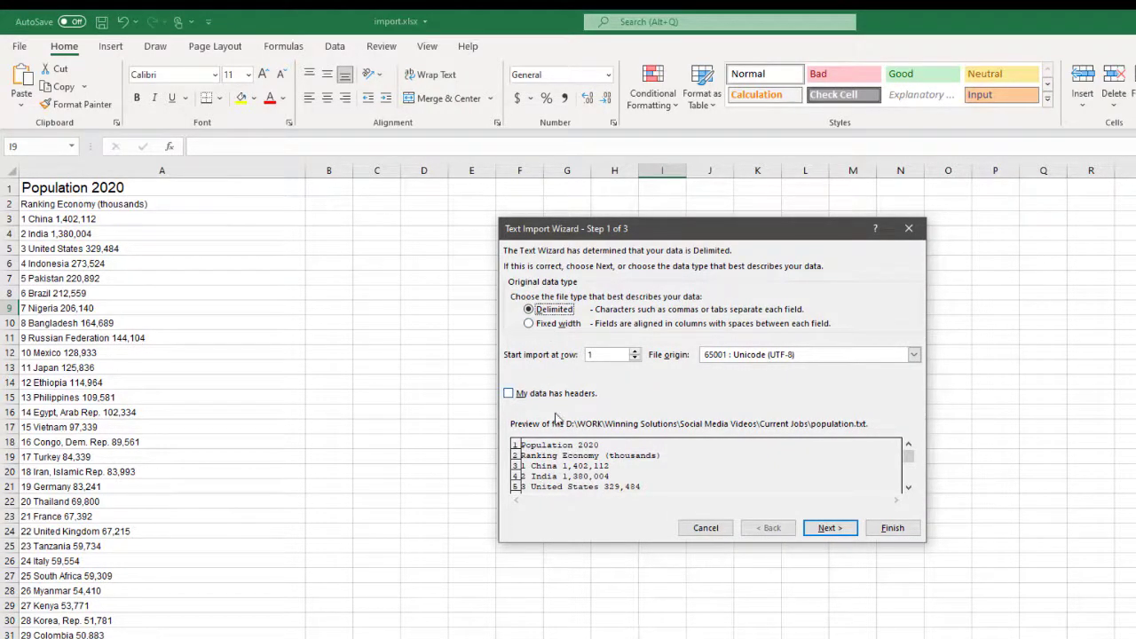
# Set the text import of population.txt to Delimited, starting at row 3, with Space added as a delimiter
pyautogui.click(529, 325)
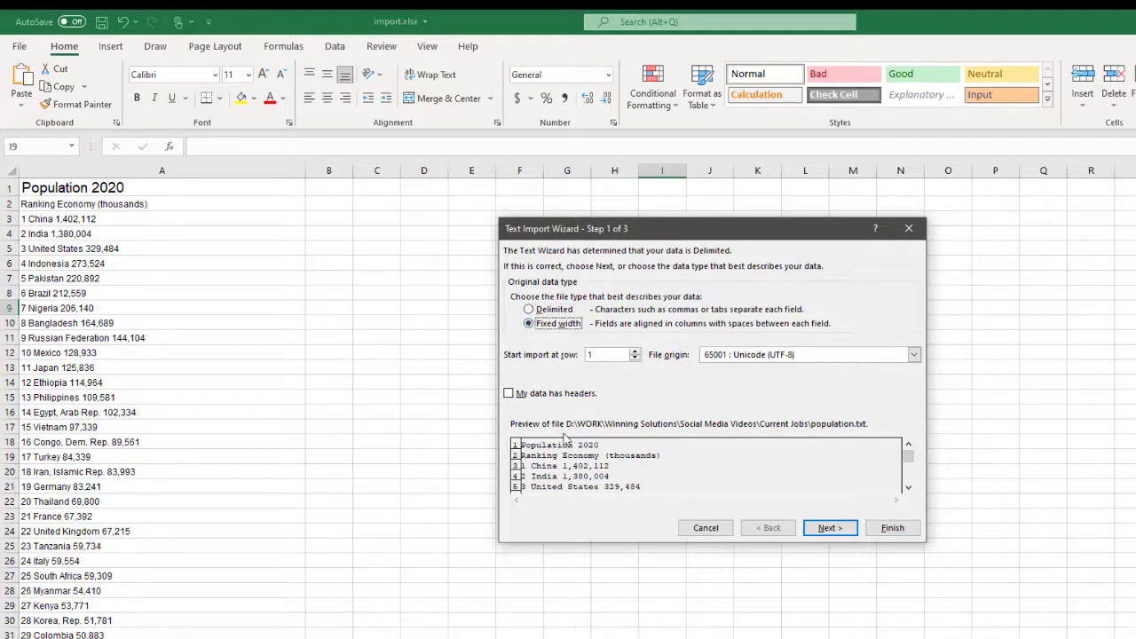
pyautogui.click(529, 310)
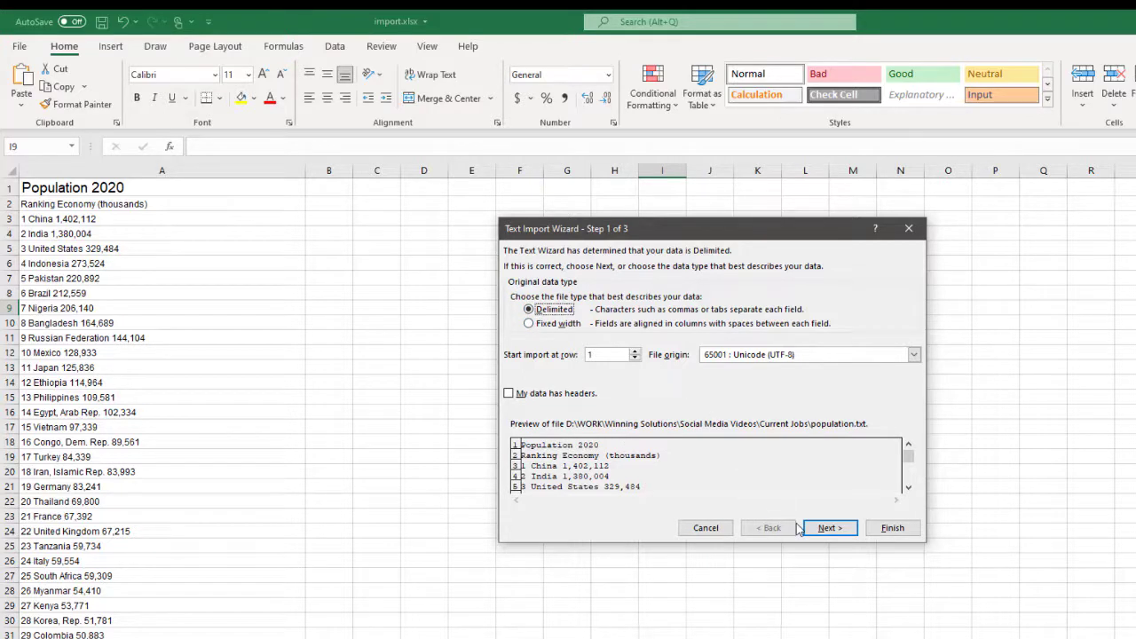
pyautogui.click(635, 352)
pyautogui.click(635, 352)
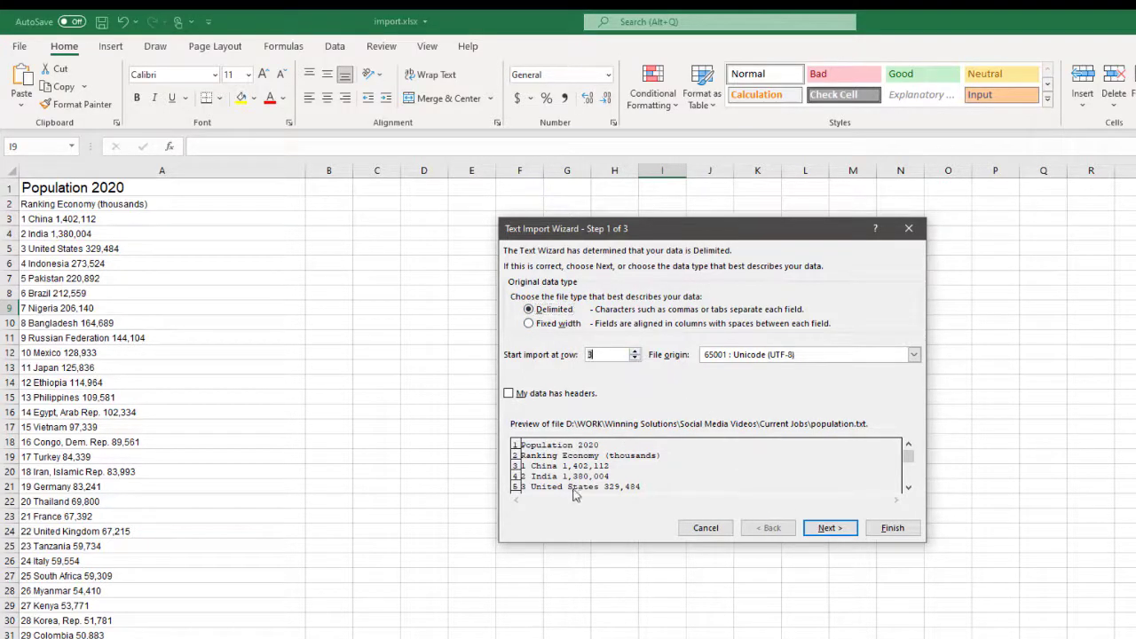
pyautogui.click(825, 529)
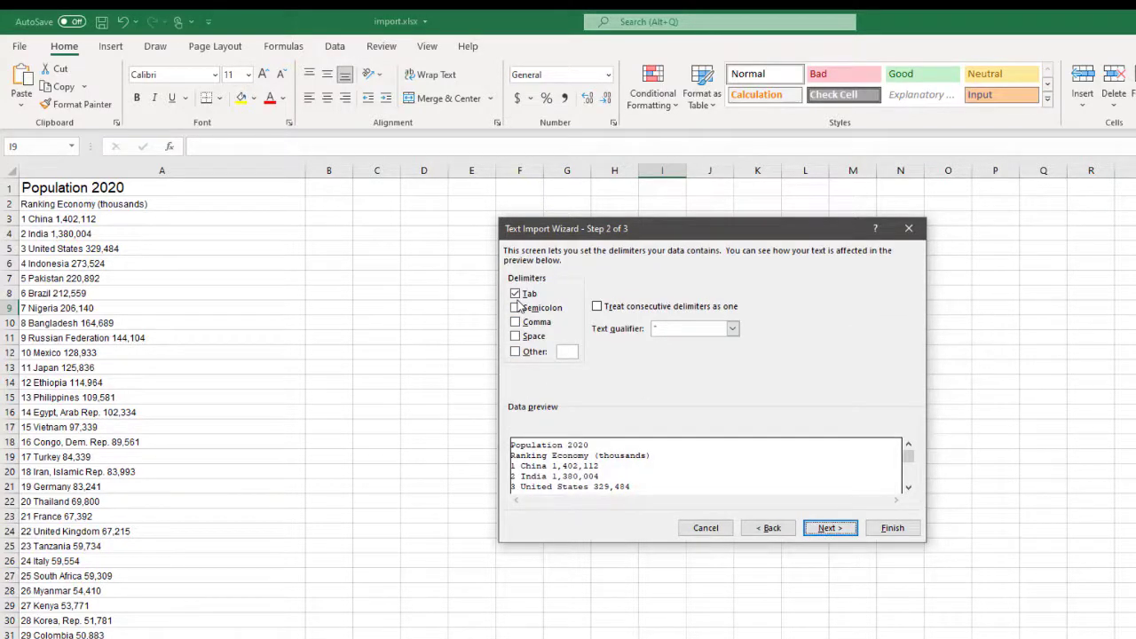
pyautogui.click(516, 336)
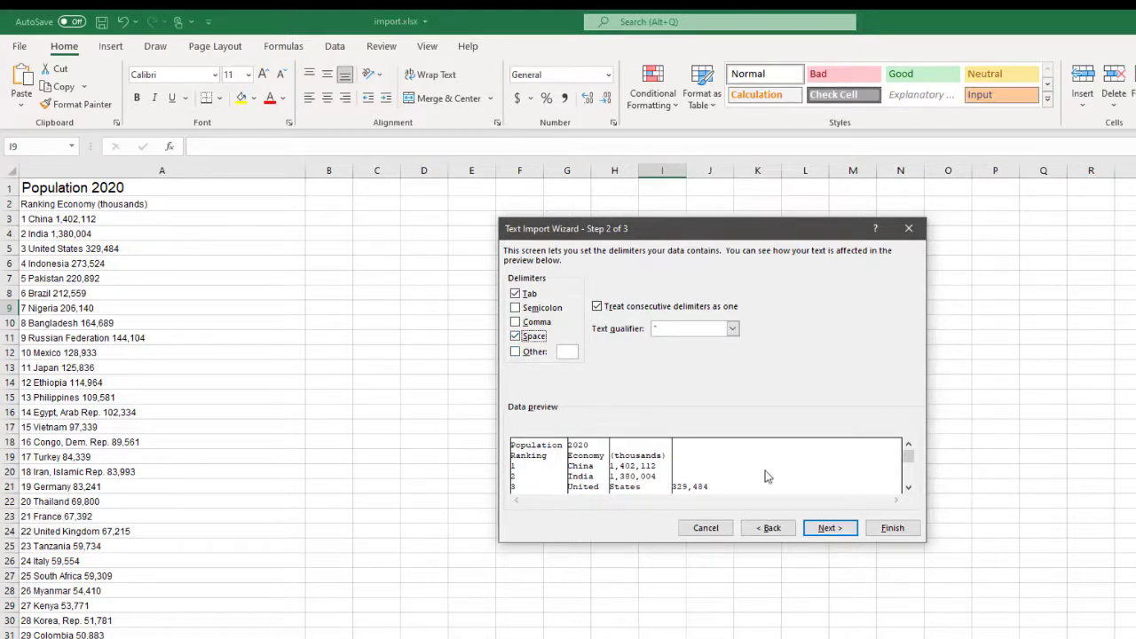
pyautogui.click(843, 533)
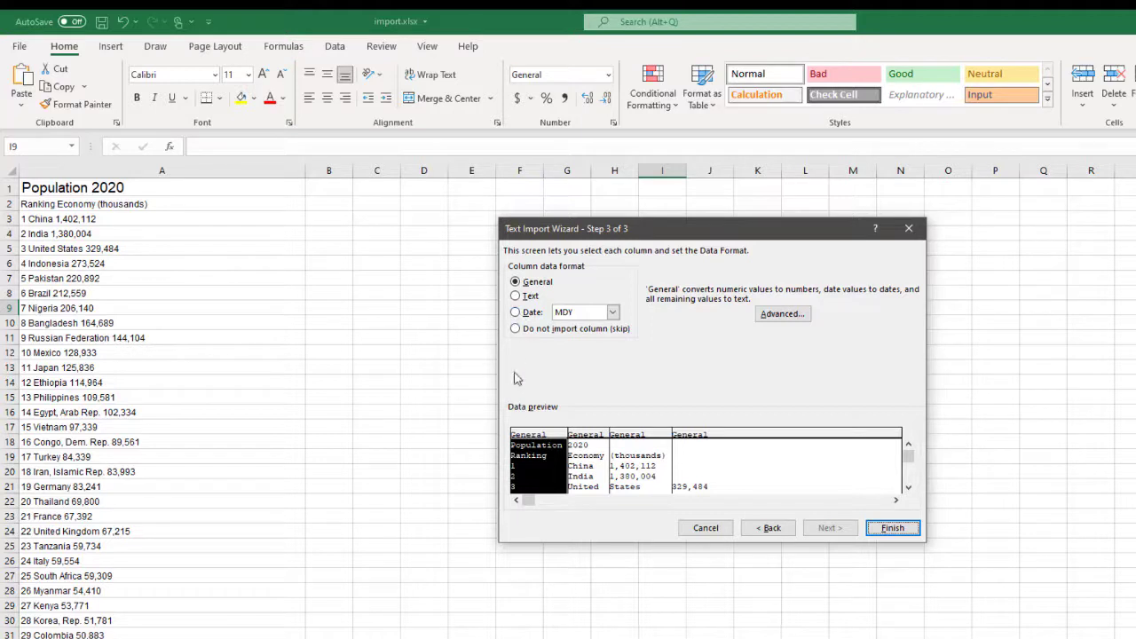
# Format the second and third import columns as Text and finish the import
pyautogui.click(582, 477)
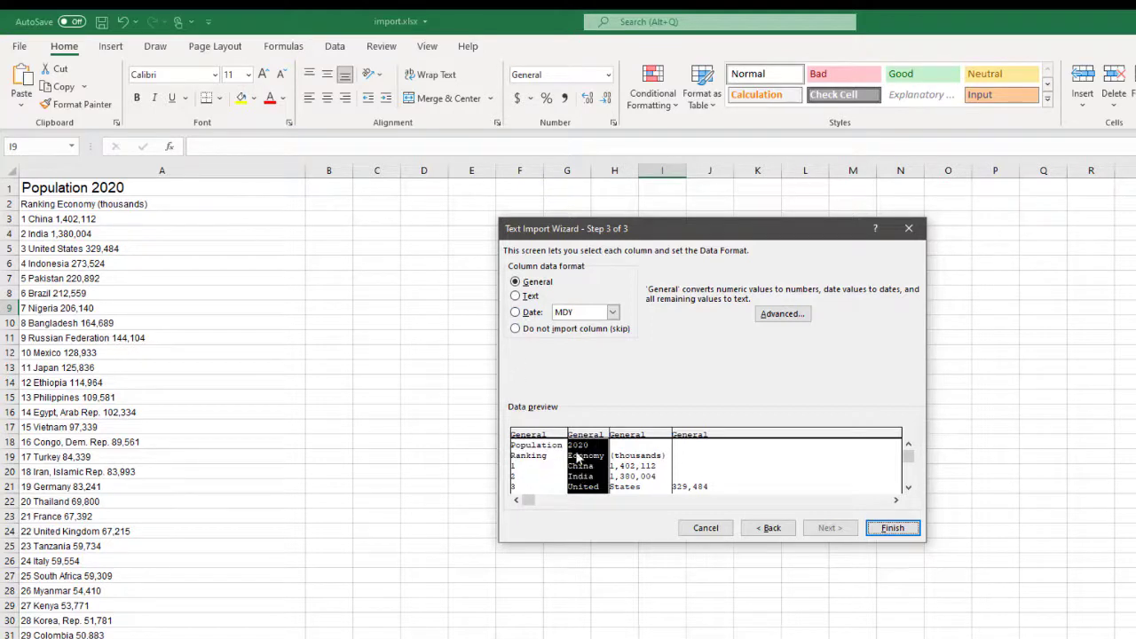
pyautogui.click(527, 297)
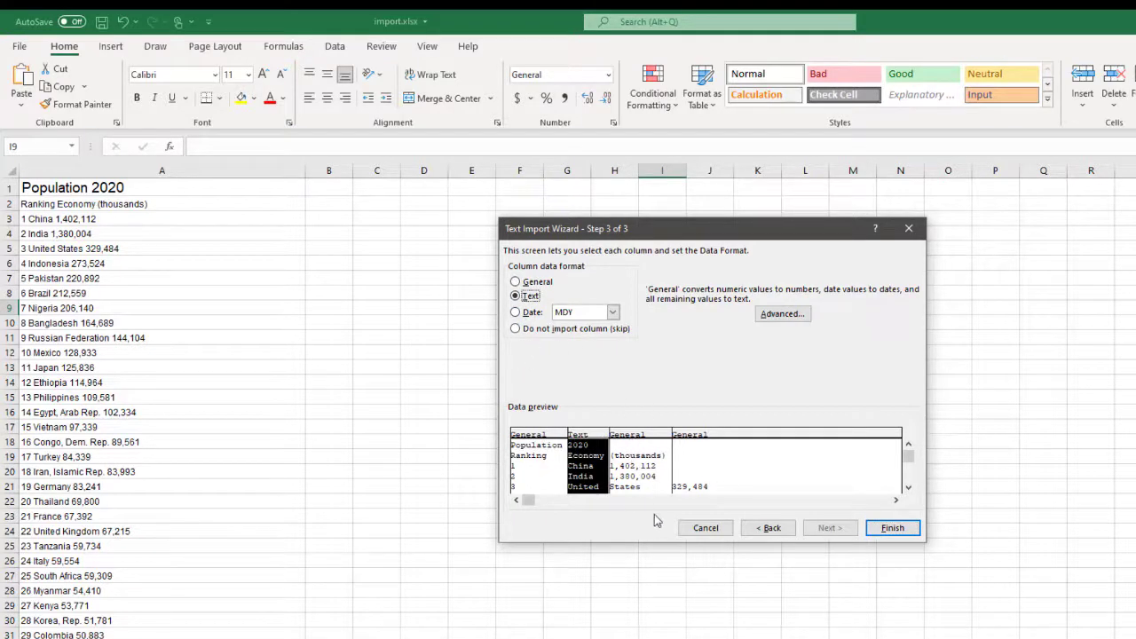
pyautogui.click(908, 487)
pyautogui.click(628, 477)
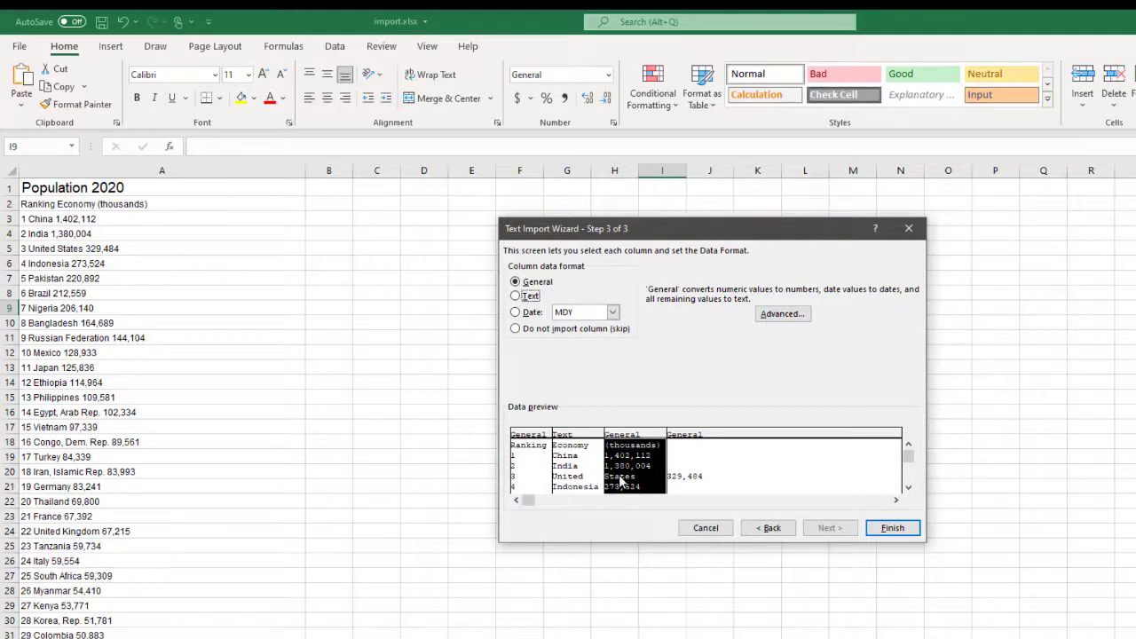
pyautogui.click(522, 296)
pyautogui.click(891, 528)
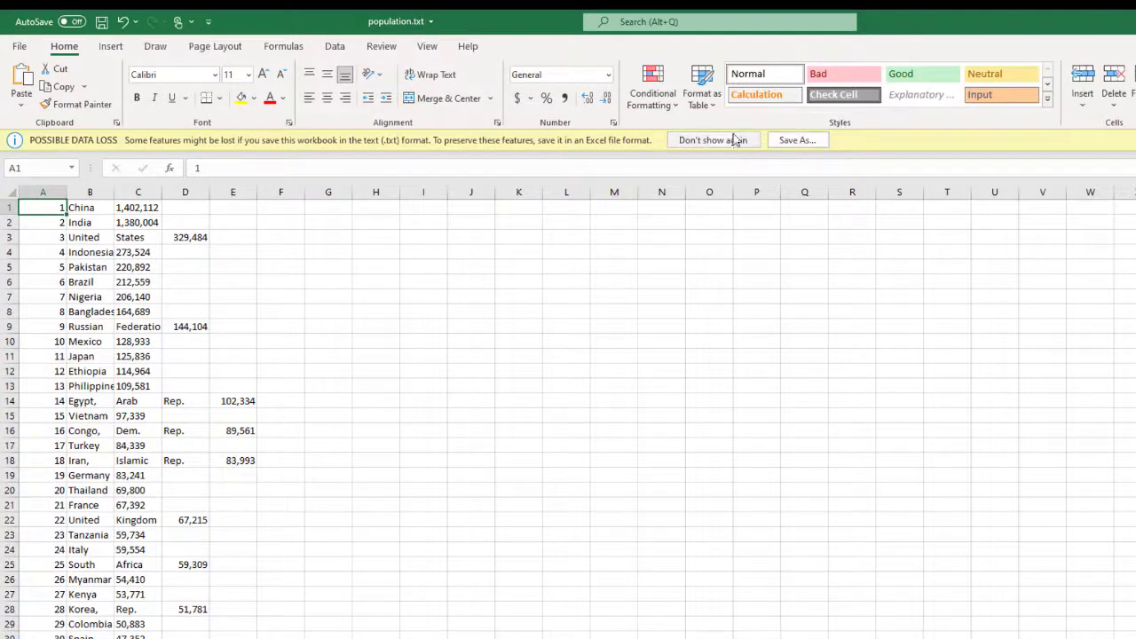
# Permanently dismiss the possible data loss notice and autofit columns B and C
pyautogui.click(720, 142)
pyautogui.click(419, 349)
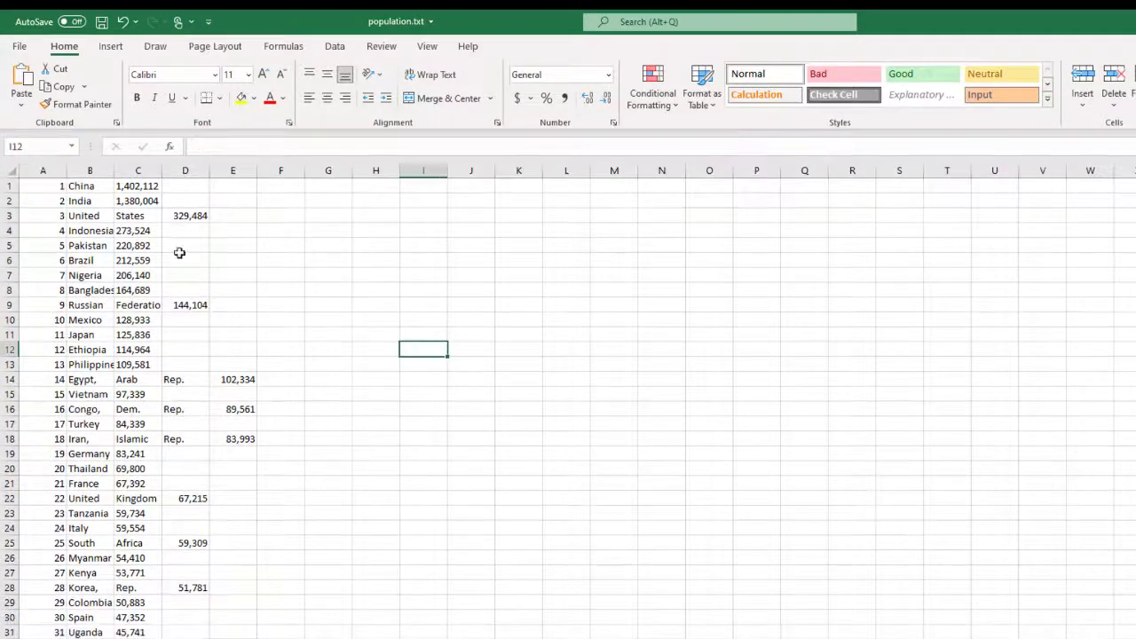
pyautogui.doubleClick(114, 168)
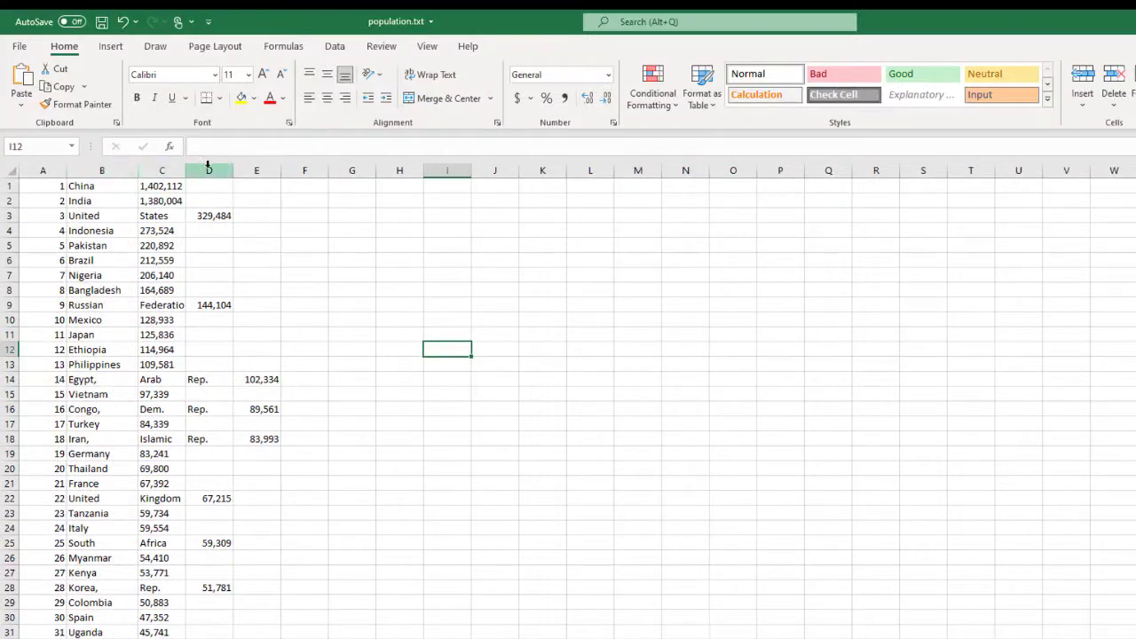
pyautogui.doubleClick(184, 169)
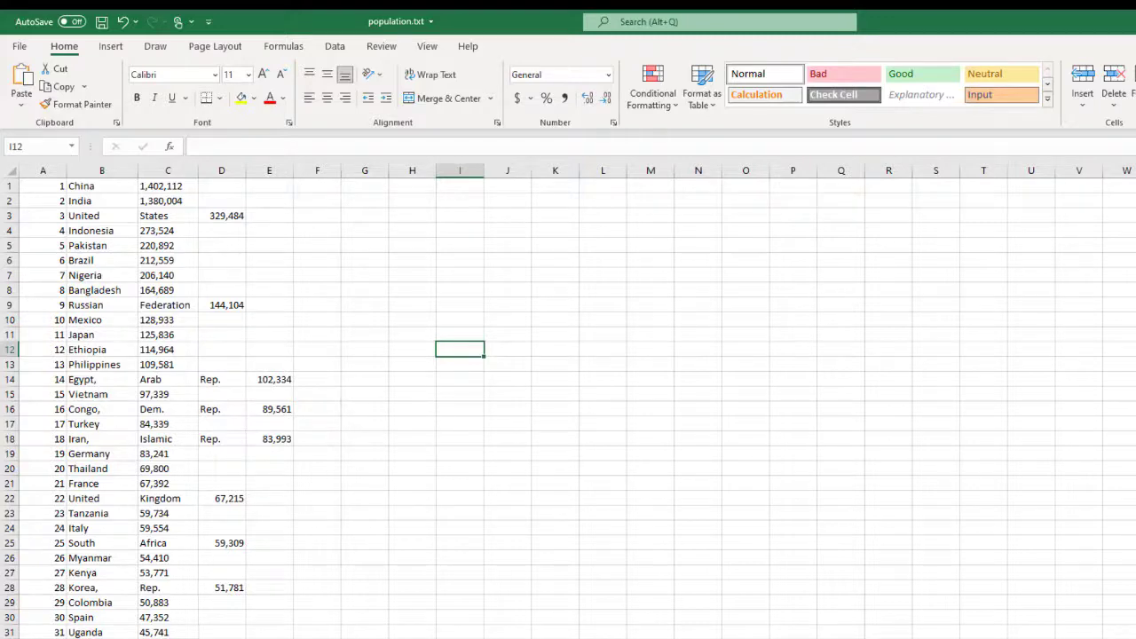
# Switch to the import.xlsx workbook and start Text to Columns on column A with the Delimited data type
pyautogui.hotkey('alt', 'Tab')
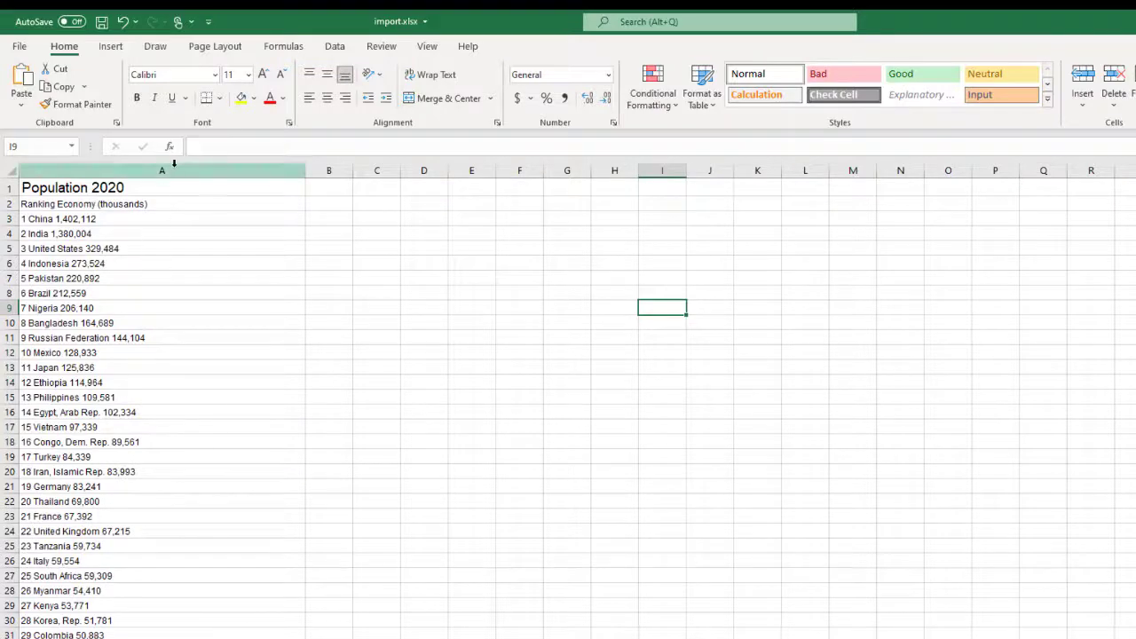
pyautogui.click(96, 171)
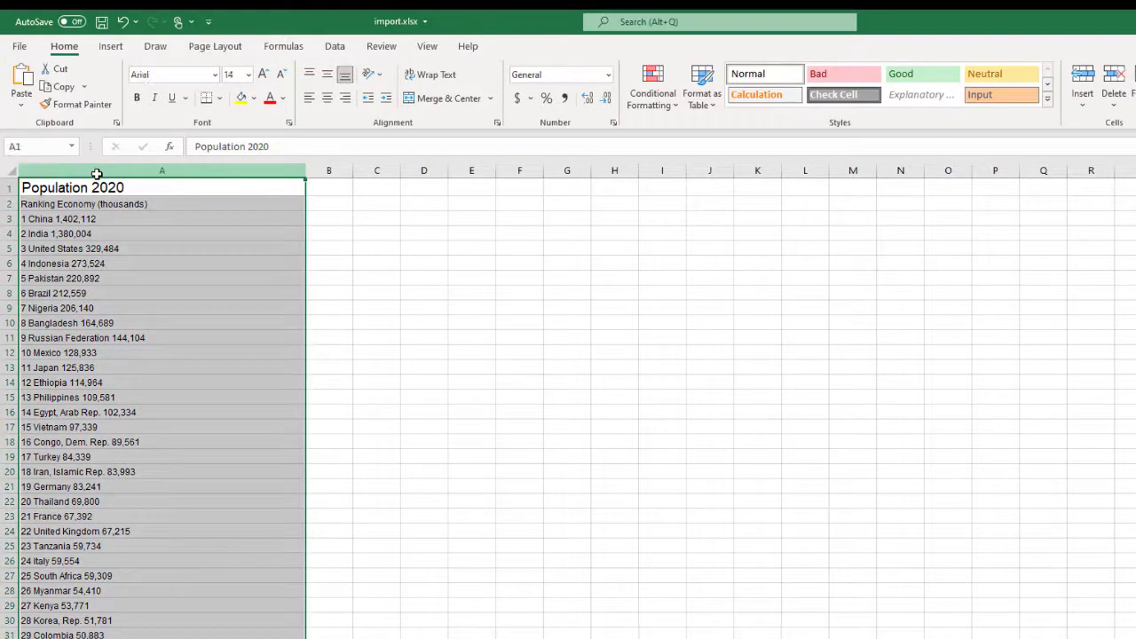
pyautogui.click(335, 48)
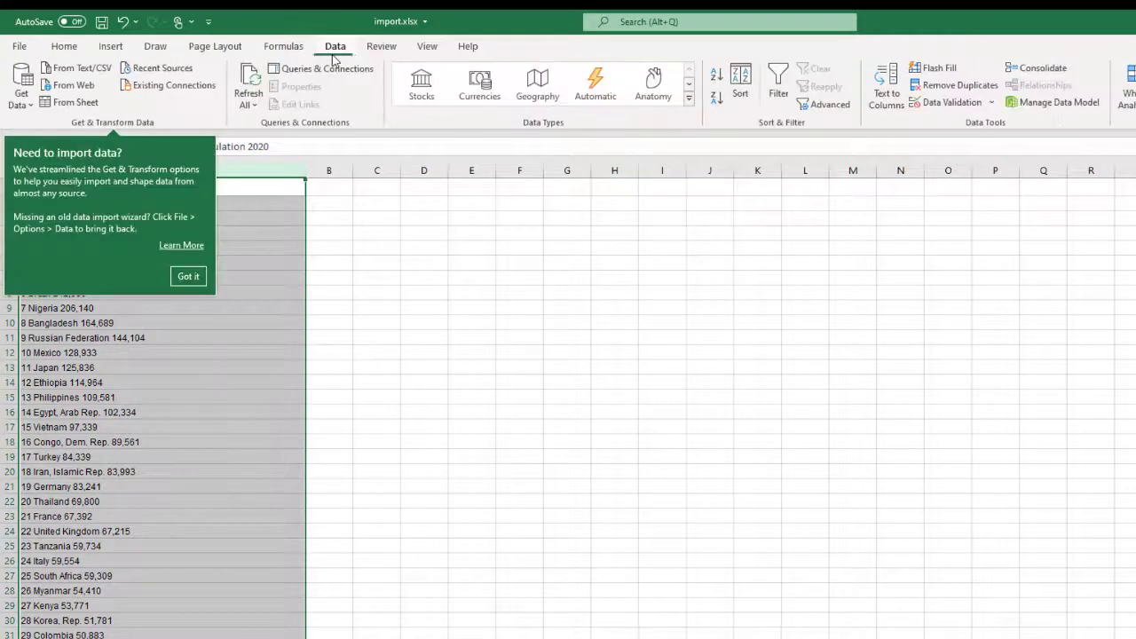
pyautogui.click(888, 95)
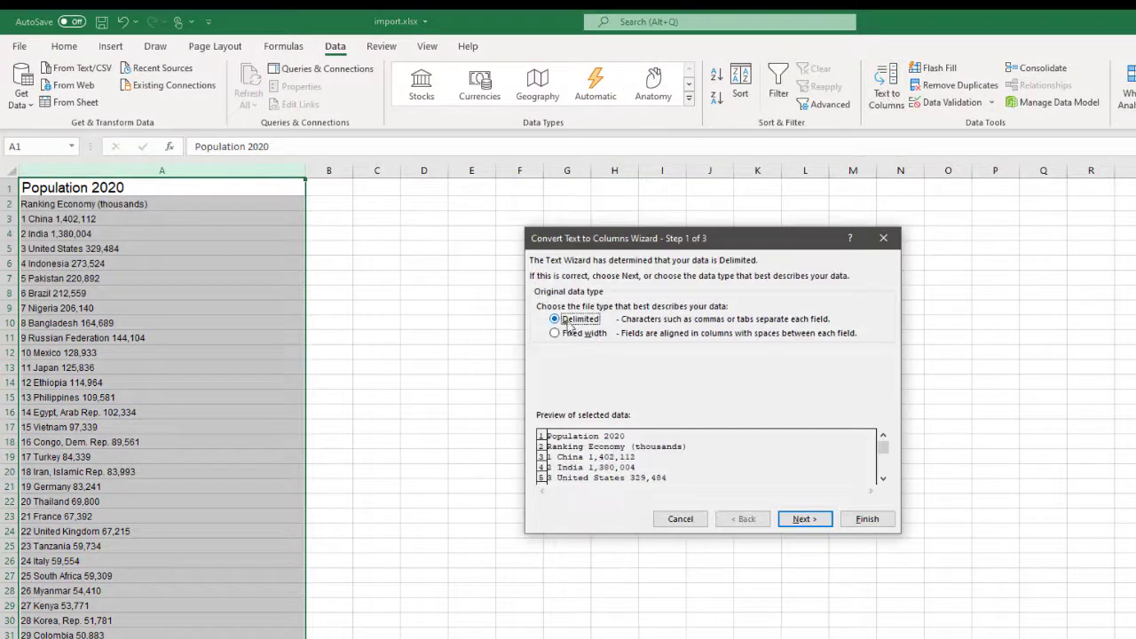
pyautogui.click(802, 518)
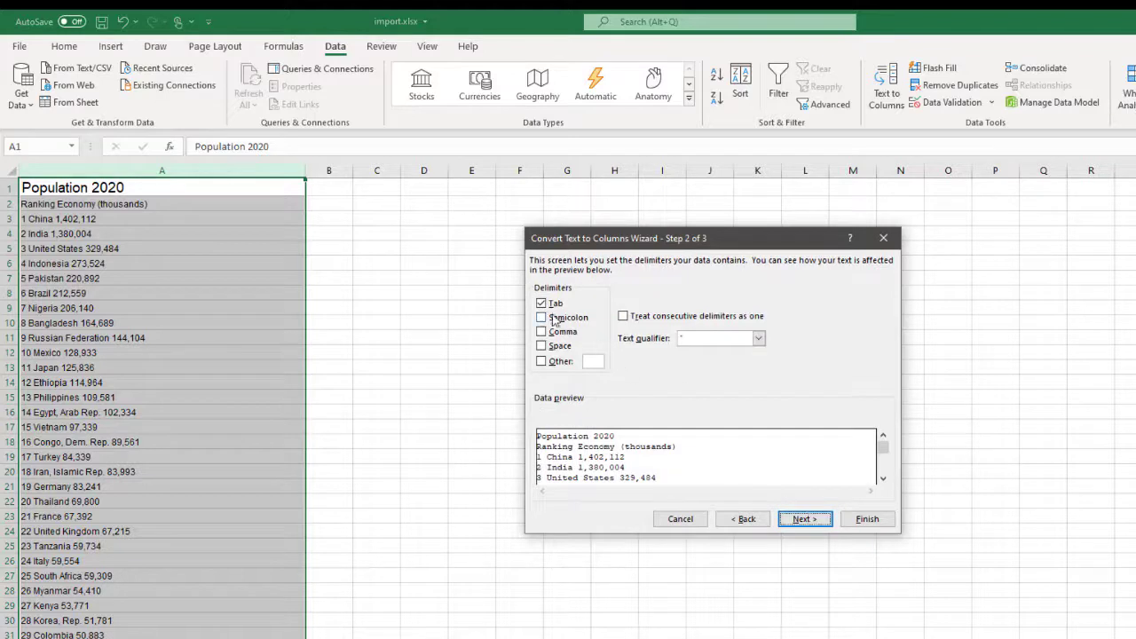
# Split column A using Space as the only delimiter, with General format and destination $A$1
pyautogui.click(542, 347)
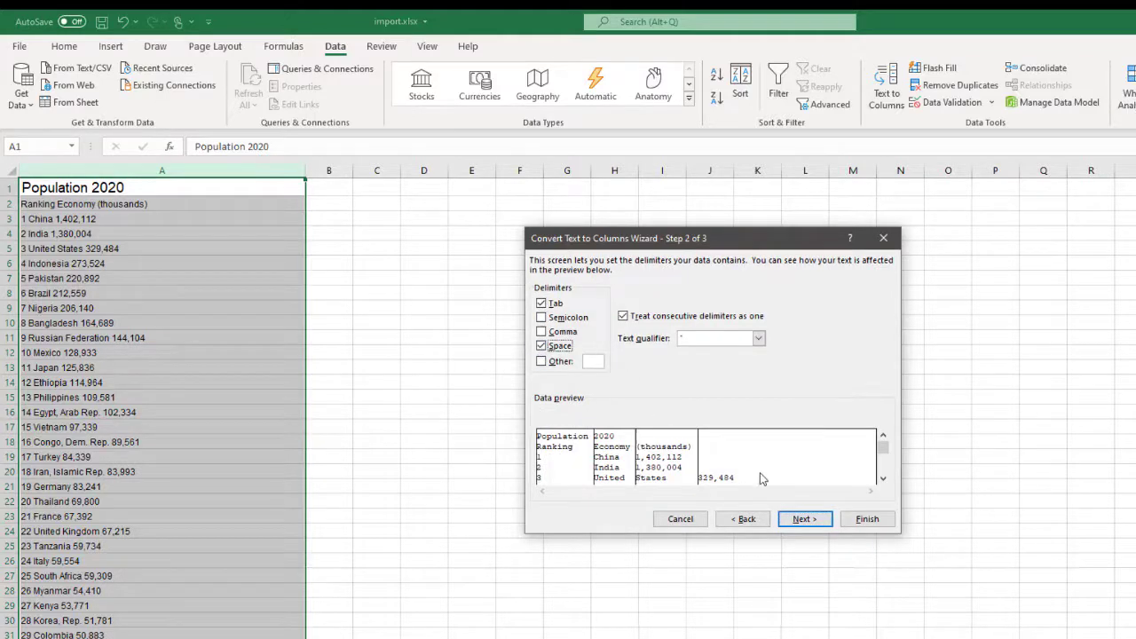
pyautogui.click(542, 347)
pyautogui.click(541, 304)
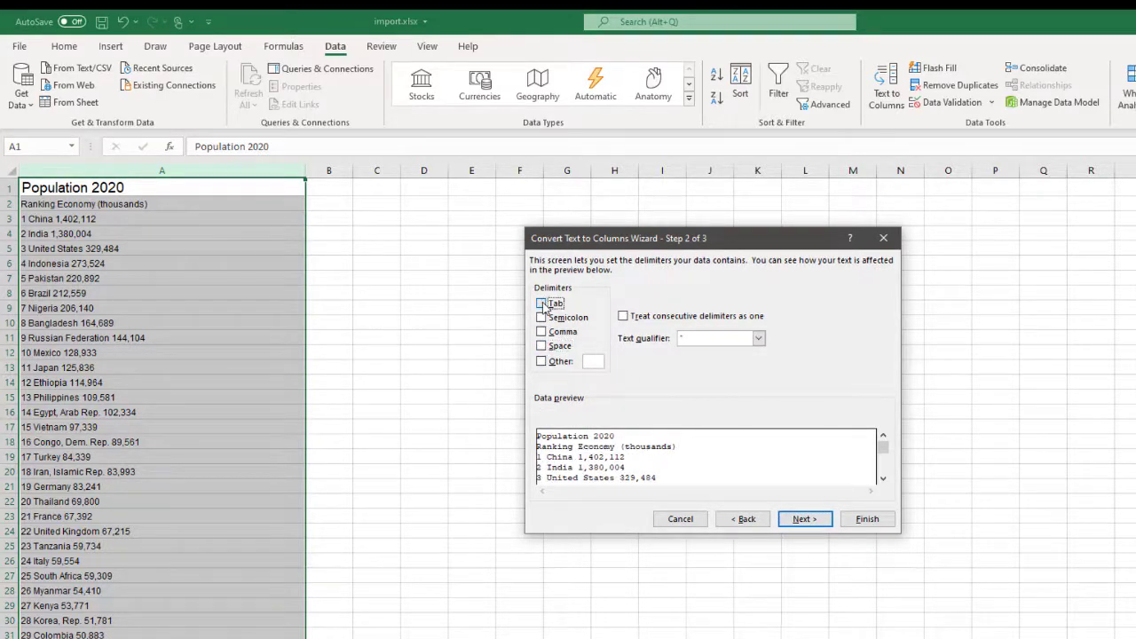
pyautogui.click(541, 304)
pyautogui.click(542, 346)
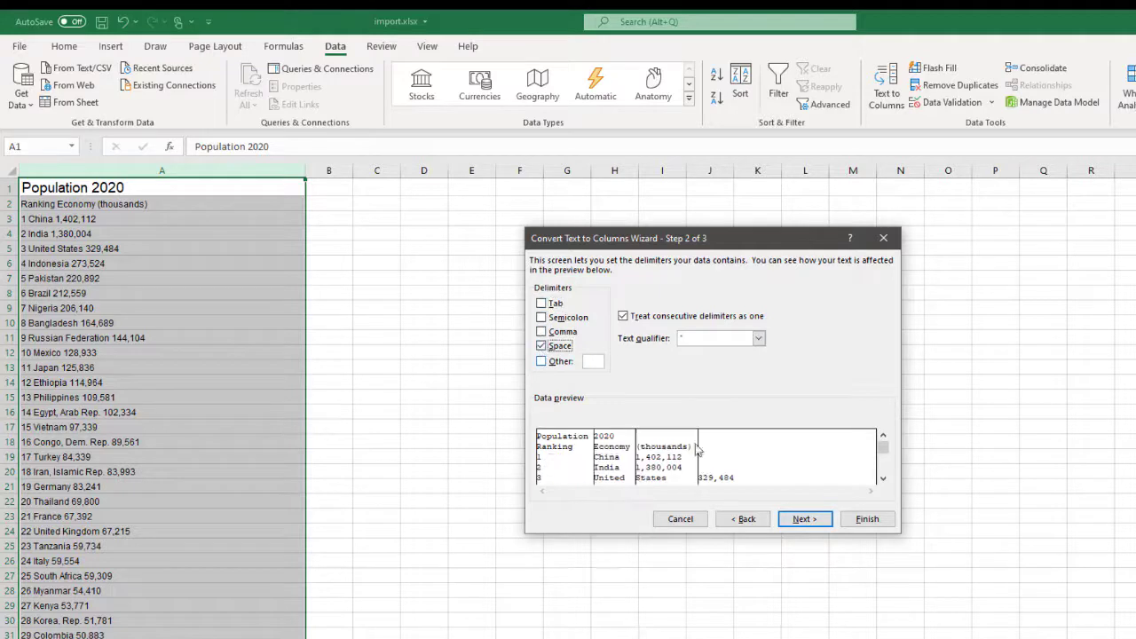
pyautogui.click(802, 518)
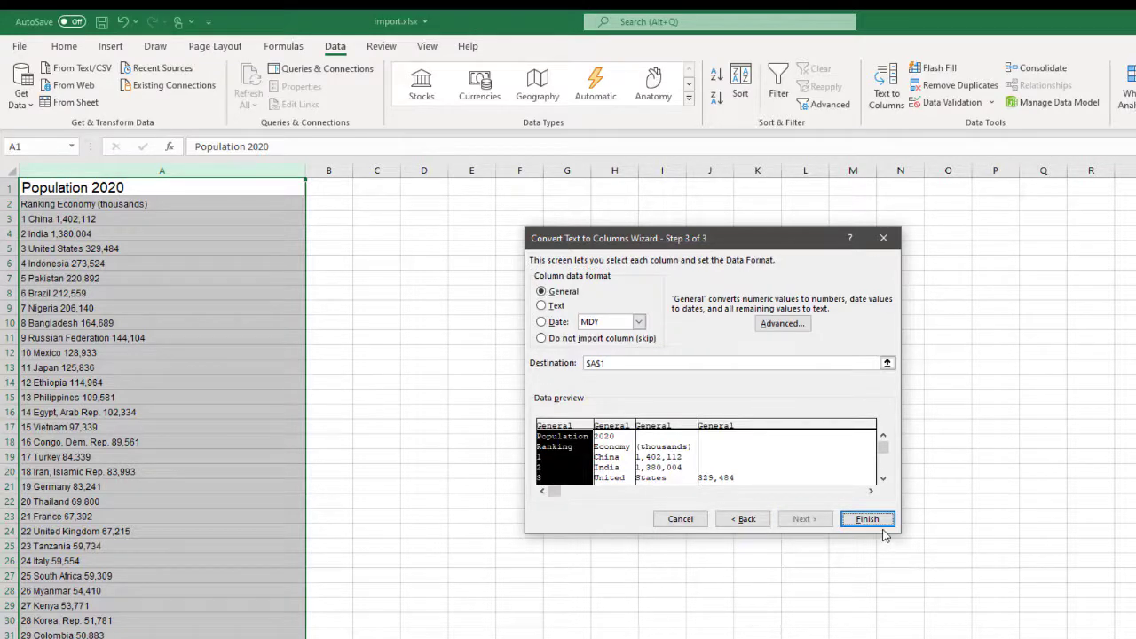
pyautogui.click(861, 519)
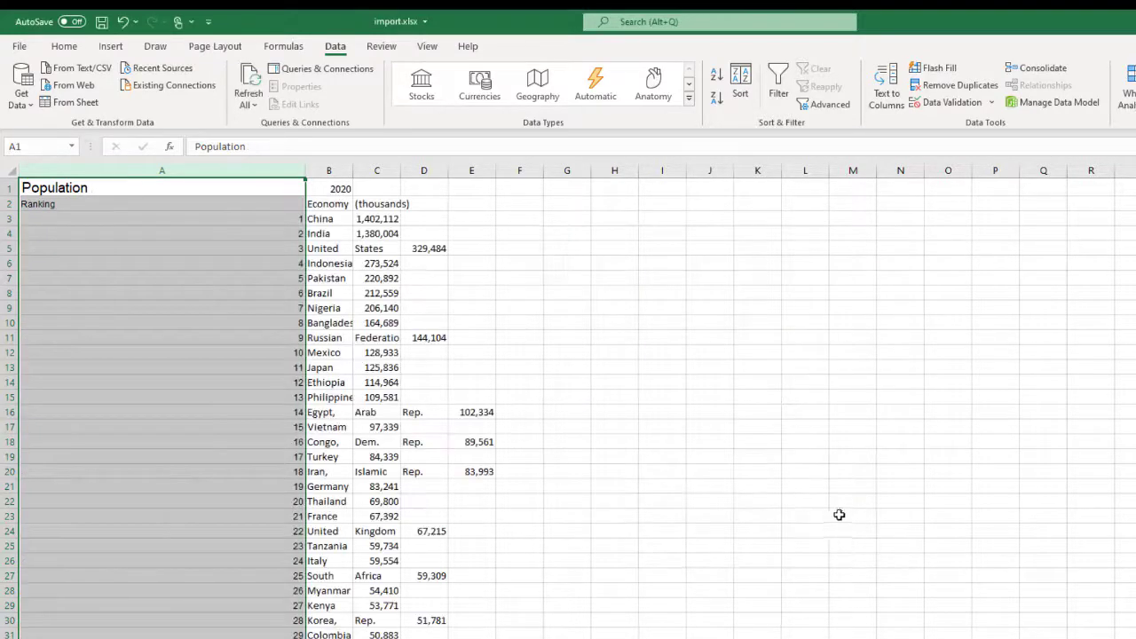
# Widen column C so its longer country words fit
pyautogui.click(682, 531)
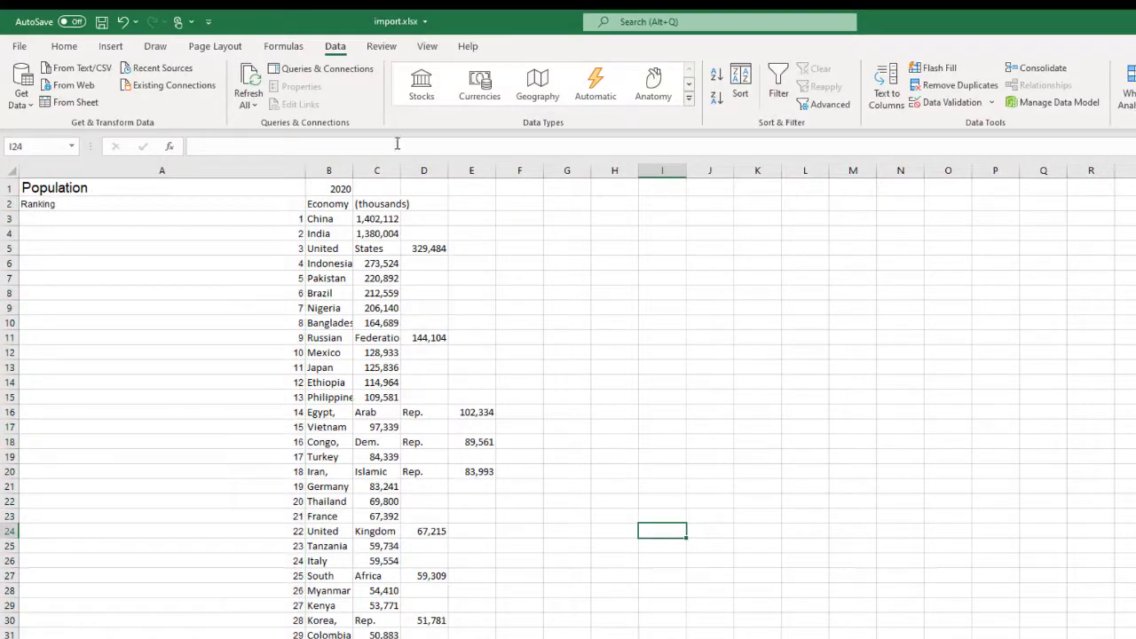
pyautogui.moveTo(400, 169); pyautogui.dragTo(461, 170)
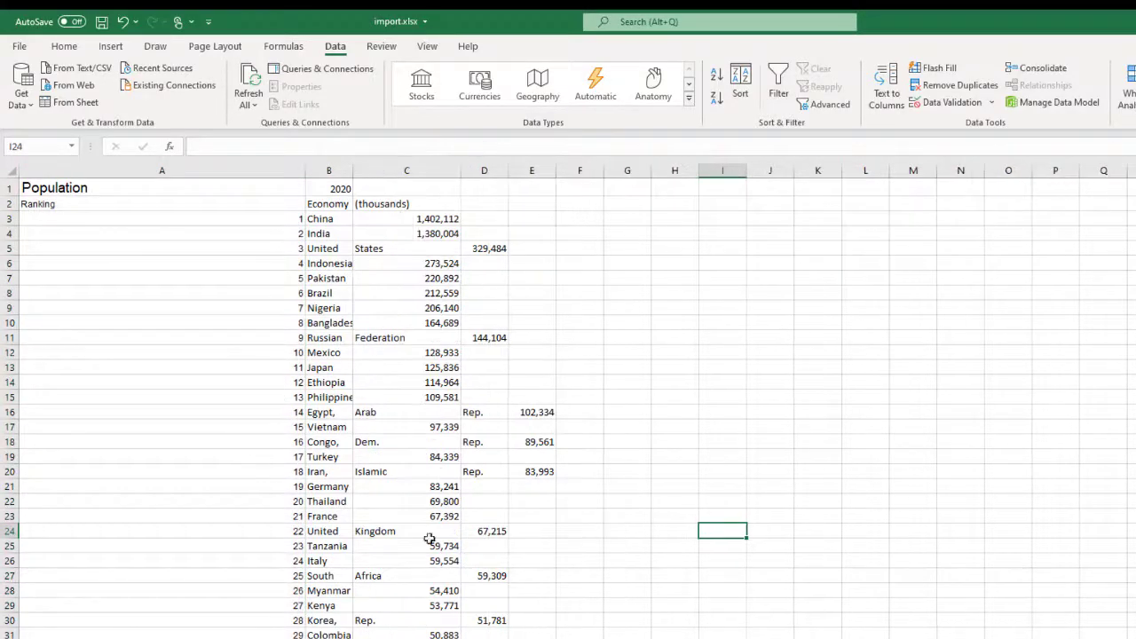
pyautogui.click(419, 473)
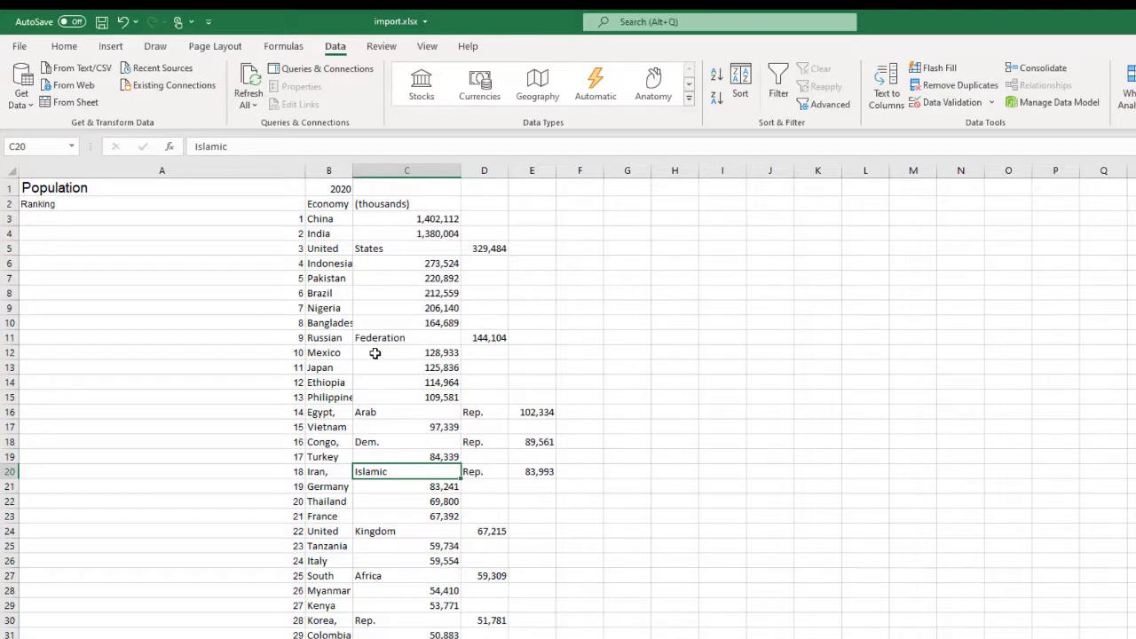
# Clear the Population title from A1 and autofit column A
pyautogui.click(94, 189)
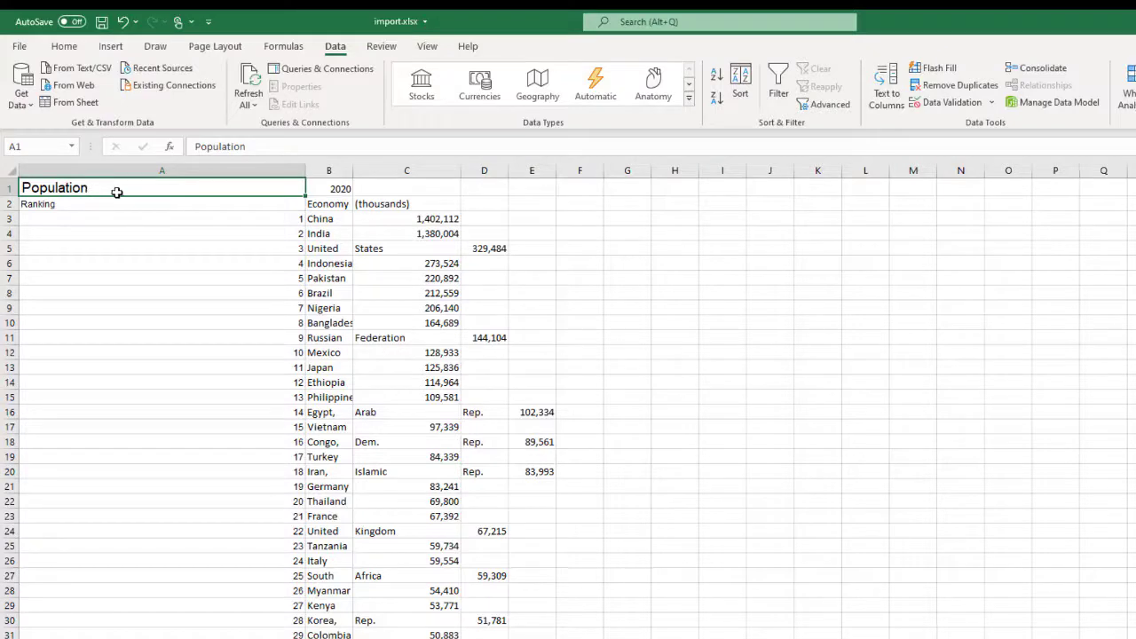
pyautogui.doubleClick(305, 169)
pyautogui.press('Delete')
pyautogui.click(72, 308)
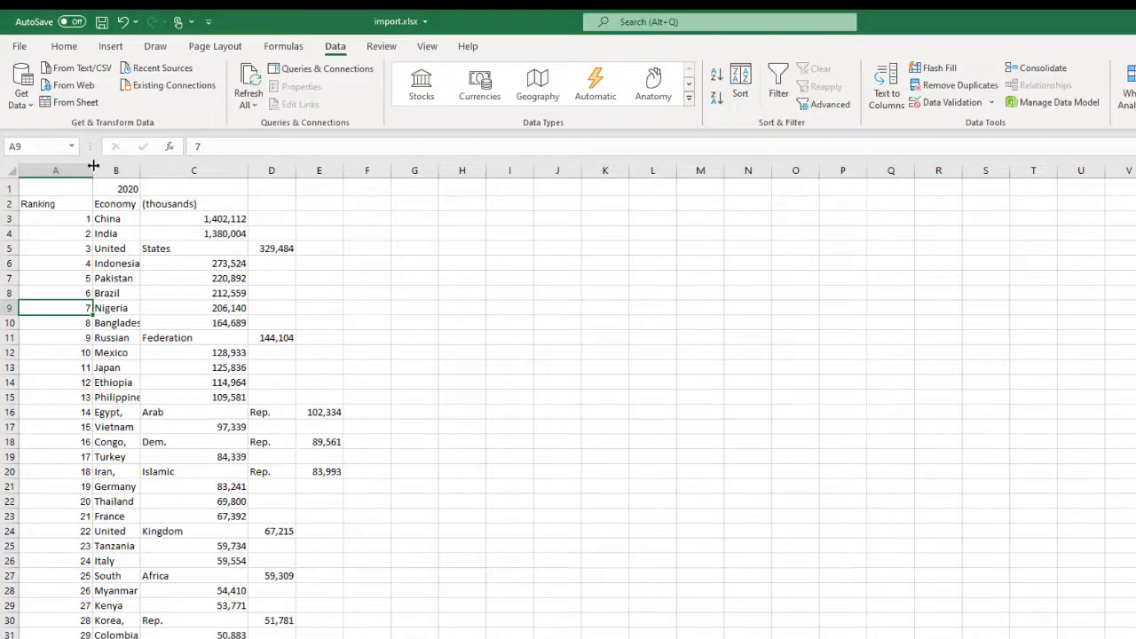
# Delete rows 62 to 64, which hold the World Bank footer and the repeated Population 2020 headings
pyautogui.scroll(-15, 171, 635)
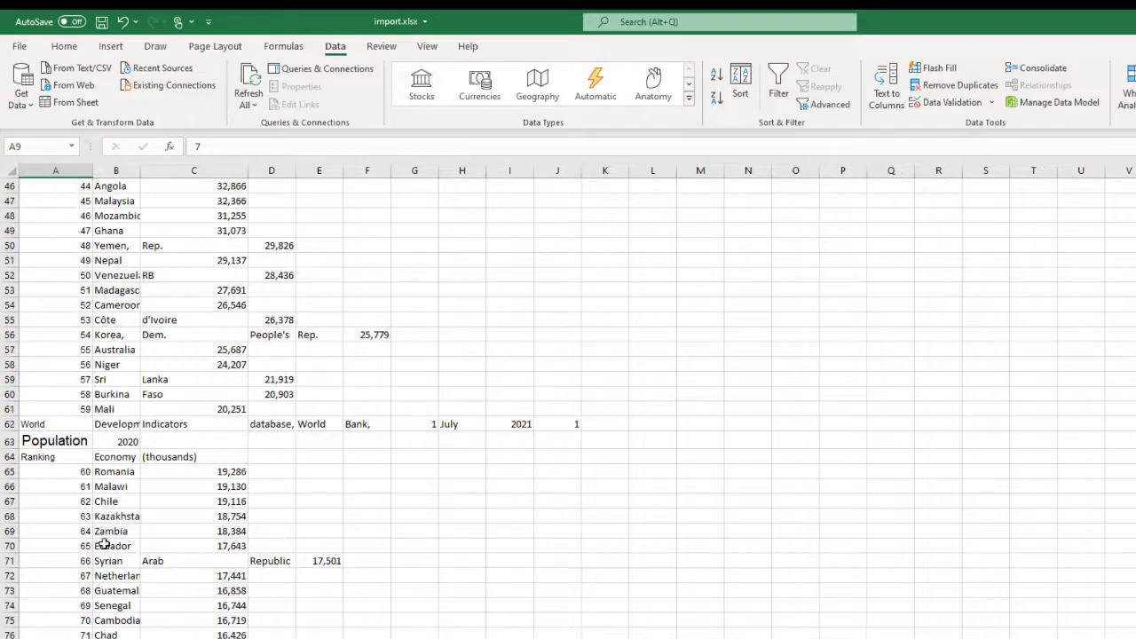
pyautogui.moveTo(11, 456); pyautogui.dragTo(12, 420)
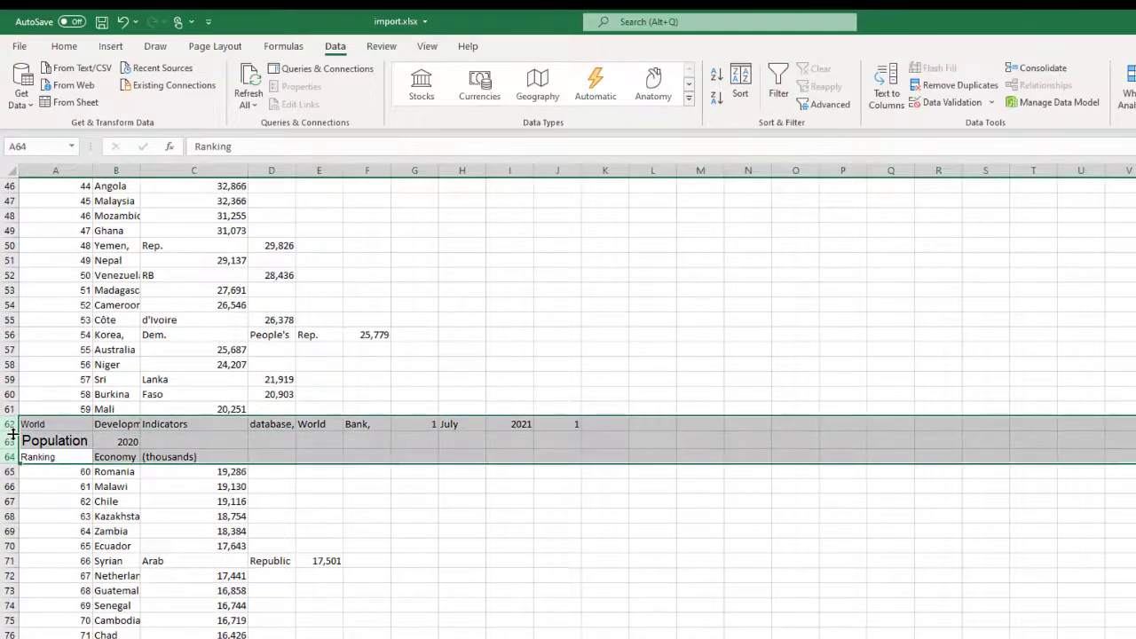
pyautogui.rightClick(10, 444)
pyautogui.click(50, 576)
# Delete rows 121 to 123, which hold the next page's repeated footer and headings
pyautogui.scroll(-14, 568, 400)
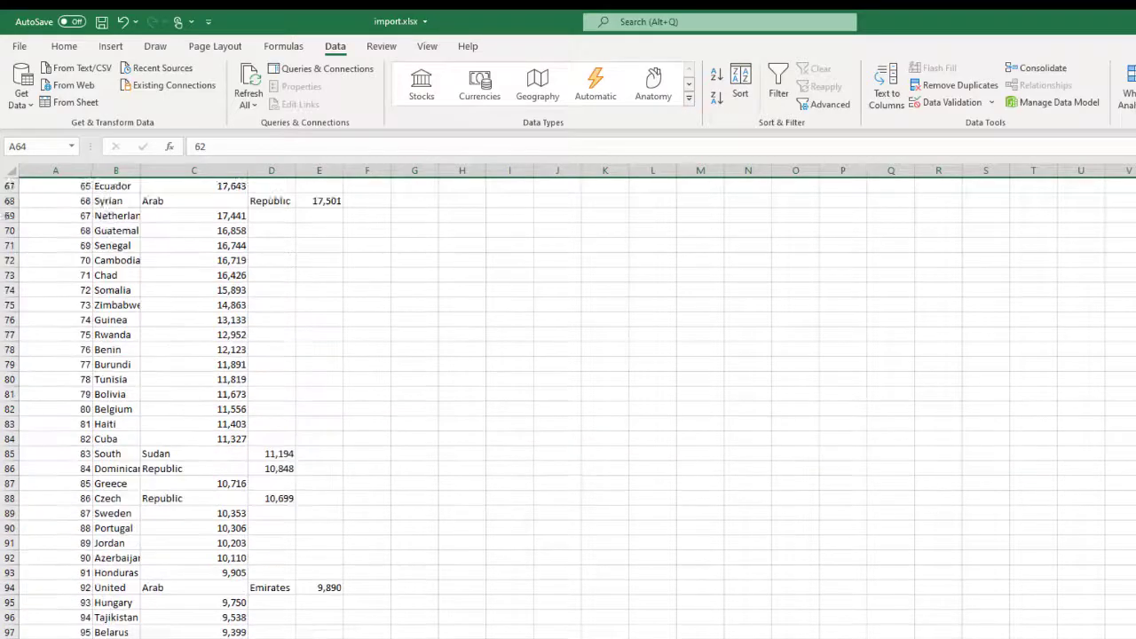
pyautogui.hotkey('ctrl', 'Home')
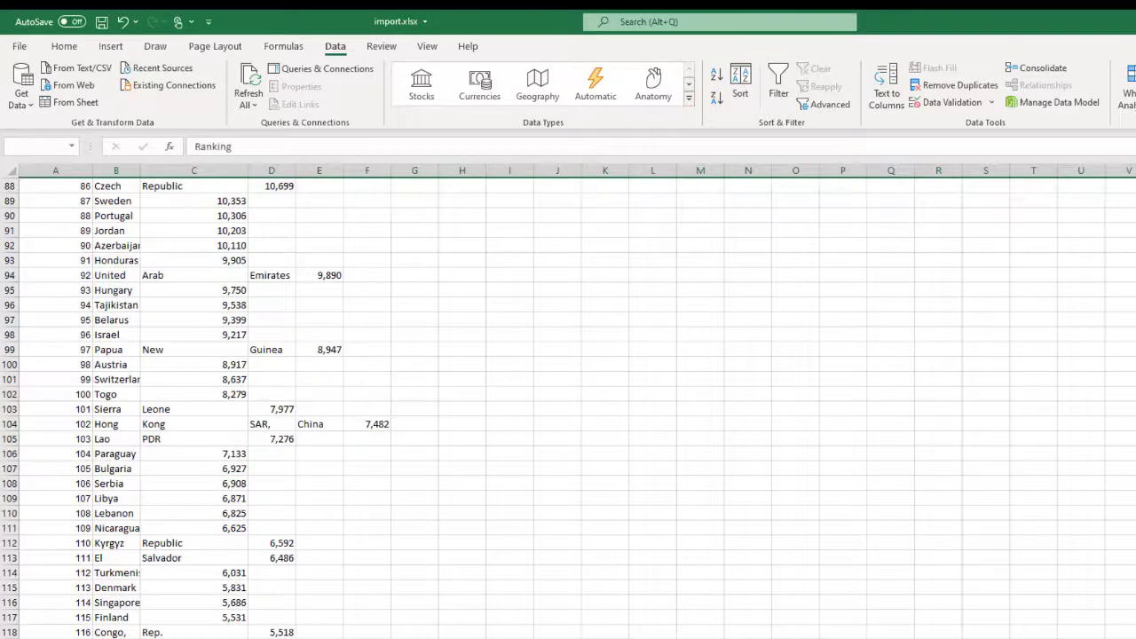
pyautogui.hotkey('shift', 'F10')
pyautogui.click(55, 574)
# Delete the last repeated footer and heading rows, 180 to 182, and check the list down to the Eritrea row
pyautogui.scroll(-7, 240, 632)
pyautogui.scroll(-13, 240, 632)
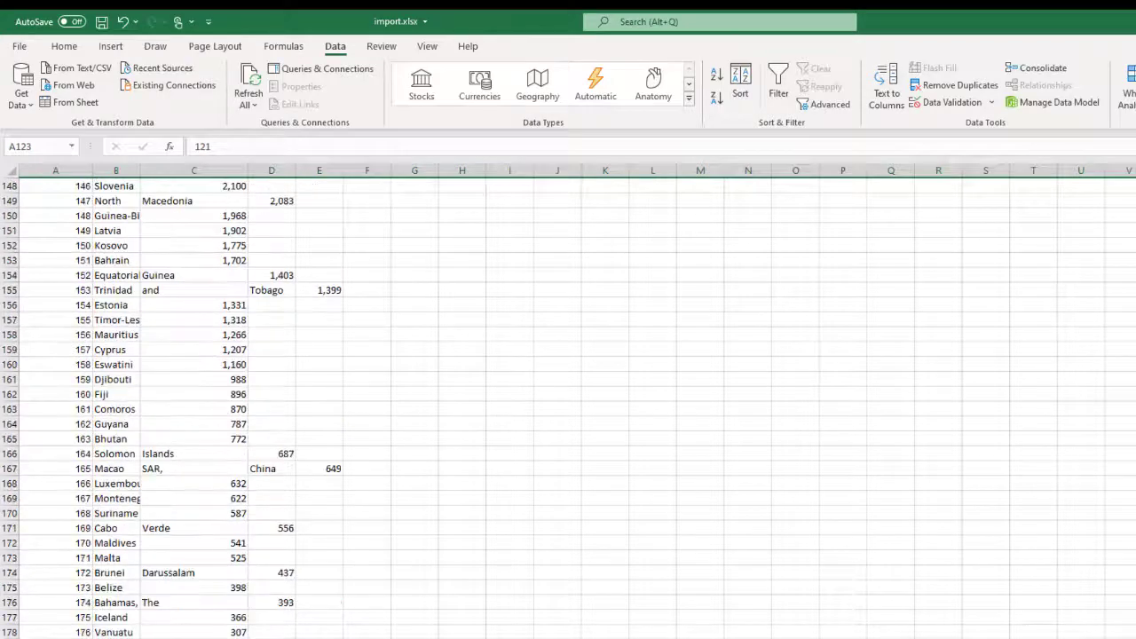
pyautogui.hotkey('ctrl', 'Home')
pyautogui.hotkey('shift', 'F10')
pyautogui.click(76, 577)
pyautogui.scroll(-7, 75, 582)
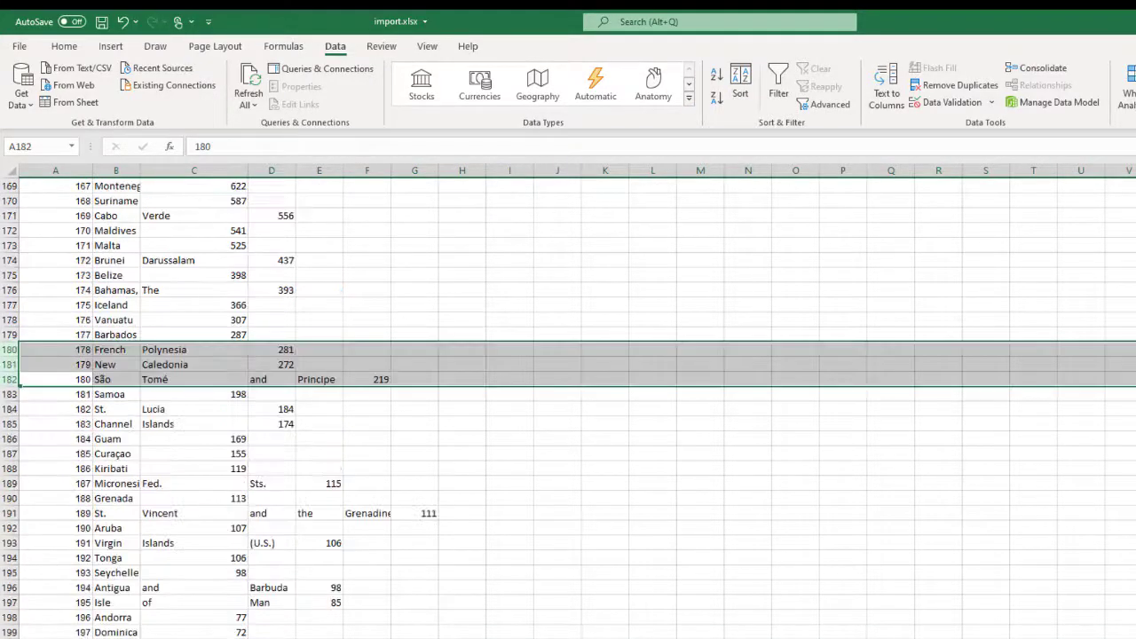
pyautogui.scroll(-7, 568, 399)
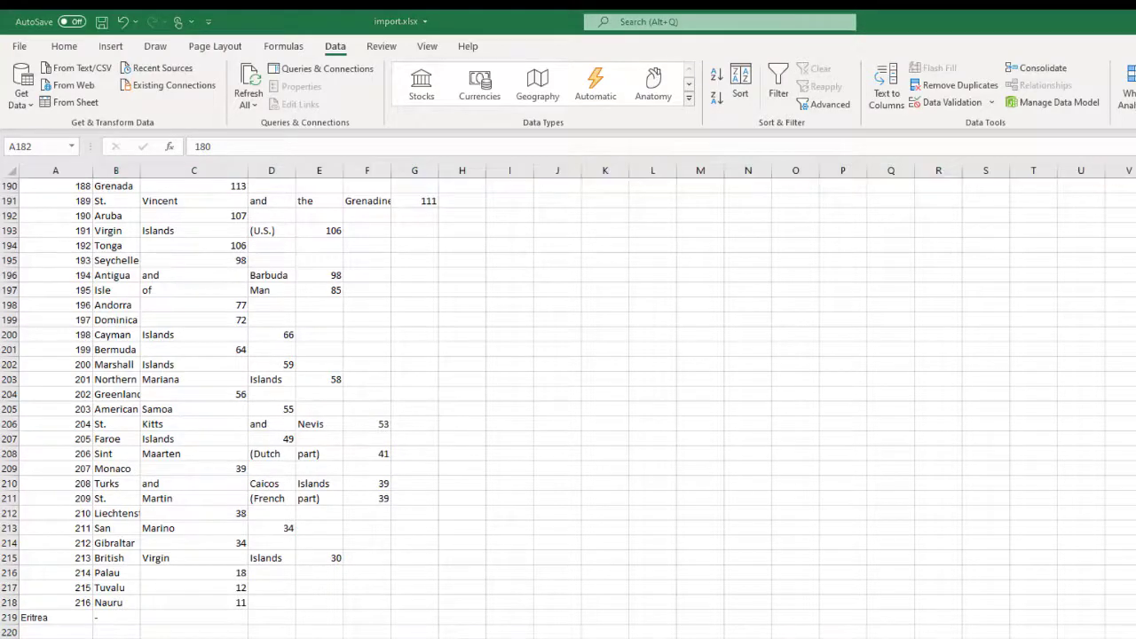
# Delete row 219, the Eritrea entry without a population figure
pyautogui.hotkey('alt', 'Tab')
pyautogui.click(568, 385)
pyautogui.click(7, 619)
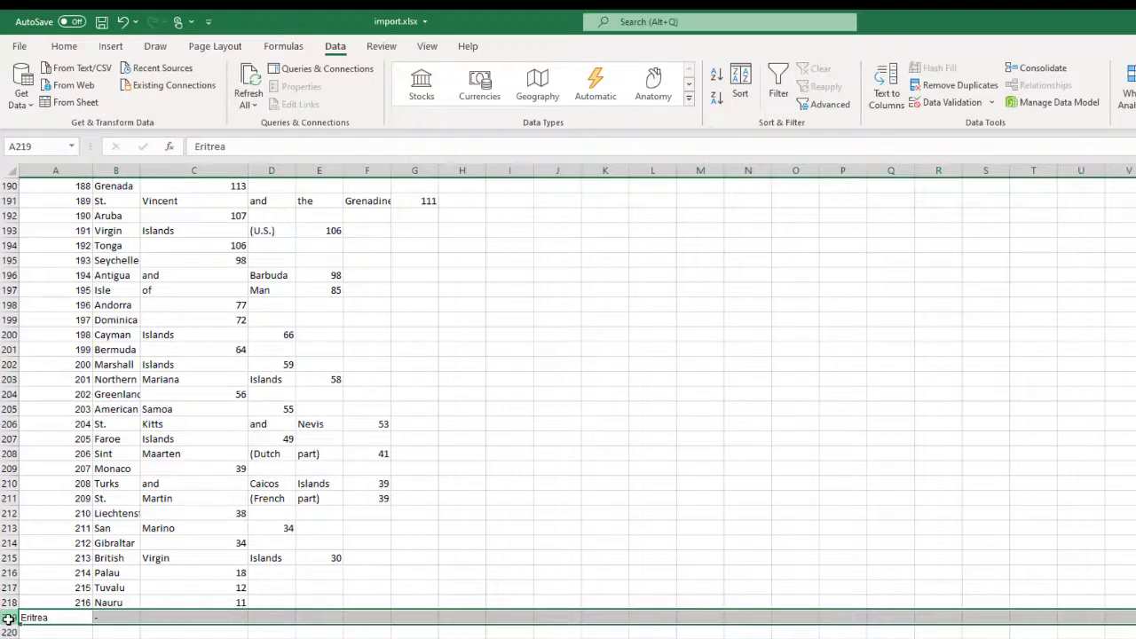
pyautogui.rightClick(7, 618)
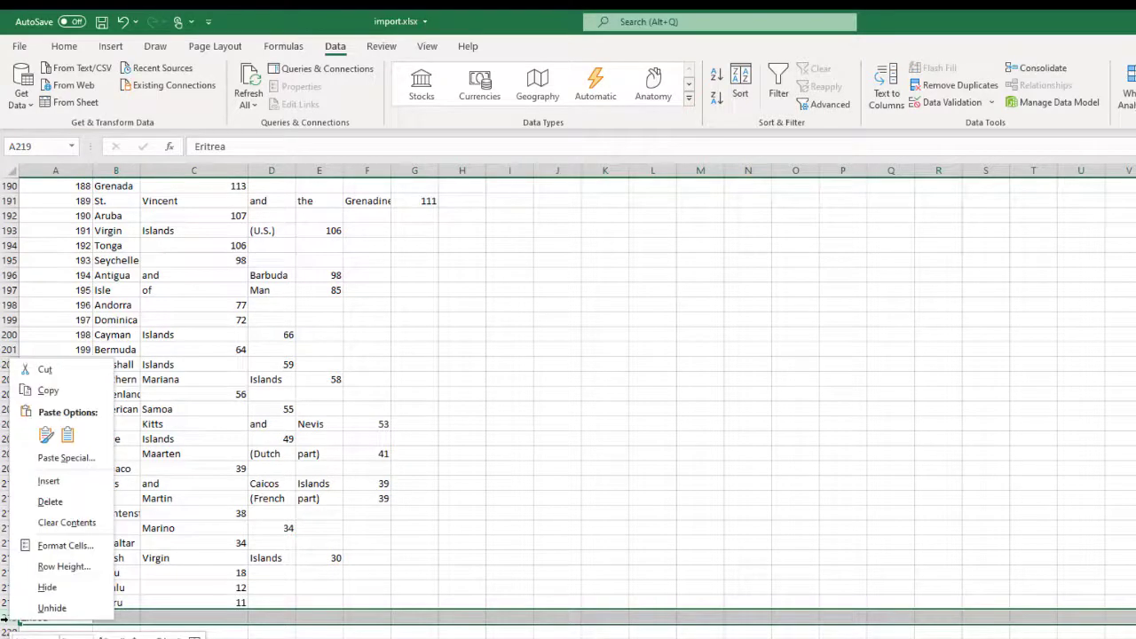
pyautogui.click(73, 504)
pyautogui.click(461, 599)
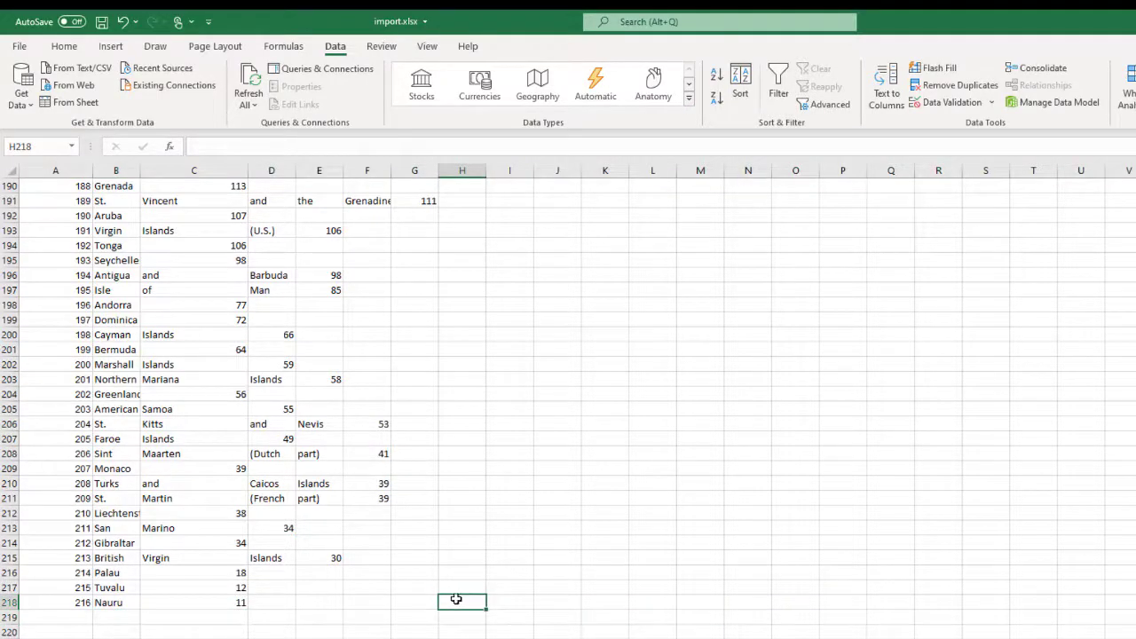
# Widen column B so that the longer country names in the Economy list fit
pyautogui.scroll(20, 380, 616)
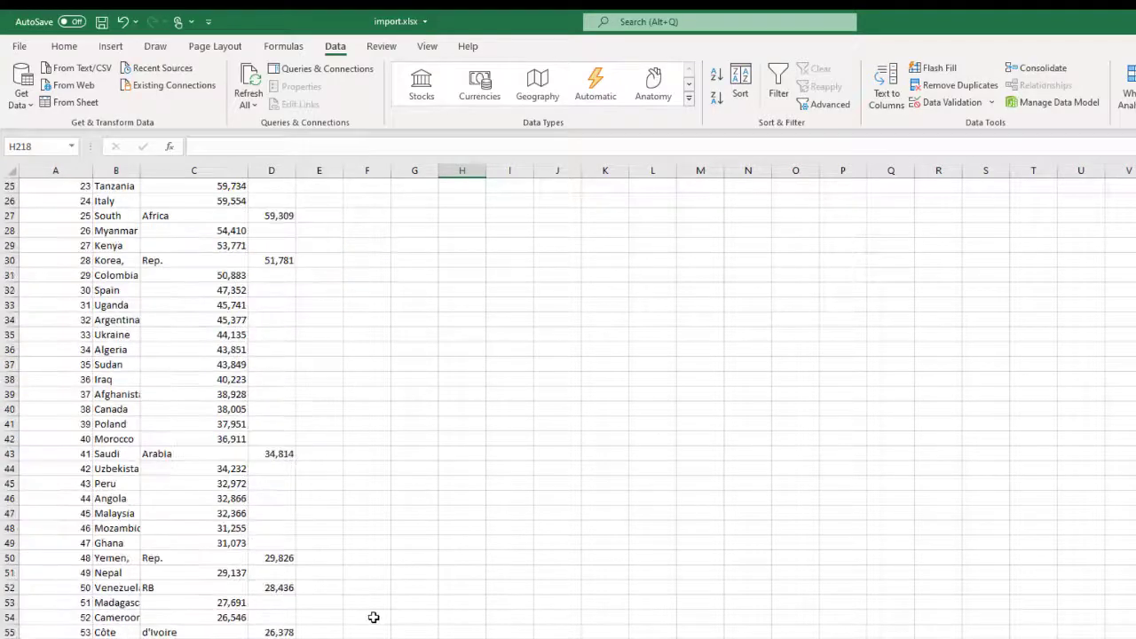
pyautogui.scroll(8, 374, 616)
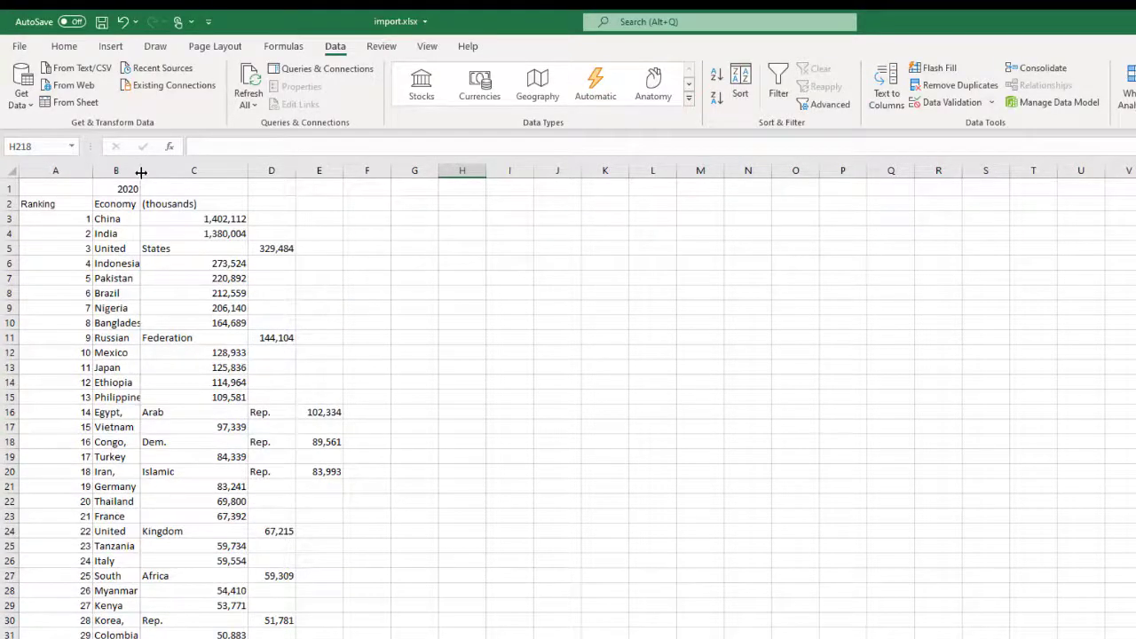
pyautogui.moveTo(140, 172); pyautogui.dragTo(164, 172)
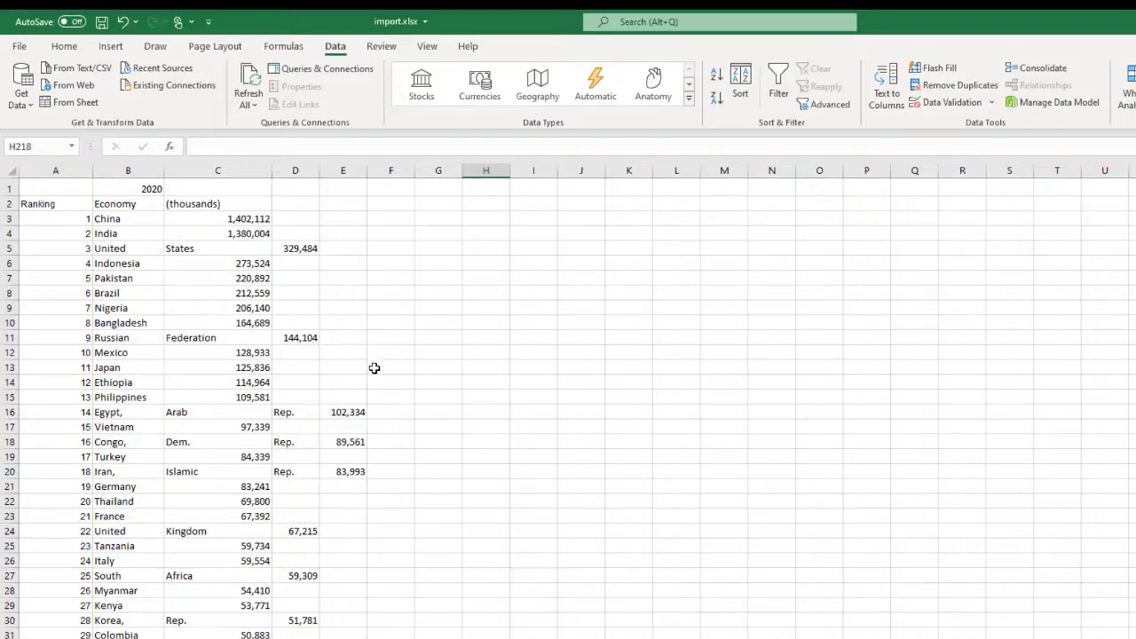
pyautogui.click(299, 472)
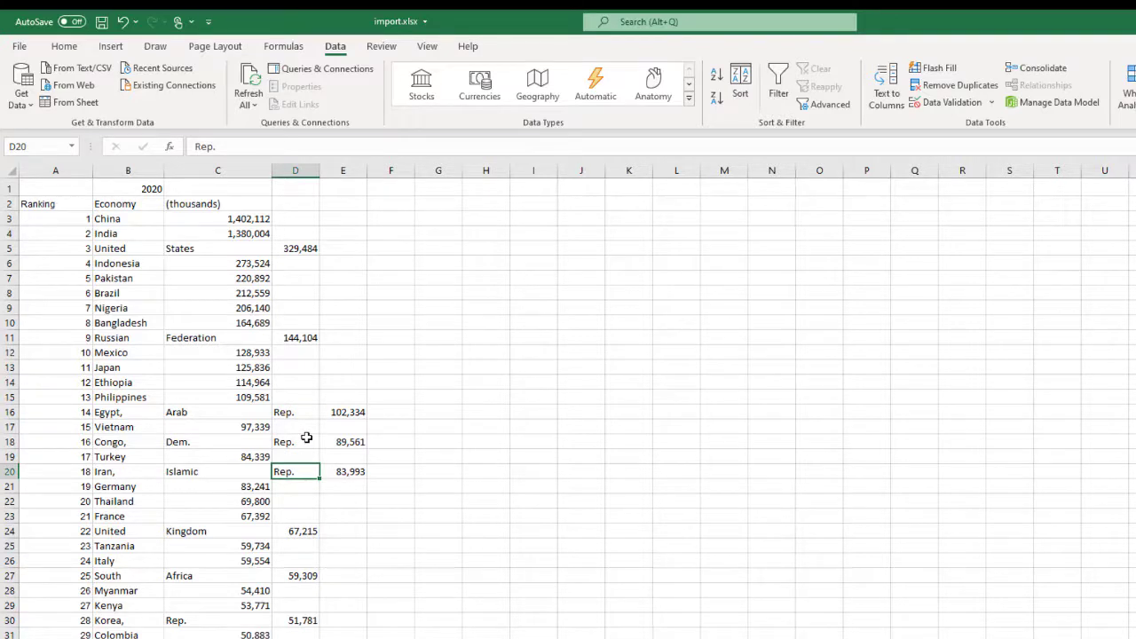
# Insert two blank columns before column C to make room for the multi-word country names
pyautogui.click(217, 169)
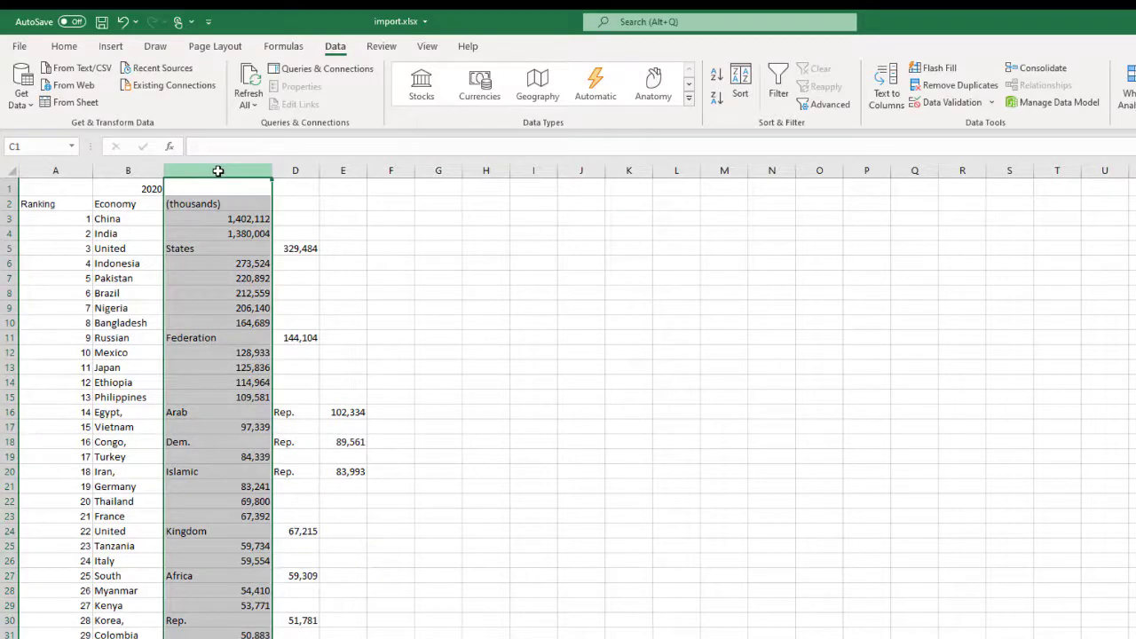
pyautogui.moveTo(218, 169); pyautogui.dragTo(302, 164)
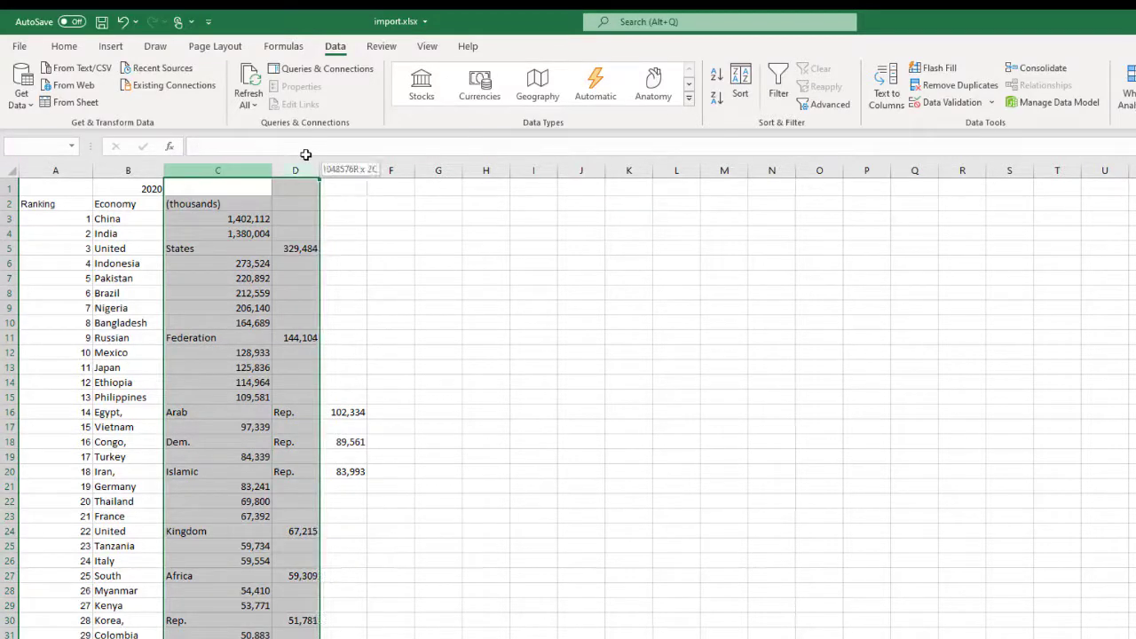
pyautogui.rightClick(244, 162)
pyautogui.click(266, 288)
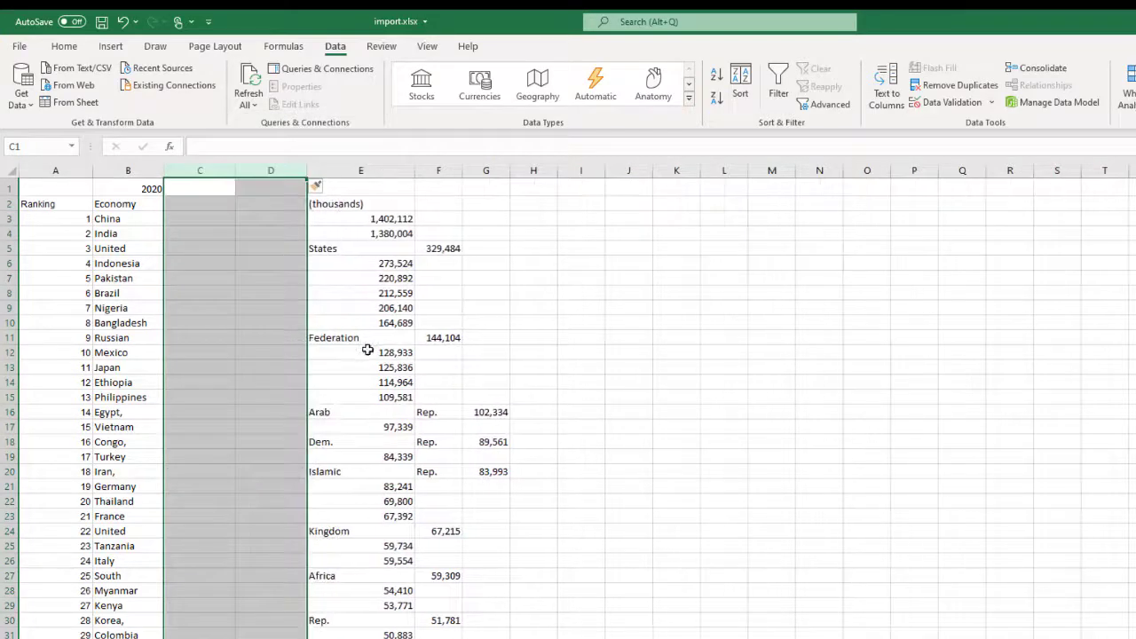
pyautogui.click(204, 364)
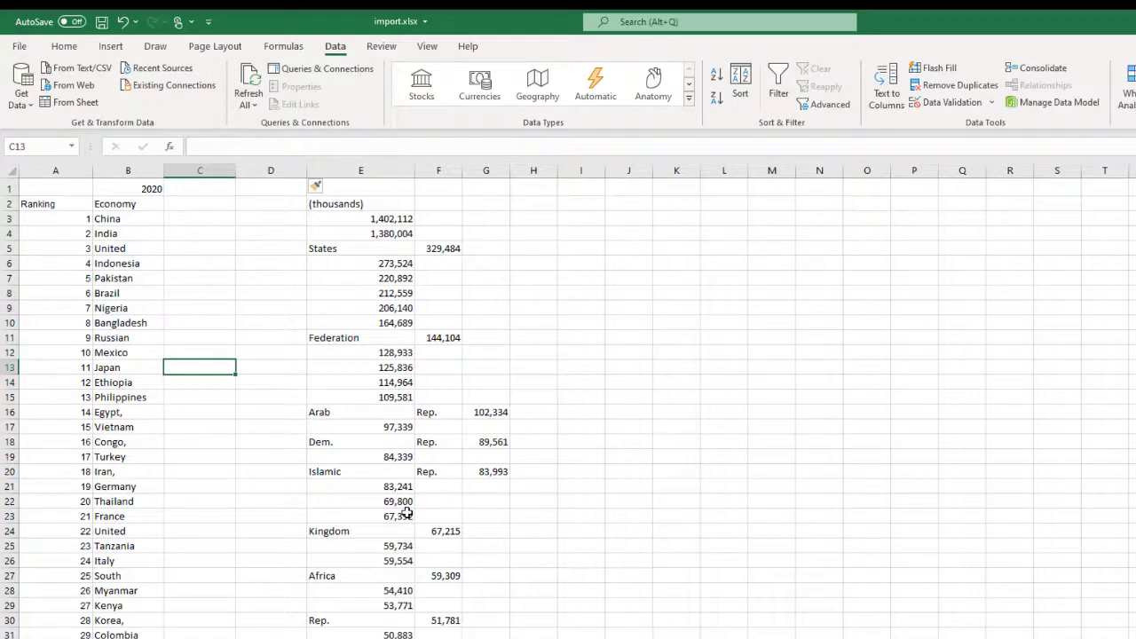
# Try to cut the country name parts in E5, E11, E16, E18, E20, E24, E27 and E30 all together
pyautogui.click(352, 249)
pyautogui.keyDown('ctrl'); pyautogui.click(339, 343); pyautogui.keyUp('ctrl')
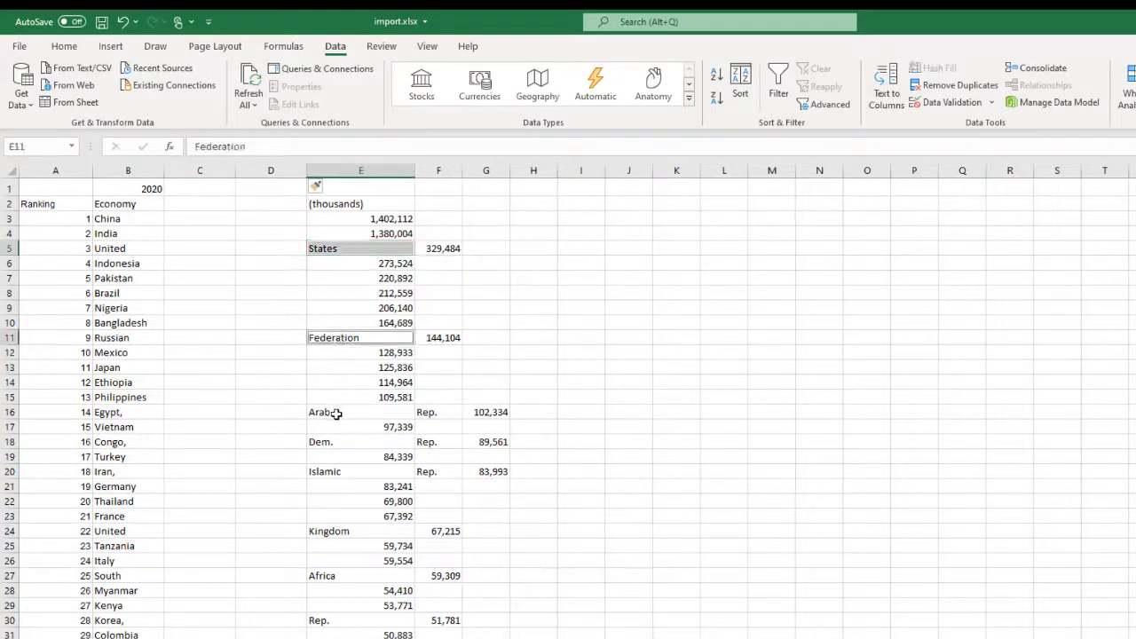
pyautogui.keyDown('ctrl'); pyautogui.click(334, 413); pyautogui.keyUp('ctrl')
pyautogui.keyDown('ctrl'); pyautogui.click(330, 441); pyautogui.keyUp('ctrl')
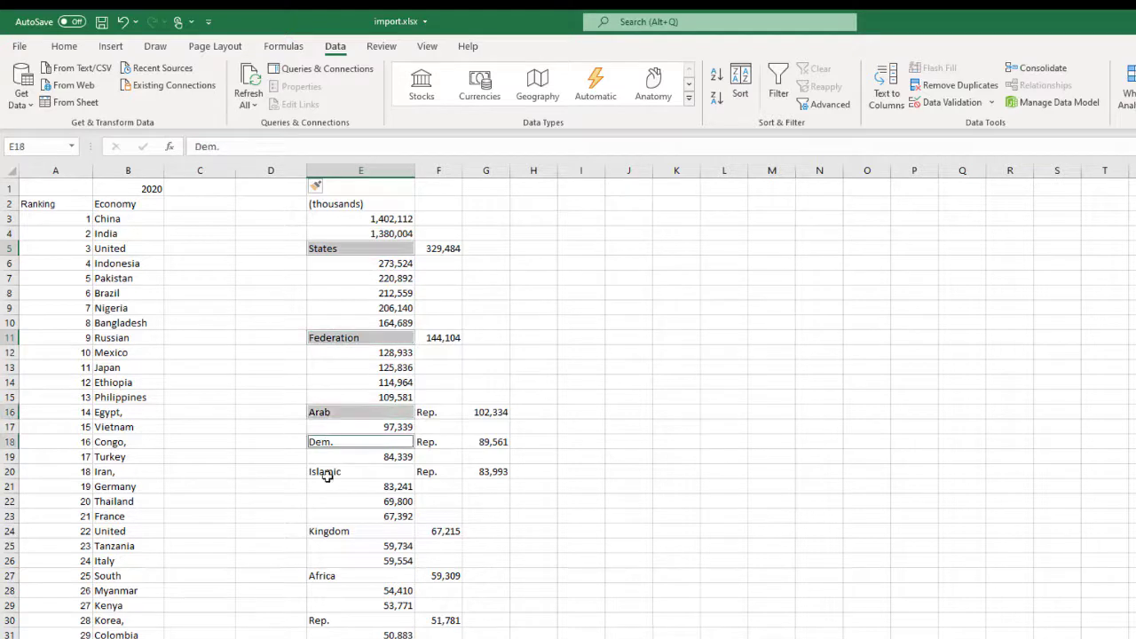
pyautogui.keyDown('ctrl'); pyautogui.click(327, 474); pyautogui.keyUp('ctrl')
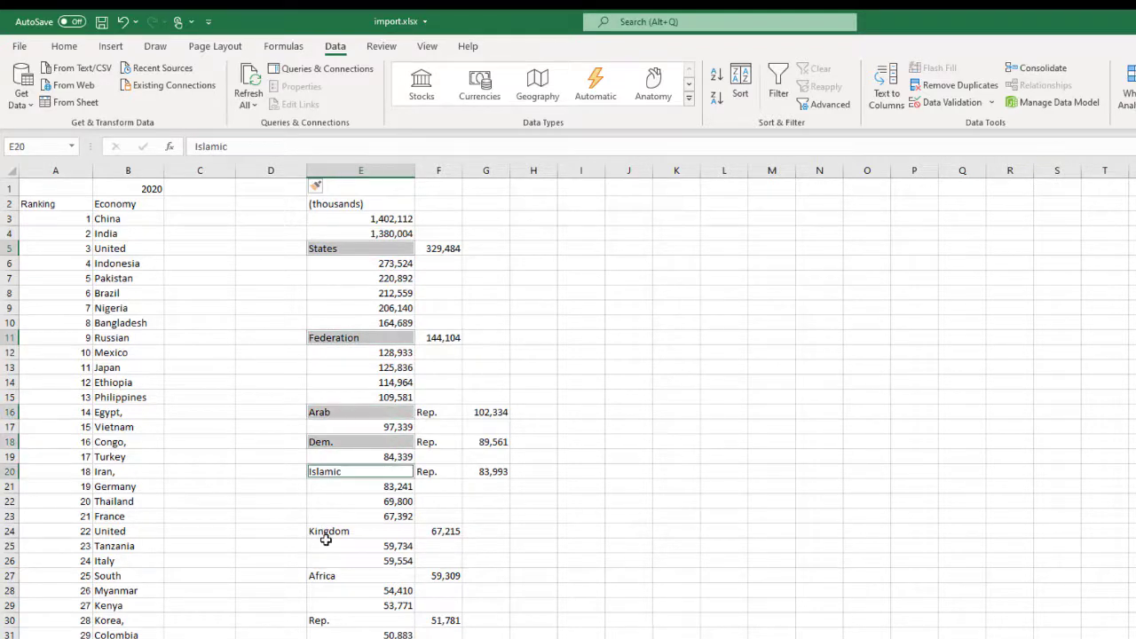
pyautogui.keyDown('ctrl'); pyautogui.click(329, 529); pyautogui.keyUp('ctrl')
pyautogui.keyDown('ctrl'); pyautogui.click(324, 576); pyautogui.keyUp('ctrl')
pyautogui.keyDown('ctrl'); pyautogui.click(325, 621); pyautogui.keyUp('ctrl')
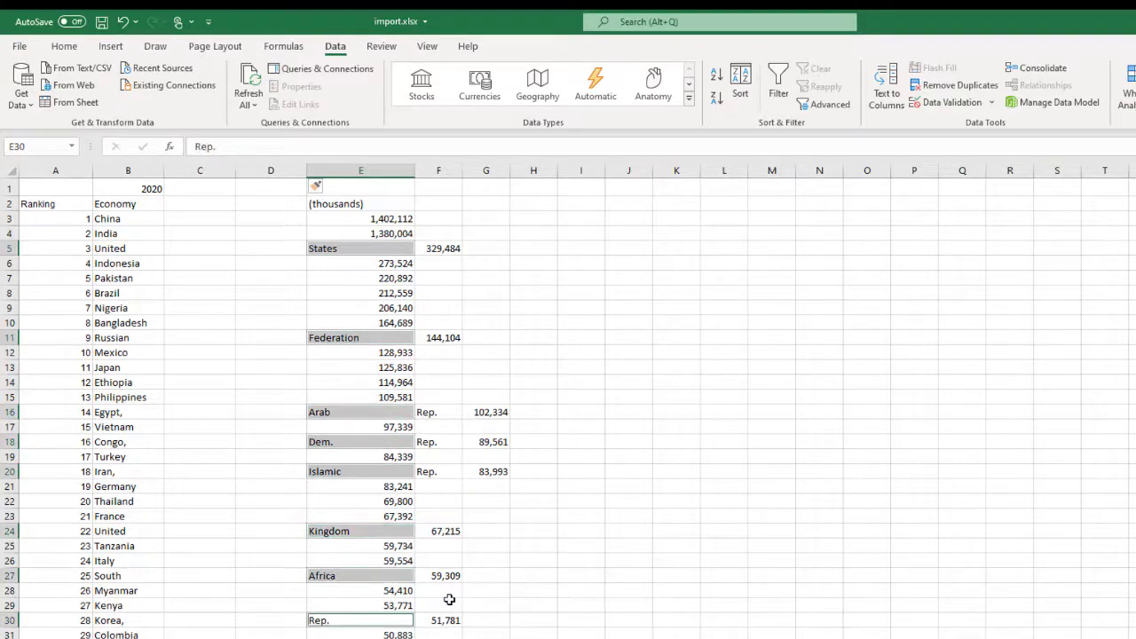
pyautogui.hotkey('ctrl', 'x')
pyautogui.click(720, 449)
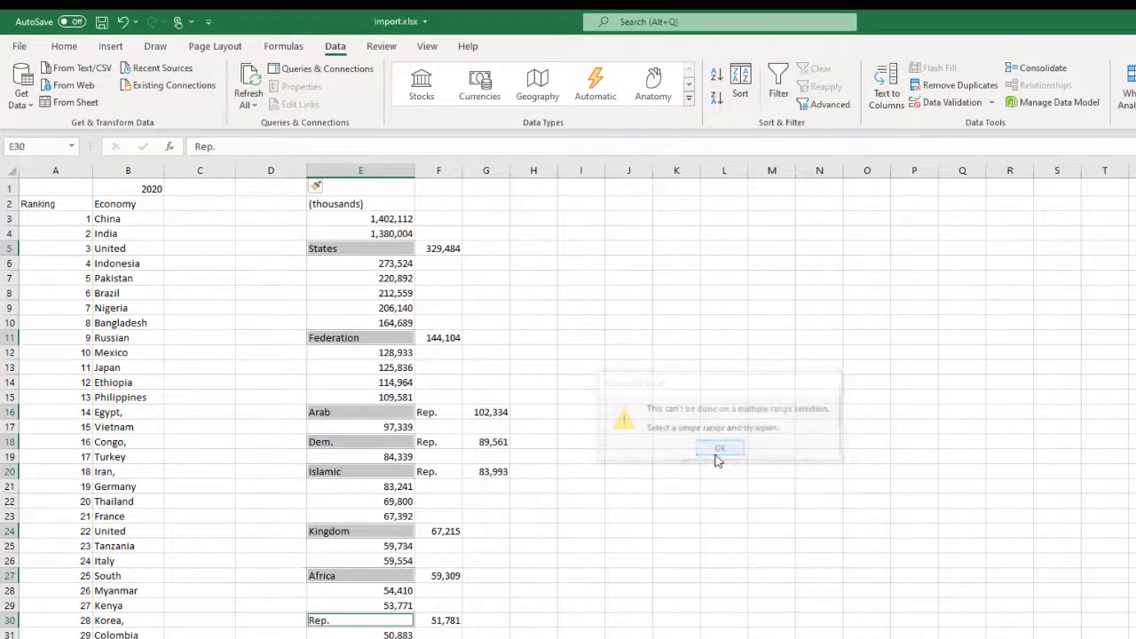
pyautogui.click(819, 501)
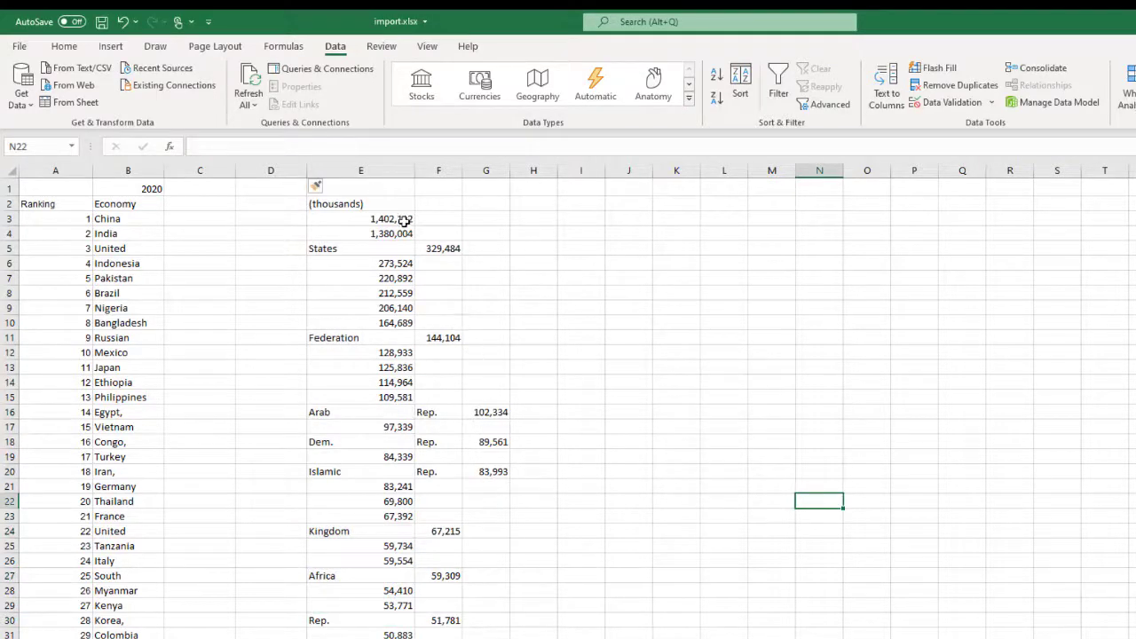
# Move the population figures of rows 3 to 15 into column G, in line with Egypt's figure
pyautogui.moveTo(390, 220); pyautogui.dragTo(444, 233)
pyautogui.moveTo(399, 264); pyautogui.dragTo(444, 302)
pyautogui.click(401, 351)
pyautogui.moveTo(401, 352); pyautogui.dragTo(439, 355)
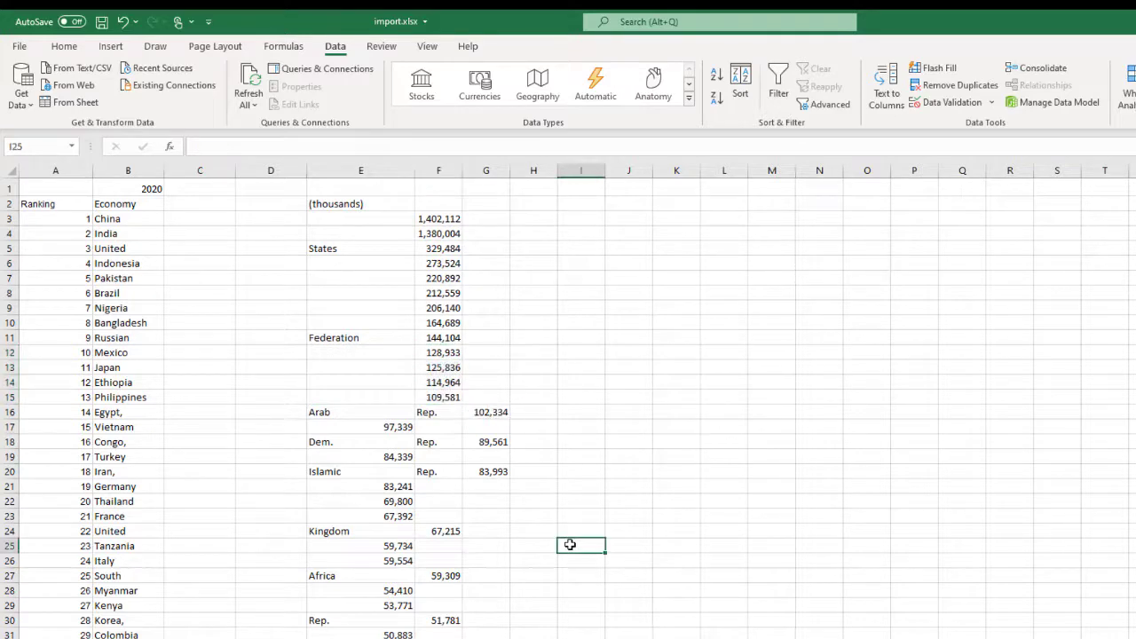
pyautogui.moveTo(442, 397); pyautogui.dragTo(487, 218)
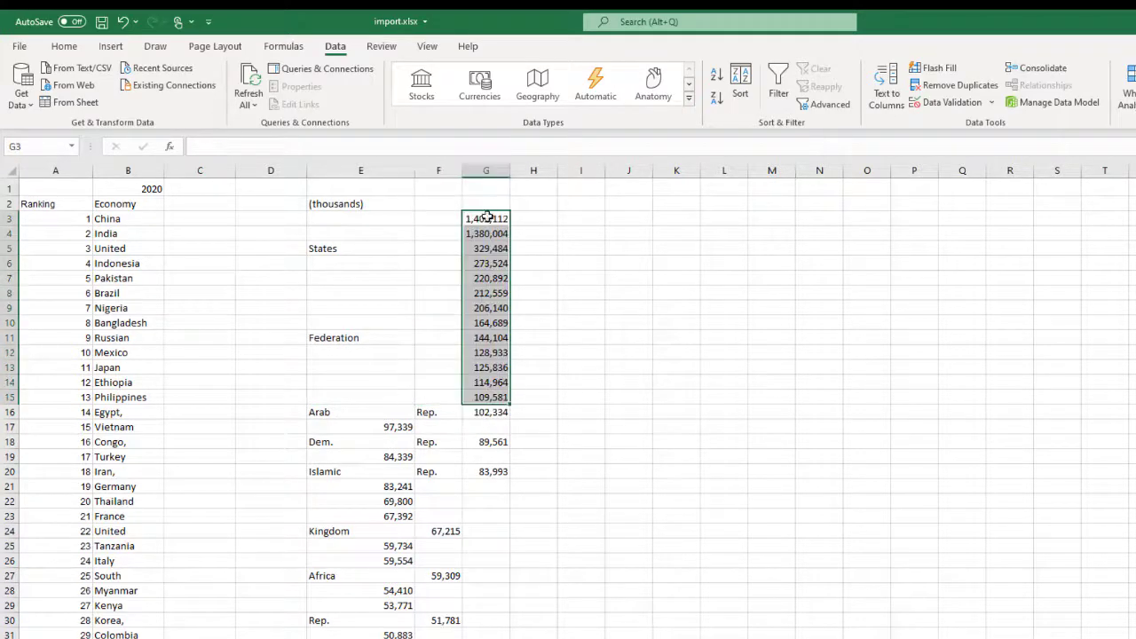
# Move the population figures for Vietnam, Turkey, Germany, Thailand and France into column G, on their own rows
pyautogui.click(396, 427)
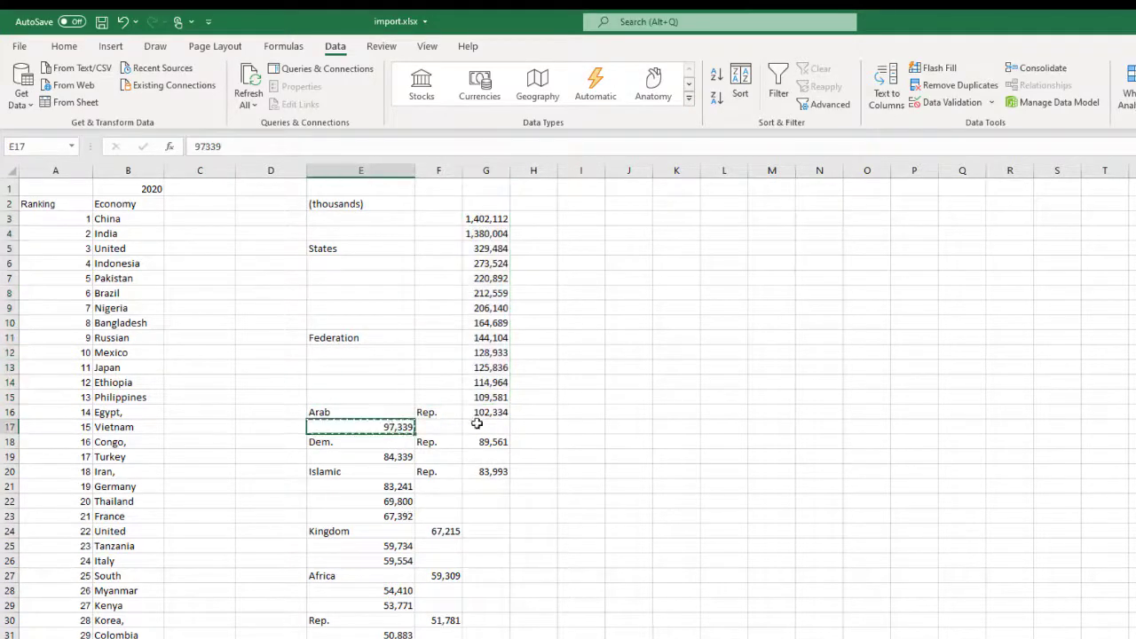
pyautogui.moveTo(413, 427); pyautogui.dragTo(486, 457)
pyautogui.click(390, 456)
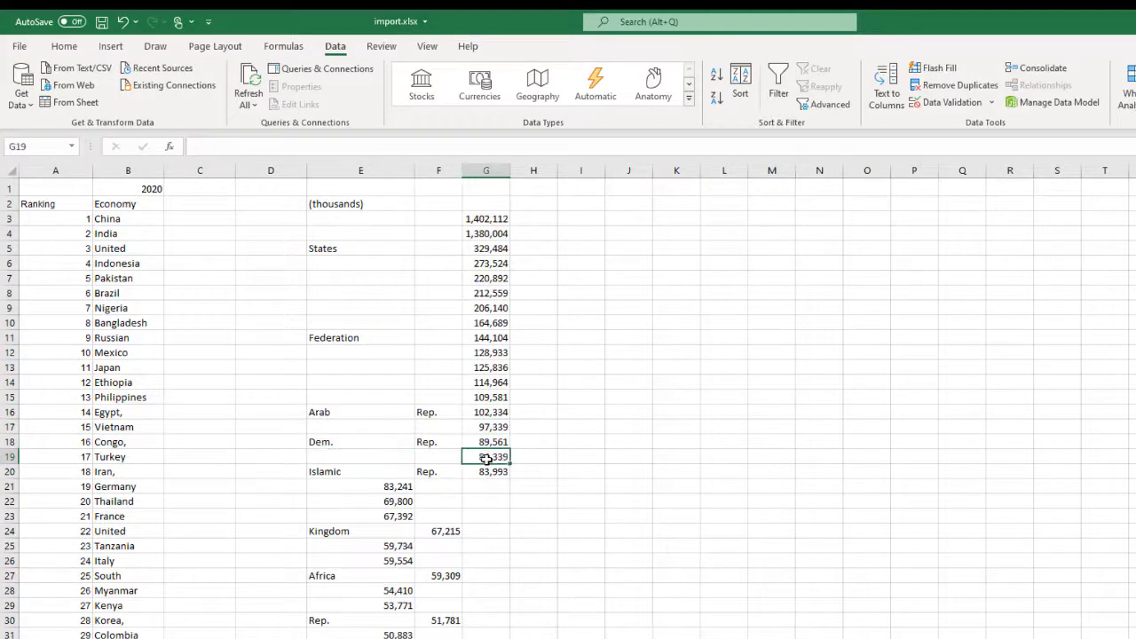
pyautogui.moveTo(393, 487); pyautogui.dragTo(497, 487)
# Move the population figures of rows 24 to 27, United Kingdom to South Africa, into column G
pyautogui.scroll(-4, 510, 603)
pyautogui.click(424, 353)
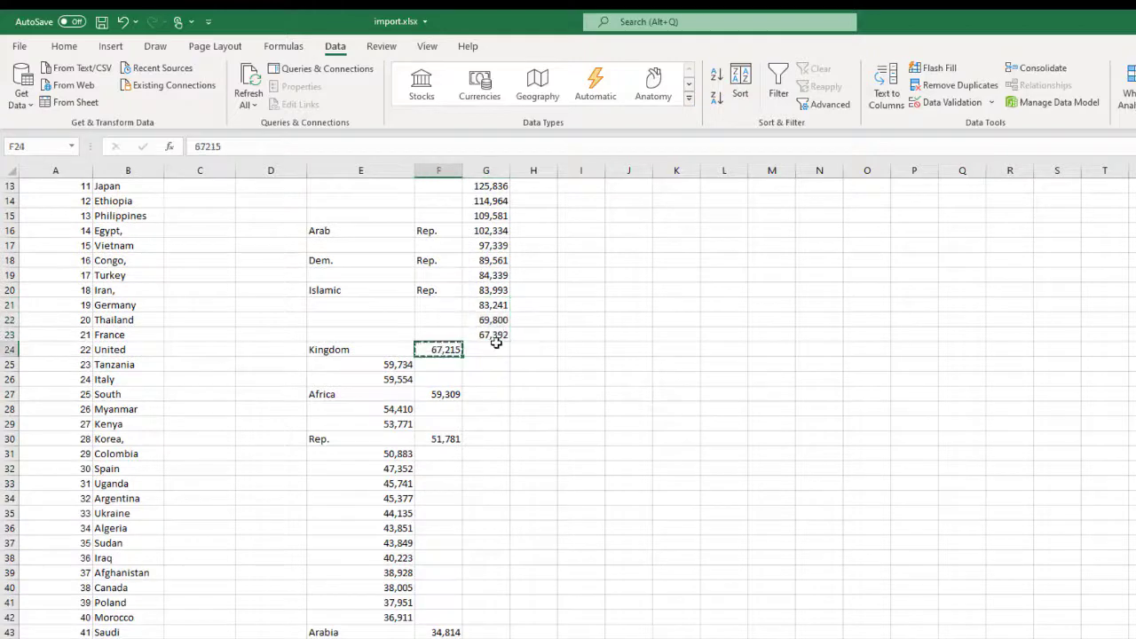
pyautogui.moveTo(462, 352); pyautogui.dragTo(495, 351)
pyautogui.moveTo(397, 364); pyautogui.dragTo(485, 396)
pyautogui.click(446, 399)
pyautogui.hotkey('ctrl', 'x')
# Place the Myanmar and Kenya figures in G28:G29 and clear the leftover copies in E28:E29
pyautogui.moveTo(396, 406)
pyautogui.mouseDown()
pyautogui.moveTo(395, 439)
pyautogui.moveTo(396, 423)
pyautogui.mouseUp()
pyautogui.click(488, 468)
pyautogui.hotkey('ctrl', 'x')
pyautogui.click(493, 407)
pyautogui.hotkey('ctrl', 'v')
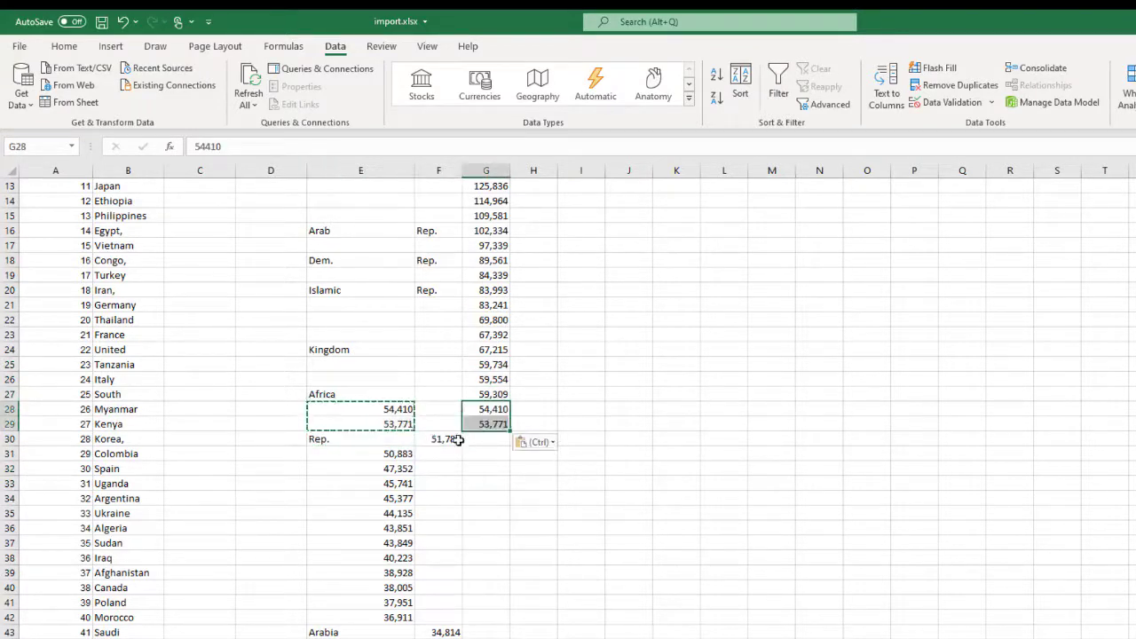
pyautogui.click(446, 438)
pyautogui.moveTo(377, 411); pyautogui.dragTo(376, 423)
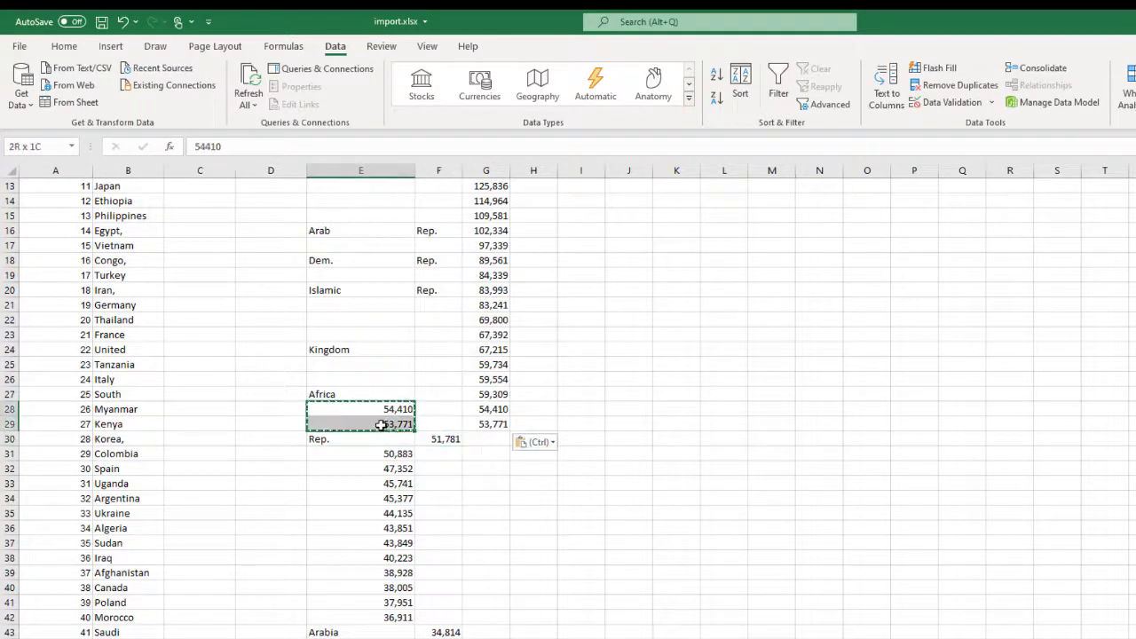
pyautogui.press('Delete')
# Move the Korea, Rep. population figure from F30 to G30
pyautogui.click(443, 439)
pyautogui.hotkey('ctrl', 'x')
pyautogui.click(492, 440)
pyautogui.hotkey('ctrl', 'v')
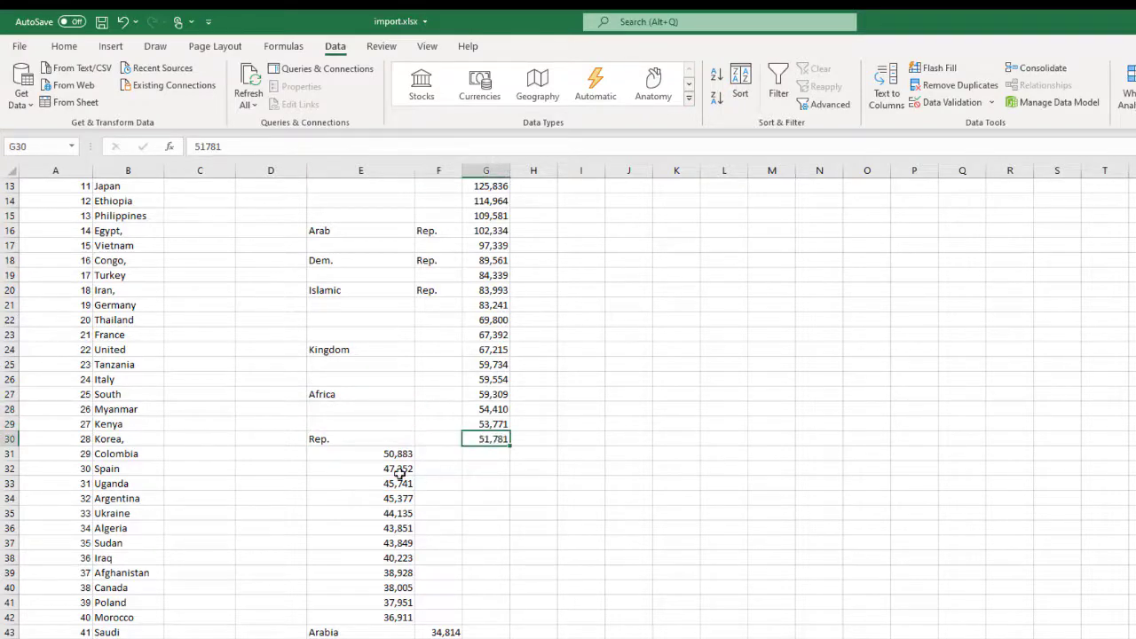
# Move the figures in E31:E42 to G31:G42 and Saudi Arabia's figure from F43 to G43
pyautogui.moveTo(395, 454); pyautogui.dragTo(398, 619)
pyautogui.hotkey('ctrl', 'x')
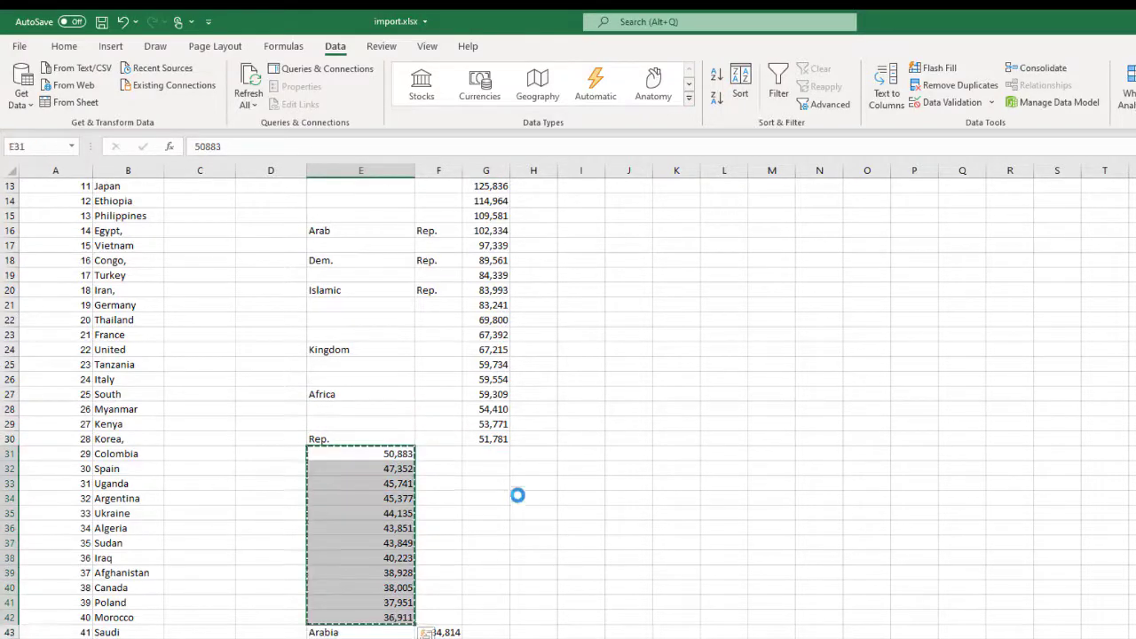
pyautogui.click(503, 453)
pyautogui.hotkey('ctrl', 'v')
pyautogui.click(443, 632)
pyautogui.hotkey('ctrl', 'x')
pyautogui.click(488, 631)
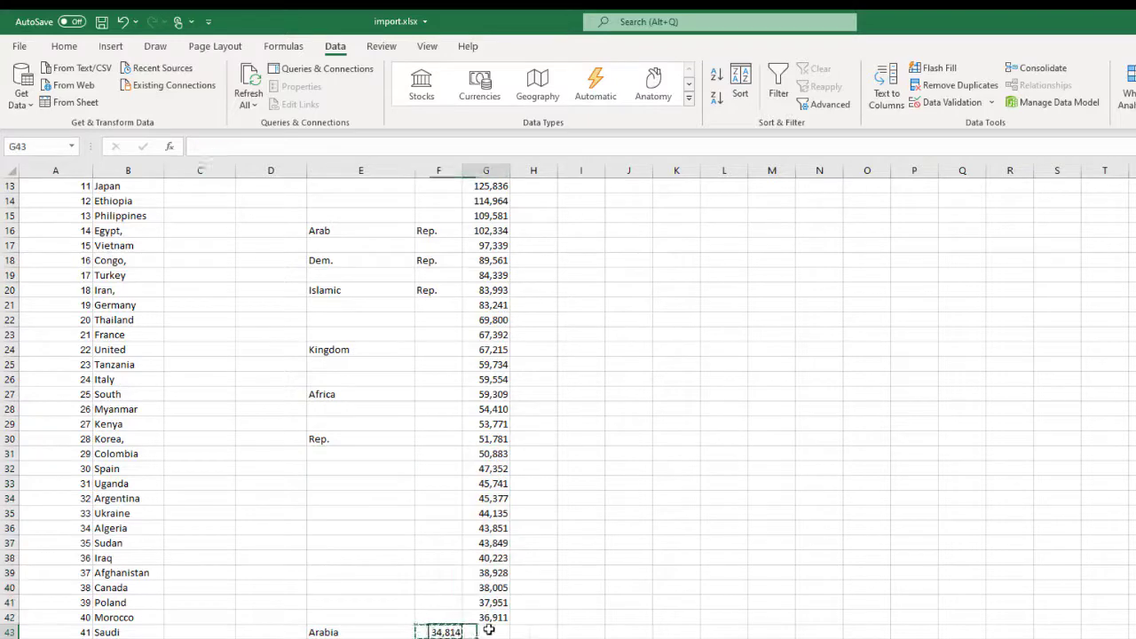
pyautogui.hotkey('ctrl', 'v')
# Move the population figures for Uzbekistan to Ghana from E44:E49 to G44:G49
pyautogui.scroll(-6, 474, 613)
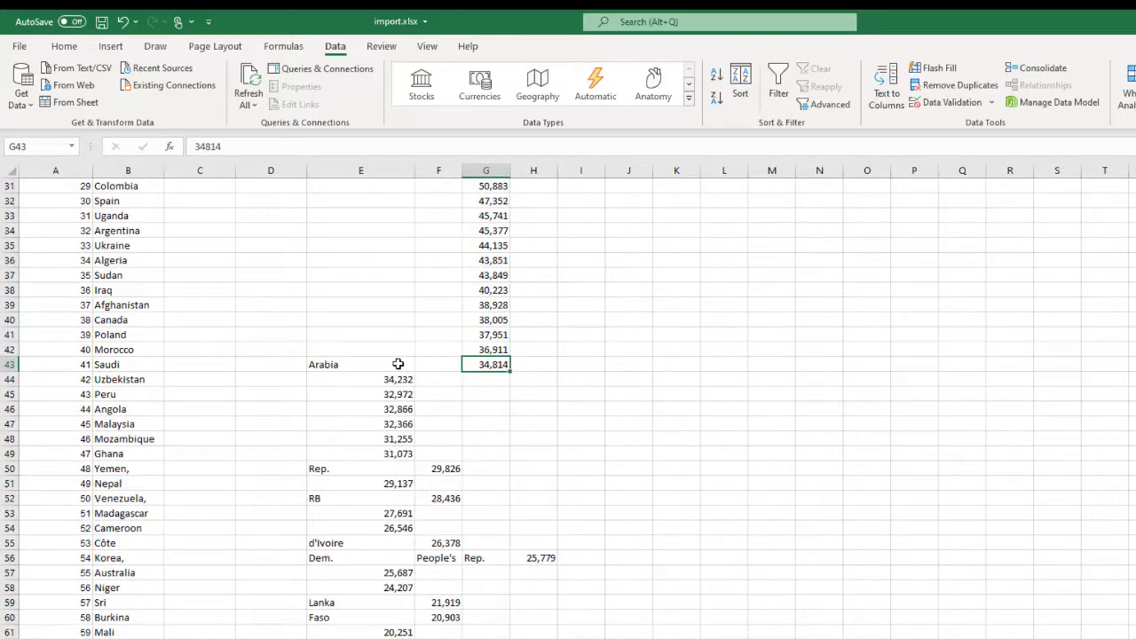
pyautogui.moveTo(397, 377); pyautogui.dragTo(490, 467)
pyautogui.hotkey('ctrl', 'x')
pyautogui.click(484, 380)
pyautogui.hotkey('ctrl', 'v')
# Line up the population figures of rows 50 to 94, Yemen to United Arab Emirates, in column G
pyautogui.click(448, 469)
pyautogui.click(397, 484)
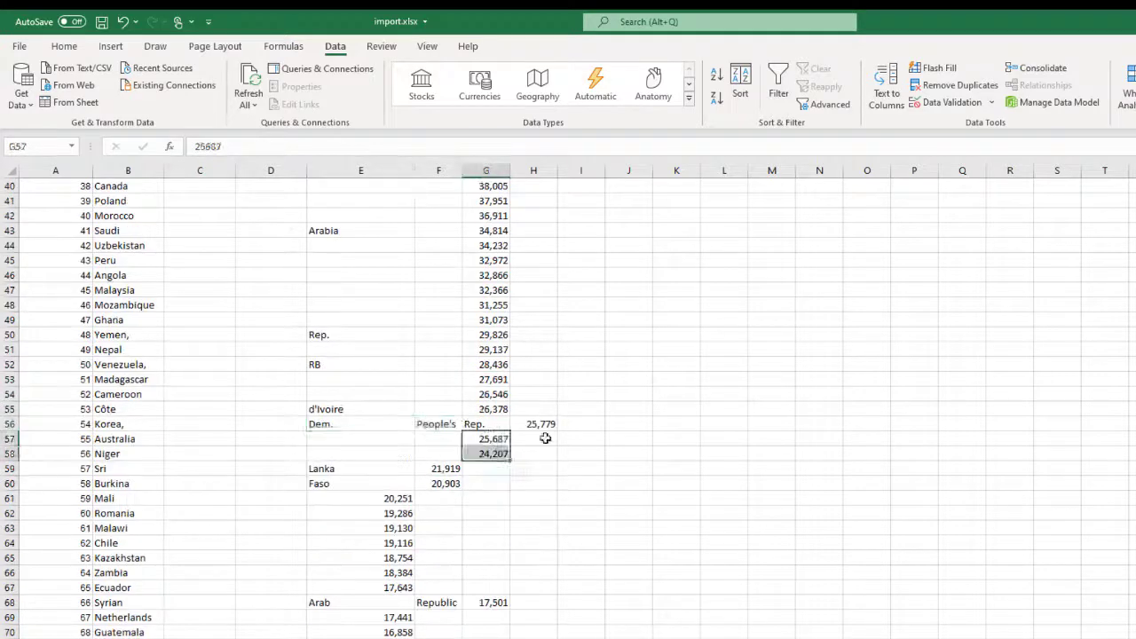
pyautogui.moveTo(448, 475); pyautogui.dragTo(491, 465)
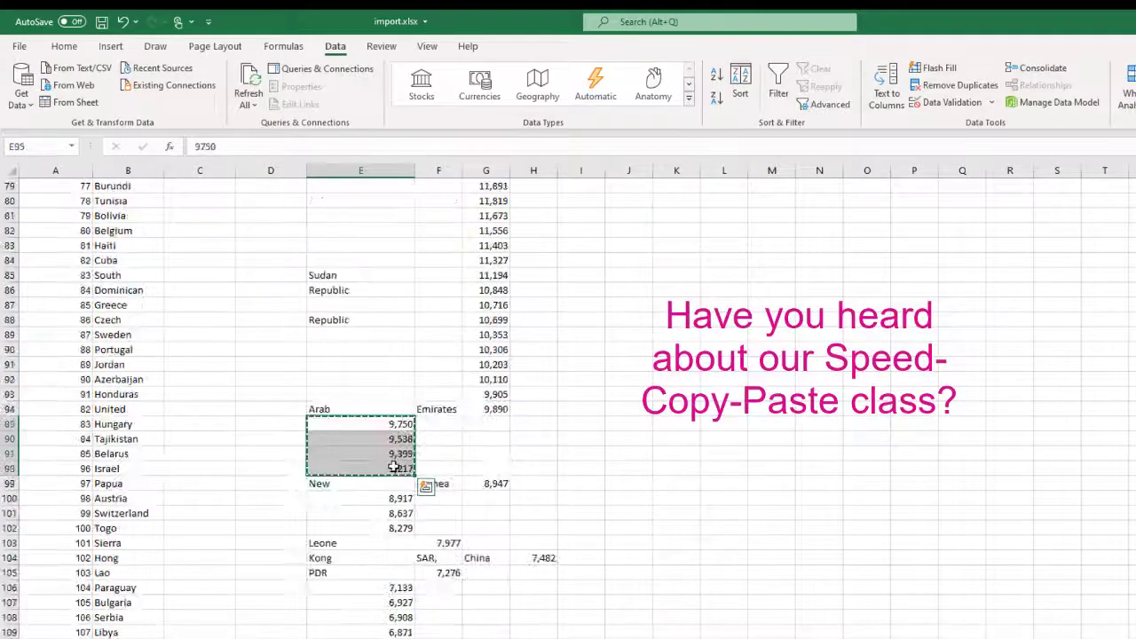
# Finish the figures of rows 95 to 103 in column G and move Hong Kong's name parts from E104:G104 to start at C104
pyautogui.scroll(-4, 410, 426)
pyautogui.moveTo(355, 424); pyautogui.dragTo(486, 424)
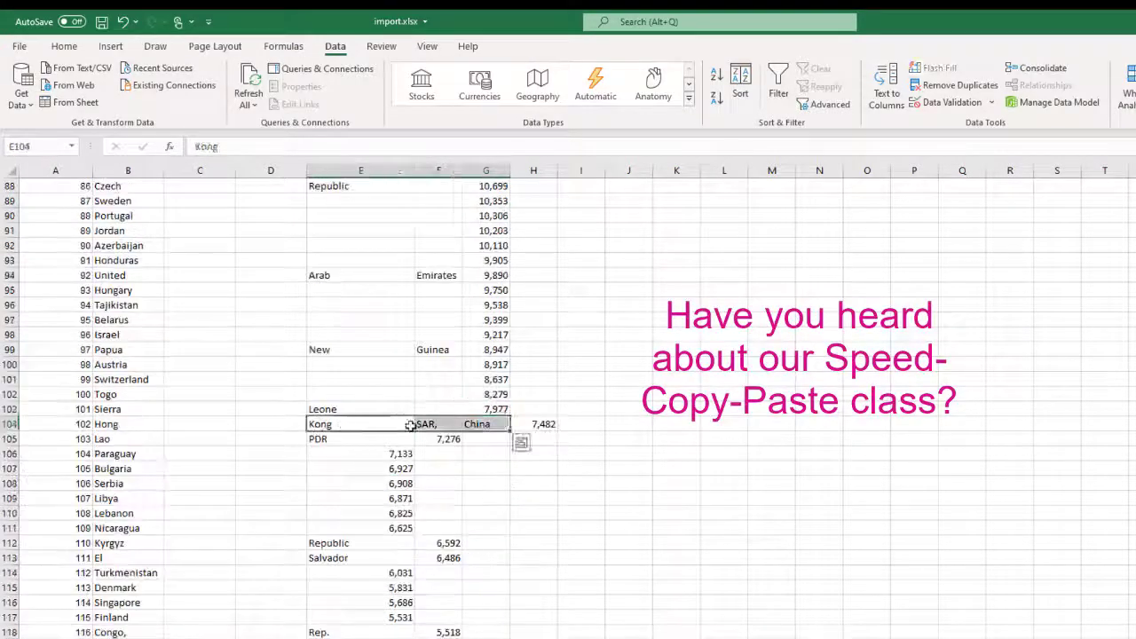
pyautogui.moveTo(410, 431); pyautogui.dragTo(201, 431)
# Move the population figures from Paraguay in row 106 to Bosnia and Herzegovina in row 134 into column G
pyautogui.moveTo(397, 454); pyautogui.dragTo(398, 528)
pyautogui.moveTo(398, 447); pyautogui.dragTo(486, 447)
pyautogui.scroll(-3, 408, 424)
pyautogui.moveTo(448, 491); pyautogui.dragTo(497, 491)
pyautogui.scroll(-2, 398, 533)
pyautogui.moveTo(398, 630); pyautogui.dragTo(486, 550)
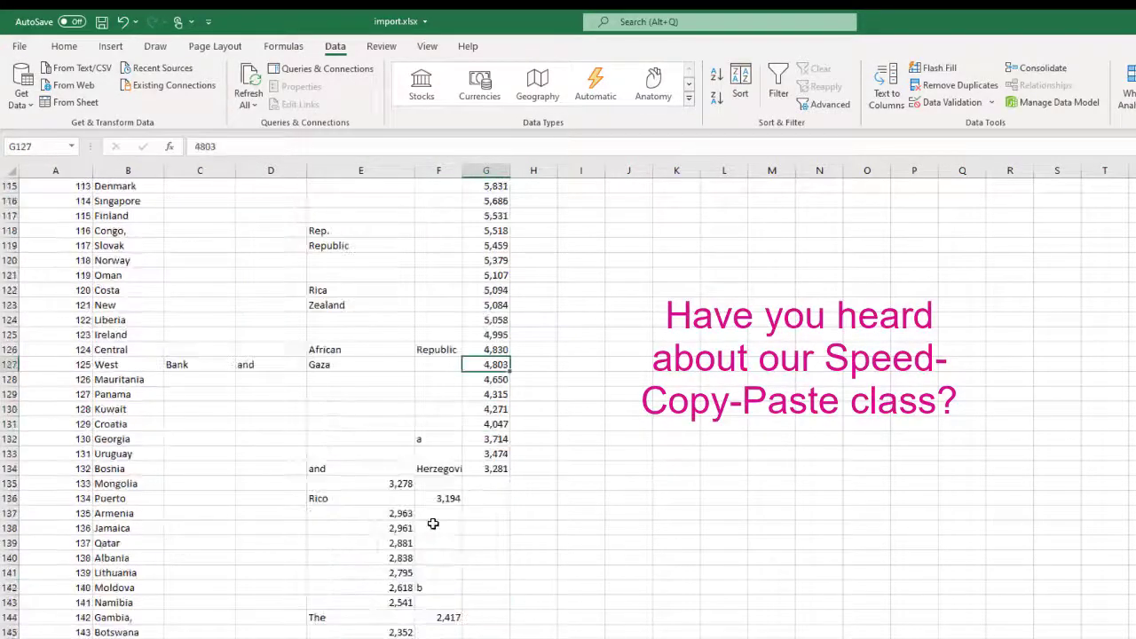
# Move the population figures of rows 135 to 203, Mongolia to Northern Mariana Islands, into column G
pyautogui.click(439, 499)
pyautogui.scroll(-5, 434, 524)
pyautogui.moveTo(397, 297); pyautogui.dragTo(486, 298)
pyautogui.moveTo(398, 573); pyautogui.dragTo(499, 629)
pyautogui.scroll(-4, 408, 568)
pyautogui.scroll(-6, 426, 532)
pyautogui.moveTo(439, 483); pyautogui.dragTo(497, 491)
pyautogui.moveTo(397, 535); pyautogui.dragTo(487, 529)
pyautogui.moveTo(443, 543); pyautogui.dragTo(497, 550)
pyautogui.moveTo(398, 574); pyautogui.dragTo(397, 603)
pyautogui.moveTo(398, 610); pyautogui.dragTo(486, 609)
pyautogui.scroll(-5, 435, 568)
# Move the remaining population figures of rows 204 to 218, Greenland to Nauru, into column G
pyautogui.click(398, 618)
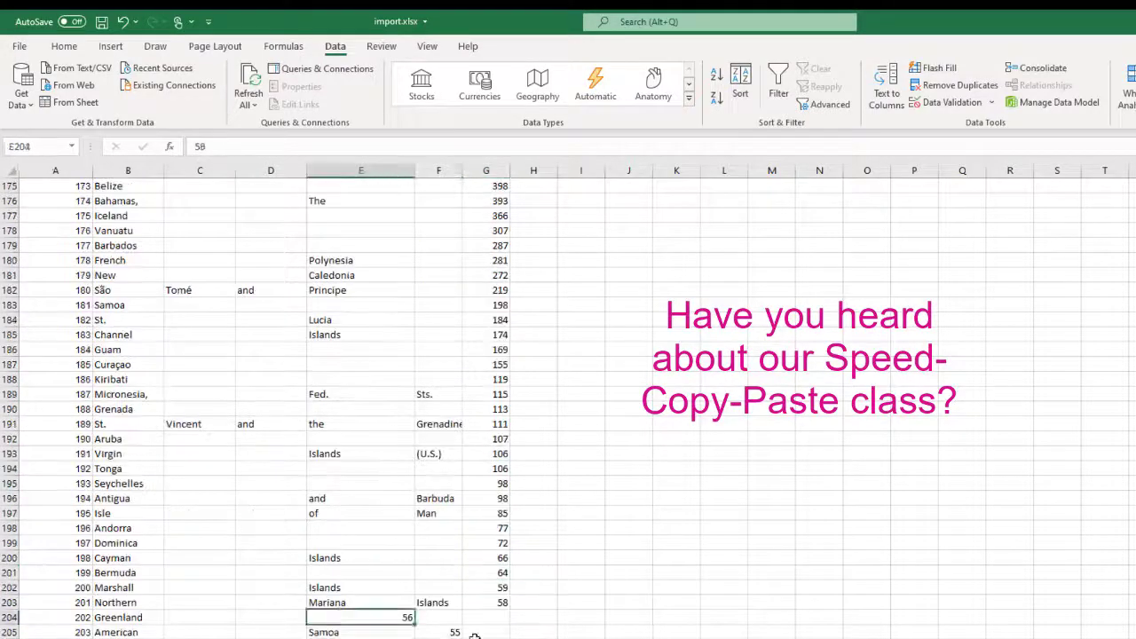
pyautogui.moveTo(397, 625); pyautogui.dragTo(486, 624)
pyautogui.moveTo(460, 634); pyautogui.dragTo(499, 634)
pyautogui.scroll(-6, 479, 568)
pyautogui.moveTo(397, 476); pyautogui.dragTo(492, 491)
pyautogui.moveTo(397, 506); pyautogui.dragTo(487, 506)
pyautogui.moveTo(398, 528); pyautogui.dragTo(397, 558)
pyautogui.moveTo(400, 566); pyautogui.dragTo(488, 566)
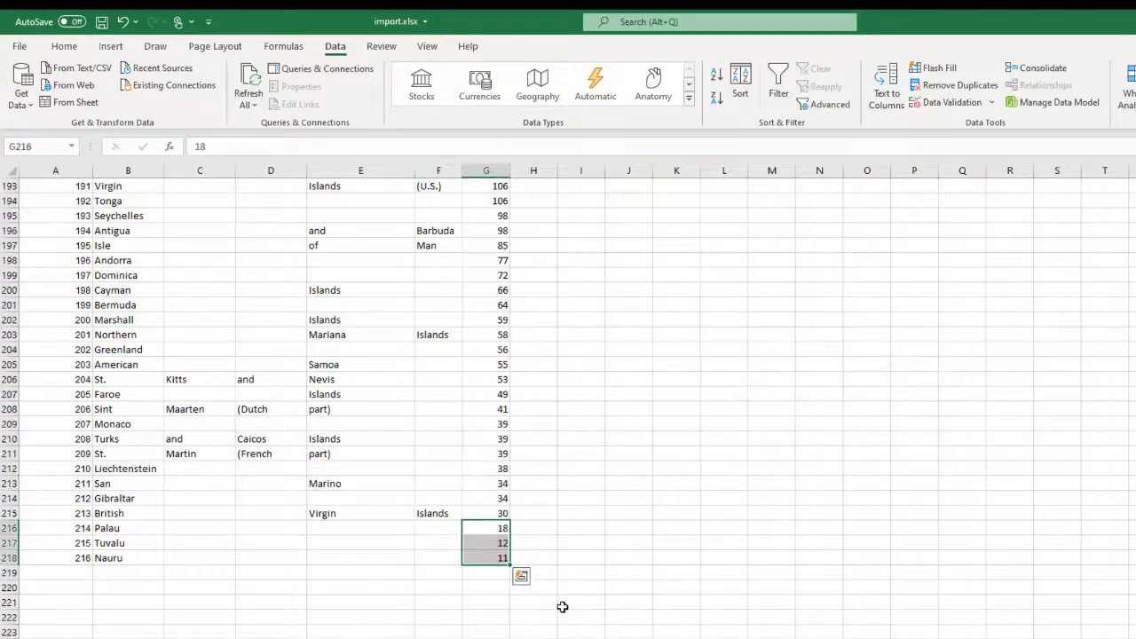
pyautogui.scroll(20, 563, 606)
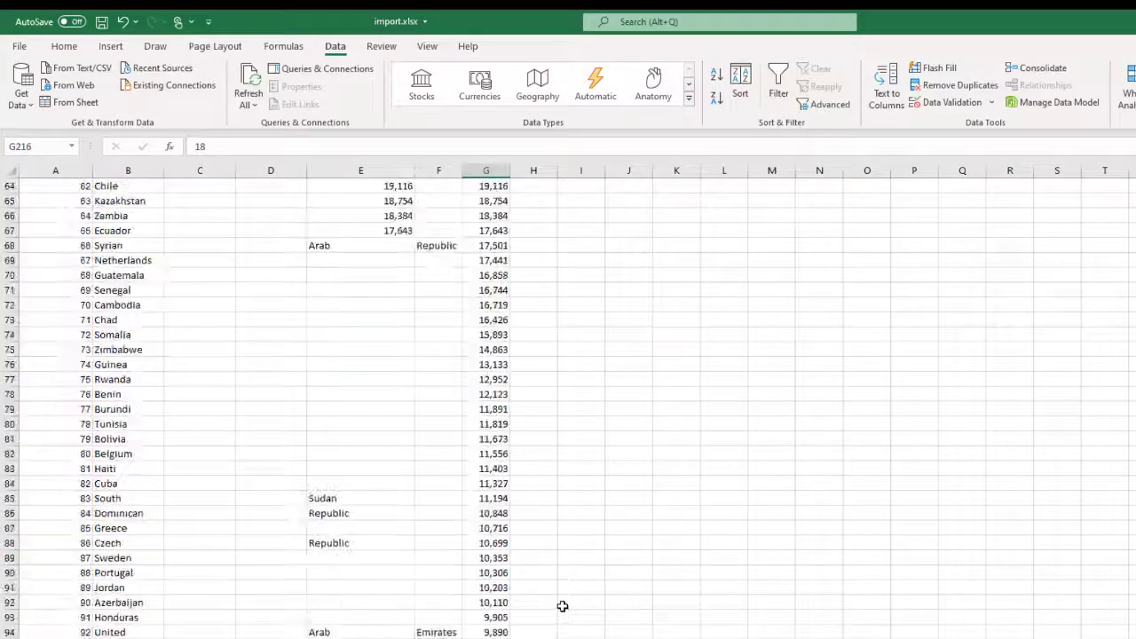
# Review the country list for split name parts and duplicate figures left in columns C to F
pyautogui.scroll(9, 562, 606)
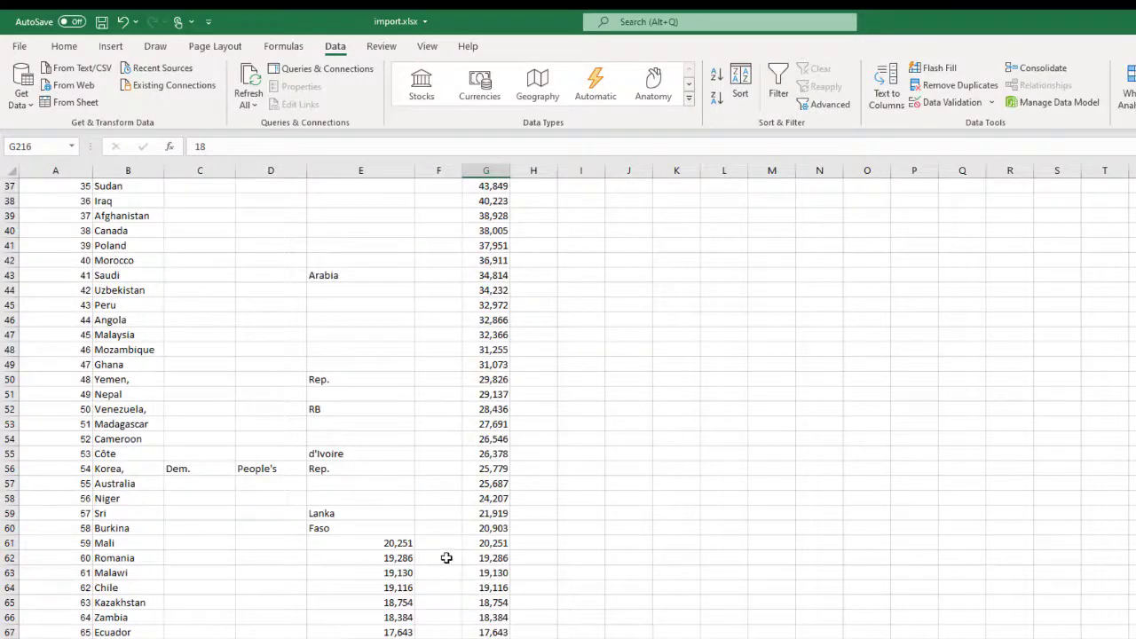
pyautogui.click(394, 543)
pyautogui.moveTo(395, 541); pyautogui.dragTo(400, 626)
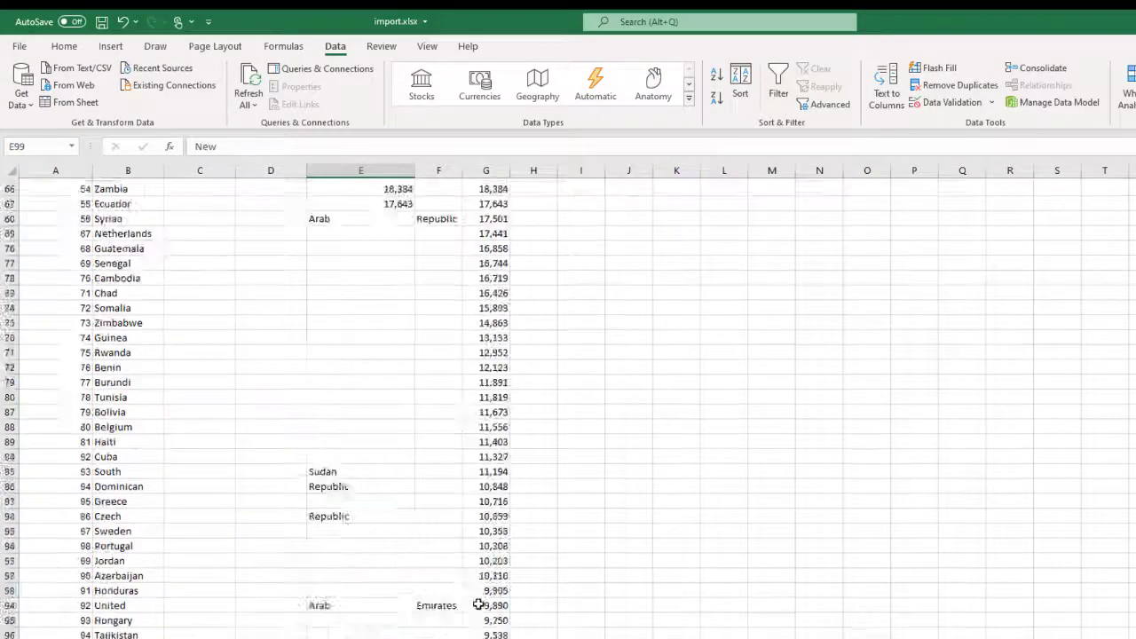
pyautogui.scroll(-3, 562, 580)
pyautogui.scroll(9, 561, 590)
pyautogui.scroll(15, 561, 590)
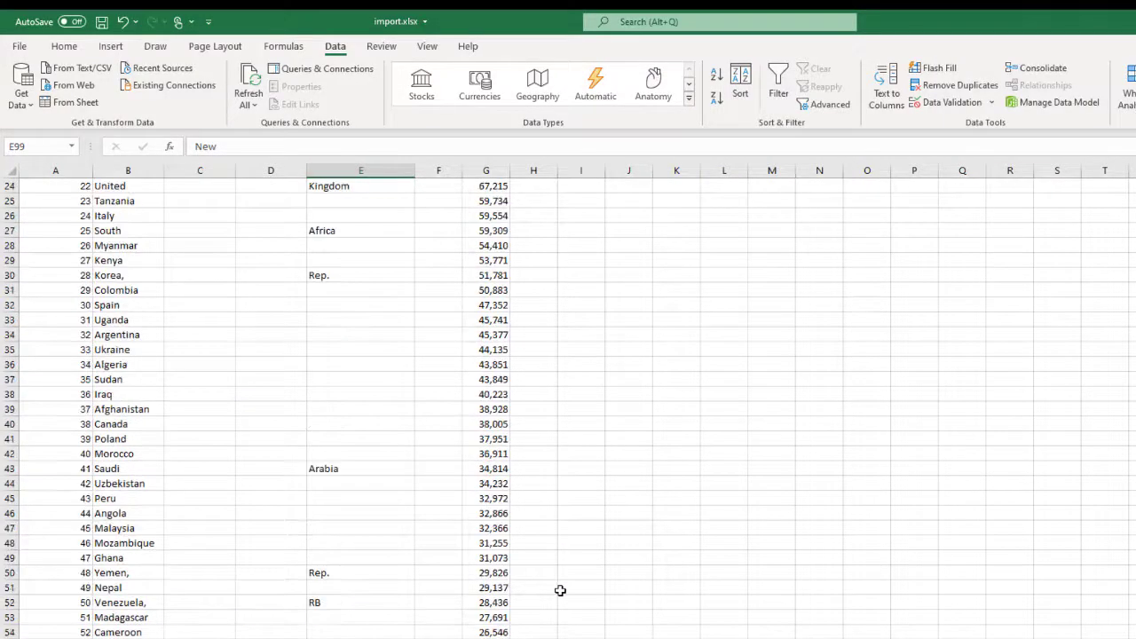
pyautogui.scroll(-3, 559, 590)
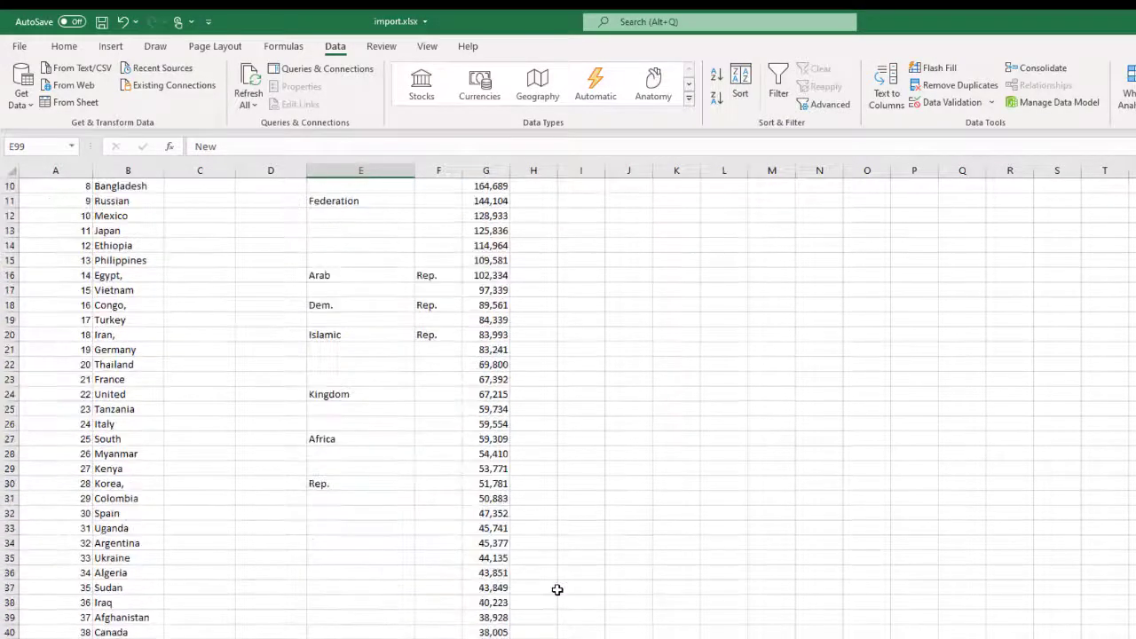
pyautogui.scroll(3, 556, 589)
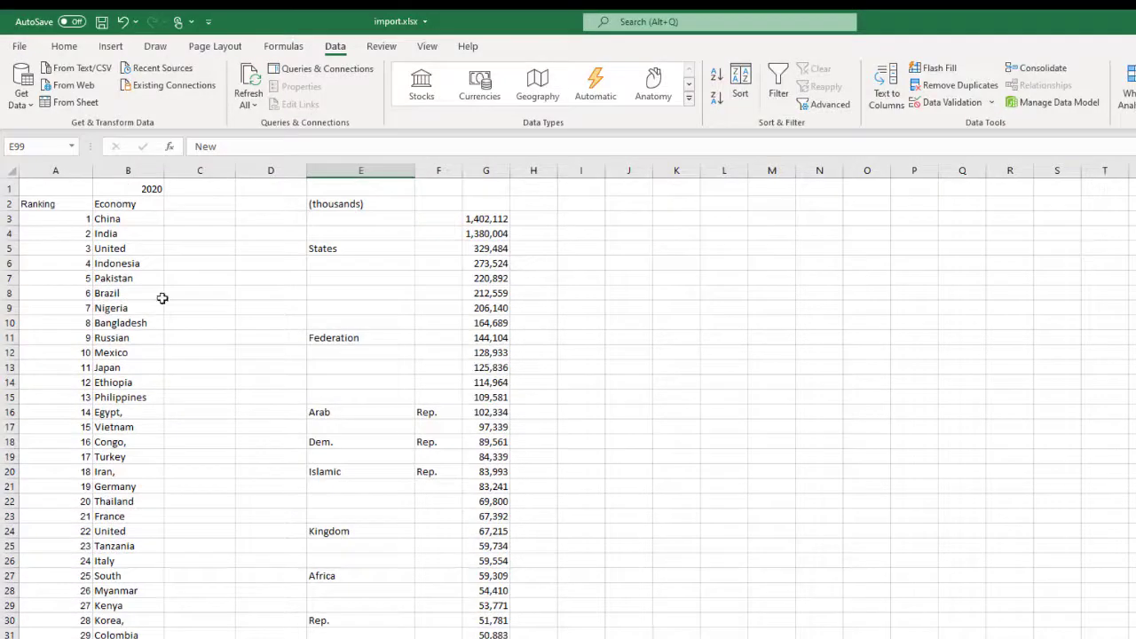
pyautogui.scroll(-20, 114, 499)
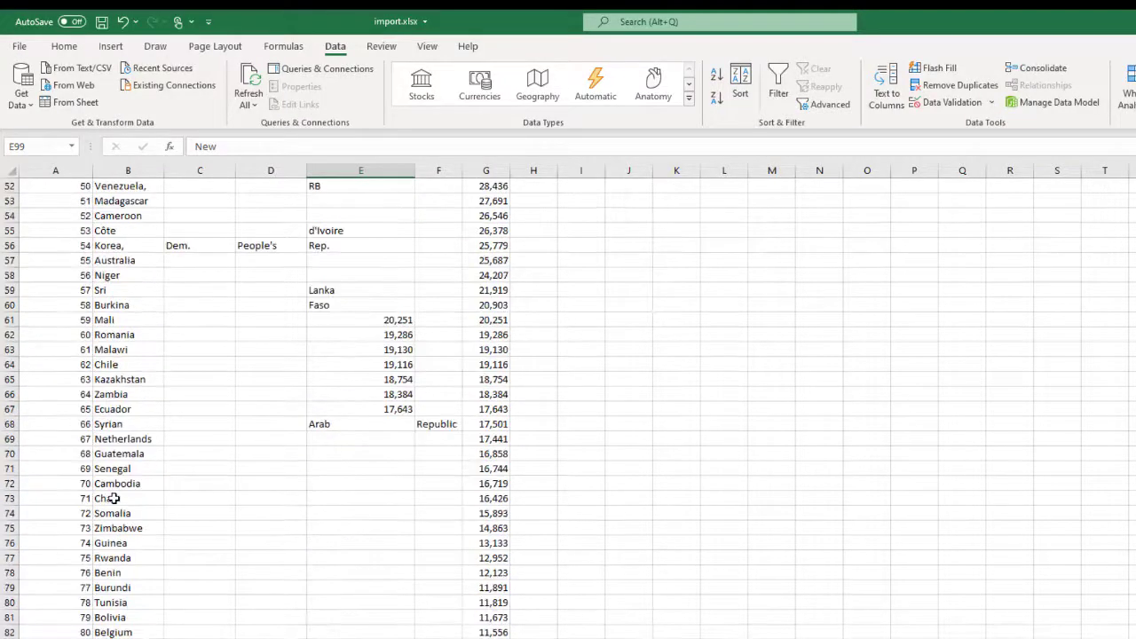
pyautogui.scroll(20, 114, 499)
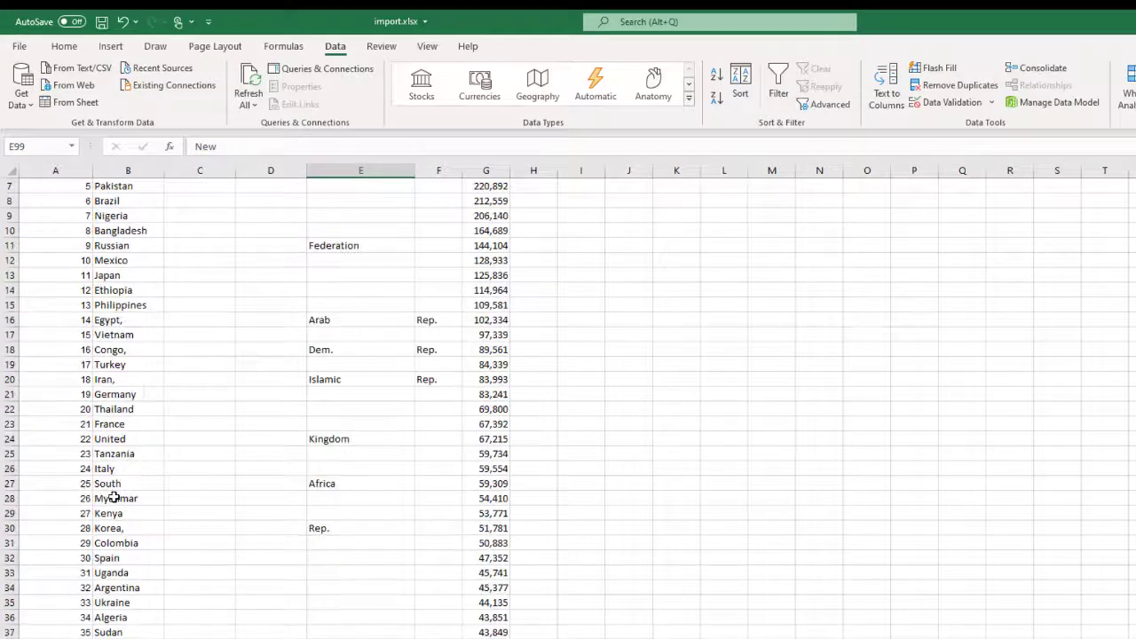
pyautogui.scroll(-7, 114, 497)
pyautogui.scroll(9, 115, 489)
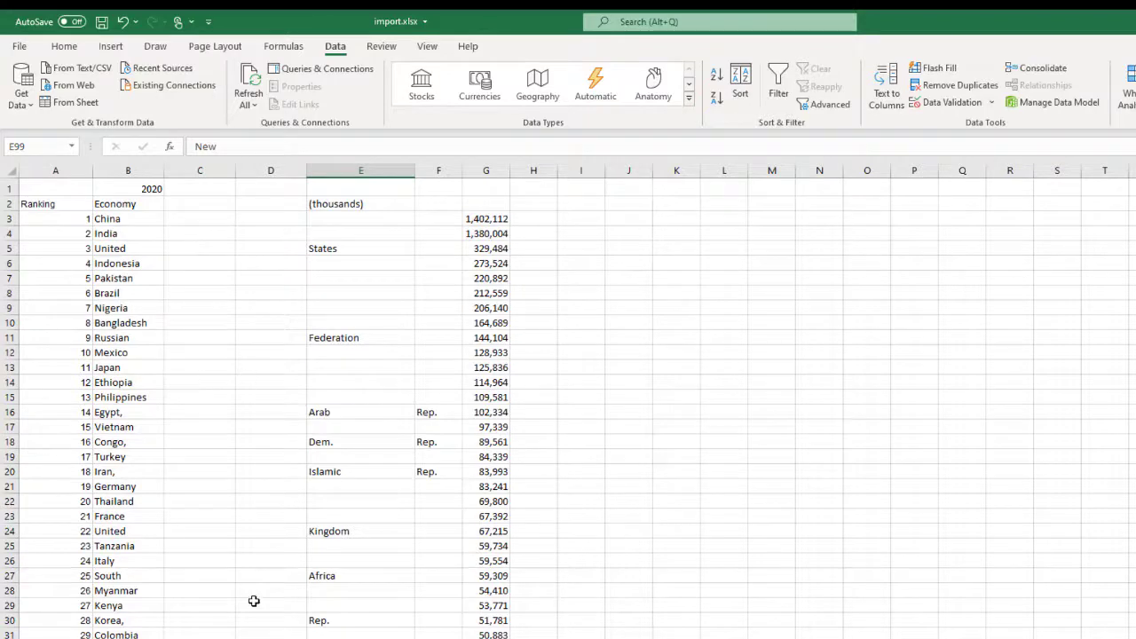
pyautogui.scroll(-7, 254, 601)
pyautogui.scroll(7, 253, 601)
# Try deleting the empty cells C3:D55 with the remaining cells shifted left, and undo the deletion
pyautogui.moveTo(177, 218); pyautogui.dragTo(276, 351)
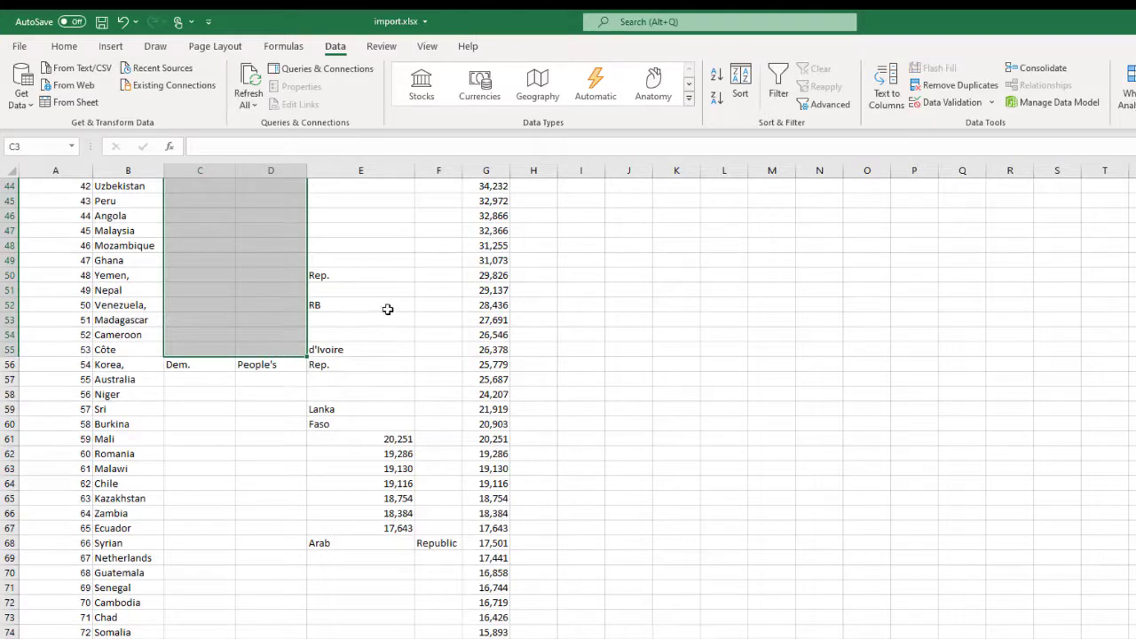
pyautogui.scroll(14, 346, 299)
pyautogui.rightClick(200, 279)
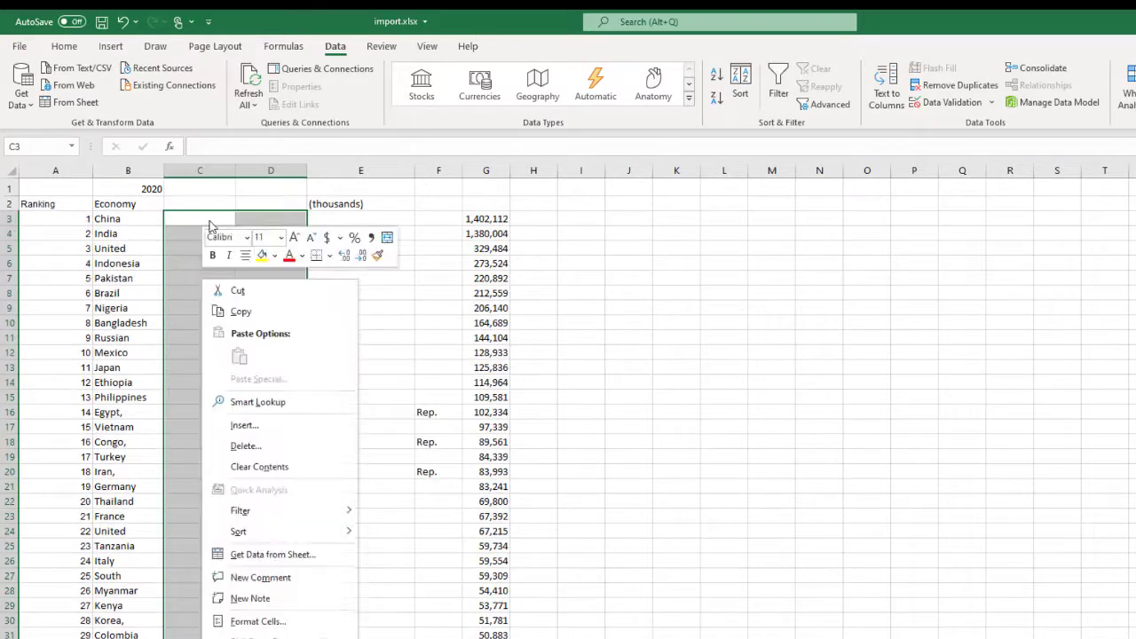
pyautogui.click(265, 464)
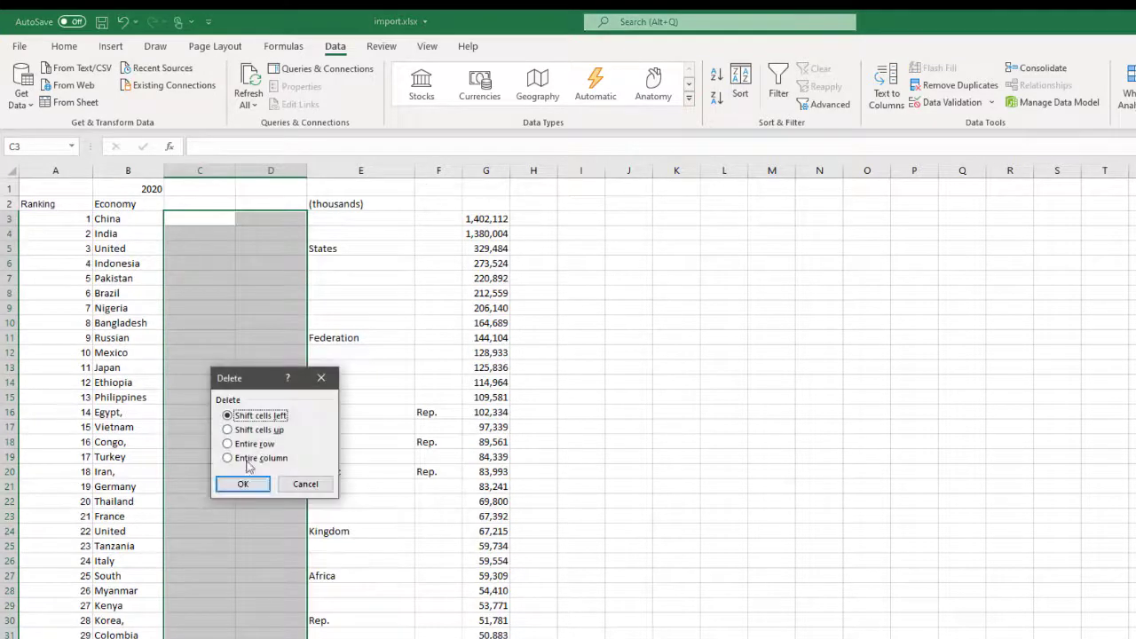
pyautogui.click(247, 481)
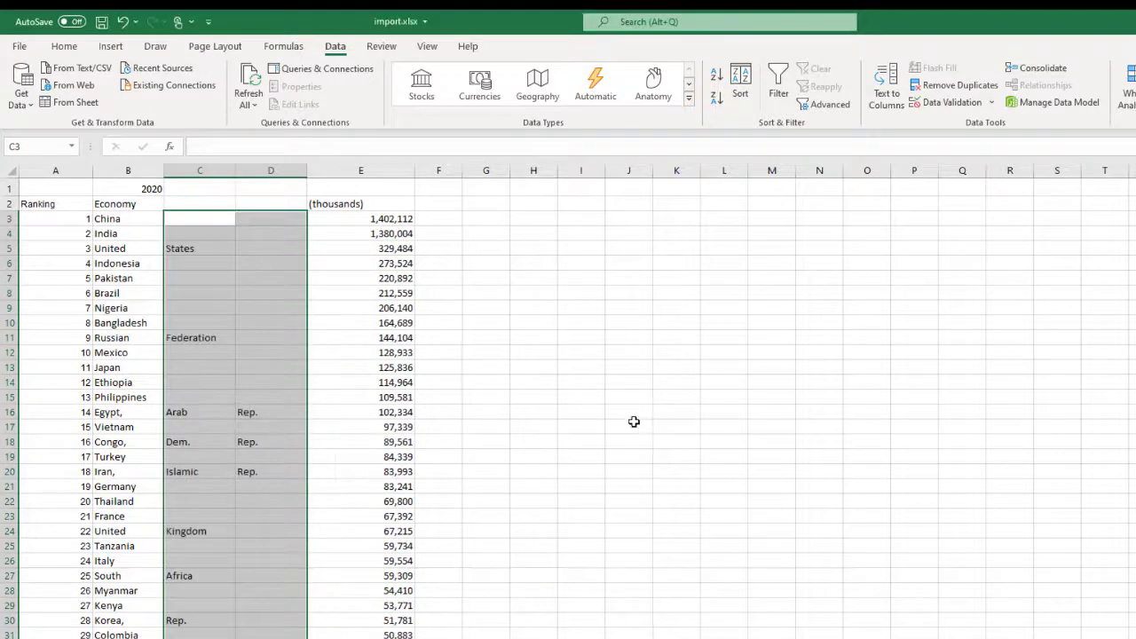
pyautogui.scroll(-8, 699, 591)
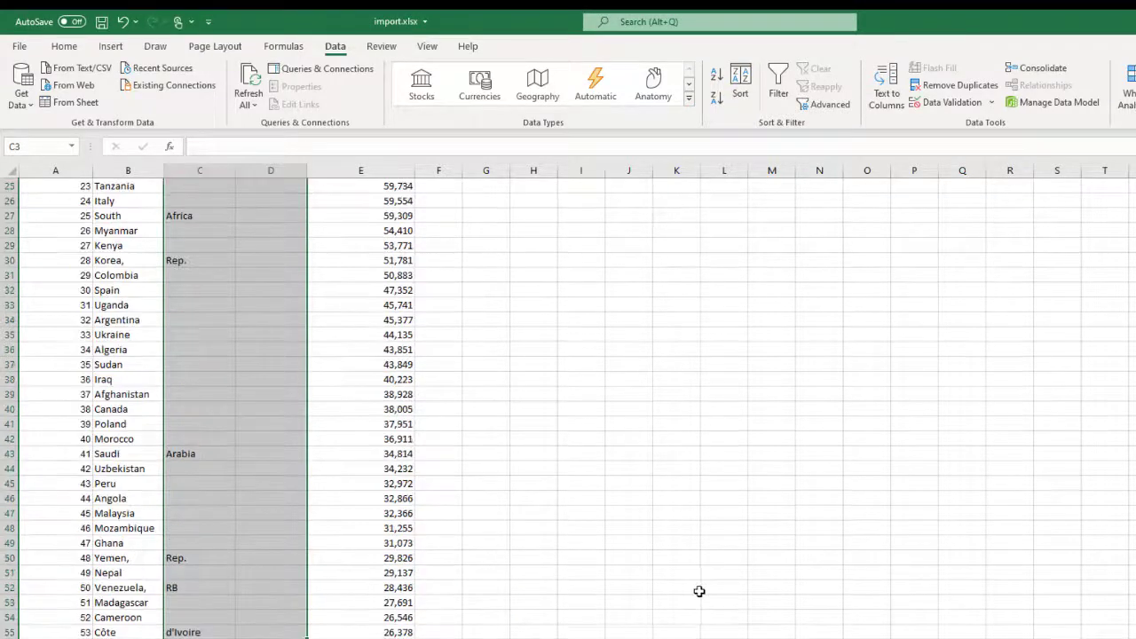
pyautogui.scroll(-3, 698, 591)
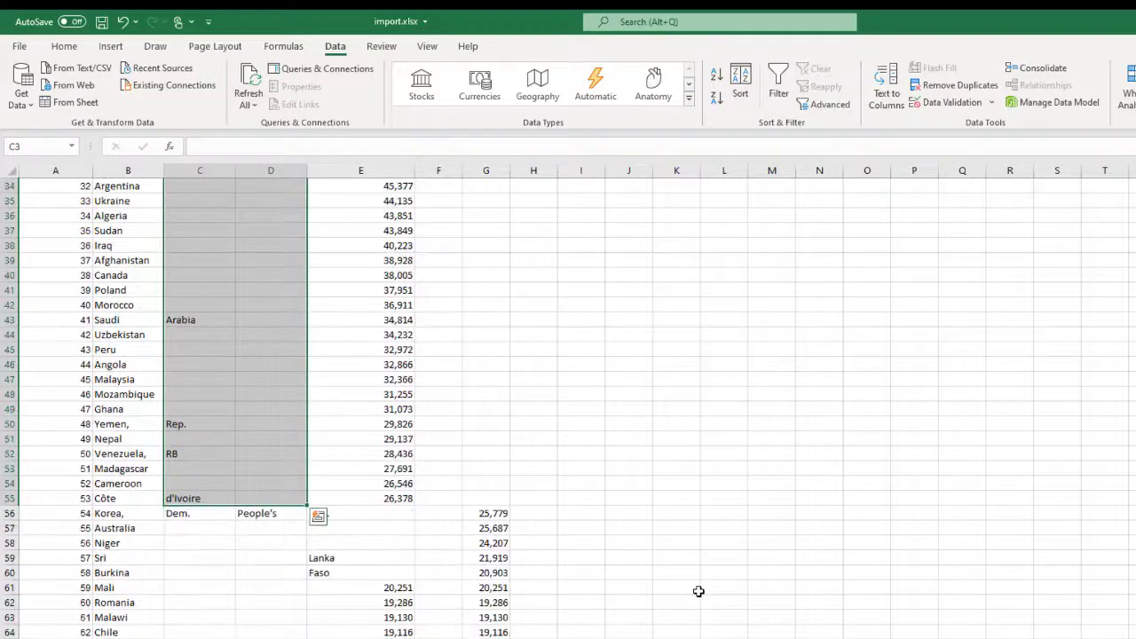
pyautogui.click(328, 547)
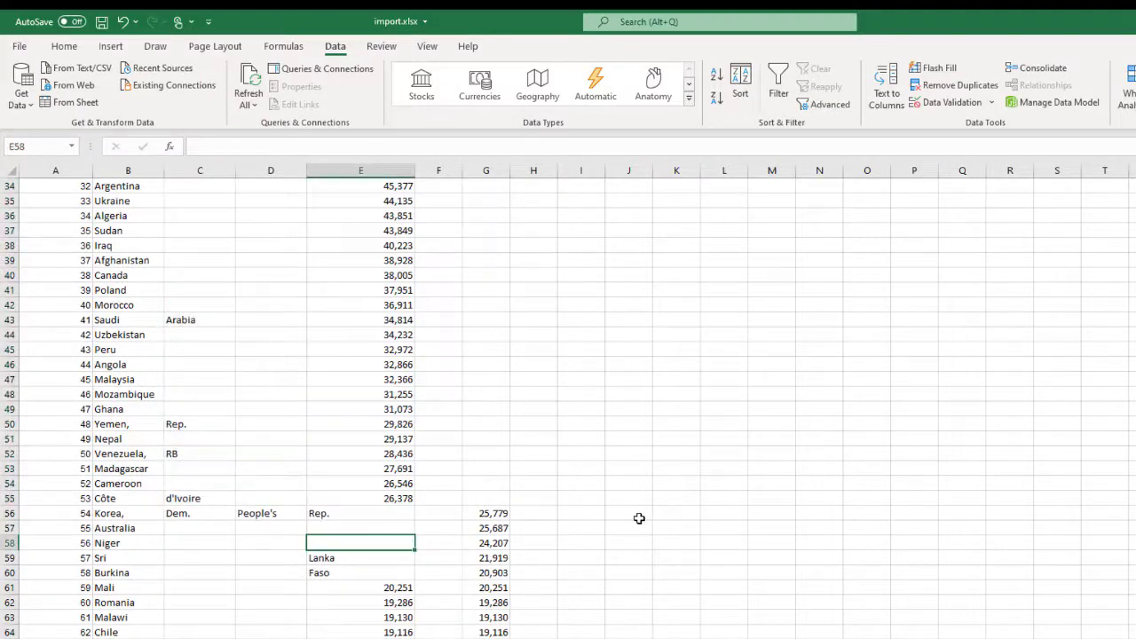
pyautogui.hotkey('ctrl', 'z')
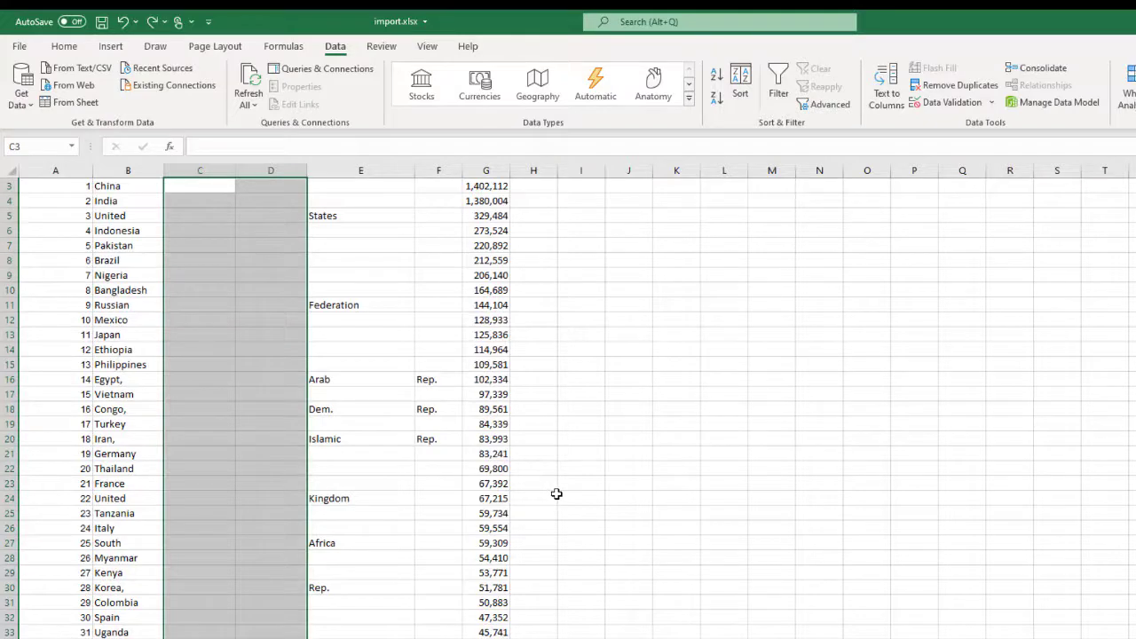
pyautogui.click(594, 494)
# Move the name parts in E3:F30 to columns C and D, starting at C3
pyautogui.scroll(1, 586, 488)
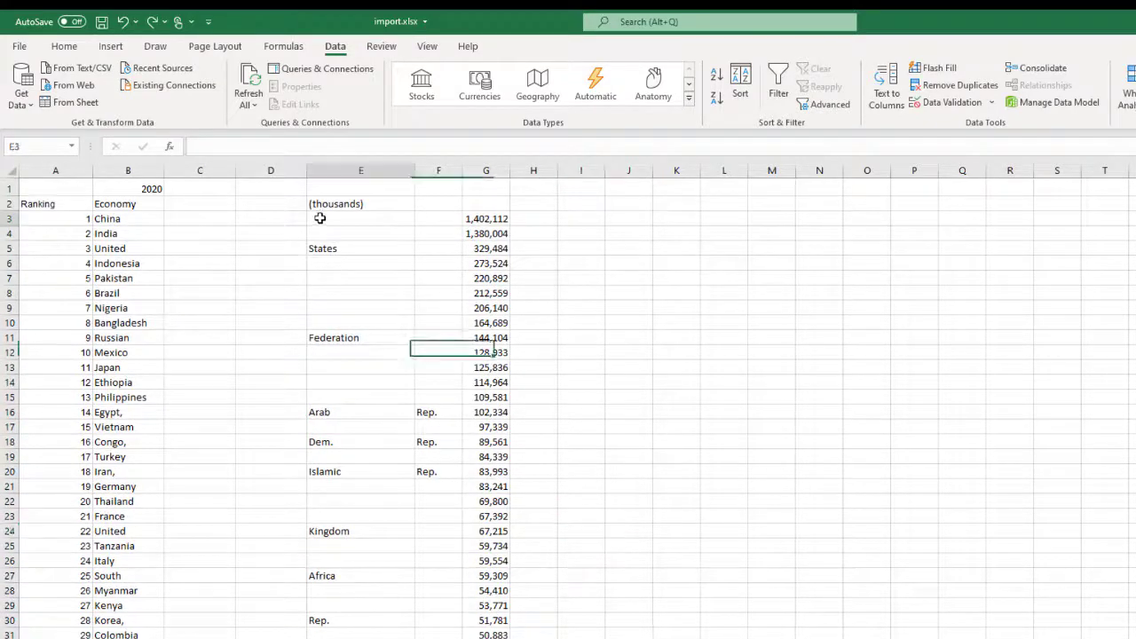
pyautogui.moveTo(355, 219); pyautogui.dragTo(424, 623)
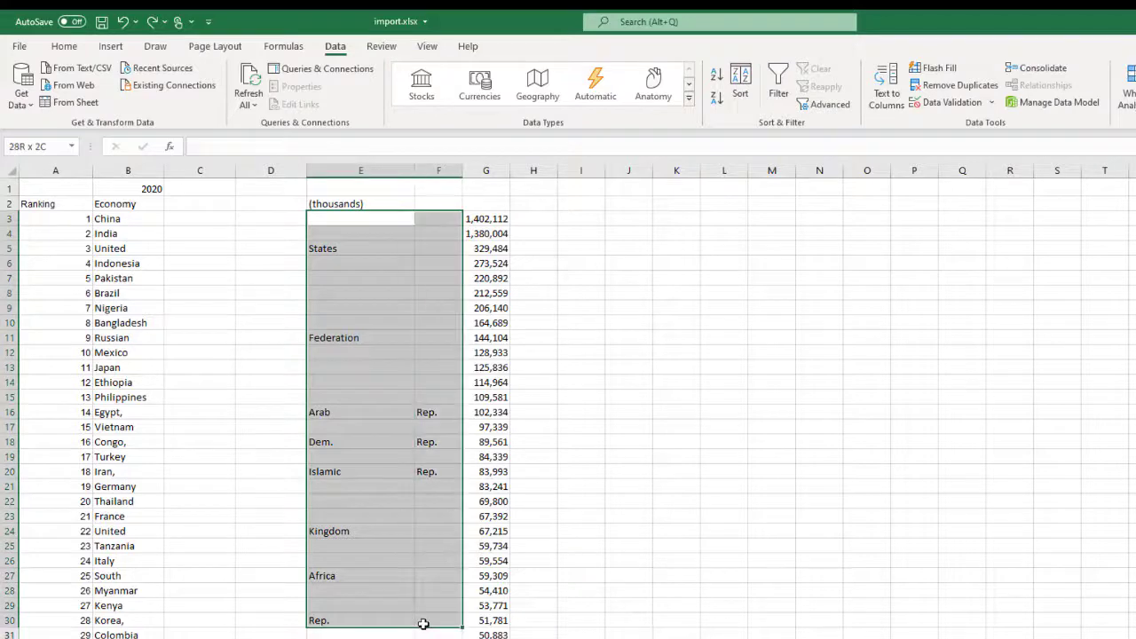
pyautogui.hotkey('ctrl', 'c')
pyautogui.click(196, 215)
pyautogui.hotkey('ctrl', 'v')
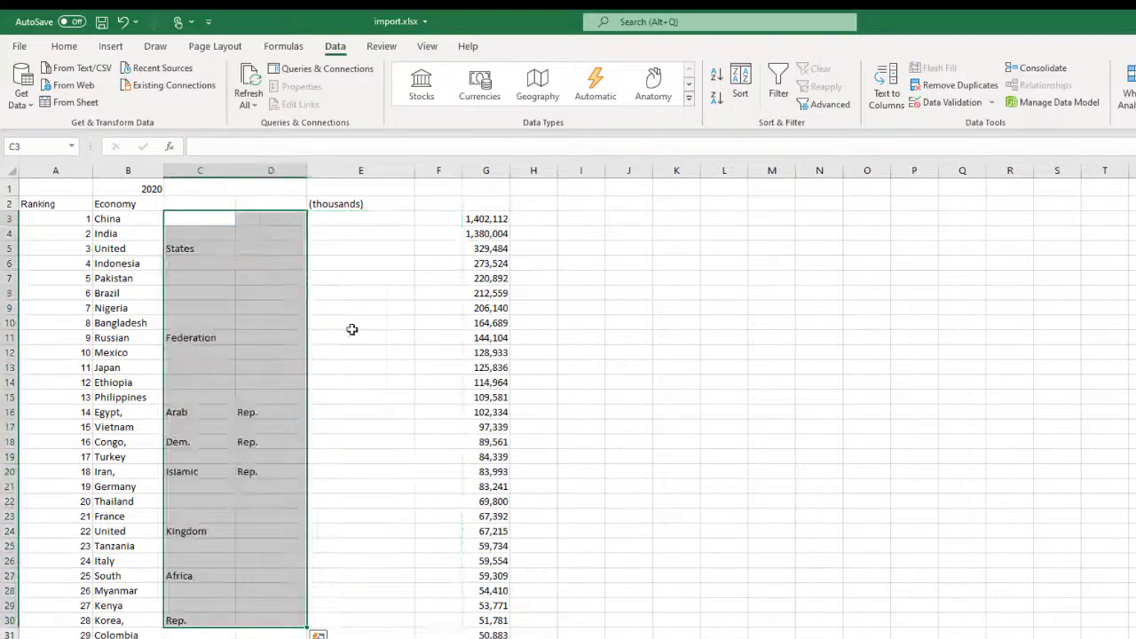
pyautogui.click(404, 493)
# Move Saudi Arabia's second name part, Arabia, from E43 to C43
pyautogui.scroll(-7, 346, 582)
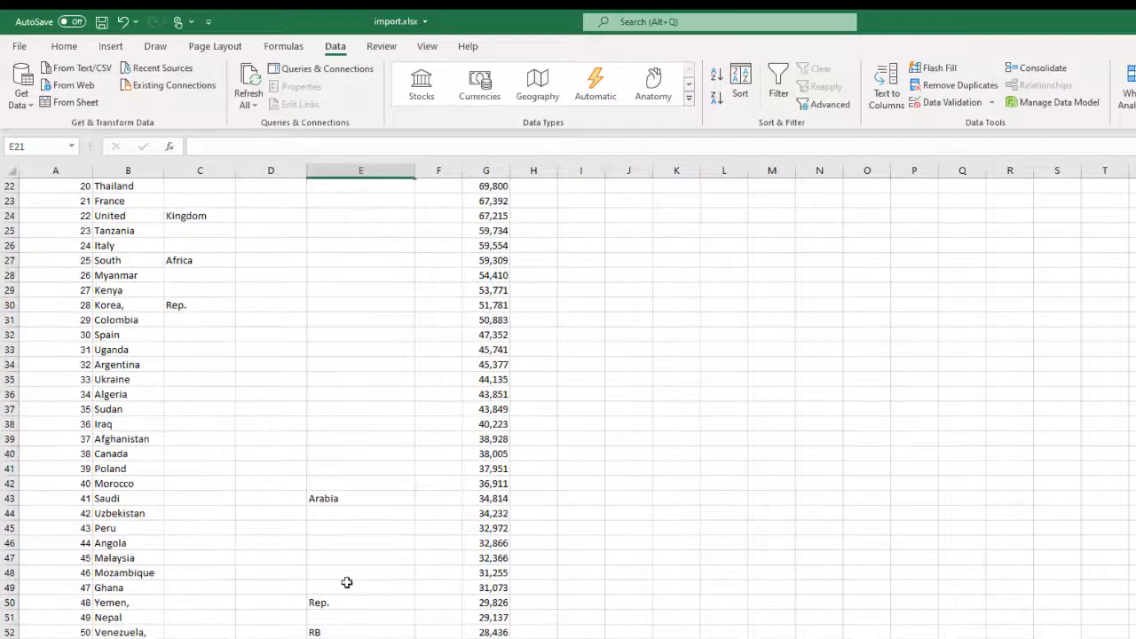
pyautogui.click(329, 493)
pyautogui.hotkey('ctrl', 'x')
pyautogui.click(188, 497)
pyautogui.hotkey('ctrl', 'v')
# Move the name parts Rep., RB and d'Ivoire from E50:E55 into column C, starting at C49
pyautogui.scroll(-4, 406, 566)
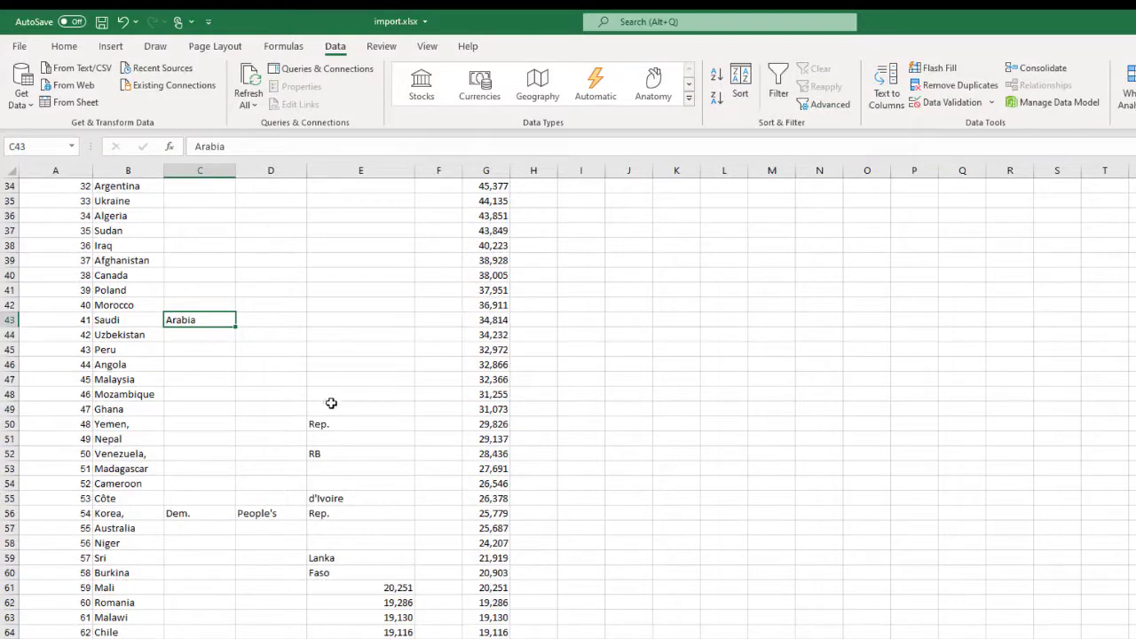
pyautogui.moveTo(325, 424); pyautogui.dragTo(328, 494)
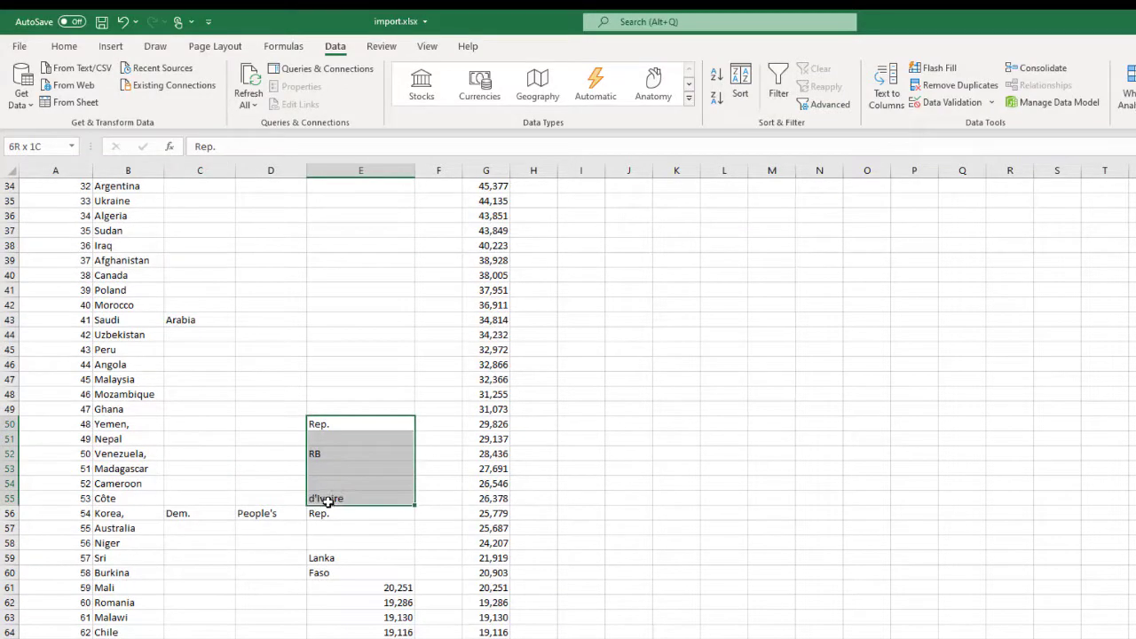
pyautogui.hotkey('ctrl', 'x')
pyautogui.click(190, 409)
pyautogui.hotkey('ctrl', 'v')
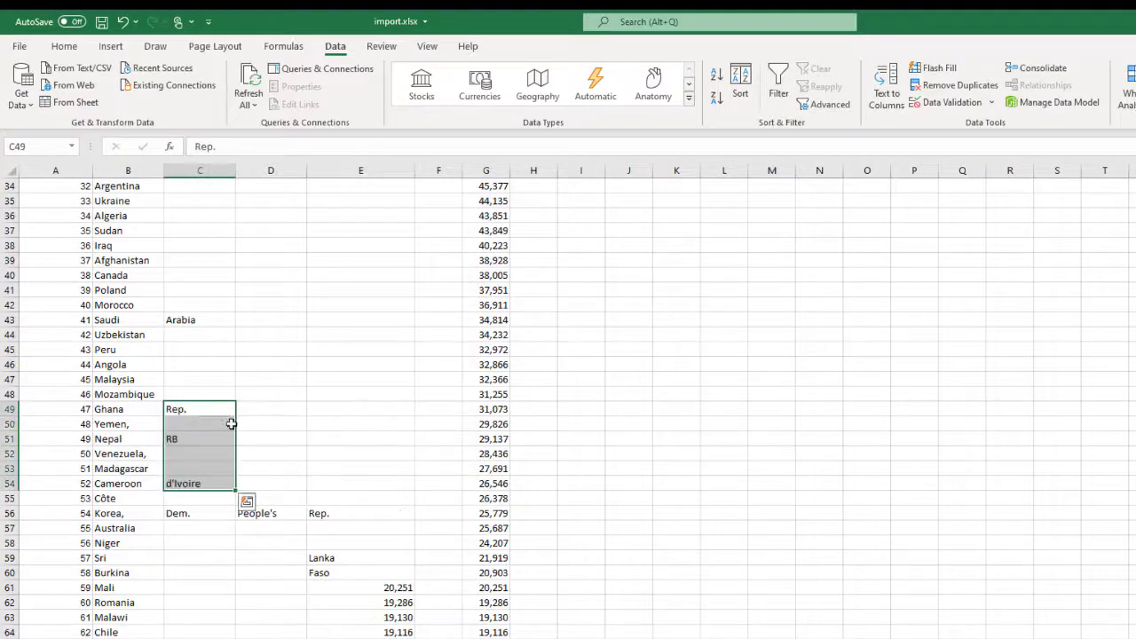
pyautogui.click(218, 543)
pyautogui.click(176, 517)
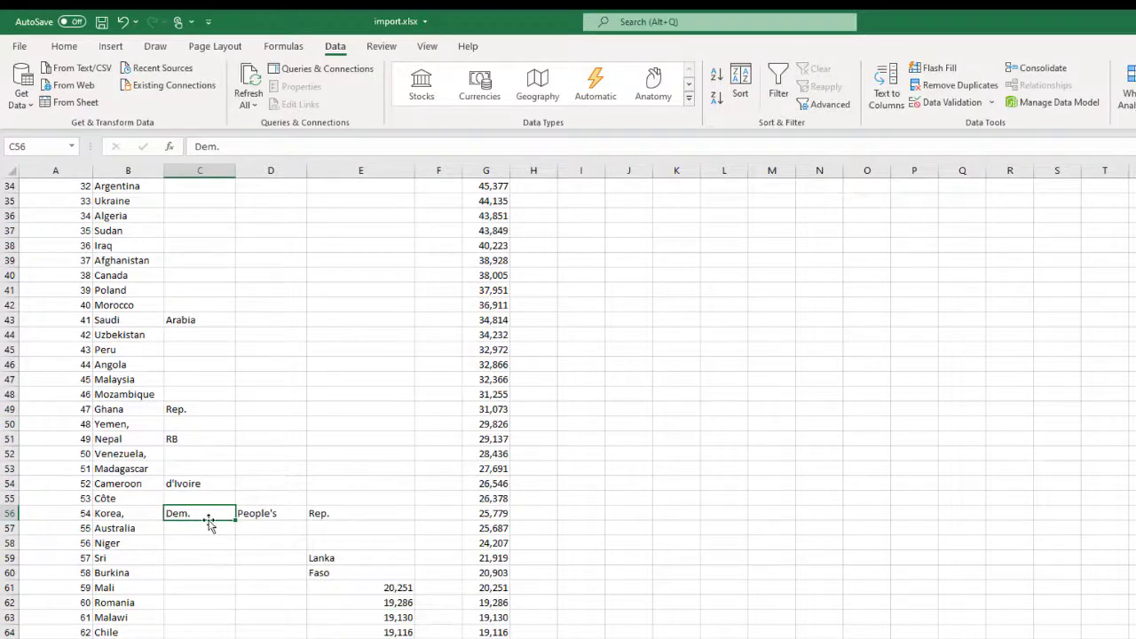
# Move Lanka and Faso from E59:E60 to C59:C60, and clear the duplicate figures in E61:E67
pyautogui.scroll(-3, 396, 615)
pyautogui.moveTo(336, 426); pyautogui.dragTo(207, 423)
pyautogui.moveTo(394, 451); pyautogui.dragTo(393, 538)
pyautogui.press('Delete')
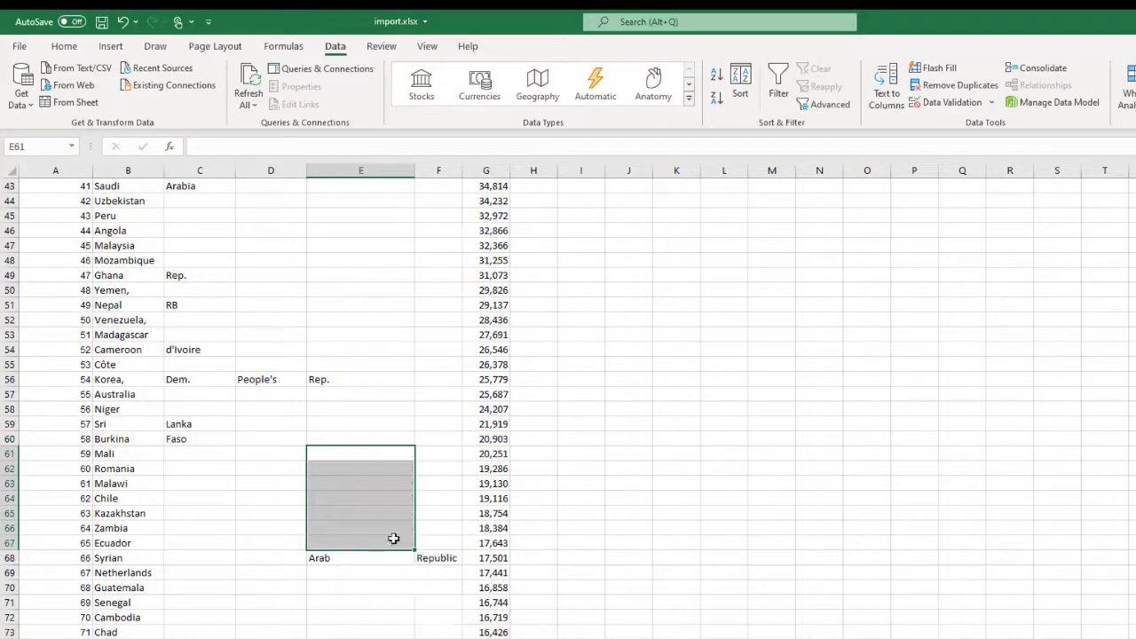
# Move the Syrian entry's name parts in row 68, placing Arab in C68 and Republic in D68
pyautogui.click(328, 561)
pyautogui.moveTo(307, 560); pyautogui.dragTo(198, 555)
pyautogui.click(420, 557)
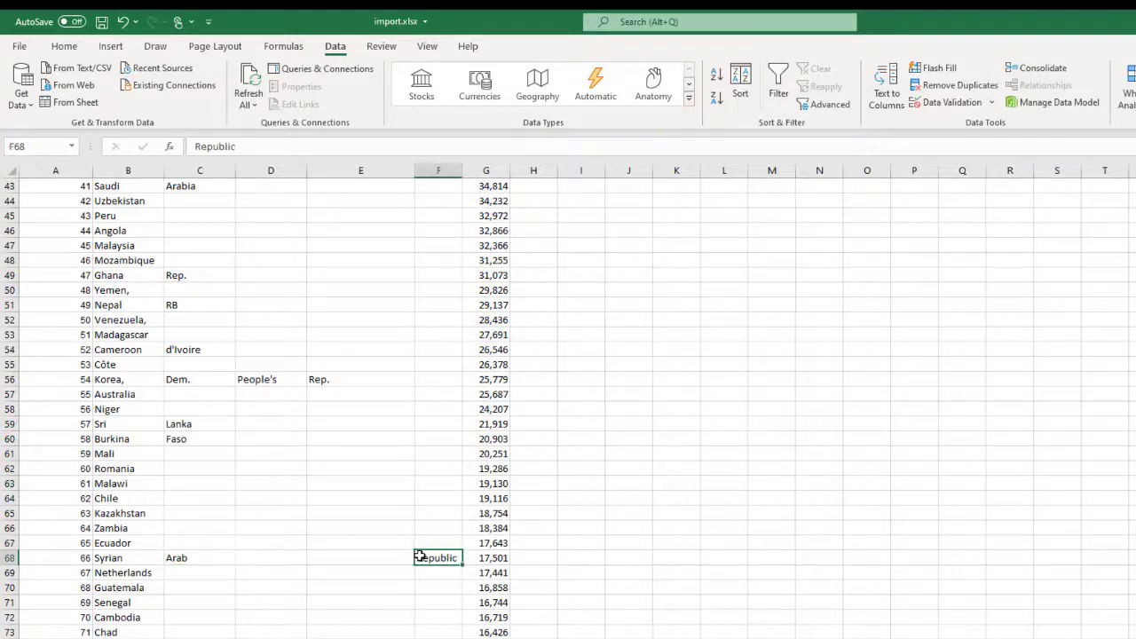
pyautogui.moveTo(420, 556); pyautogui.dragTo(241, 560)
pyautogui.scroll(-7, 302, 613)
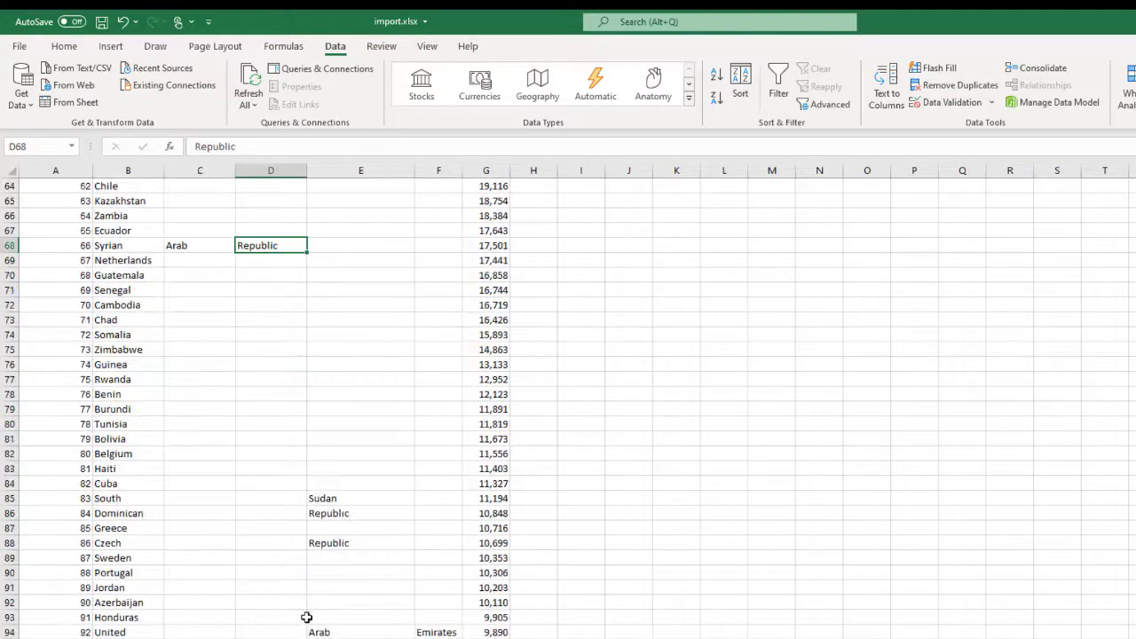
pyautogui.moveTo(330, 494); pyautogui.dragTo(438, 638)
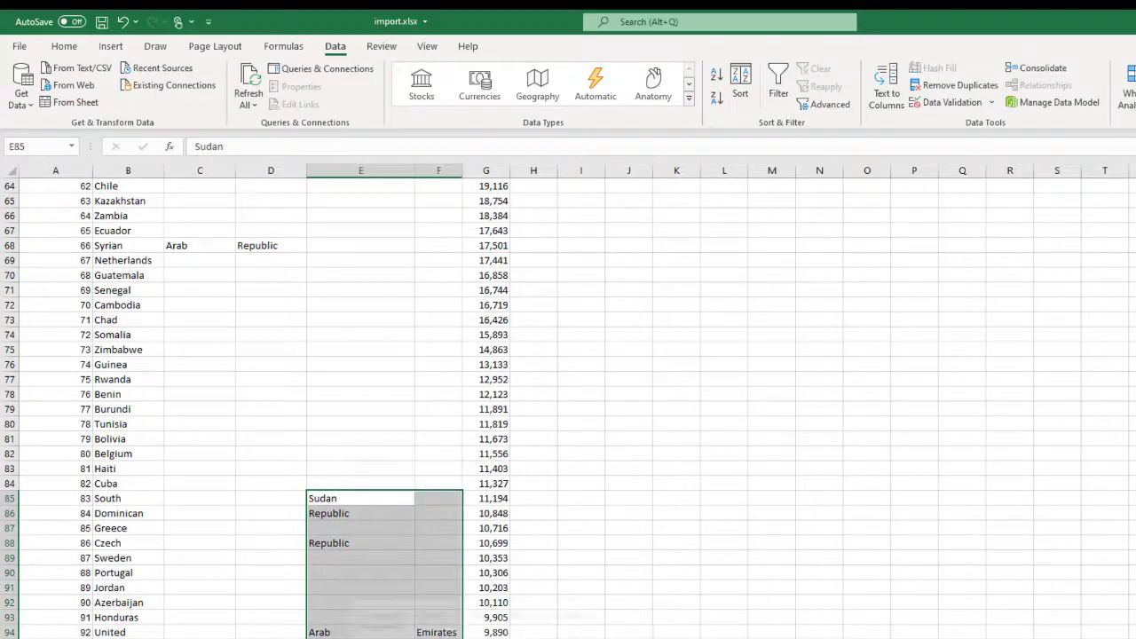
pyautogui.hotkey('ctrl', 'q')
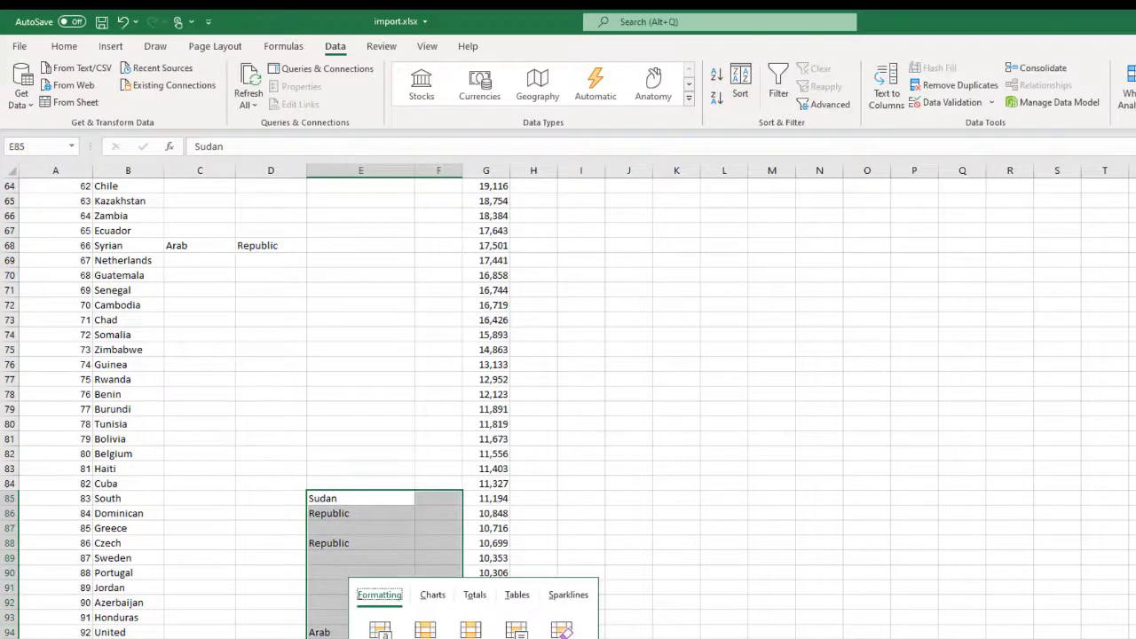
pyautogui.click(209, 497)
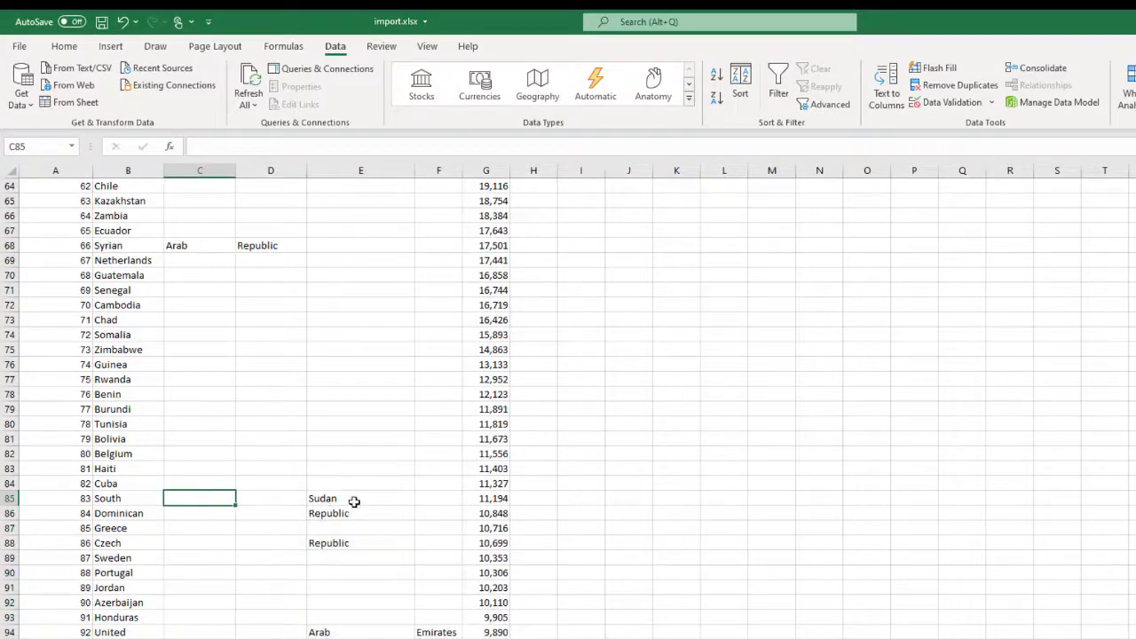
# Move the name parts in E85:F99, South Sudan to Papua New Guinea, to columns C and D starting at C85
pyautogui.moveTo(354, 502); pyautogui.dragTo(438, 638)
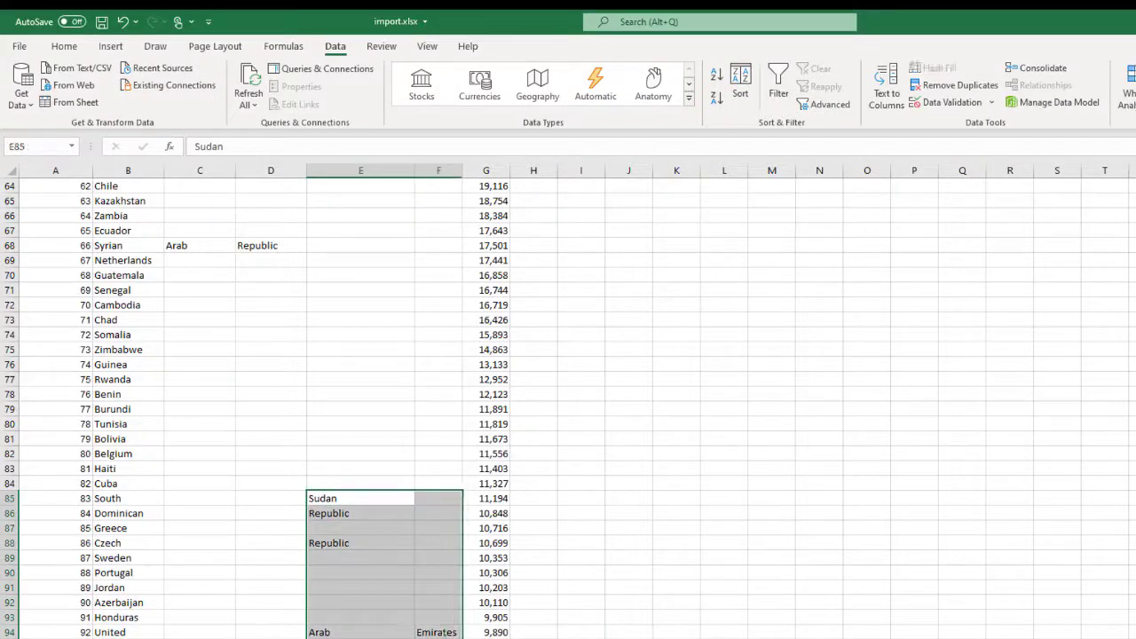
pyautogui.hotkey('ctrl', 'x')
pyautogui.click(195, 497)
pyautogui.hotkey('ctrl', 'v')
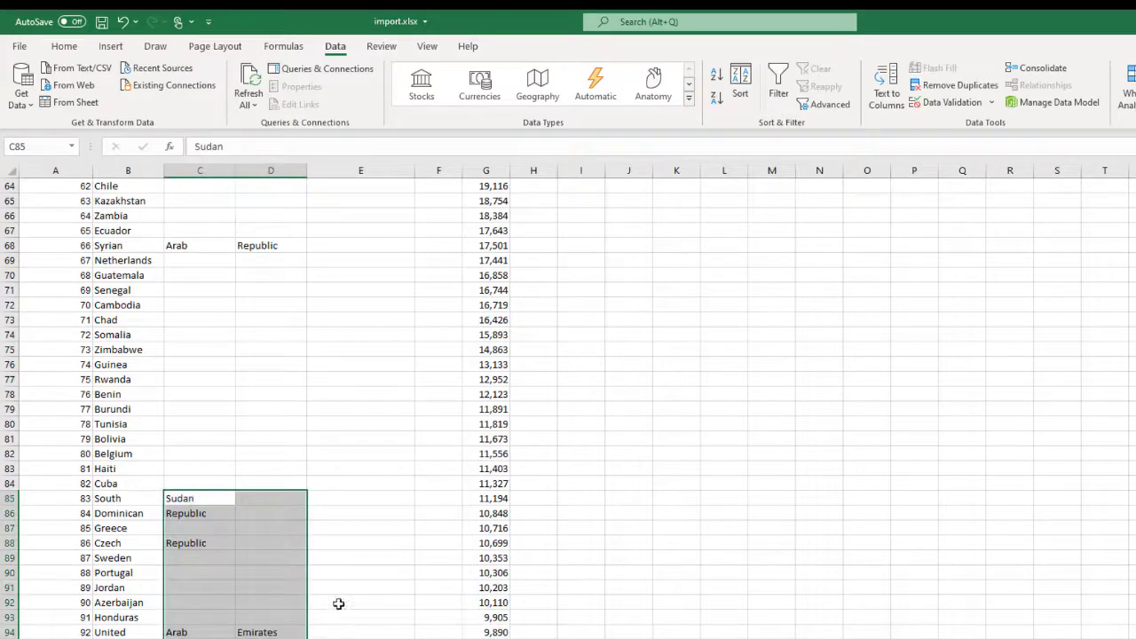
# Move Leone from E103 to C103 and PDR from E105 to C105
pyautogui.scroll(-6, 339, 603)
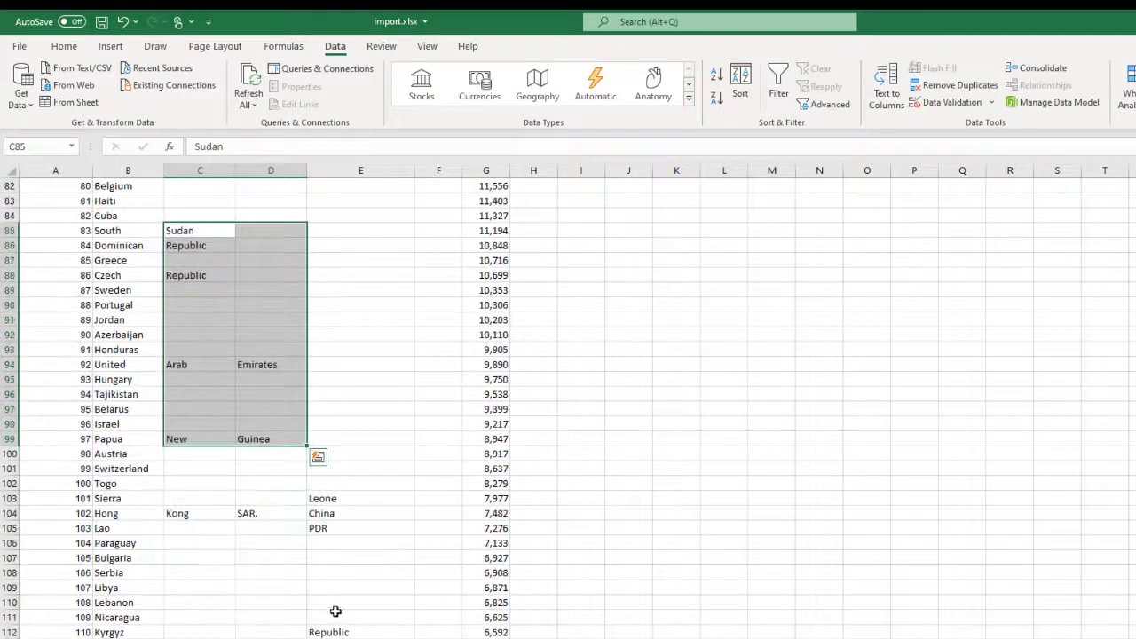
pyautogui.click(319, 497)
pyautogui.hotkey('ctrl', 'x')
pyautogui.click(175, 498)
pyautogui.hotkey('ctrl', 'v')
pyautogui.click(324, 530)
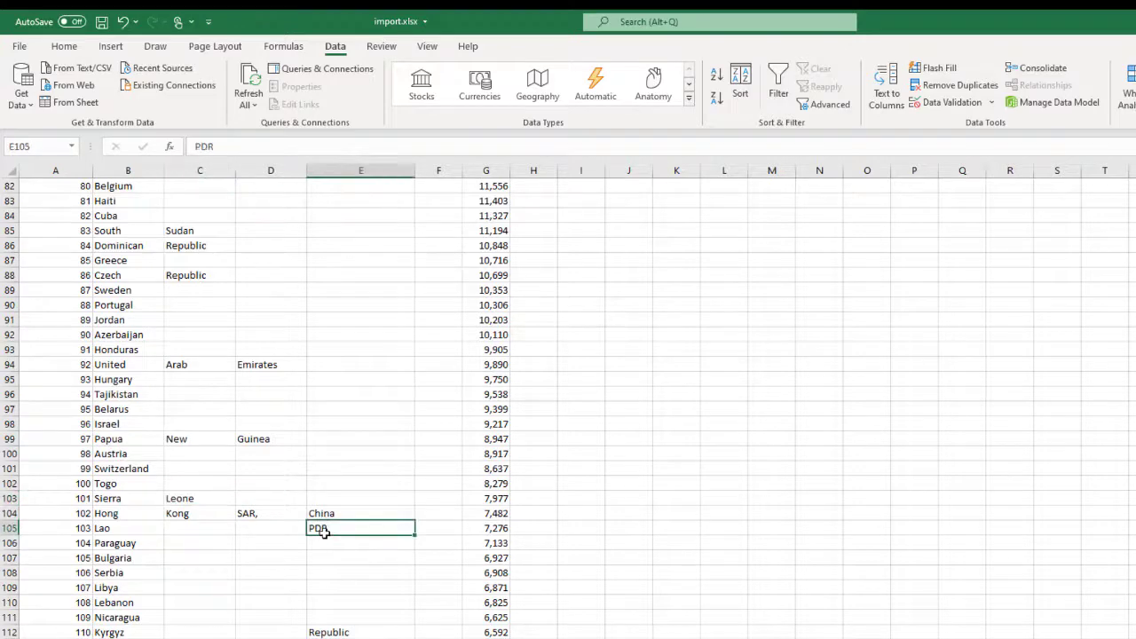
pyautogui.hotkey('ctrl', 'x')
pyautogui.click(195, 529)
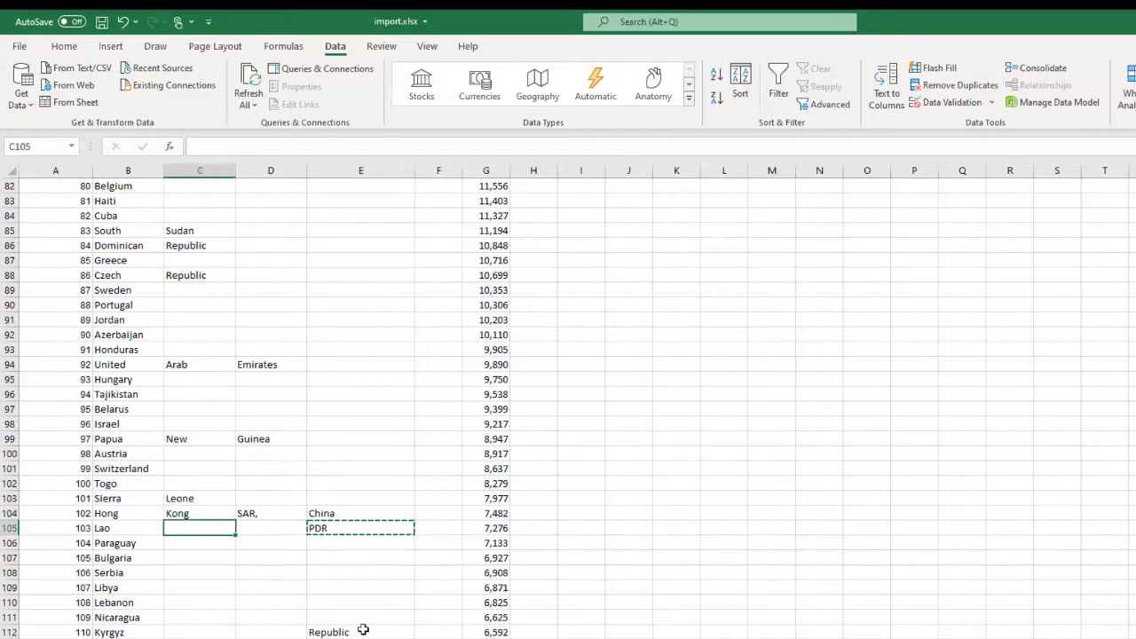
pyautogui.hotkey('ctrl', 'v')
# Move the name parts in E112:E123, Kyrgyz Republic to New Zealand, to column C starting at C112
pyautogui.scroll(-4, 341, 632)
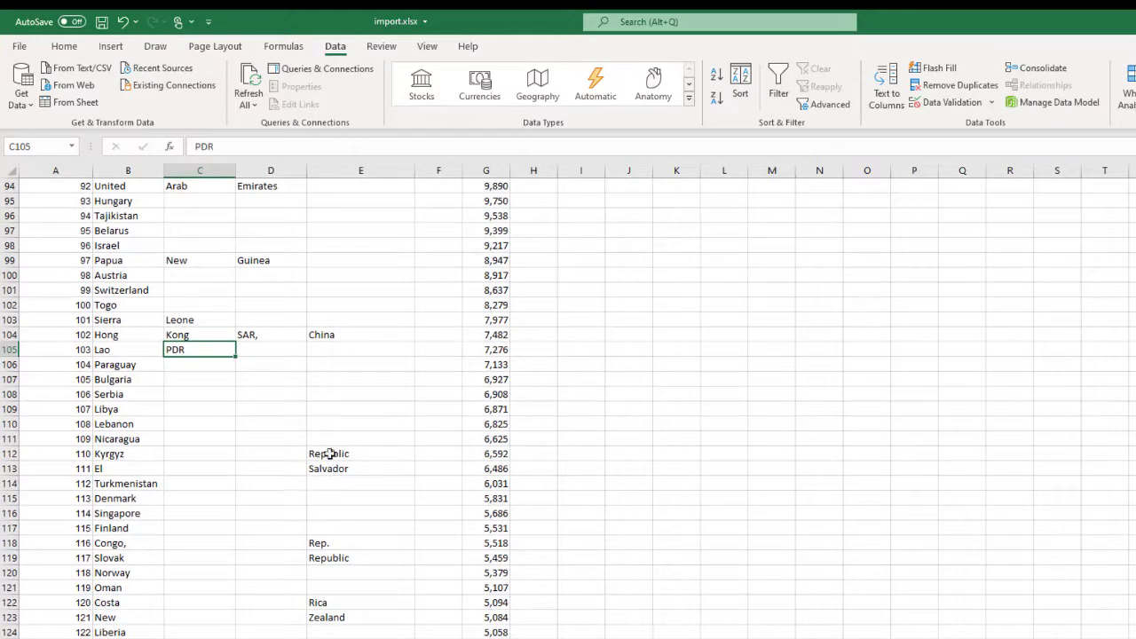
pyautogui.moveTo(329, 451); pyautogui.dragTo(333, 621)
pyautogui.hotkey('ctrl', 'x')
pyautogui.click(193, 451)
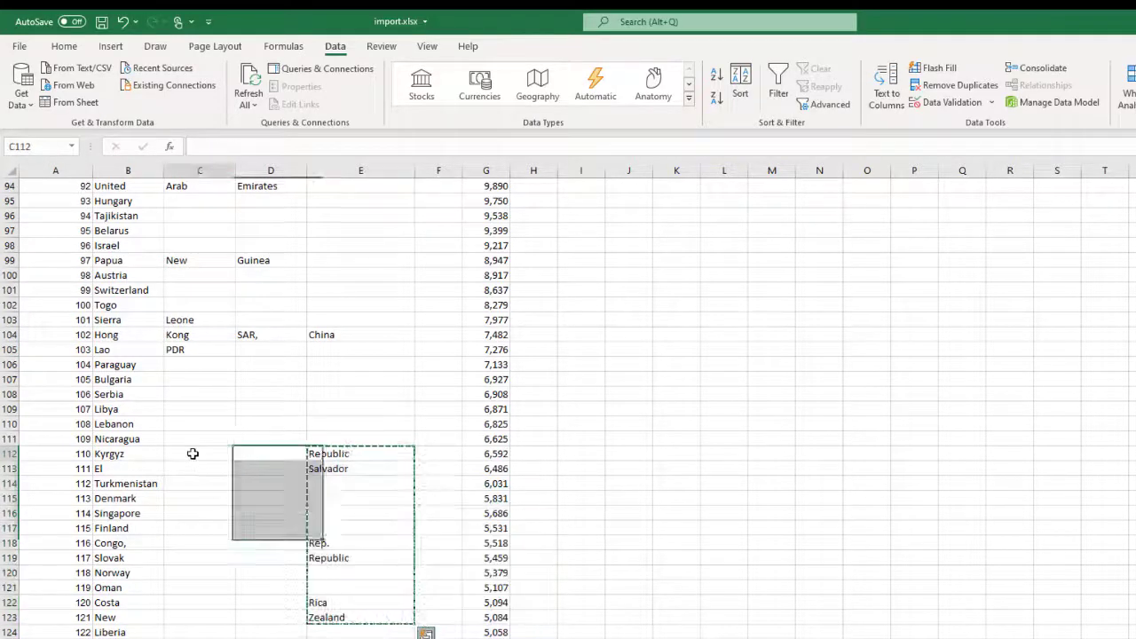
pyautogui.hotkey('ctrl', 'v')
# Move African Republic from E126:F126 to C126:D126 and Bosnia's name parts from E134:F134 to C134:D134
pyautogui.scroll(-4, 386, 581)
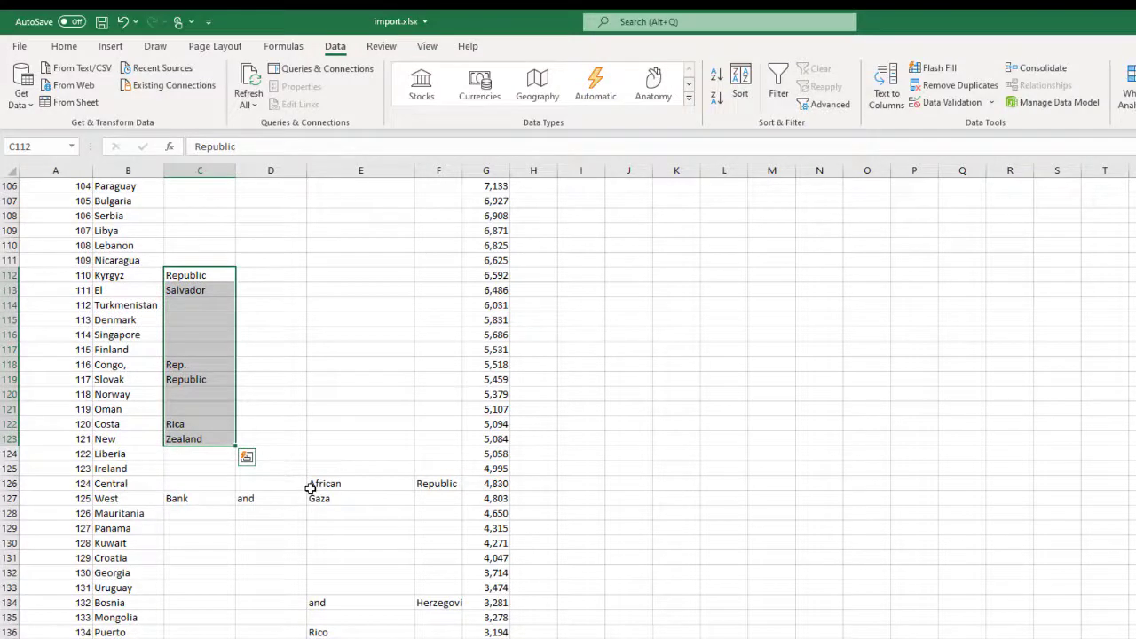
pyautogui.moveTo(311, 486); pyautogui.dragTo(423, 482)
pyautogui.hotkey('ctrl', 'x')
pyautogui.click(176, 484)
pyautogui.hotkey('ctrl', 'v')
pyautogui.moveTo(333, 603); pyautogui.dragTo(435, 602)
pyautogui.hotkey('ctrl', 'x')
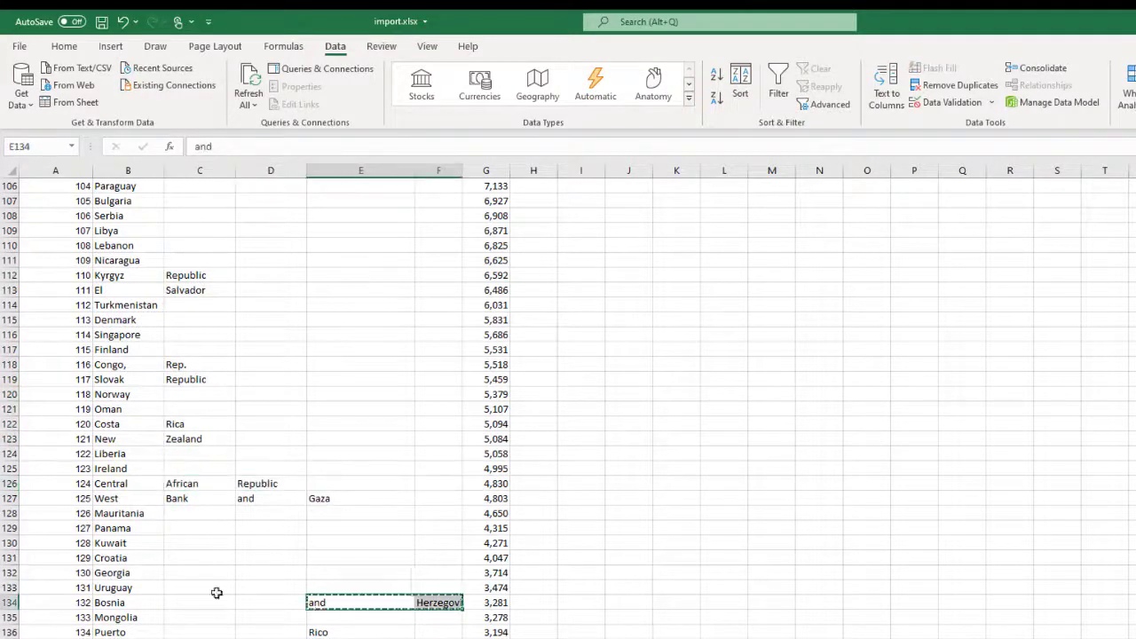
pyautogui.click(195, 603)
pyautogui.hotkey('ctrl', 'v')
# Move the displaced name parts in rows 136 to 155, Puerto Rico to Trinidad and Tobago, into columns C and D
pyautogui.click(432, 410)
pyautogui.press('Delete')
pyautogui.click(334, 440)
pyautogui.hotkey('ctrl', 'x')
pyautogui.click(194, 436)
pyautogui.hotkey('ctrl', 'v')
# Move the displaced name parts in rows 166 to 189, Solomon Islands to Micronesia, into the columns starting at C
pyautogui.click(334, 514)
pyautogui.hotkey('ctrl', 'x')
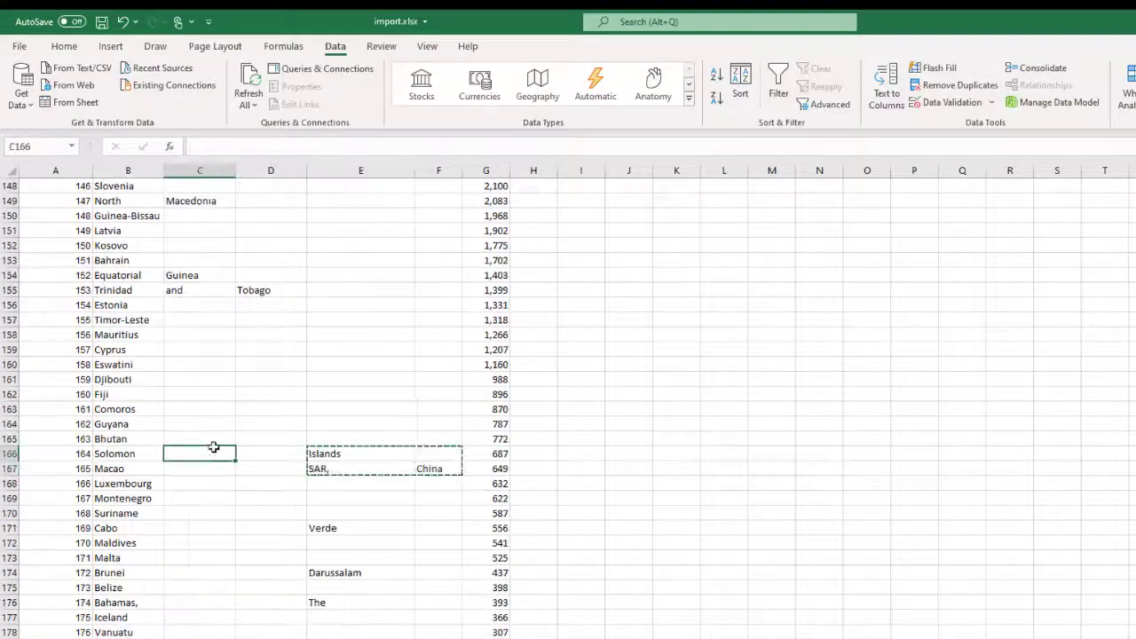
pyautogui.click(197, 574)
pyautogui.hotkey('ctrl', 'v')
pyautogui.scroll(-3, 266, 568)
pyautogui.moveTo(334, 528); pyautogui.dragTo(335, 543)
pyautogui.hotkey('ctrl', 'x')
pyautogui.click(197, 529)
pyautogui.hotkey('ctrl', 'v')
pyautogui.scroll(-2, 316, 560)
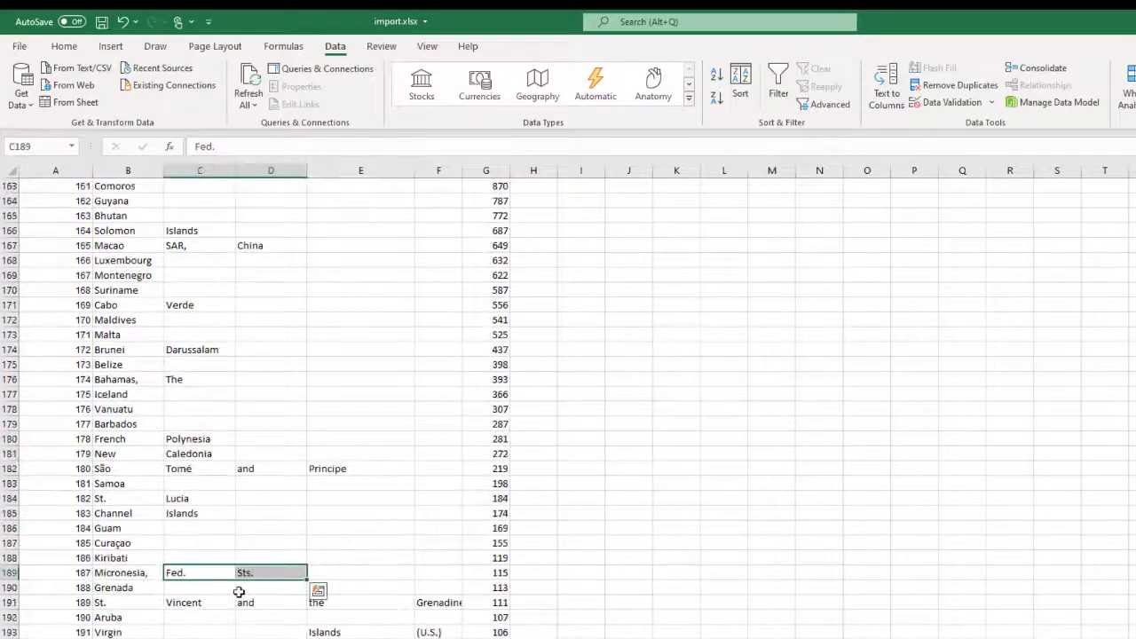
# Move the displaced name parts of Virgin Islands (U.S.), Antigua and Barbuda, and Isle of Man to columns C and D
pyautogui.moveTo(433, 618); pyautogui.dragTo(434, 631)
pyautogui.hotkey('ctrl', 'x')
pyautogui.click(197, 631)
pyautogui.hotkey('ctrl', 'v')
pyautogui.scroll(-4, 266, 577)
# Move the displaced name parts in rows 200 to 215, Cayman Islands to British Virgin Islands, into the columns starting at C
pyautogui.moveTo(329, 498); pyautogui.dragTo(433, 513)
pyautogui.hotkey('ctrl', 'x')
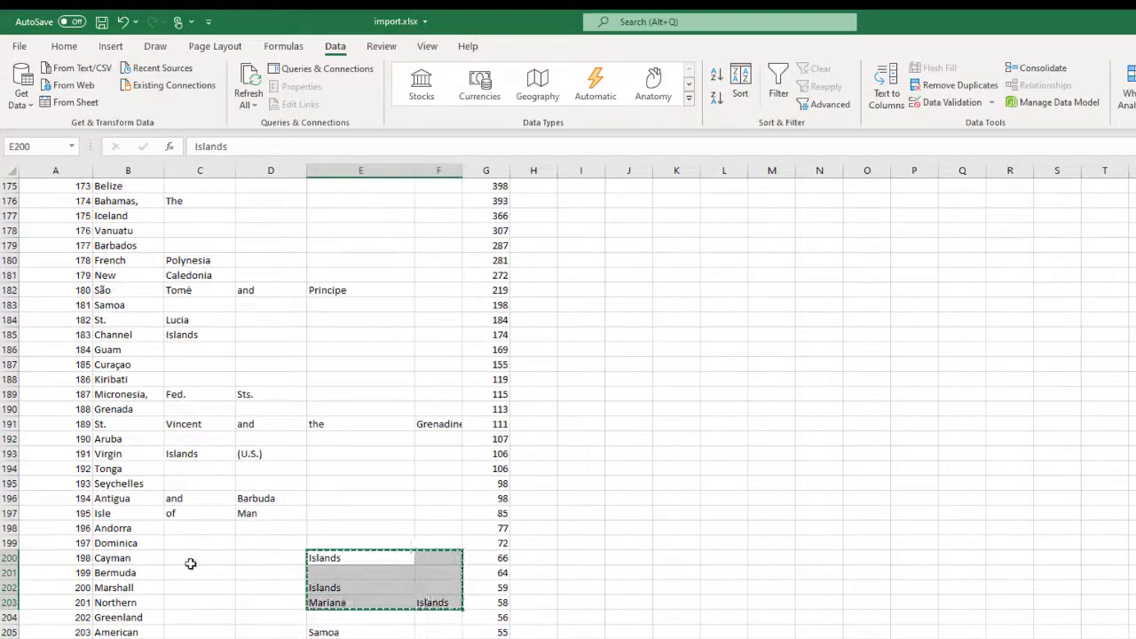
pyautogui.scroll(-3, 466, 587)
pyautogui.click(335, 483)
pyautogui.hotkey('ctrl', 'x')
pyautogui.click(199, 484)
pyautogui.hotkey('ctrl', 'v')
pyautogui.moveTo(338, 528); pyautogui.dragTo(203, 544)
pyautogui.click(336, 573)
pyautogui.hotkey('ctrl', 'x')
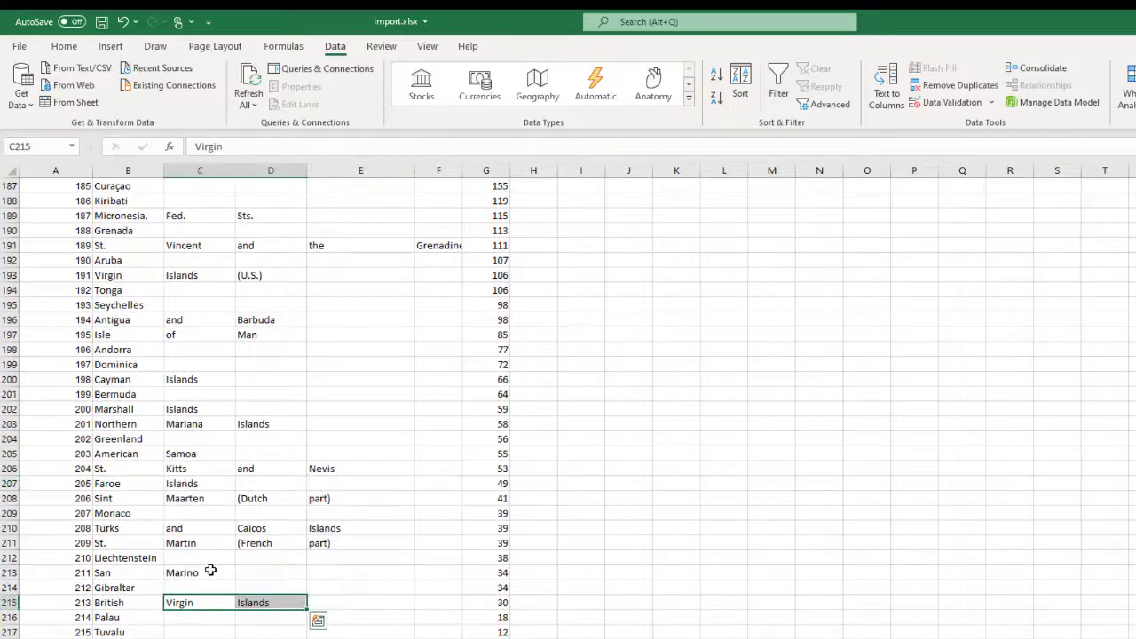
# AutoFit the widths of columns B through F to their contents
pyautogui.click(361, 260)
pyautogui.moveTo(435, 170); pyautogui.dragTo(129, 170)
pyautogui.doubleClick(163, 169)
pyautogui.click(569, 290)
# Review the list back to its first rows, checking the split country name parts in columns C and D
pyautogui.scroll(20, 474, 357)
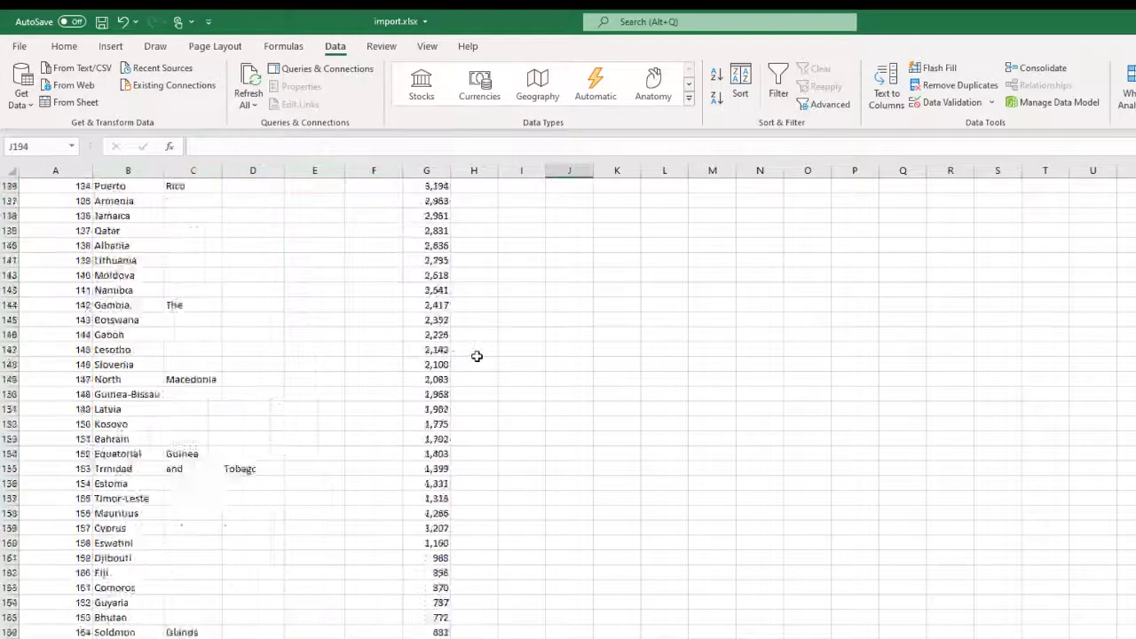
pyautogui.scroll(17, 447, 354)
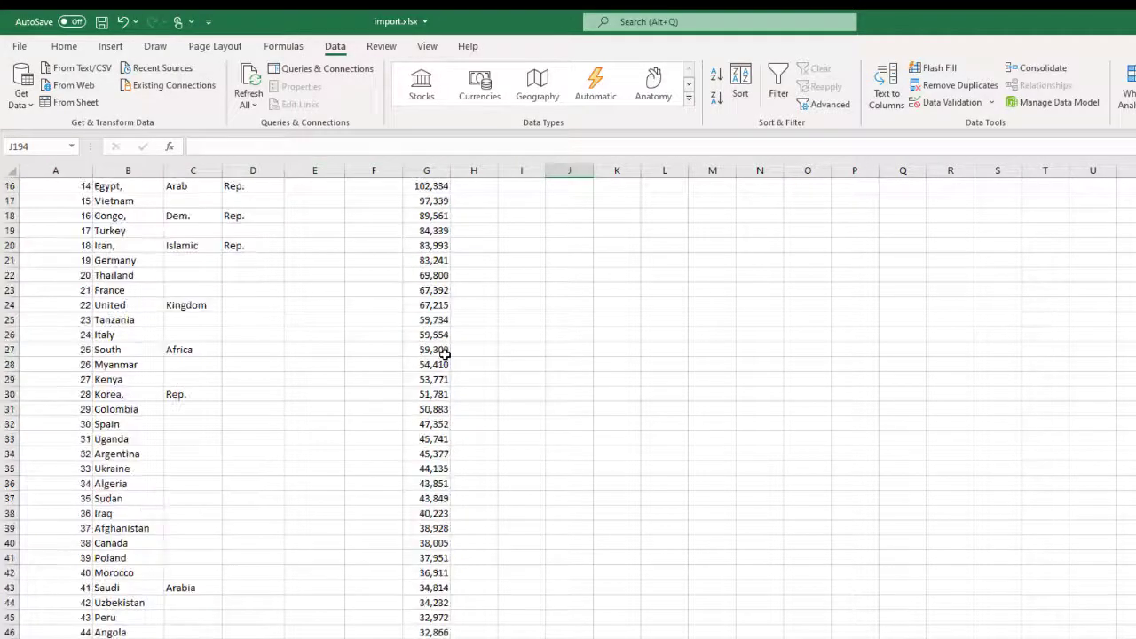
pyautogui.scroll(5, 445, 355)
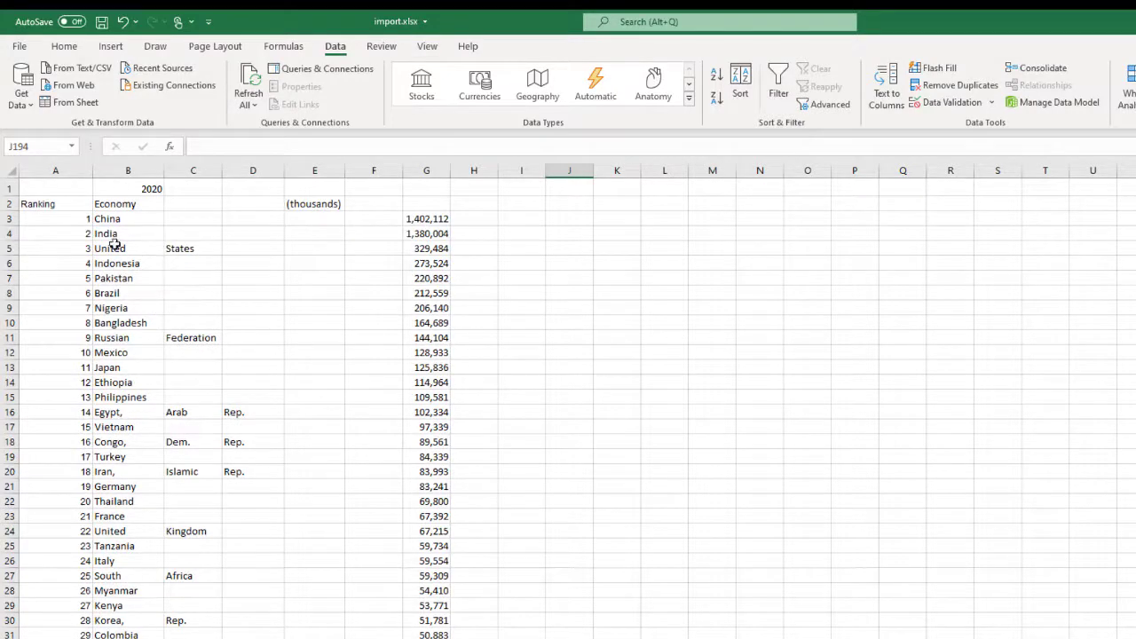
pyautogui.click(192, 248)
pyautogui.click(194, 339)
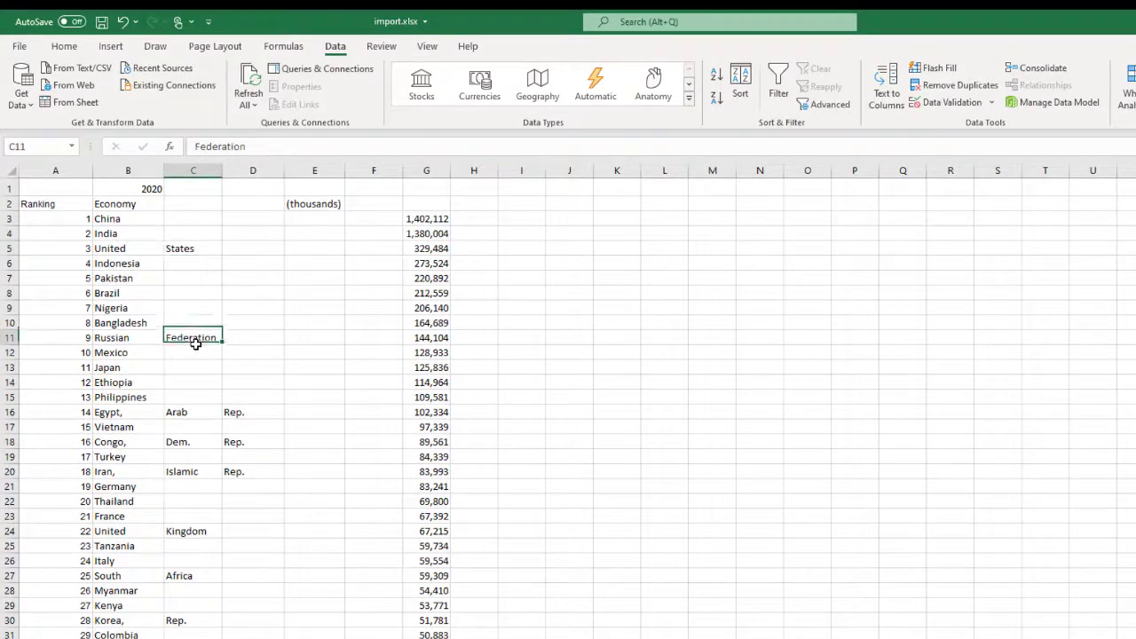
pyautogui.click(182, 412)
pyautogui.click(229, 412)
pyautogui.click(194, 443)
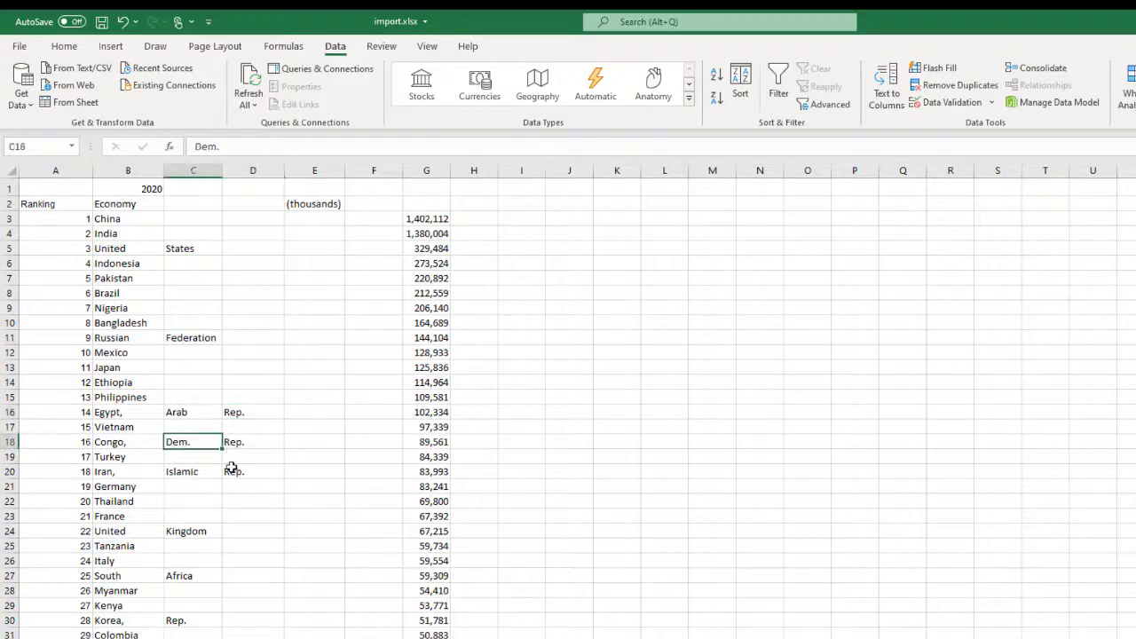
pyautogui.click(231, 471)
pyautogui.click(183, 471)
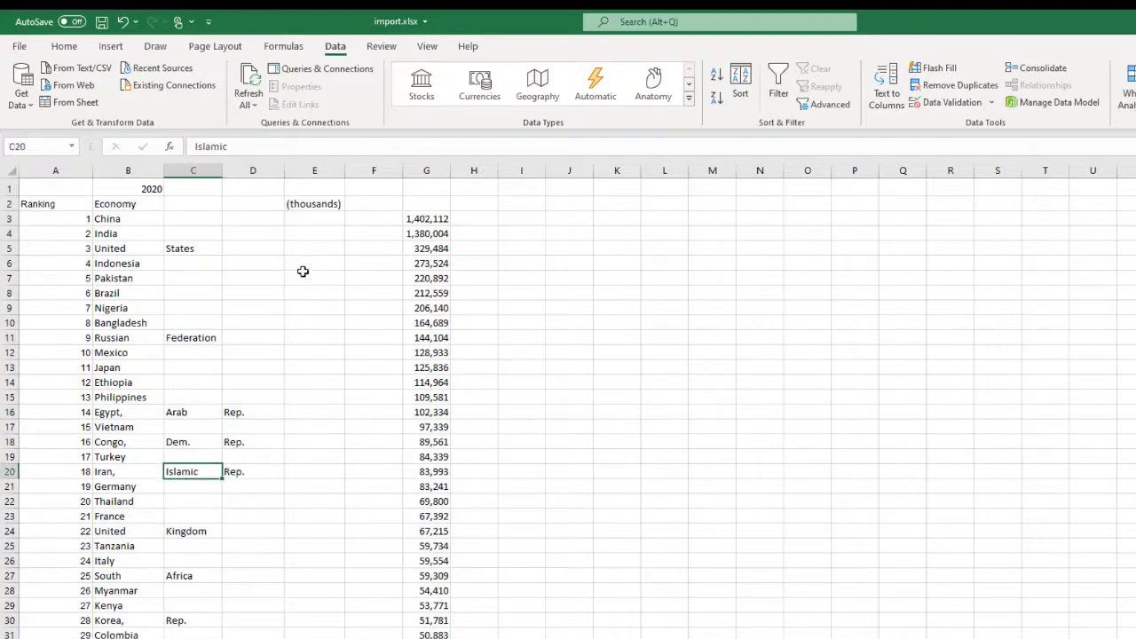
# Move the (thousands) heading from E2 to G2 above the population figures
pyautogui.click(322, 204)
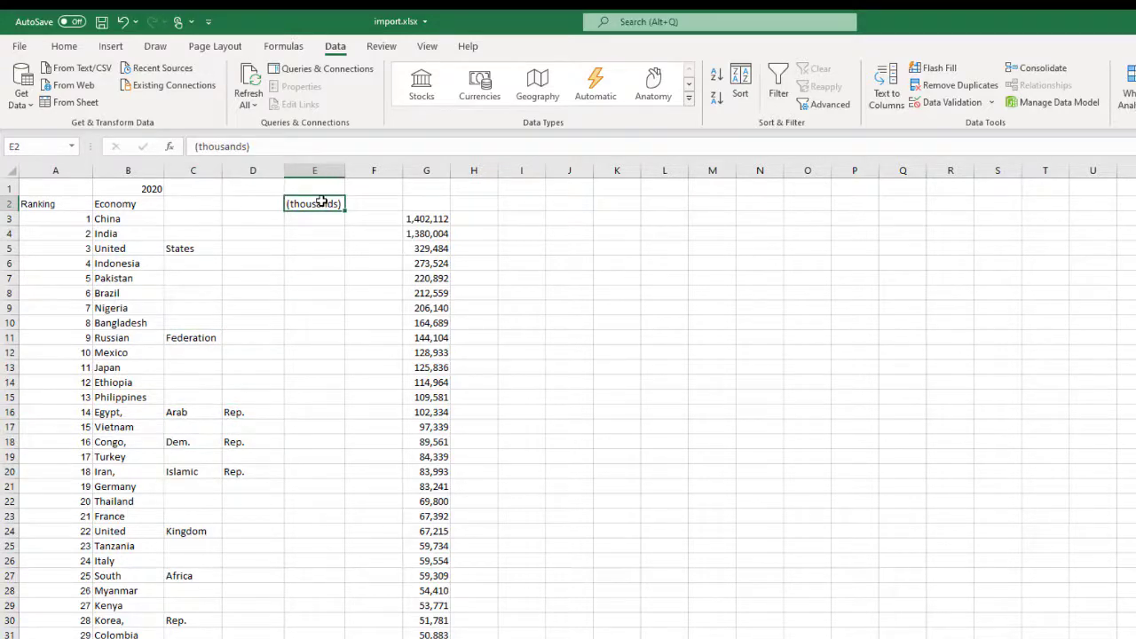
pyautogui.click(438, 201)
pyautogui.hotkey('ctrl', 'v')
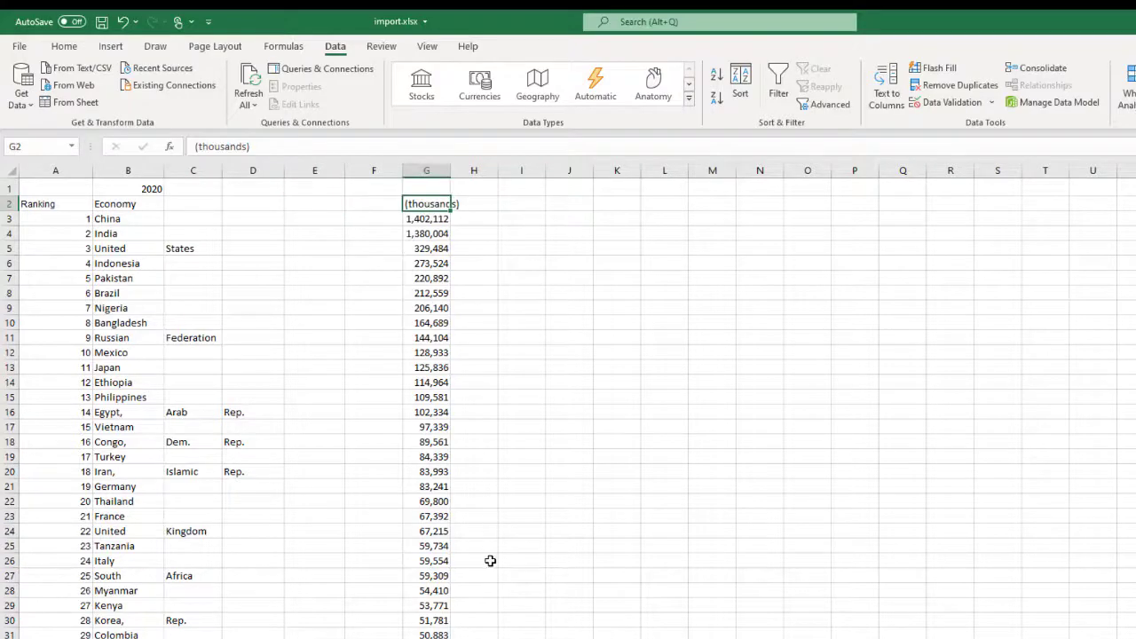
# Clear 2020 from B1 and delete the empty first row
pyautogui.scroll(-20, 490, 561)
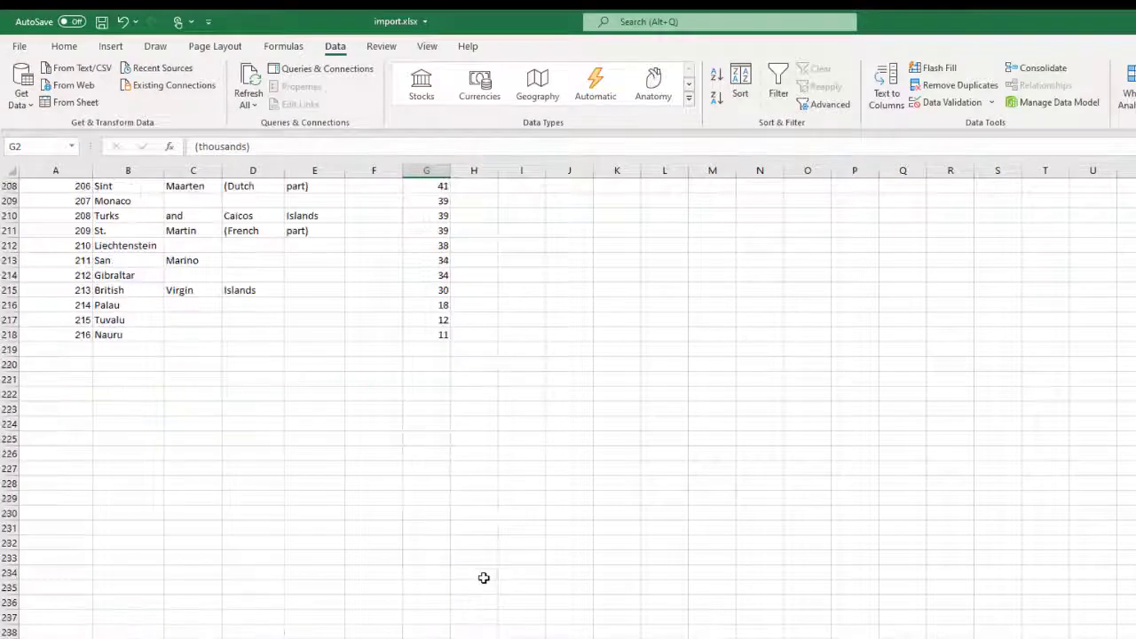
pyautogui.scroll(-8, 484, 578)
pyautogui.scroll(20, 482, 578)
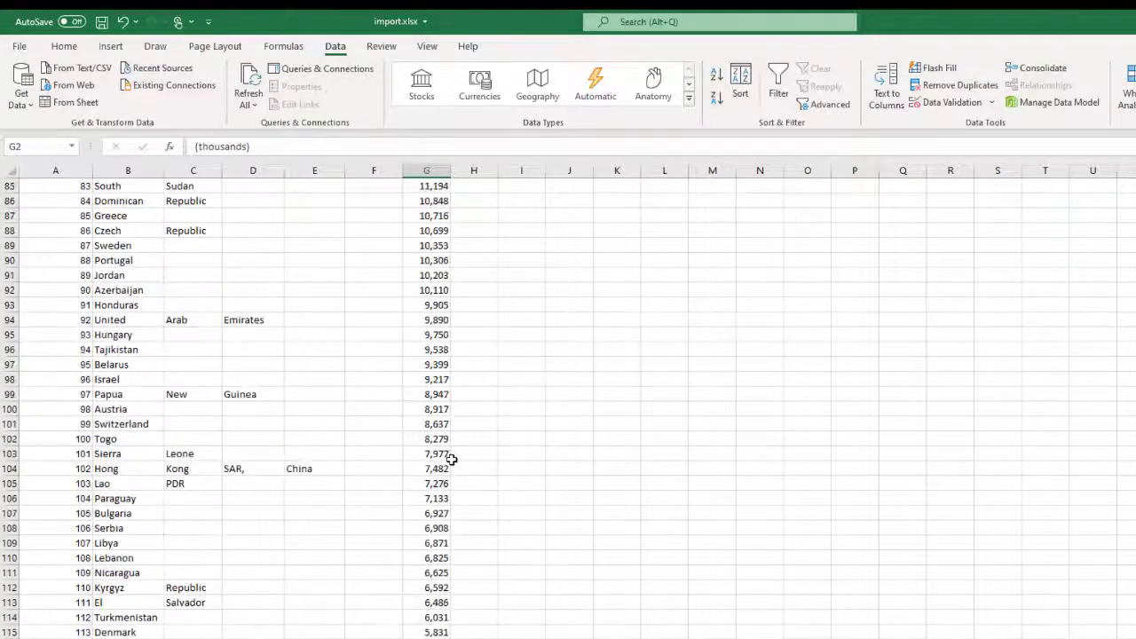
pyautogui.scroll(20, 452, 459)
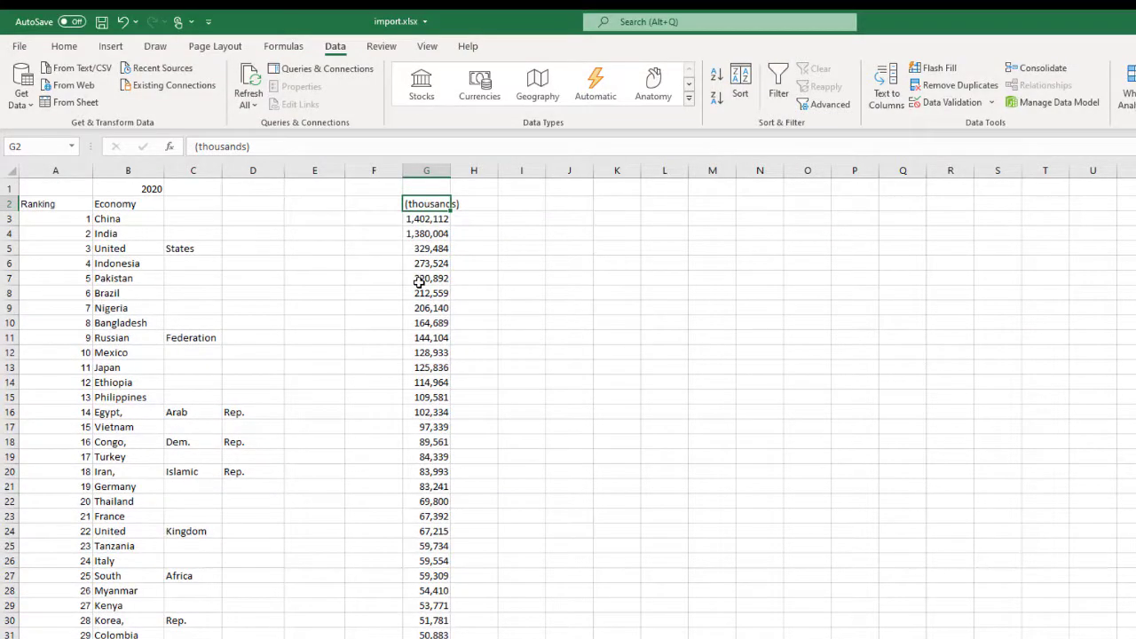
pyautogui.click(154, 189)
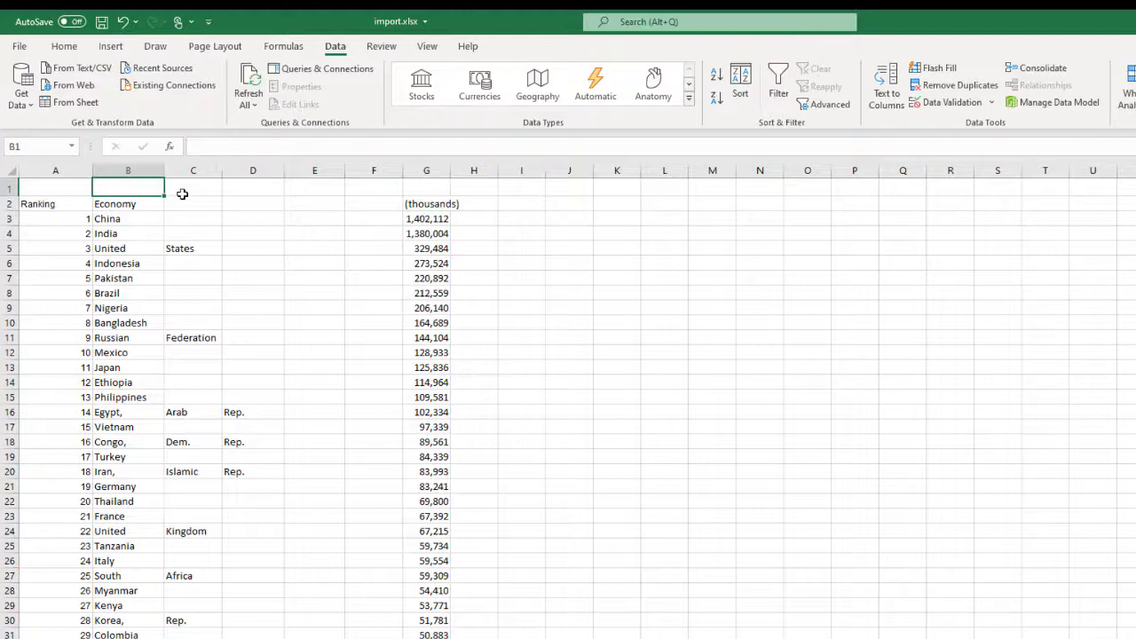
pyautogui.click(10, 188)
pyautogui.rightClick(10, 186)
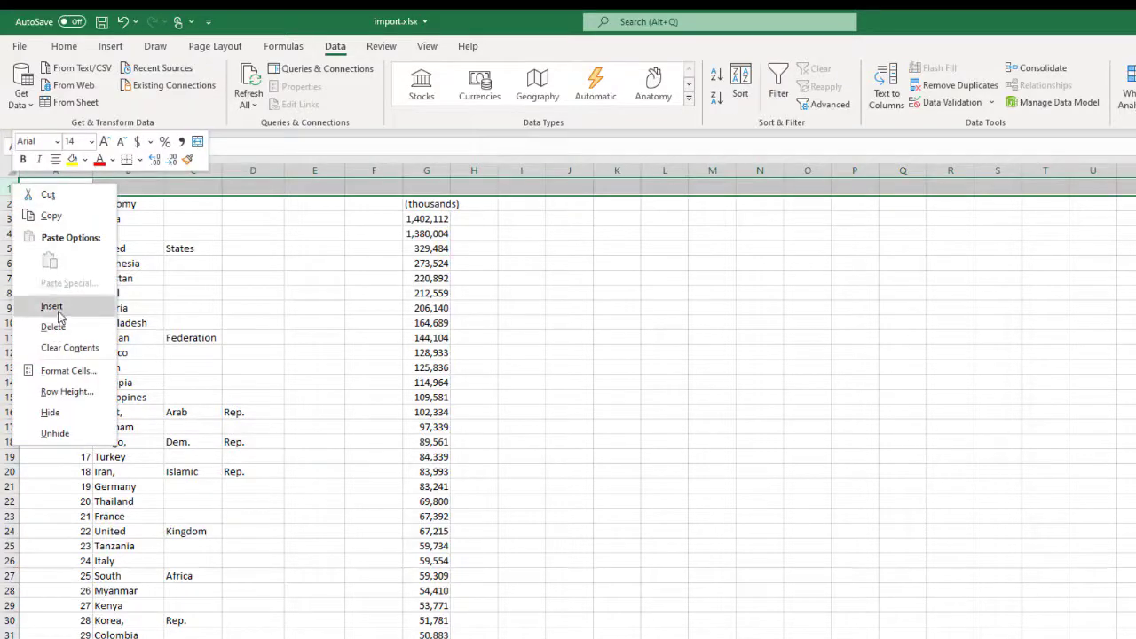
pyautogui.click(57, 326)
pyautogui.click(314, 319)
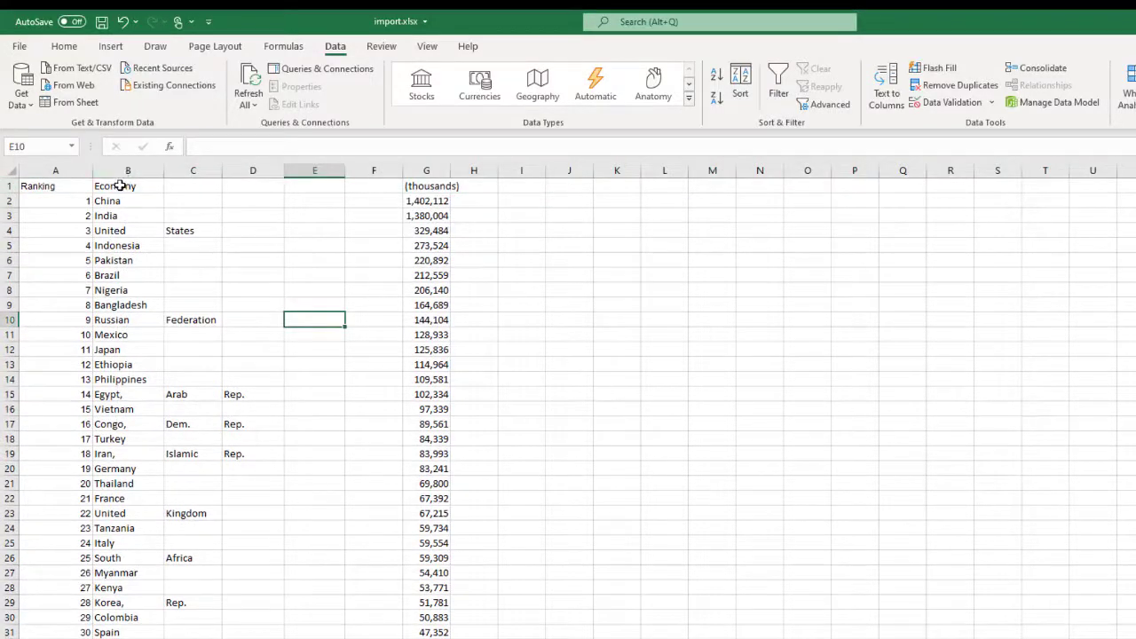
# Rename the heading in B1 as Country and the one in G1 as Population (x1000)
pyautogui.click(118, 188)
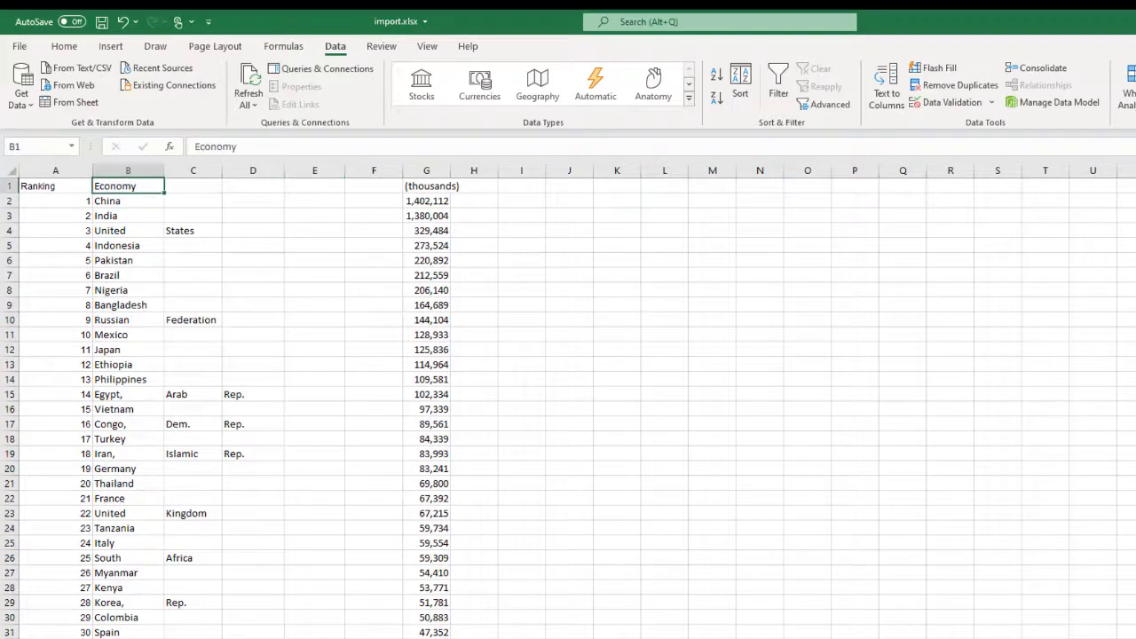
pyautogui.write('Country')
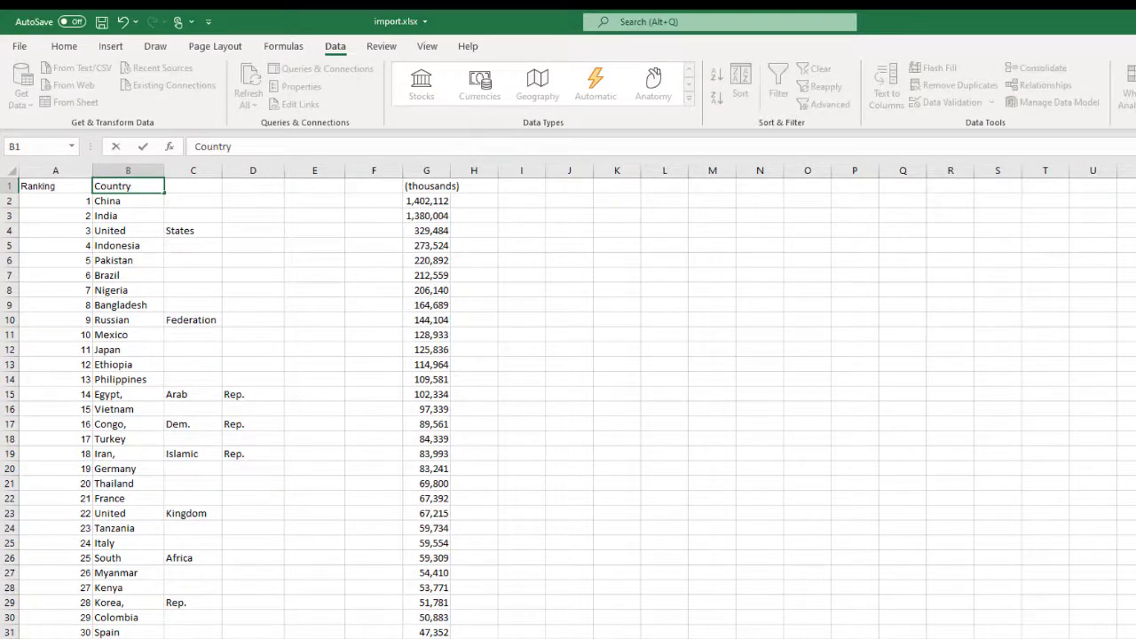
pyautogui.click(427, 190)
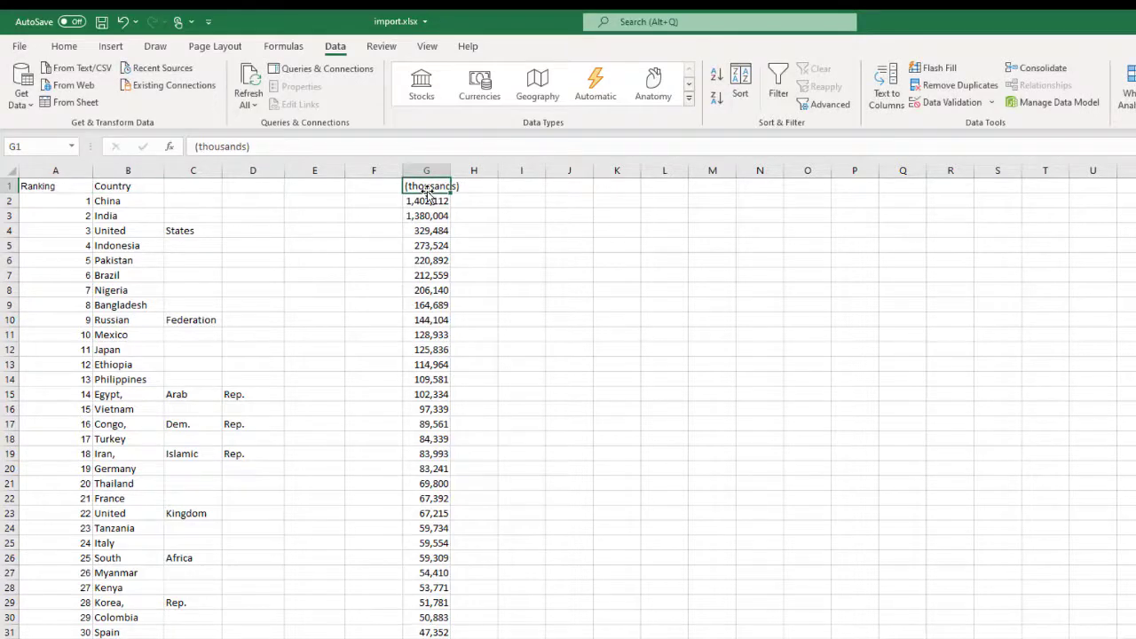
pyautogui.write('Population (x1000')
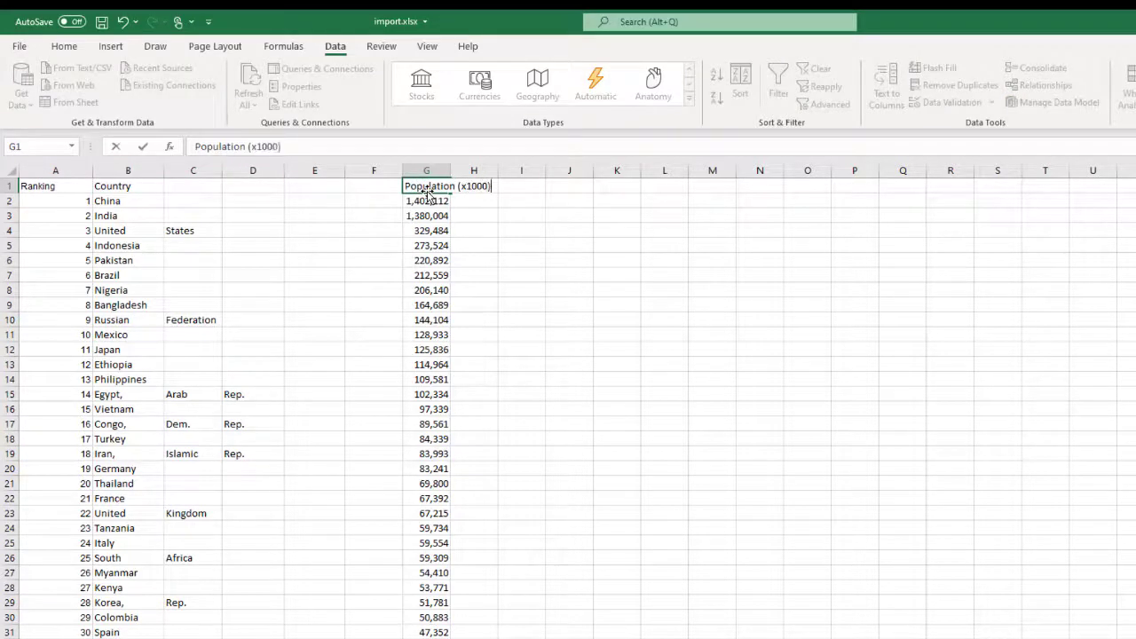
pyautogui.press('Return')
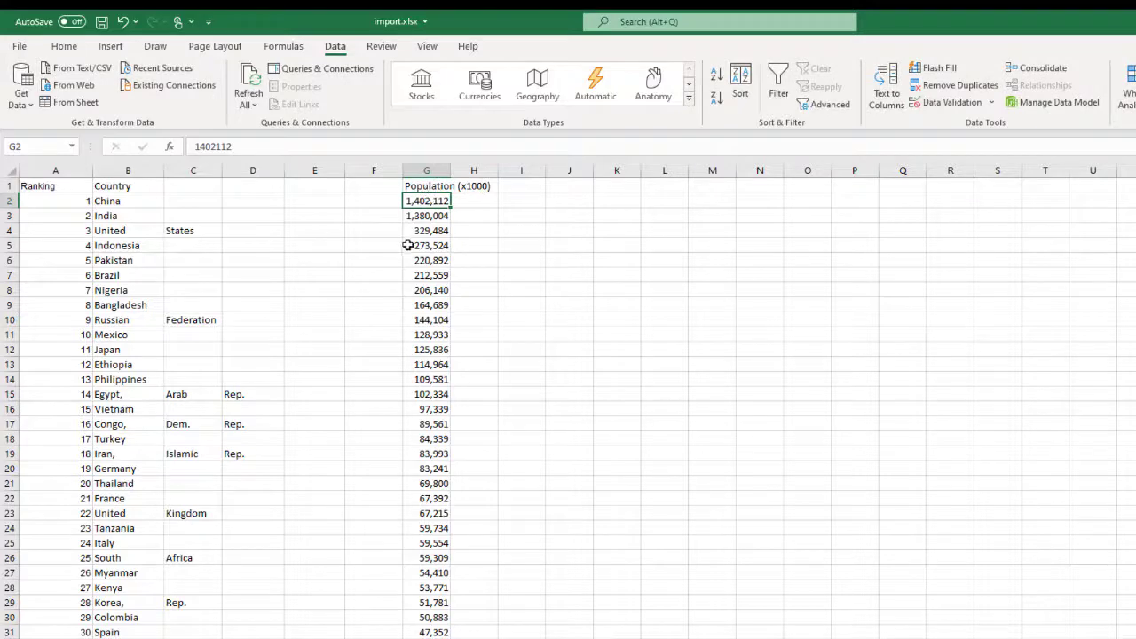
# Look through the whole list to examine how far the country name parts extend across columns B to F
pyautogui.click(361, 185)
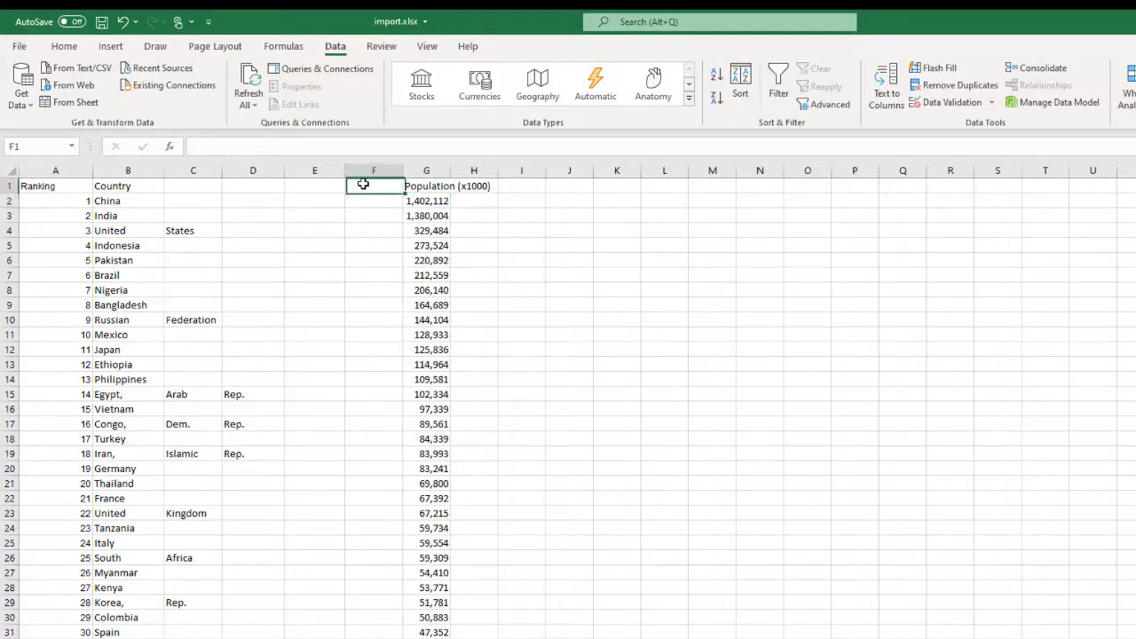
pyautogui.click(367, 200)
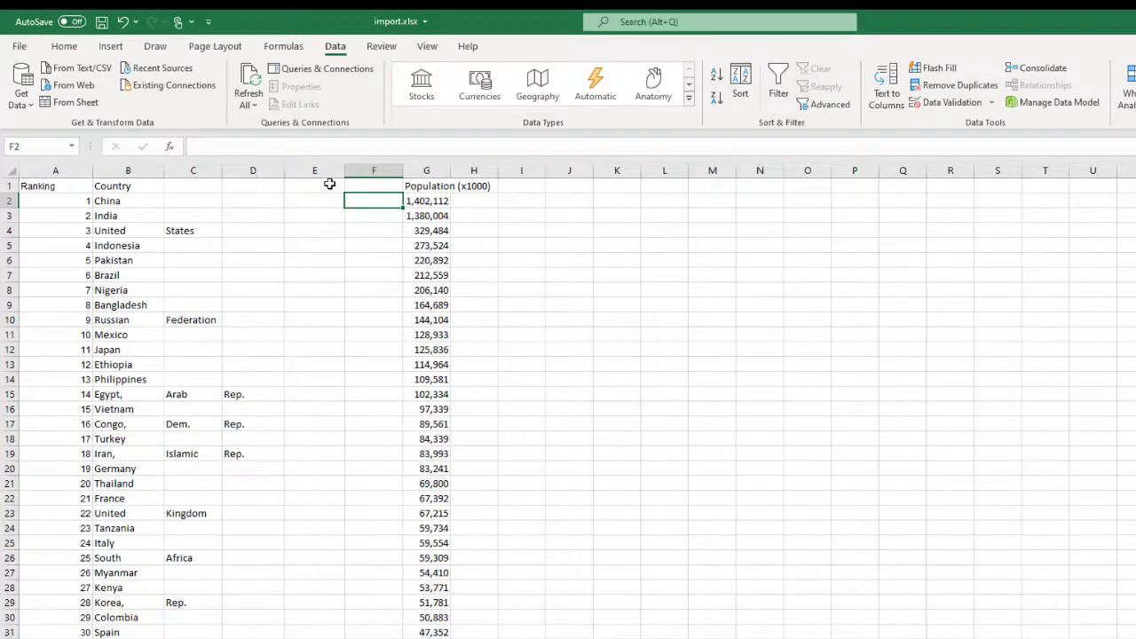
pyautogui.scroll(-17, 362, 402)
pyautogui.scroll(7, 359, 420)
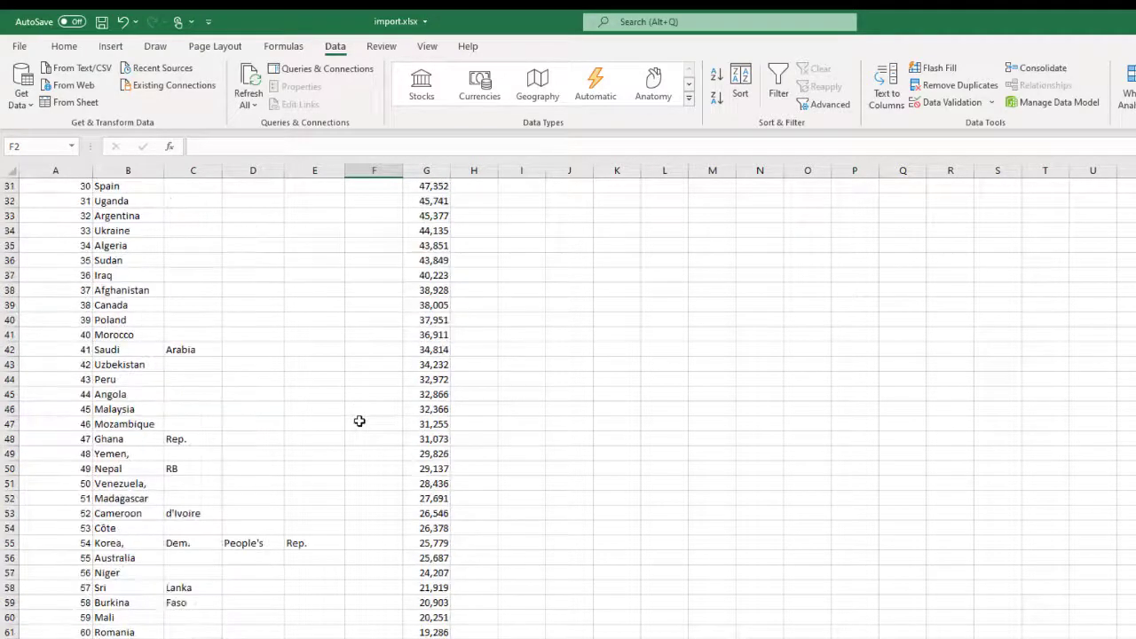
pyautogui.scroll(-19, 359, 421)
pyautogui.scroll(20, 359, 420)
pyautogui.scroll(-20, 358, 420)
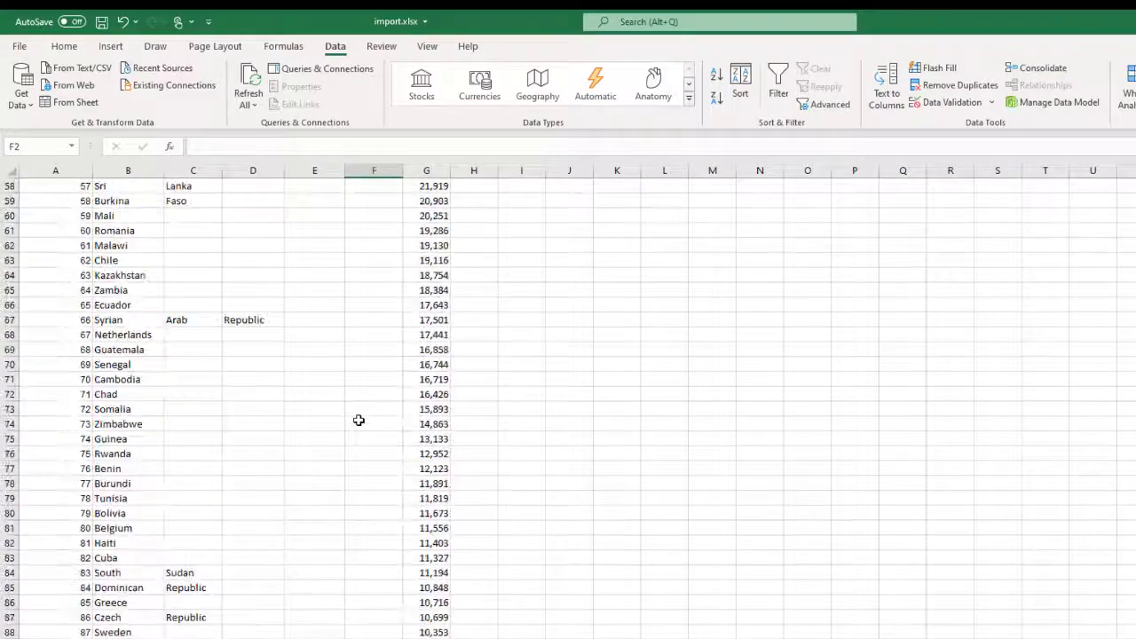
pyautogui.scroll(20, 355, 424)
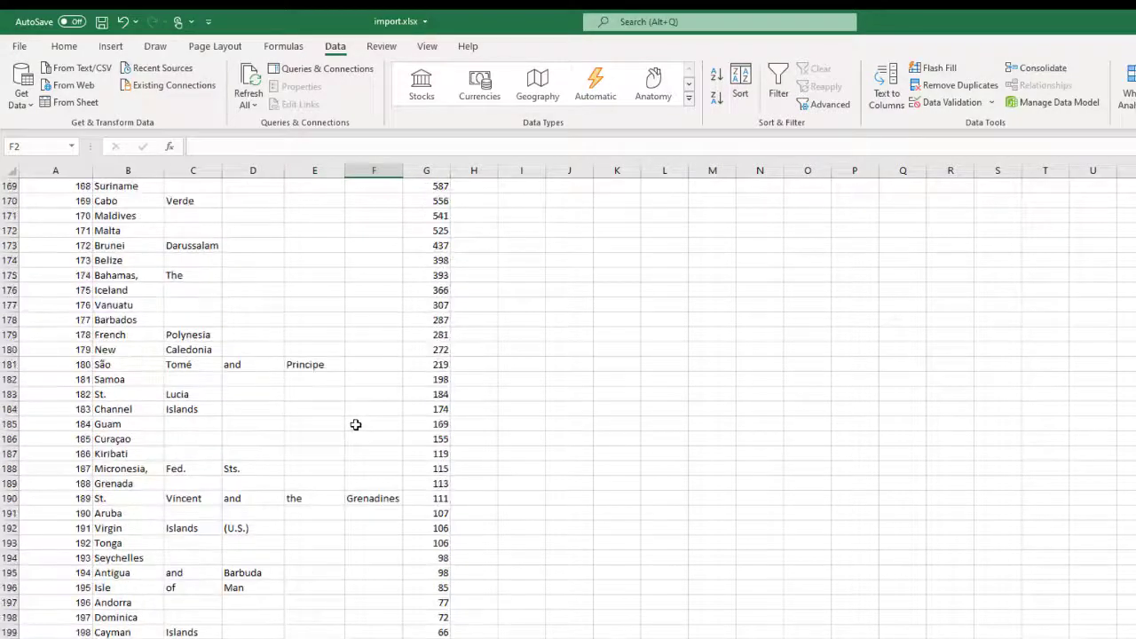
# Insert an empty column G between the country name parts and the population figures
pyautogui.scroll(8, 358, 409)
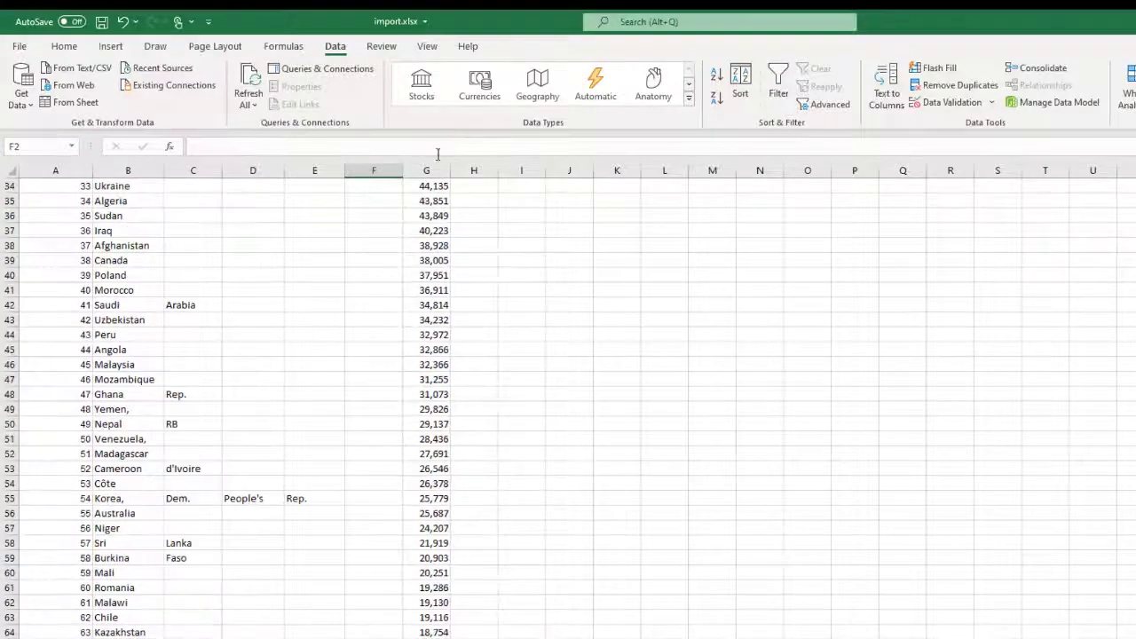
pyautogui.click(426, 170)
pyautogui.rightClick(434, 172)
pyautogui.click(491, 296)
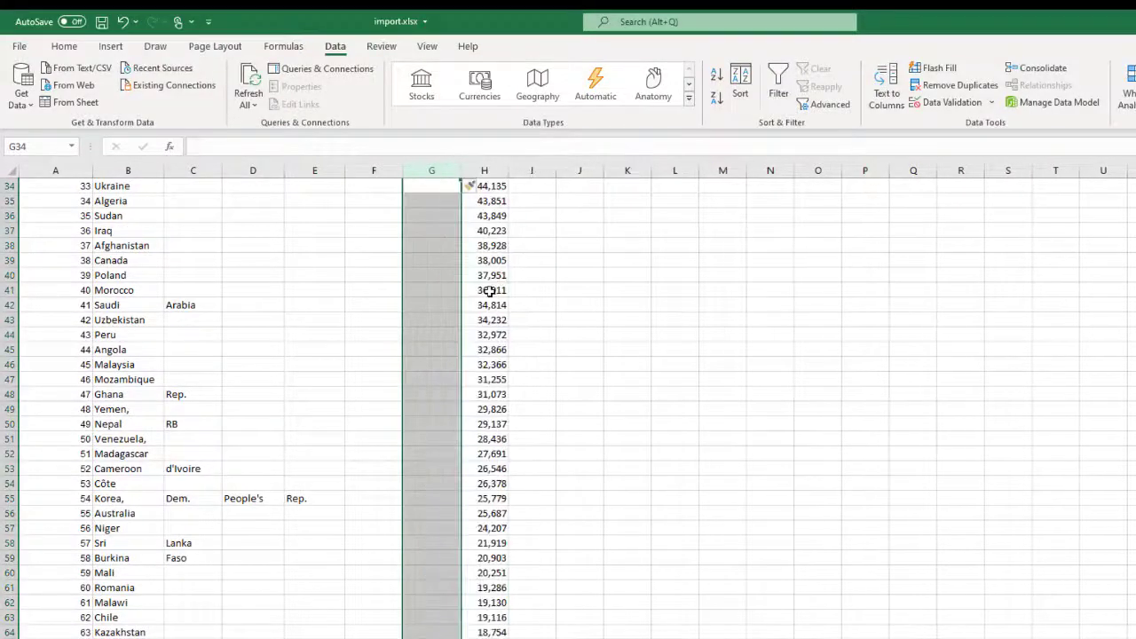
pyautogui.click(632, 319)
# Enter =CONCAT(B2," ",C2," ",D2," ",E2," ",F2) in G2 to join the country name parts with spaces
pyautogui.scroll(11, 446, 233)
pyautogui.click(428, 201)
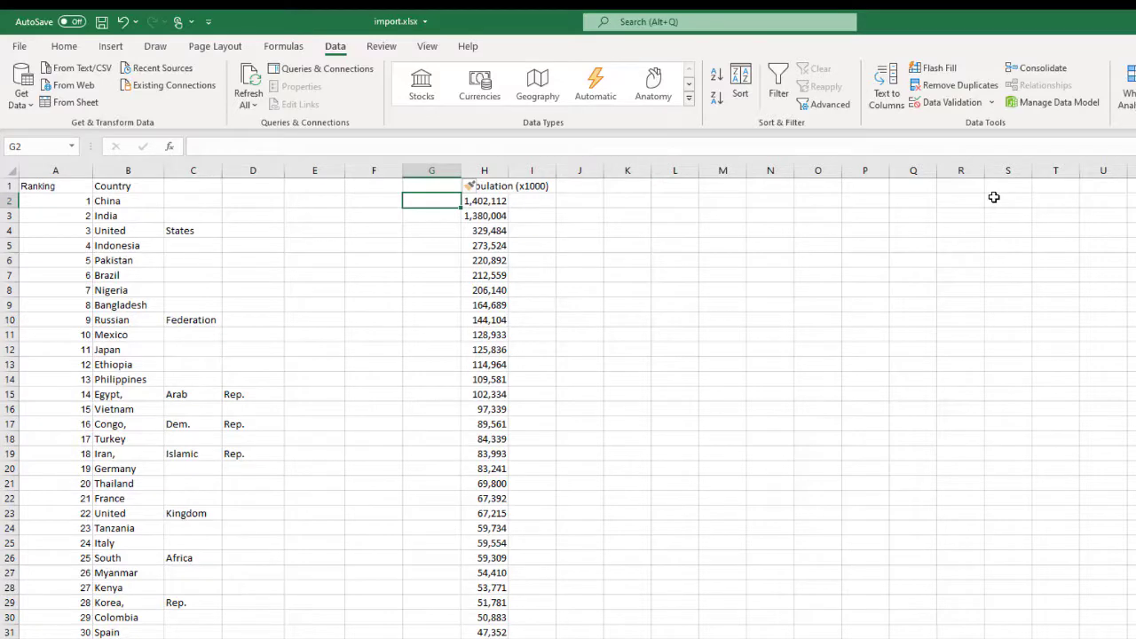
pyautogui.write('=')
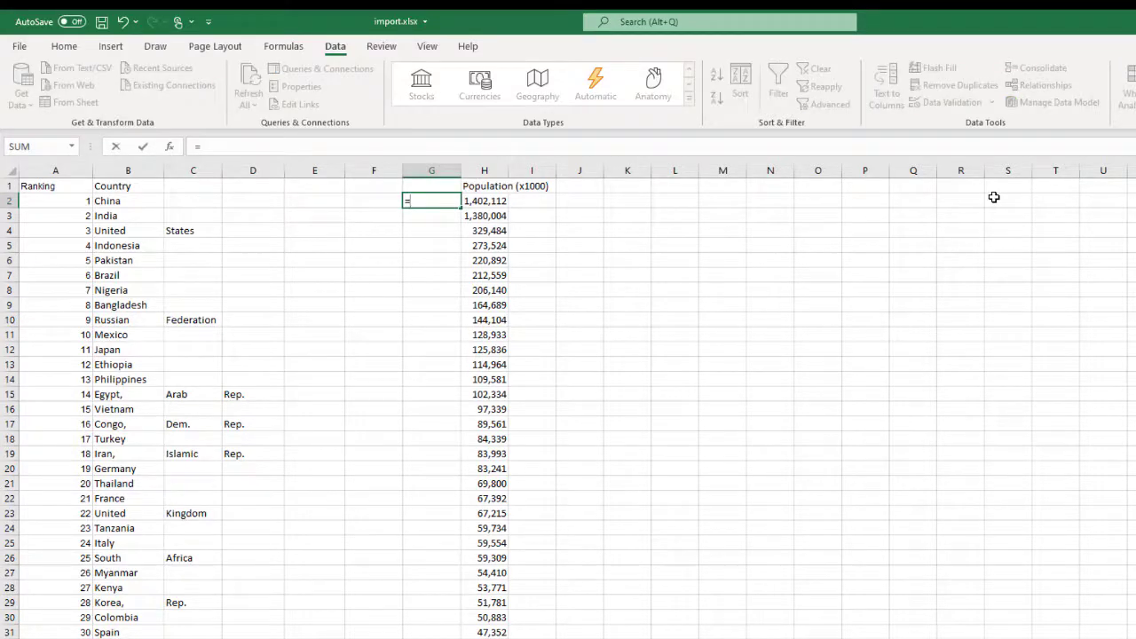
pyautogui.write('con')
pyautogui.press('Tab')
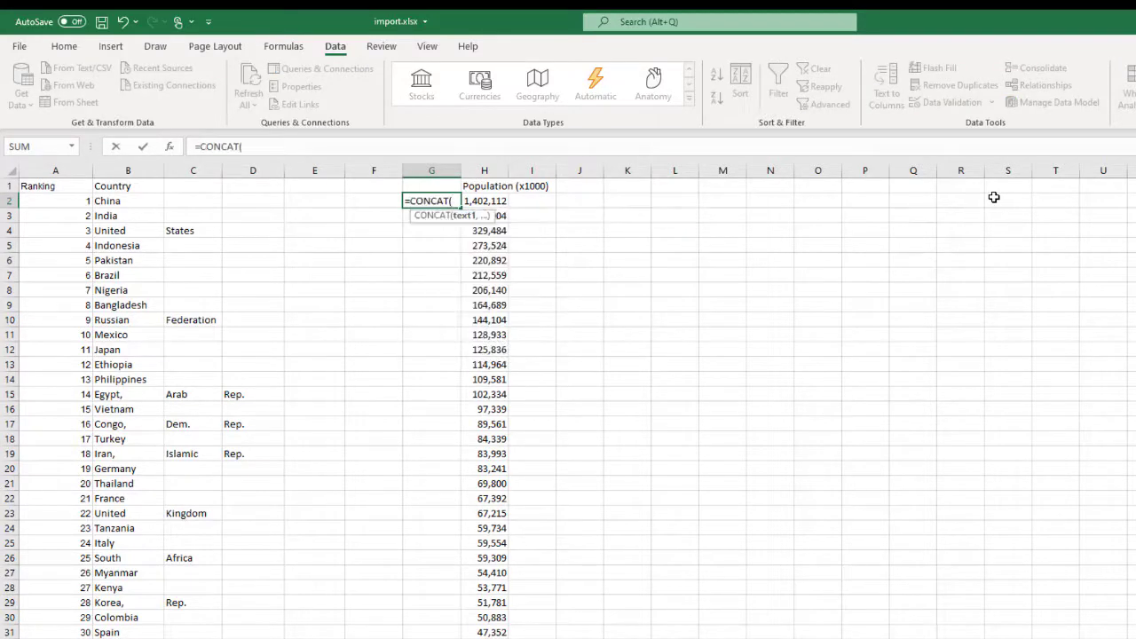
pyautogui.write('b2,')
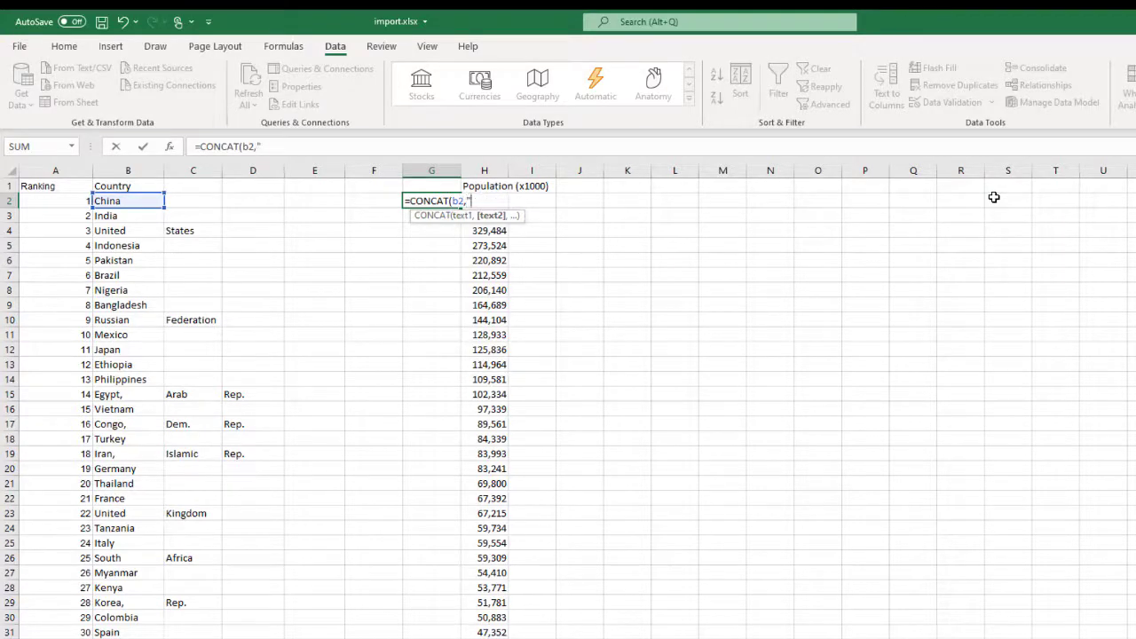
pyautogui.write('" ",c2,')
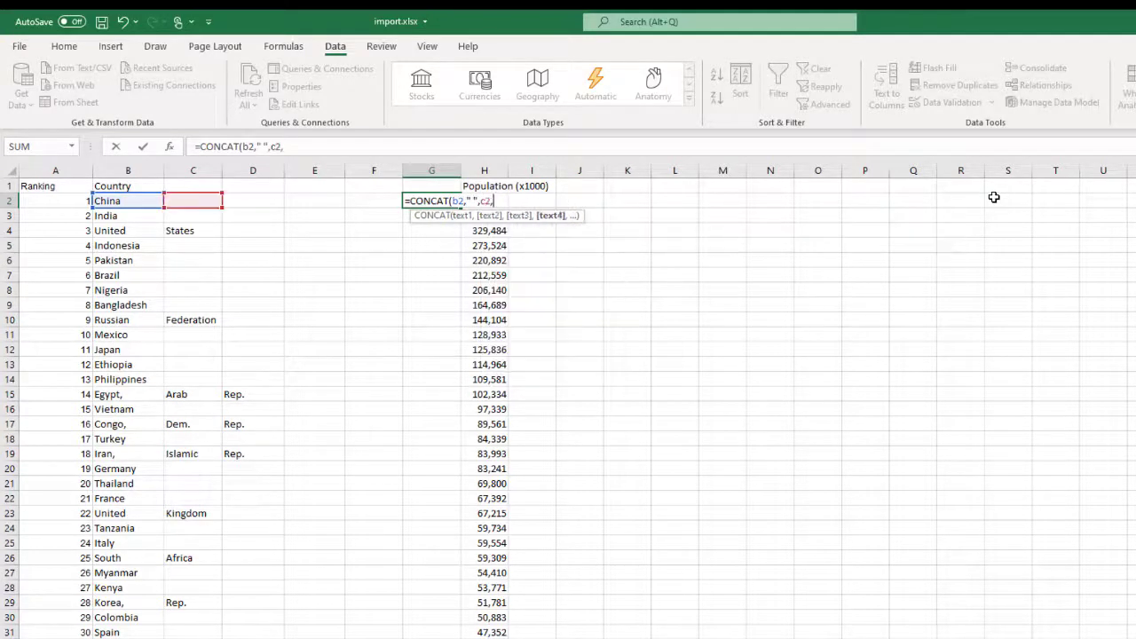
pyautogui.write('" ",')
pyautogui.write('d2')
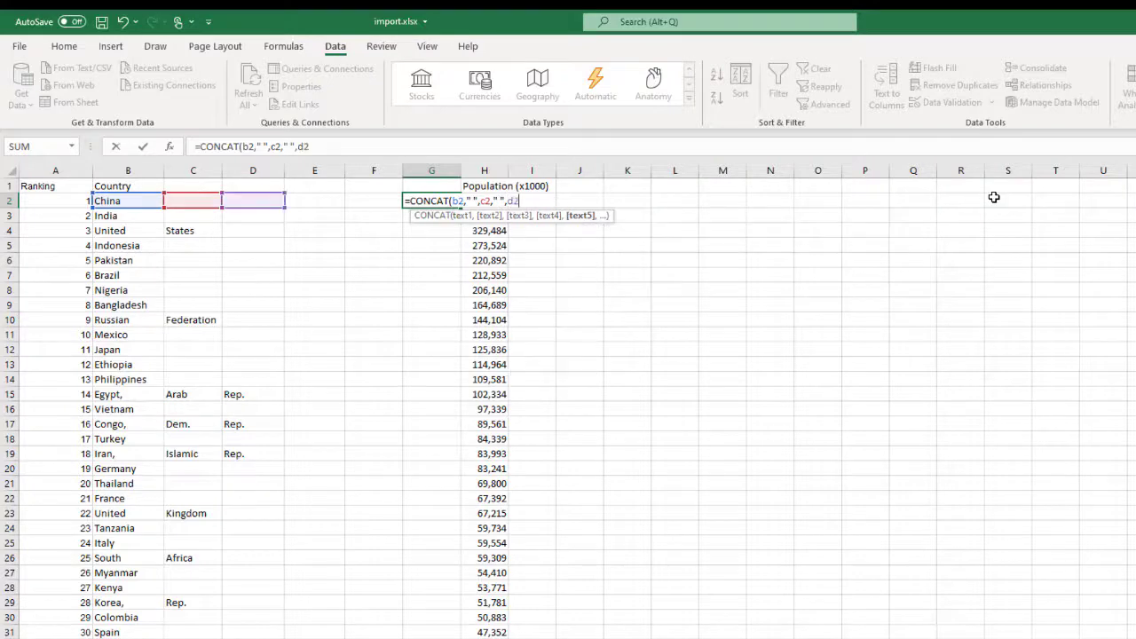
pyautogui.write(', " ",')
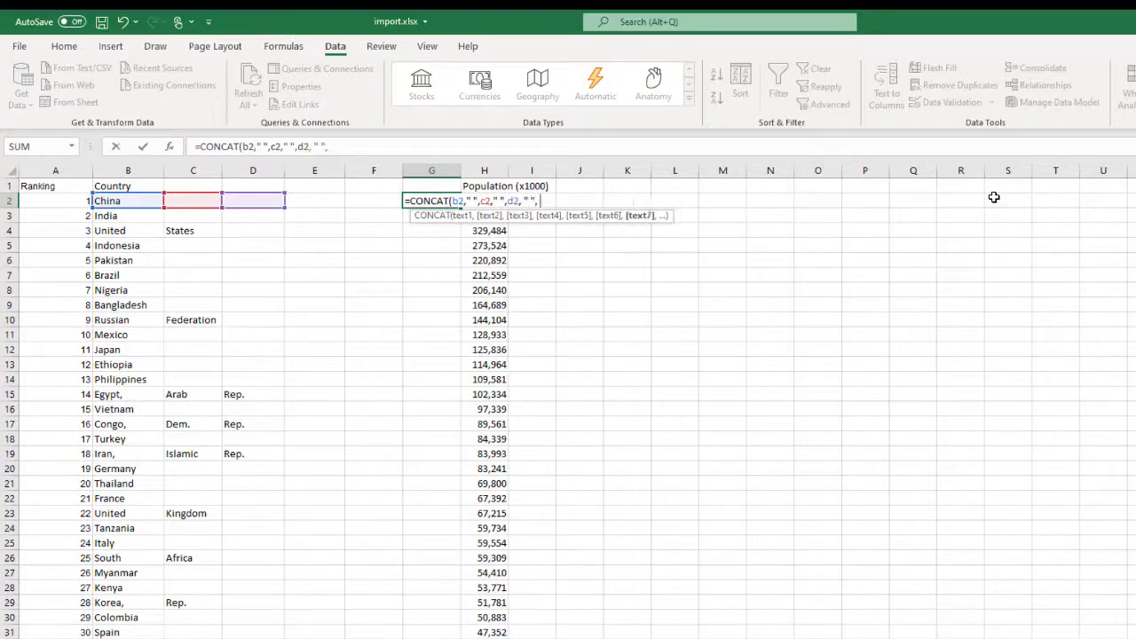
pyautogui.write(' e2, " ",')
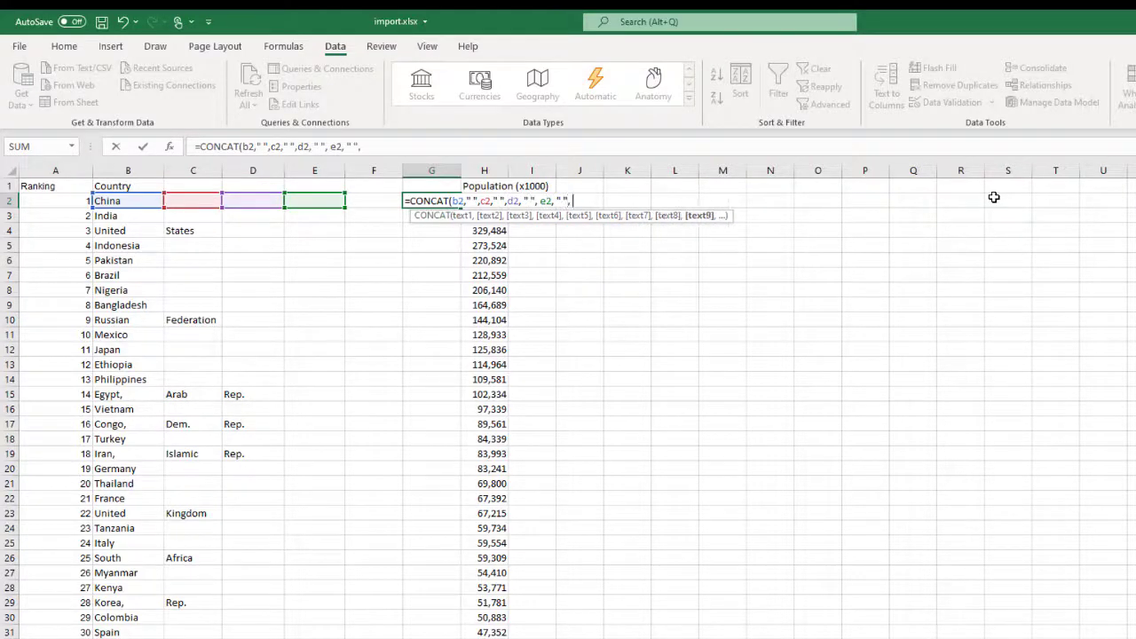
pyautogui.write(' f2')
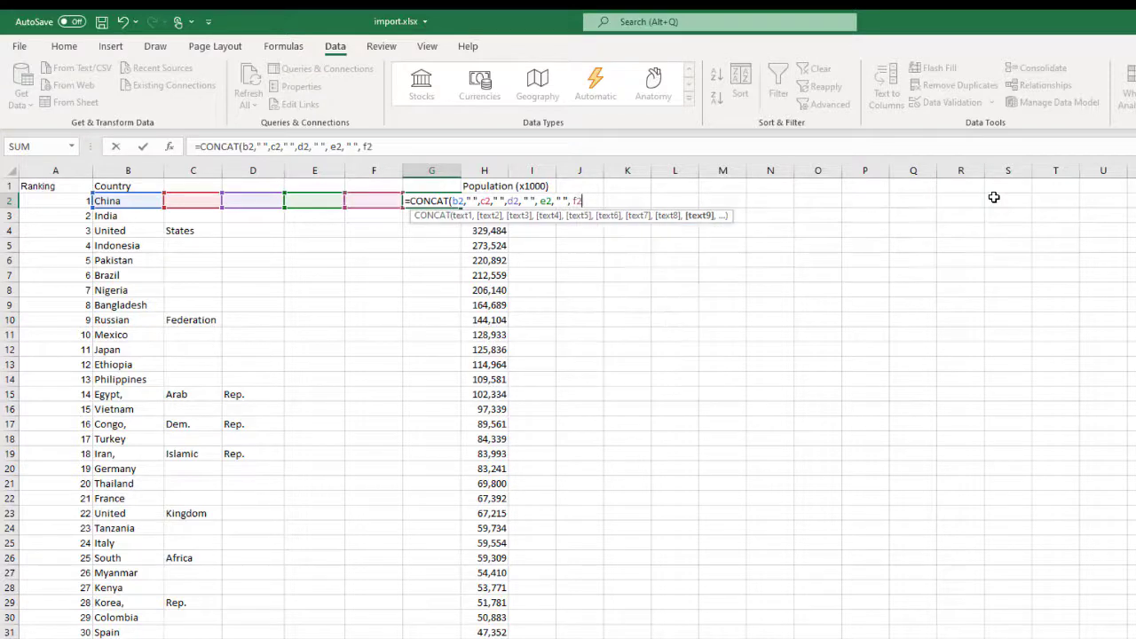
pyautogui.write(',"')
pyautogui.press('BackSpace')
pyautogui.write(')')
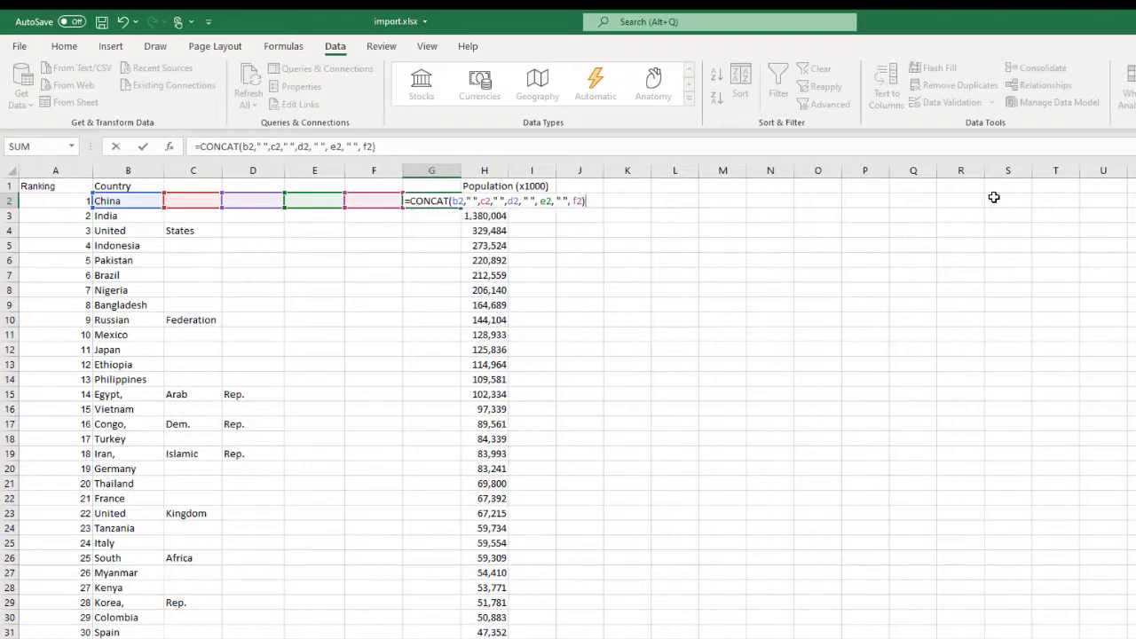
pyautogui.press('Return')
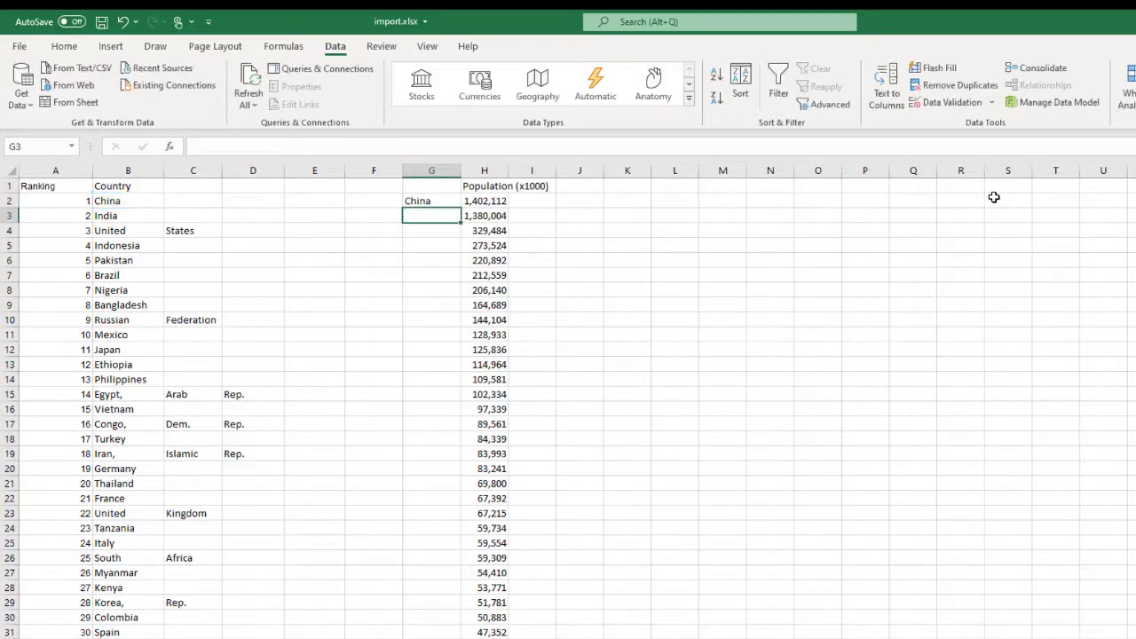
# Fill the CONCAT formula from G2 down the whole country list
pyautogui.doubleClick(438, 200)
pyautogui.press('Escape')
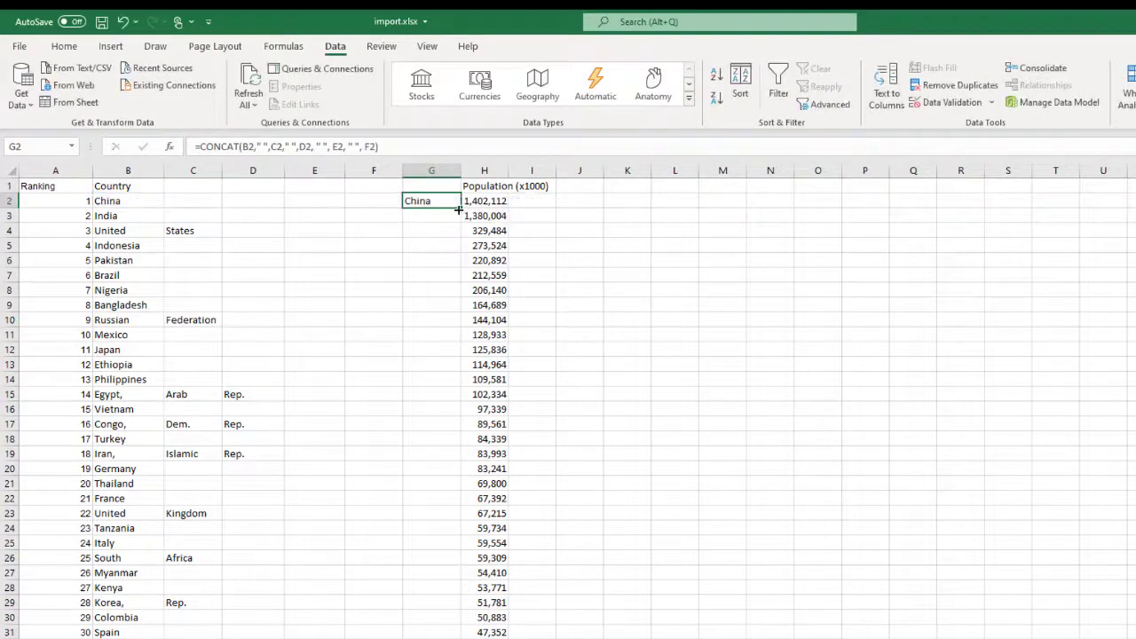
pyautogui.doubleClick(459, 207)
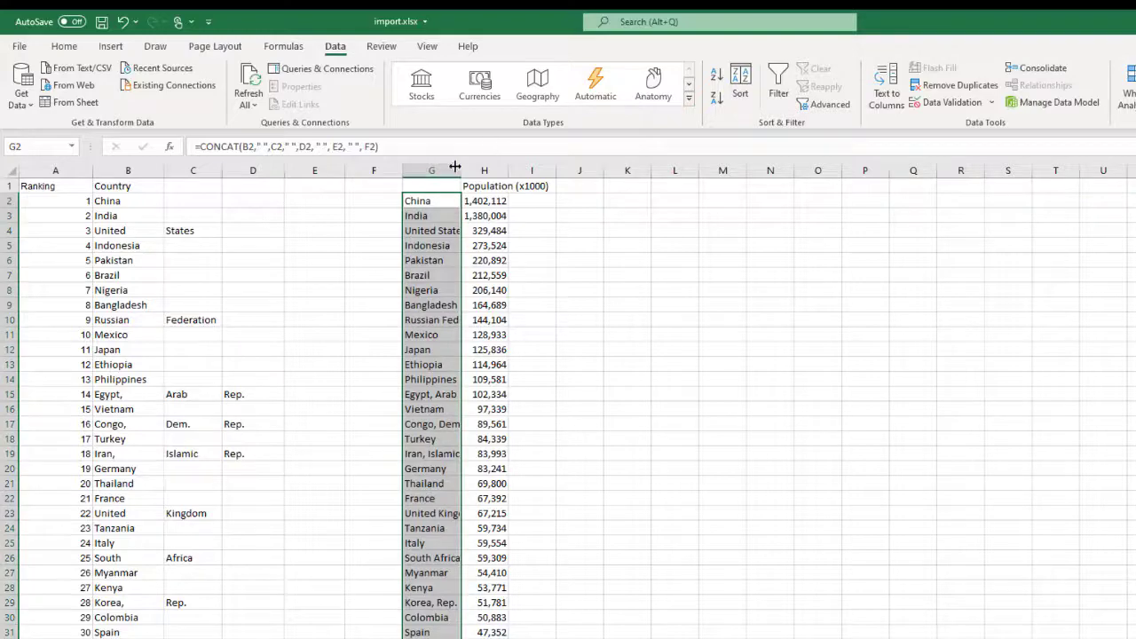
# Fit column G's width to the joined country names and check them down to the end of the list
pyautogui.moveTo(462, 171); pyautogui.dragTo(516, 171)
pyautogui.click(674, 514)
pyautogui.scroll(-15, 526, 632)
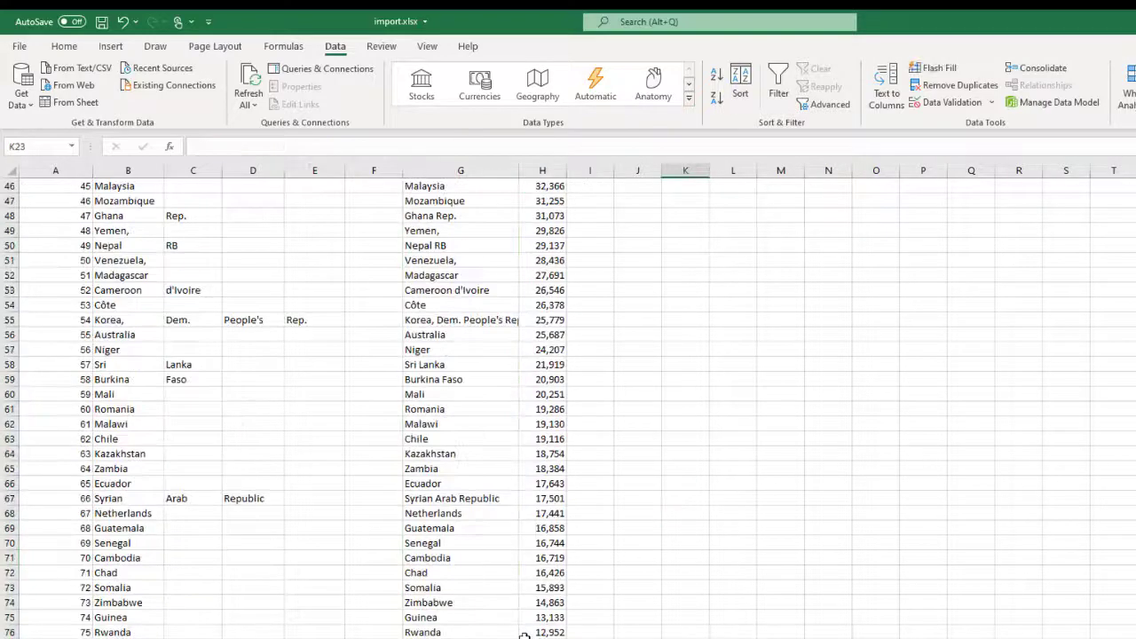
pyautogui.doubleClick(519, 173)
pyautogui.scroll(-11, 524, 532)
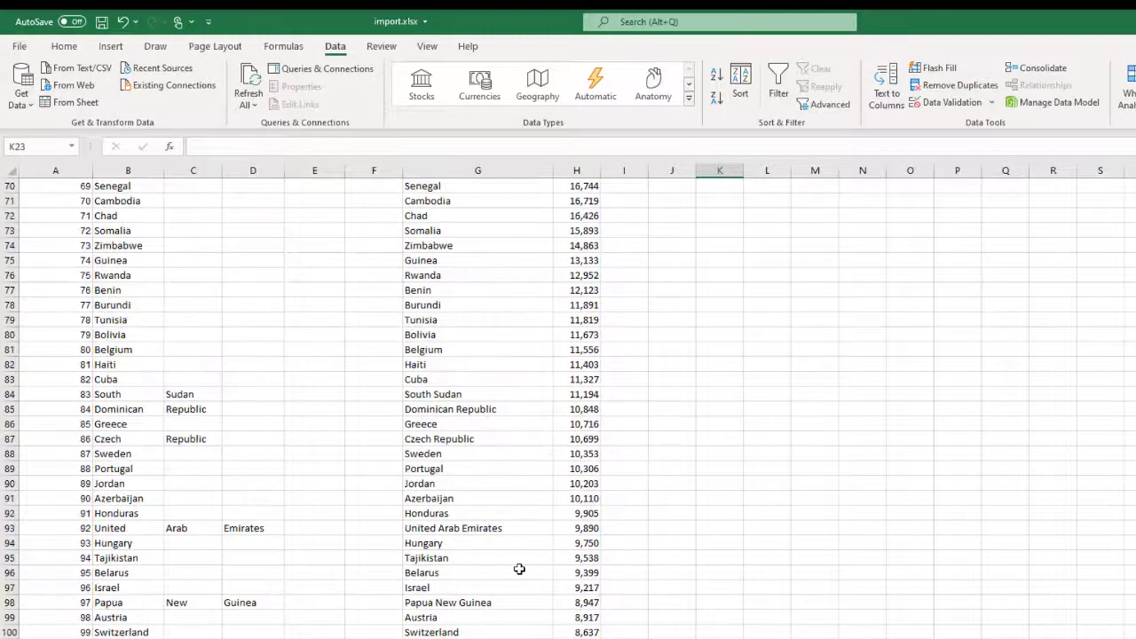
pyautogui.scroll(-20, 519, 569)
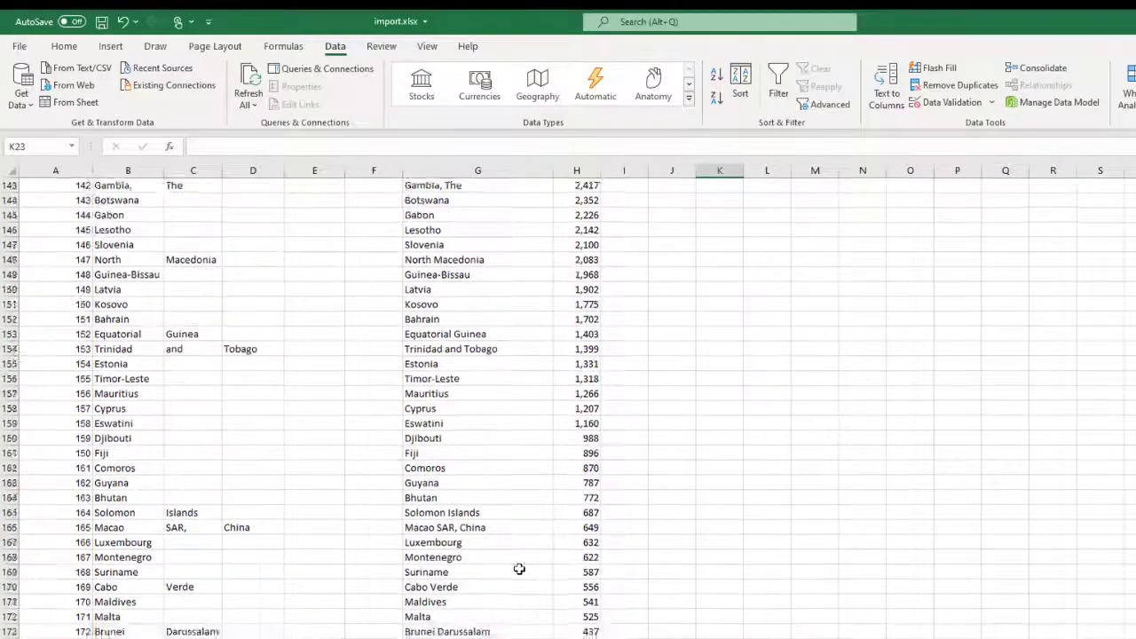
pyautogui.scroll(7, 520, 568)
pyautogui.scroll(-8, 519, 569)
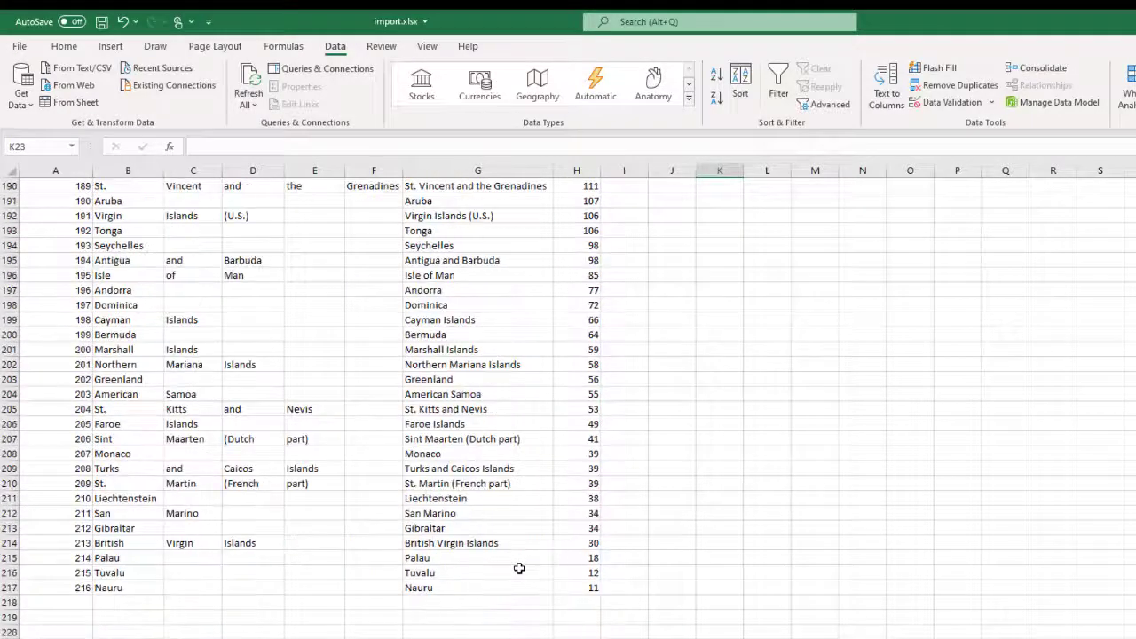
pyautogui.scroll(20, 519, 569)
pyautogui.scroll(20, 519, 567)
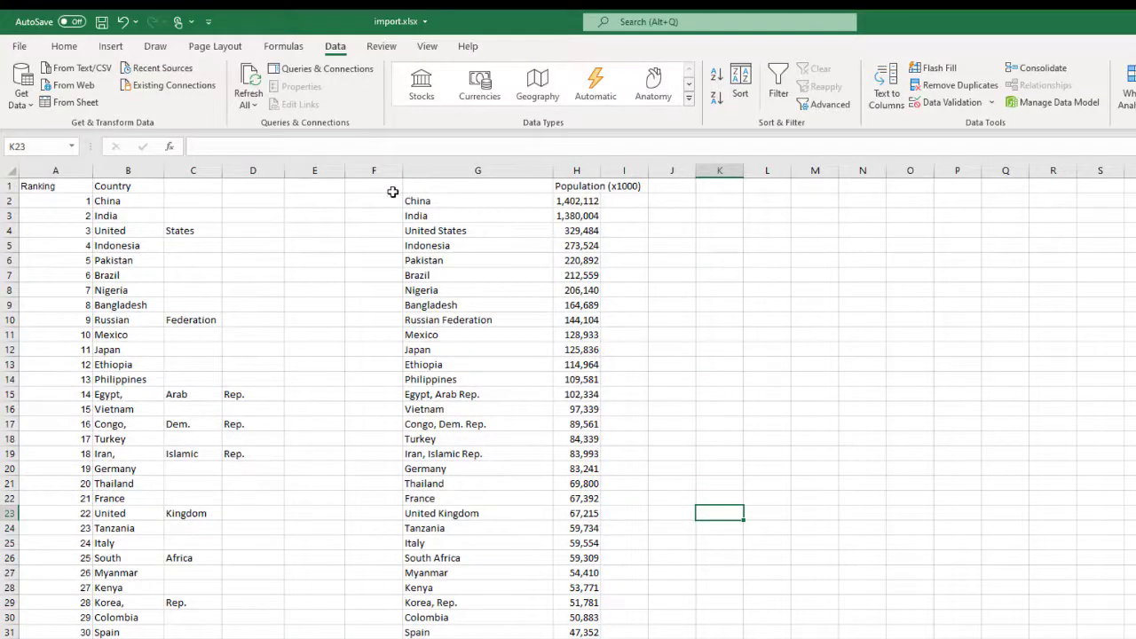
# Copy column G over column B as values only and fit column B's width to the full names
pyautogui.click(442, 197)
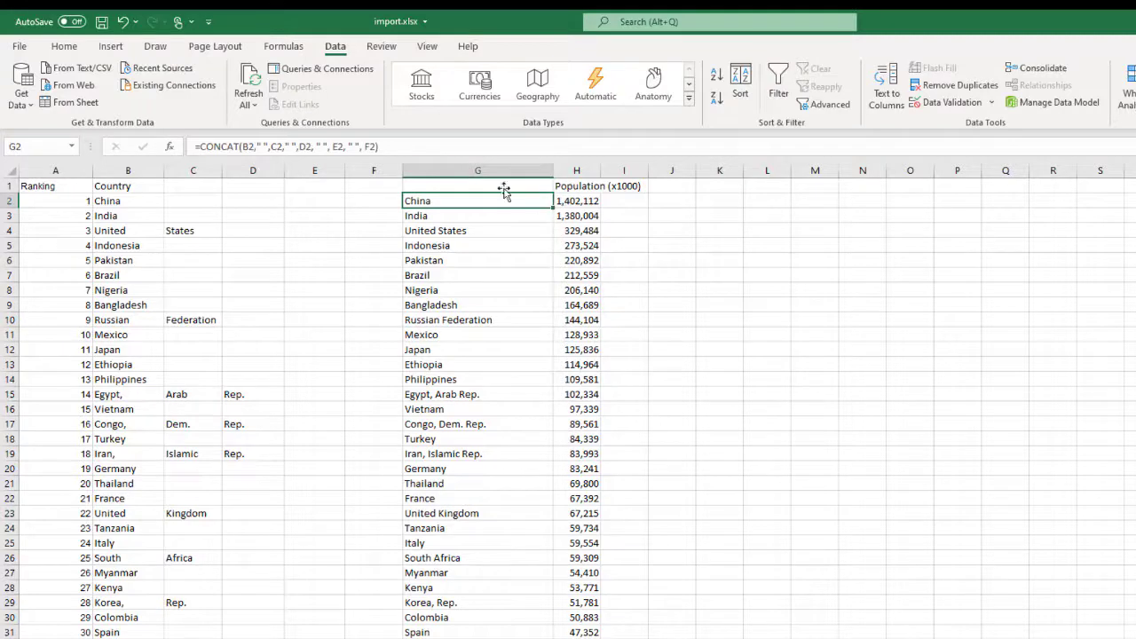
pyautogui.click(474, 170)
pyautogui.rightClick(477, 173)
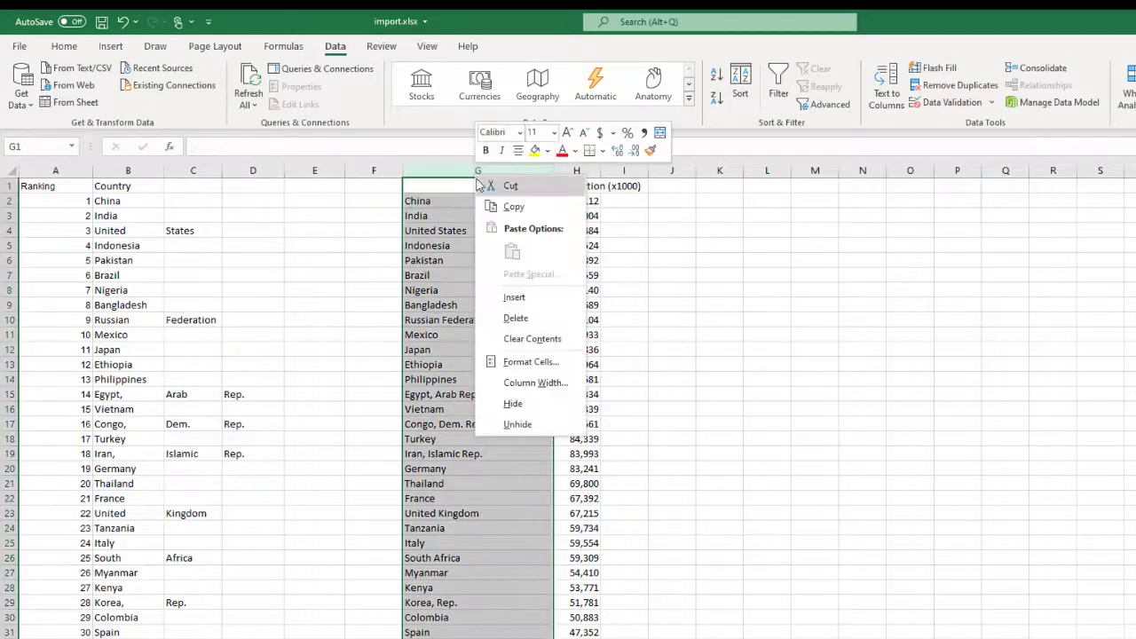
pyautogui.click(513, 209)
pyautogui.click(132, 170)
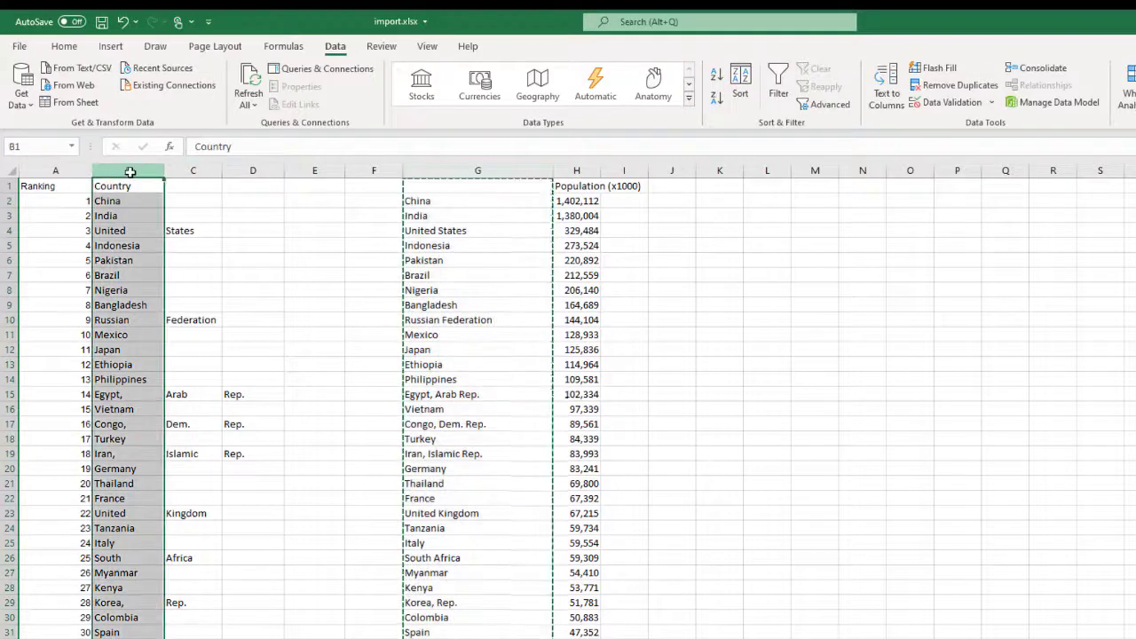
pyautogui.rightClick(129, 172)
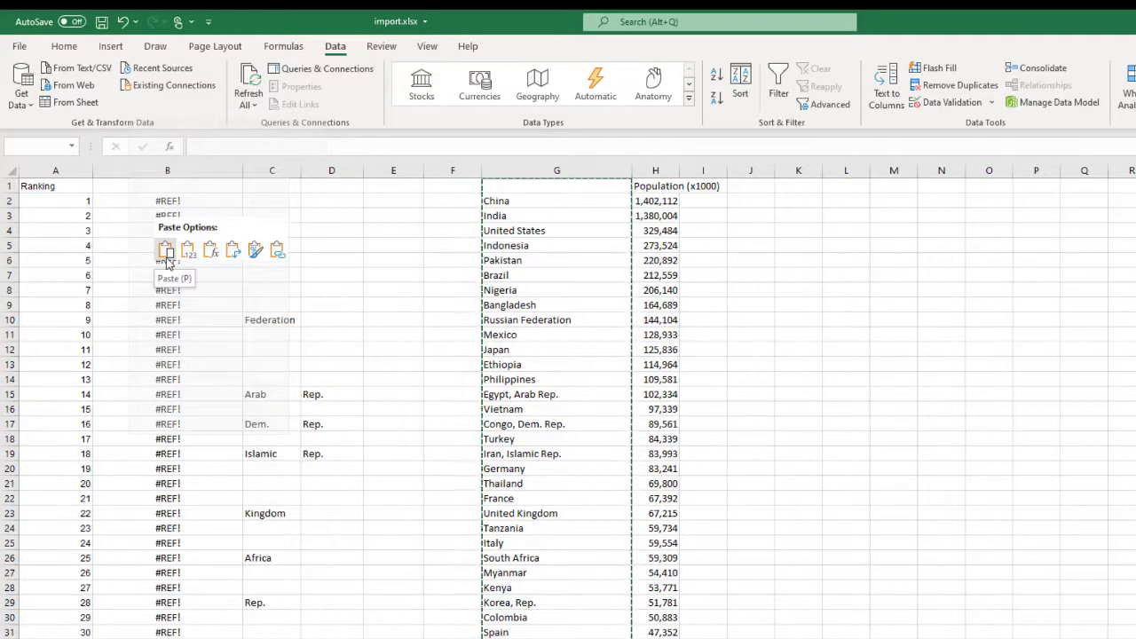
pyautogui.click(187, 251)
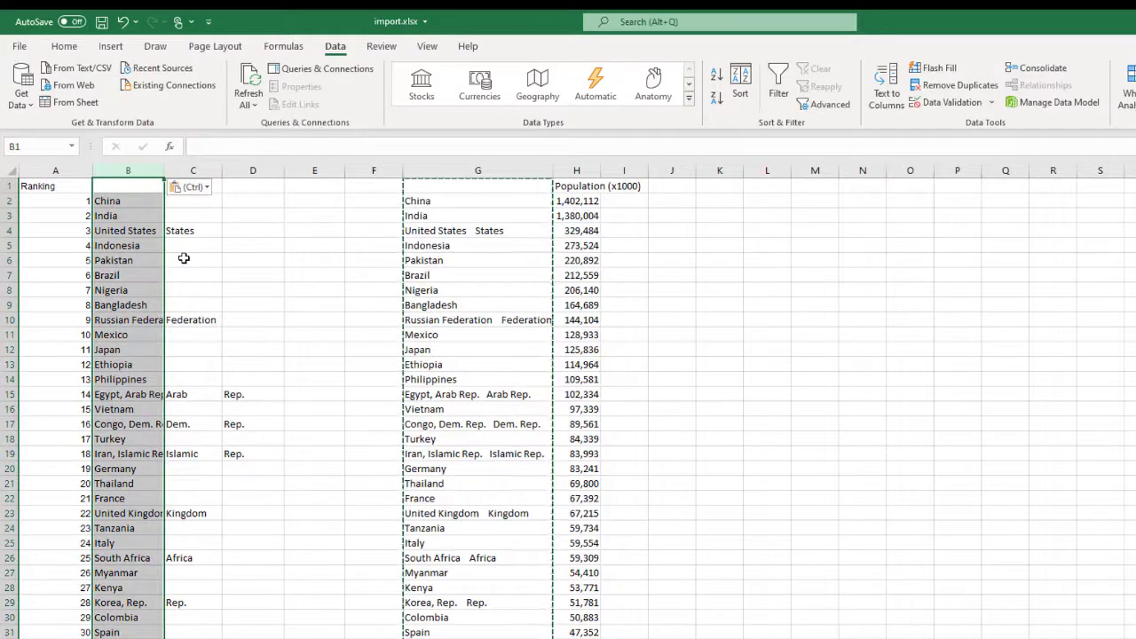
pyautogui.click(193, 305)
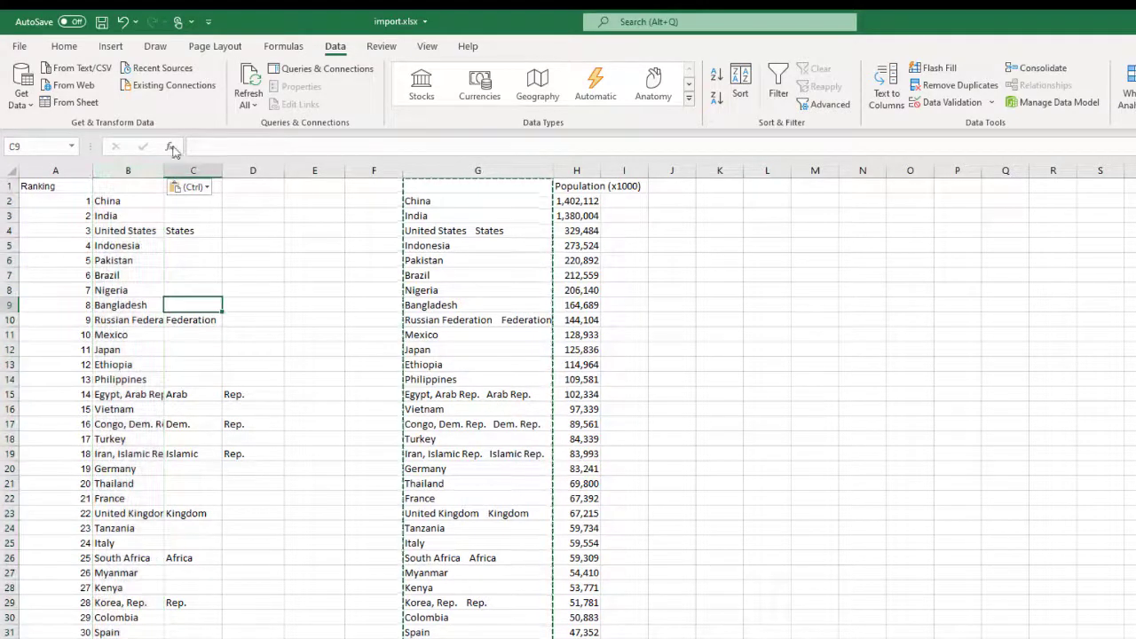
pyautogui.doubleClick(170, 166)
# Delete columns C through G, which hold the leftover name parts and the CONCAT formulas
pyautogui.moveTo(271, 170); pyautogui.dragTo(548, 166)
pyautogui.rightClick(555, 171)
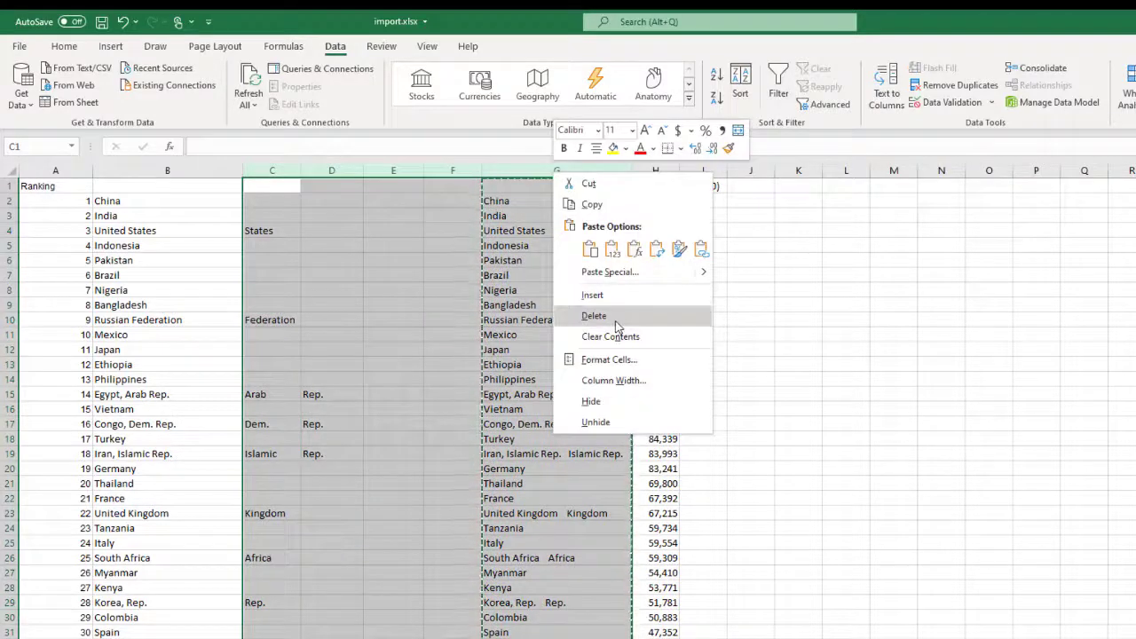
pyautogui.click(618, 318)
pyautogui.click(666, 368)
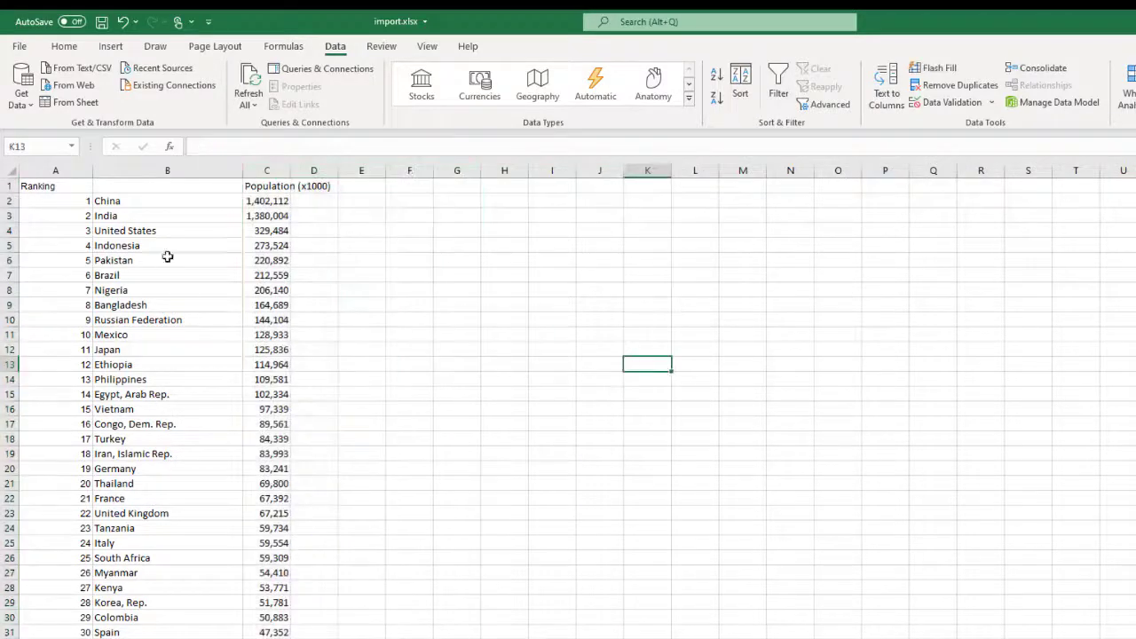
# Enter Country as the heading in B1
pyautogui.click(156, 186)
pyautogui.write('Country')
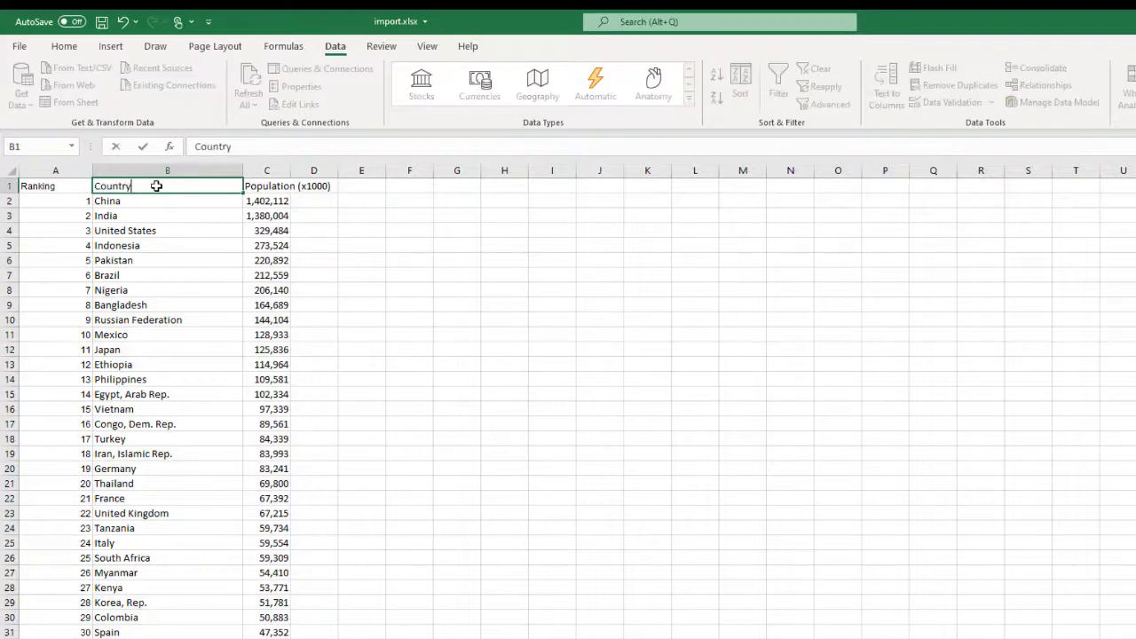
pyautogui.press('Return')
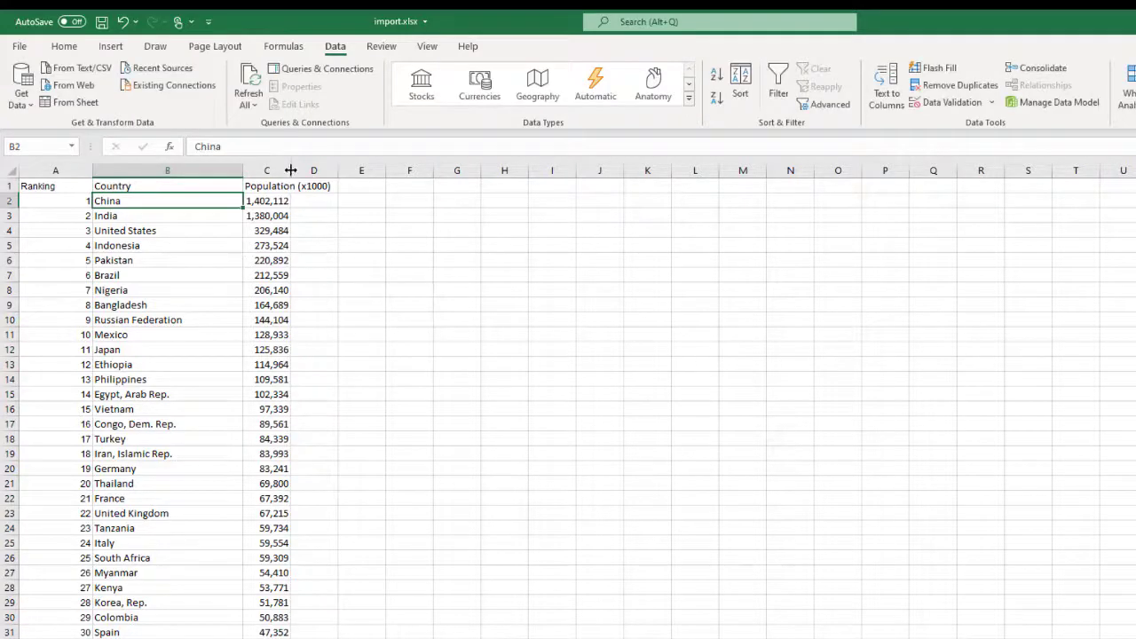
# Fit the widths of the Population (x1000) and Ranking columns to their contents
pyautogui.doubleClick(290, 170)
pyautogui.moveTo(45, 171); pyautogui.dragTo(319, 171)
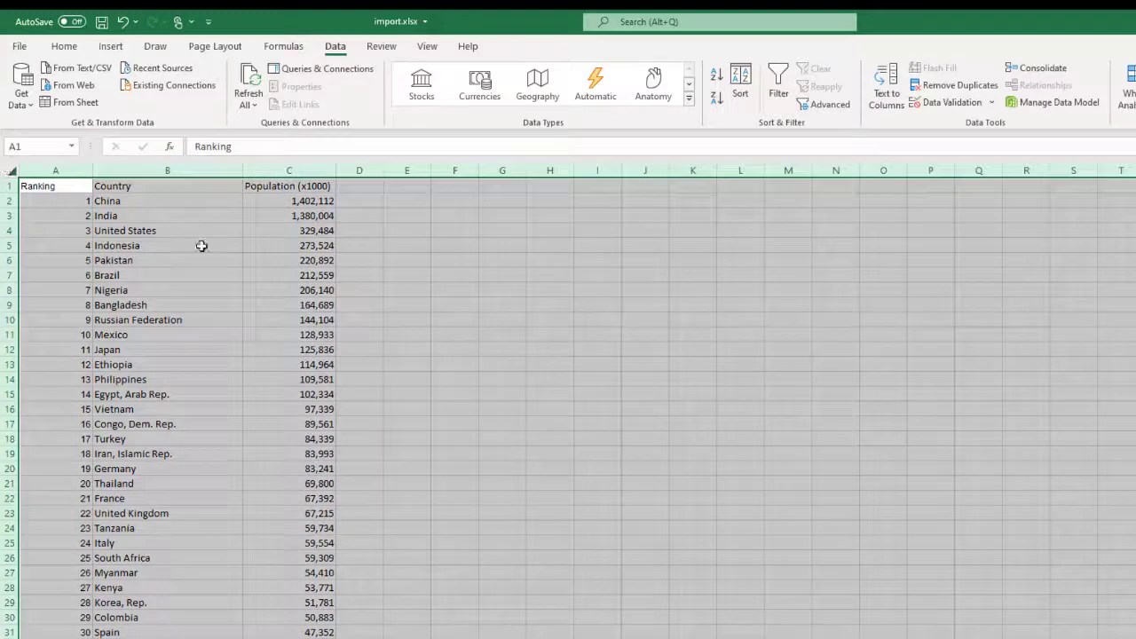
pyautogui.click(289, 291)
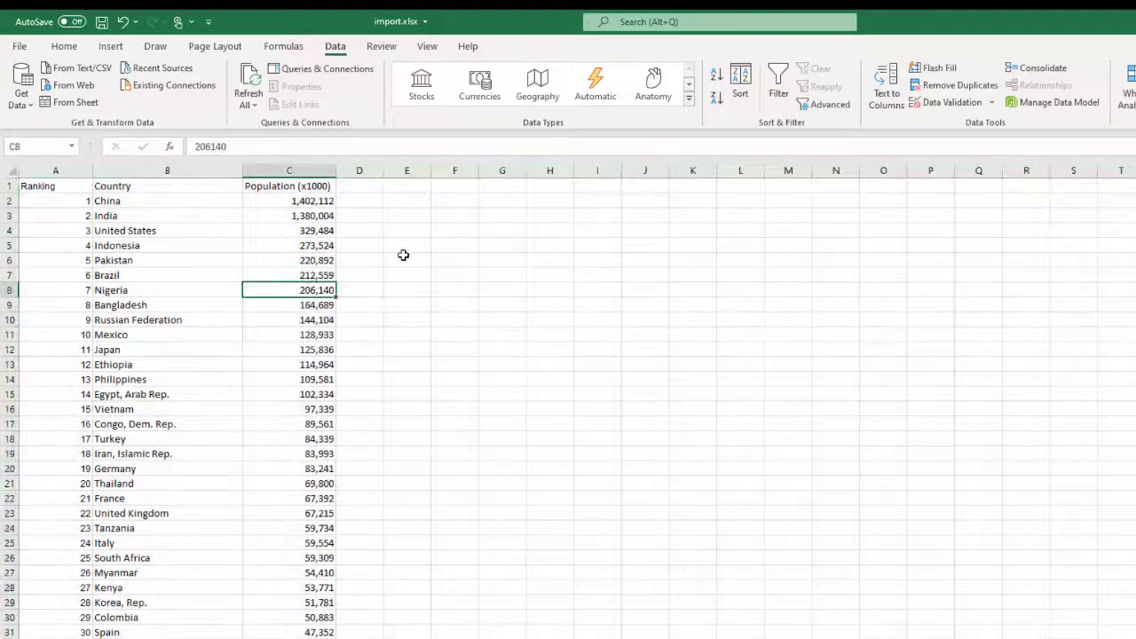
pyautogui.click(297, 170)
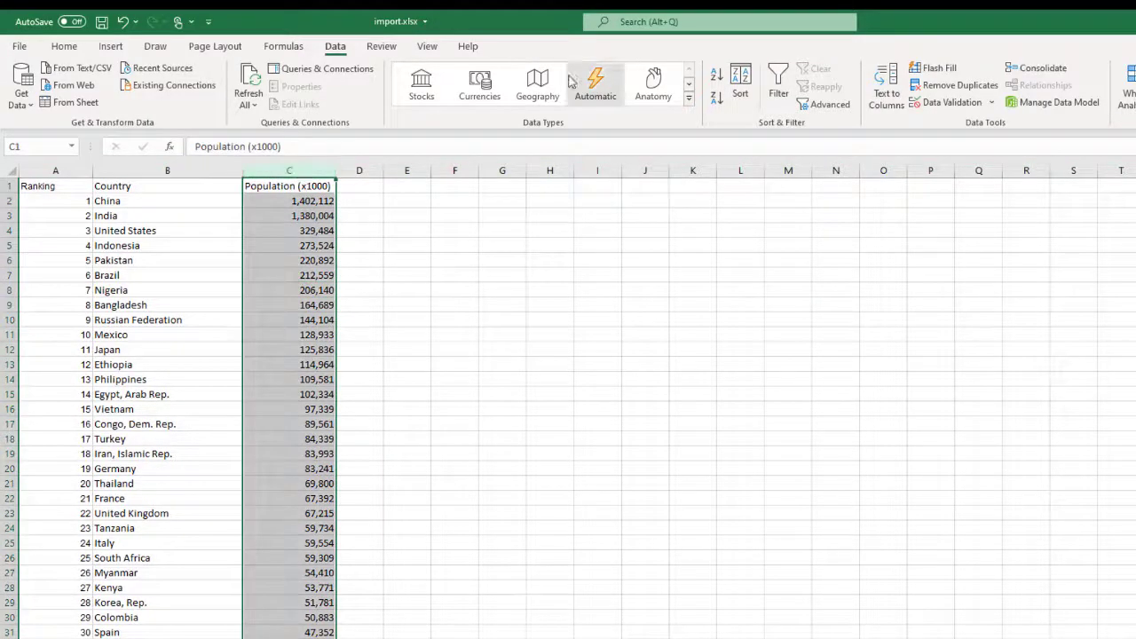
pyautogui.click(675, 517)
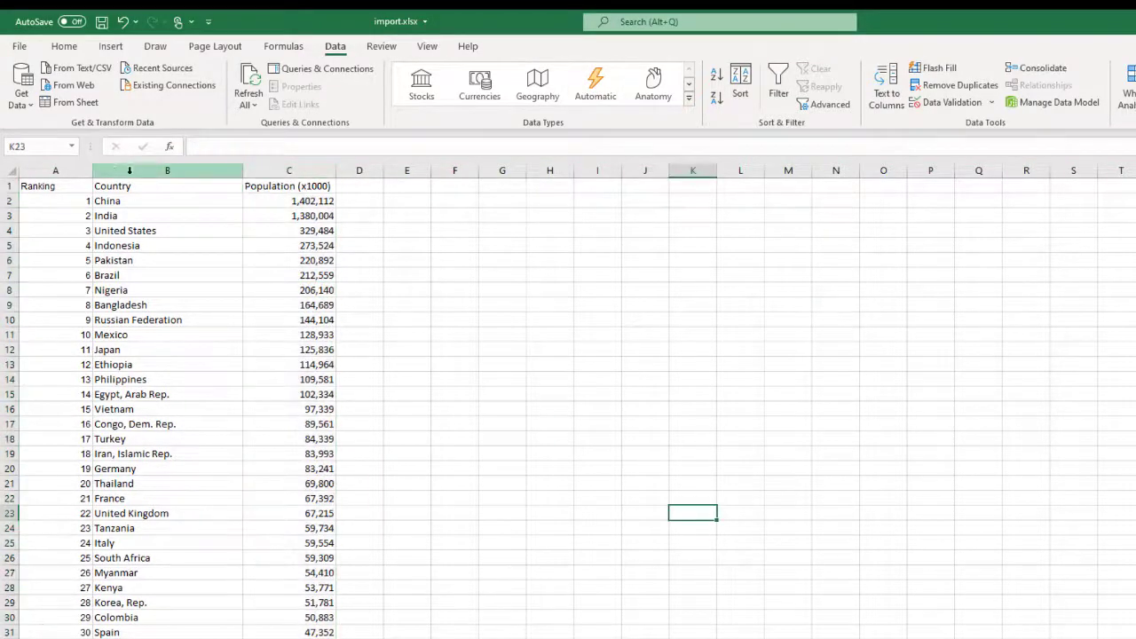
pyautogui.doubleClick(92, 171)
pyautogui.click(346, 334)
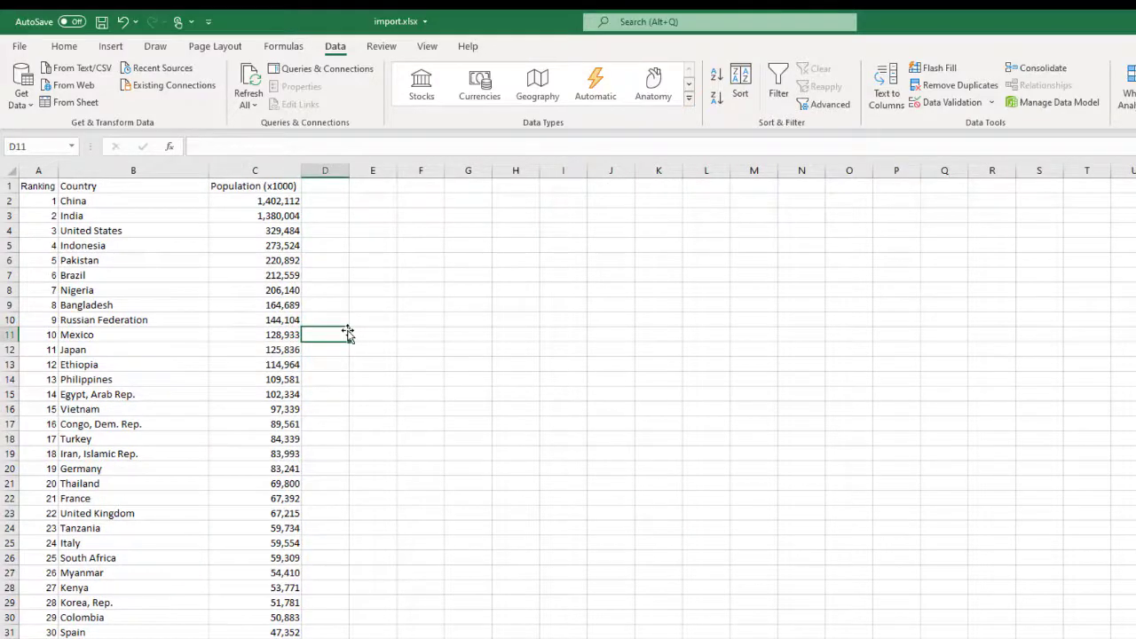
# Check the cleaned country list down to its last row and rename the Sheet2 worksheet as Population
pyautogui.scroll(-20, 359, 429)
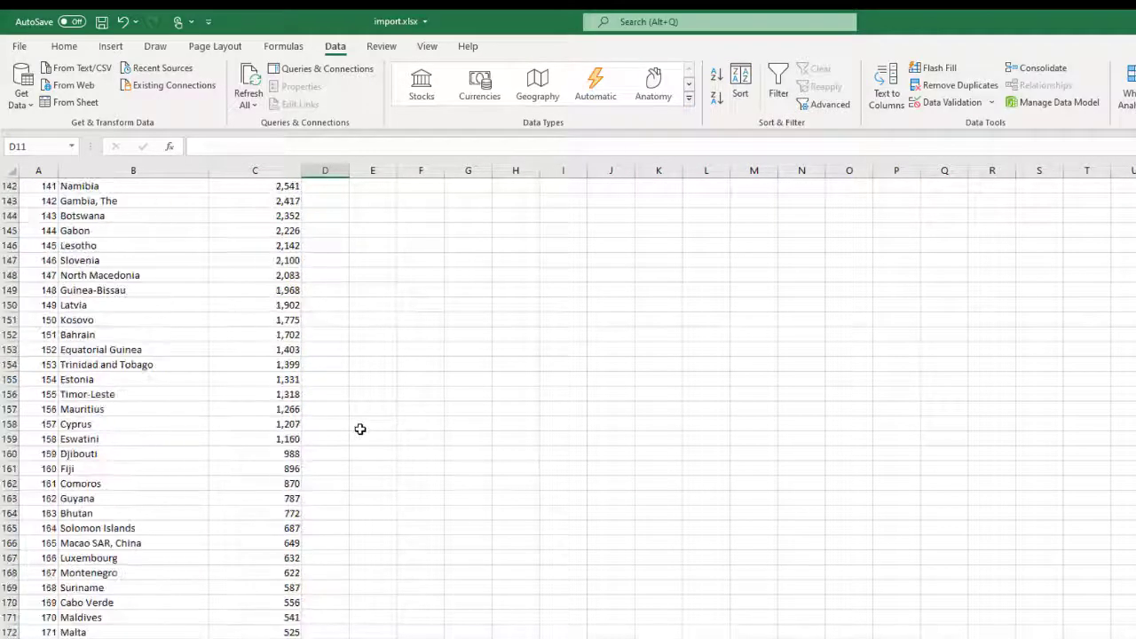
pyautogui.scroll(-20, 359, 429)
pyautogui.scroll(8, 360, 428)
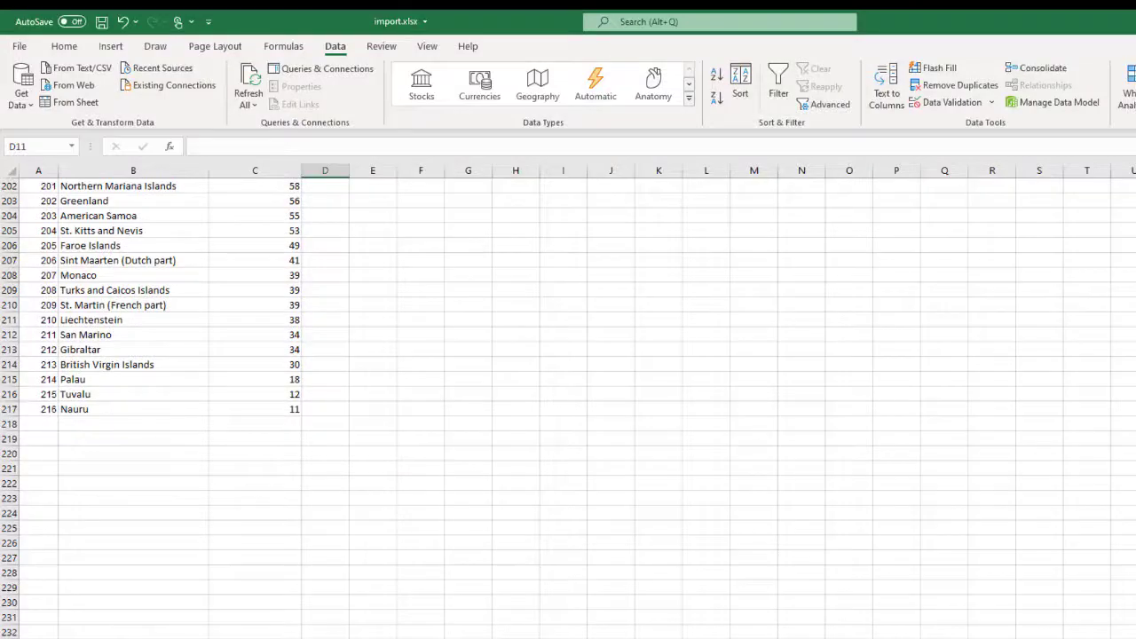
pyautogui.hotkey('alt', 'F4')
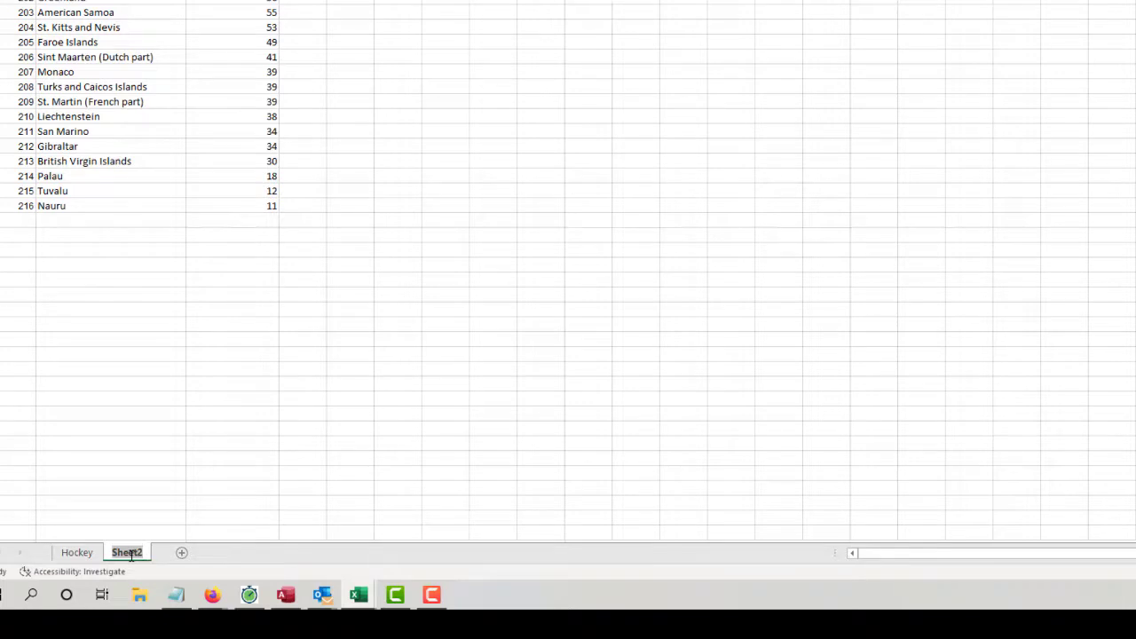
pyautogui.write('Population')
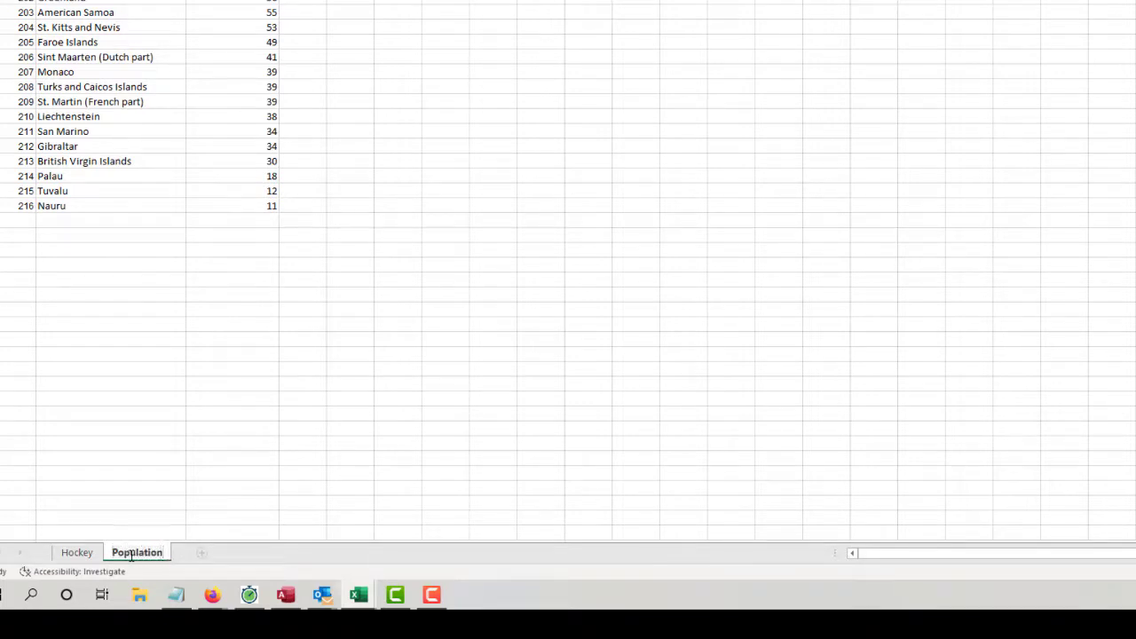
pyautogui.press('Return')
pyautogui.click(551, 74)
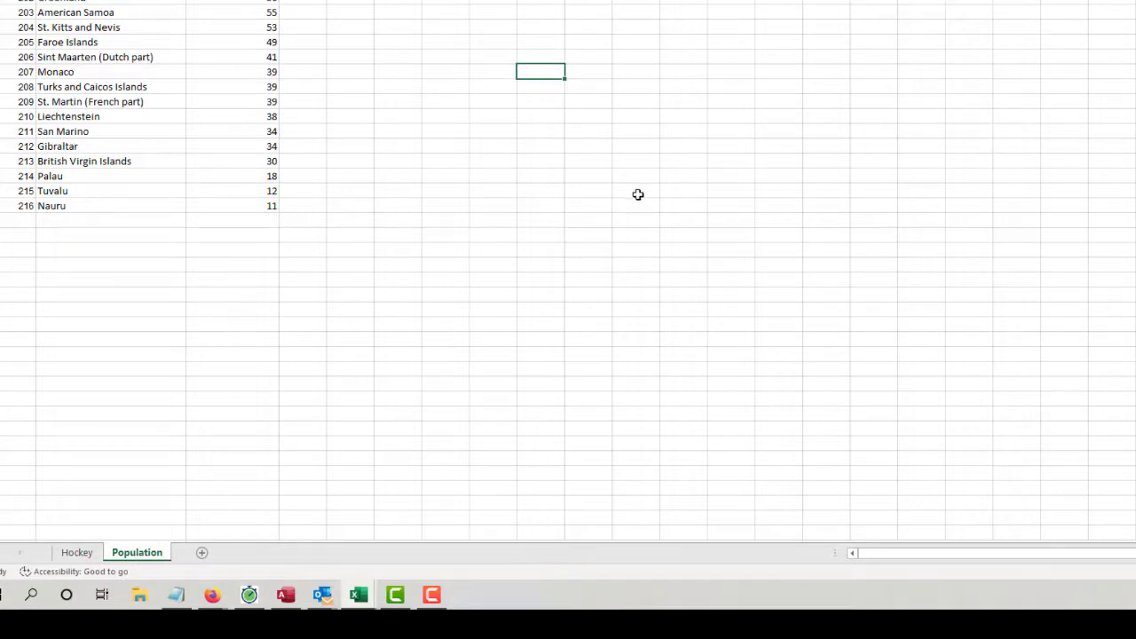
# Switch to Access and choose import.xlsx from the Current Jobs folder as the Excel source to import into a new table
pyautogui.click(283, 600)
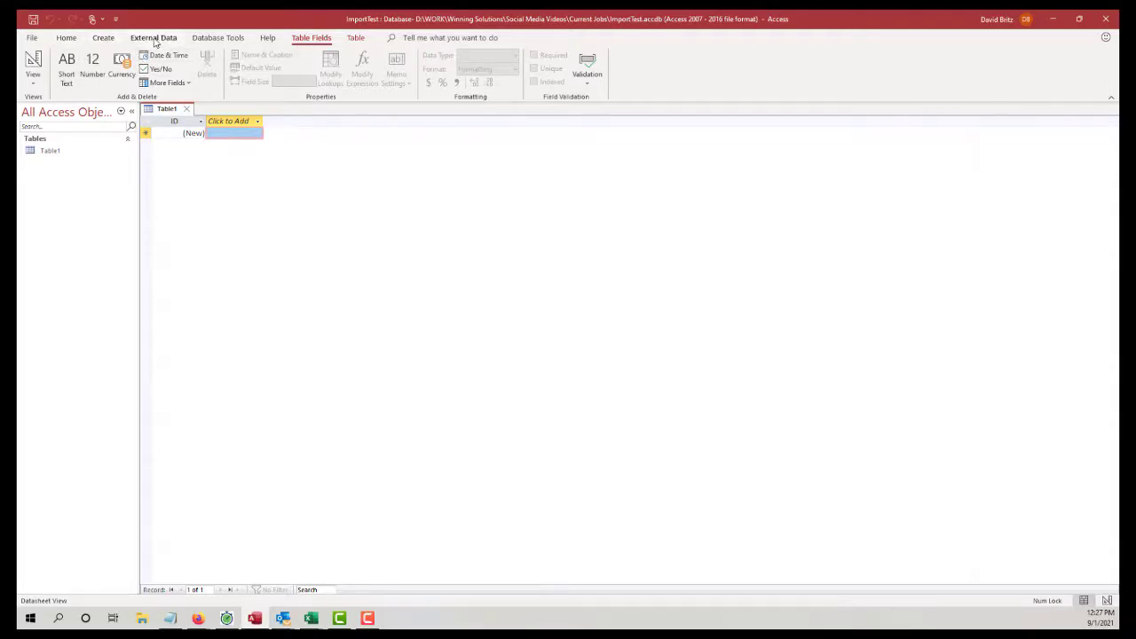
pyautogui.click(154, 38)
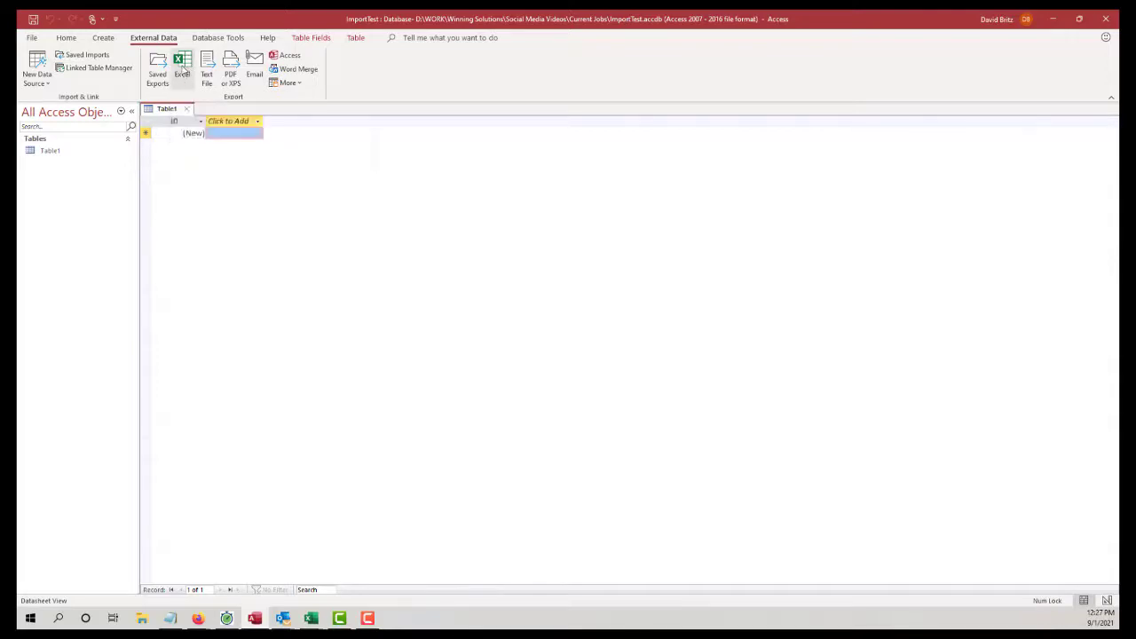
pyautogui.click(183, 68)
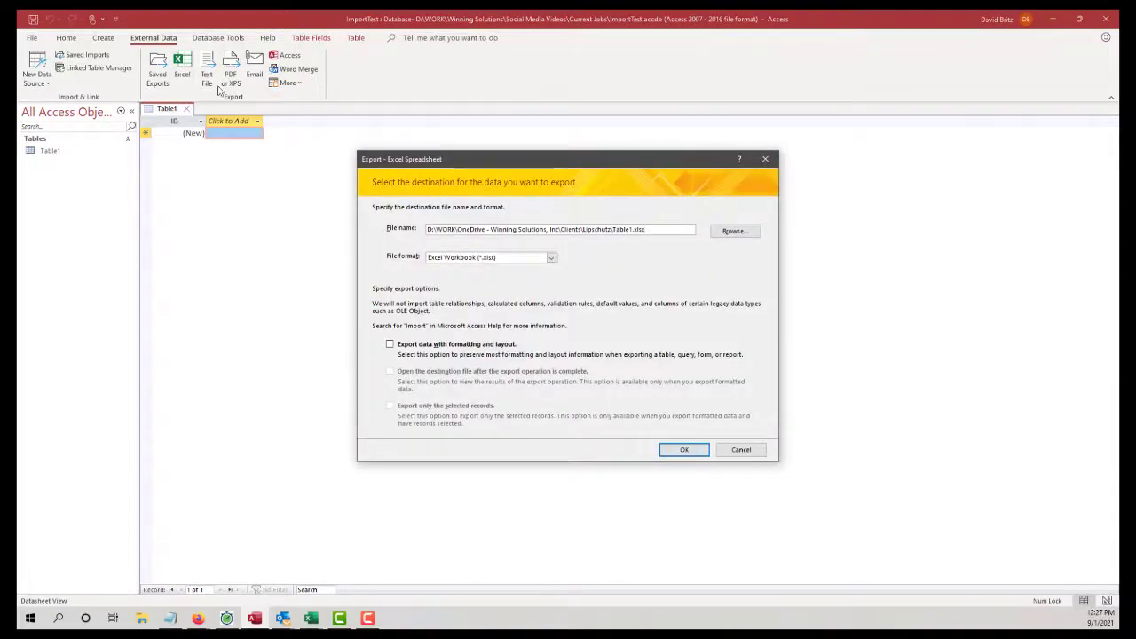
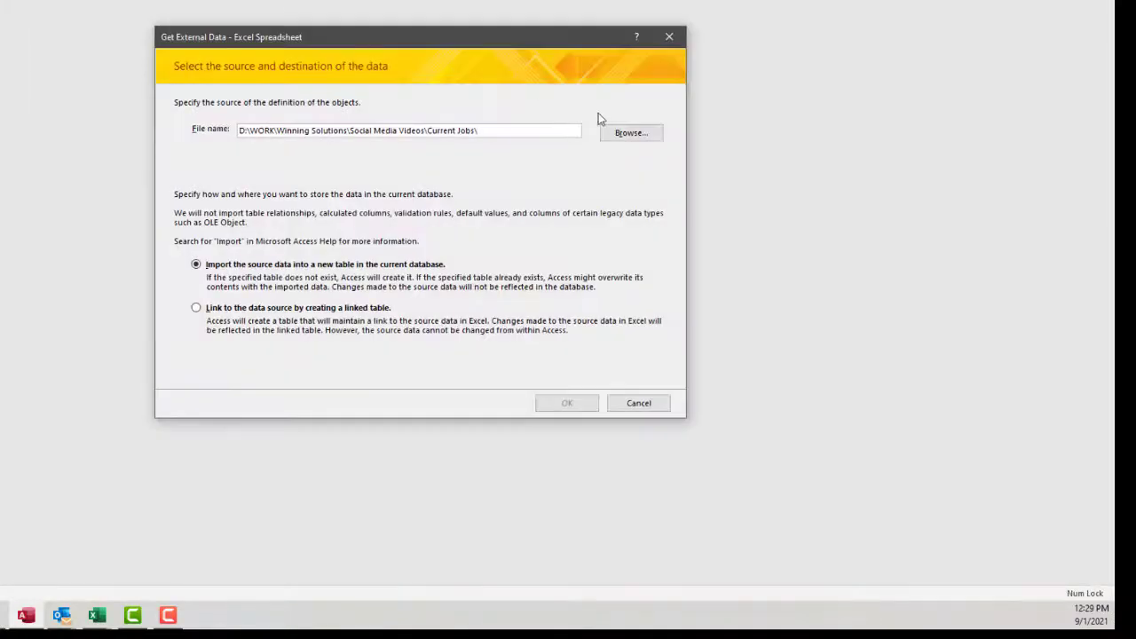
pyautogui.click(626, 133)
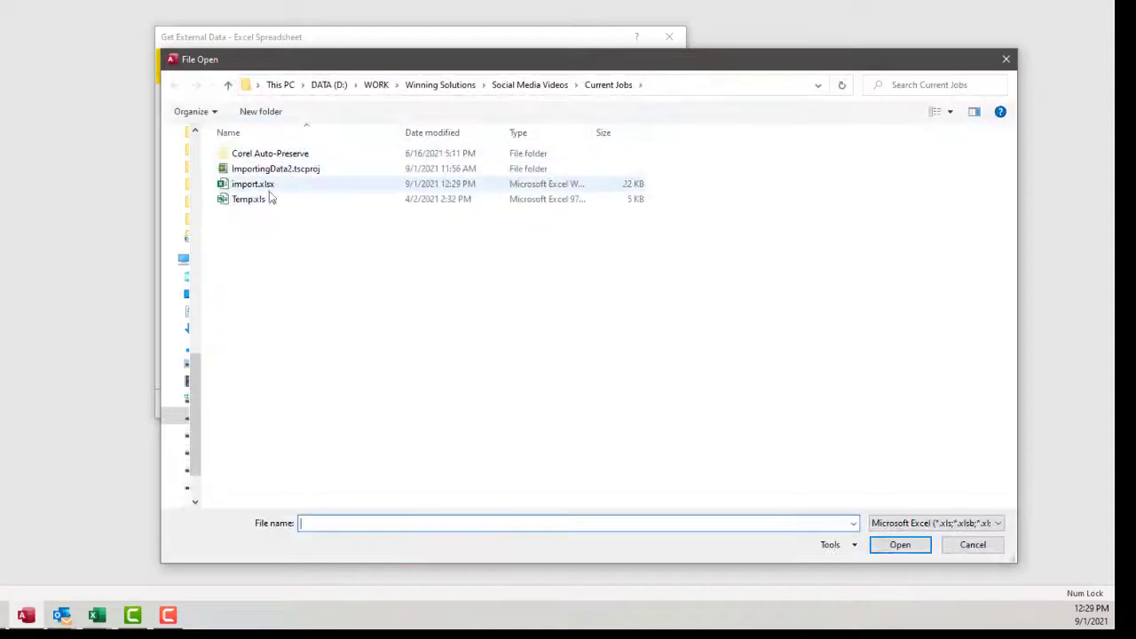
pyautogui.doubleClick(255, 186)
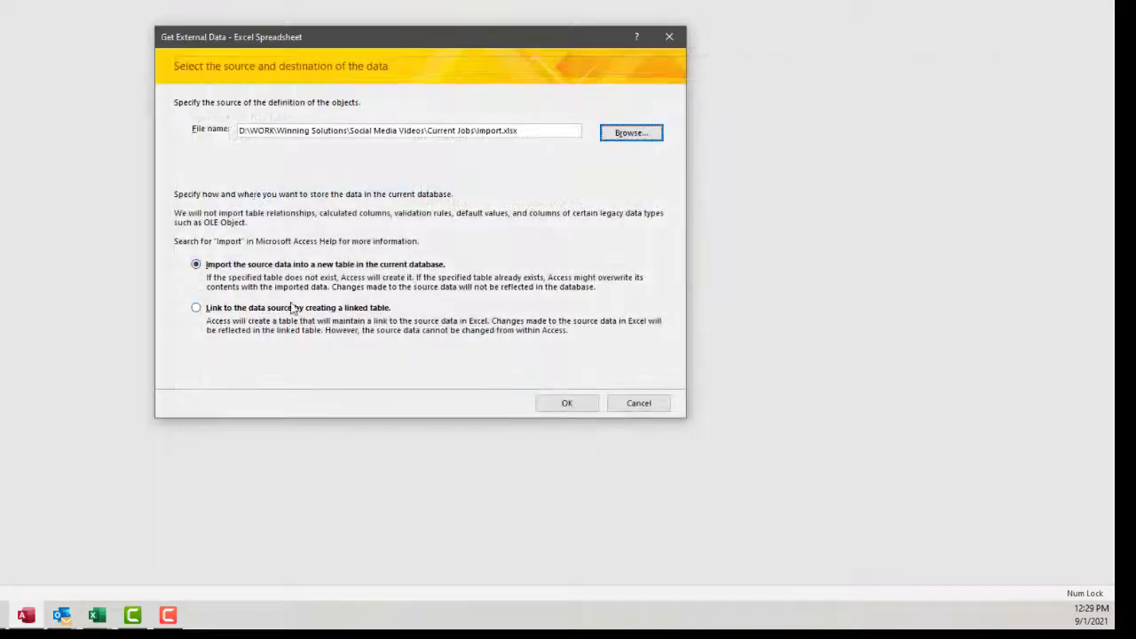
pyautogui.click(578, 403)
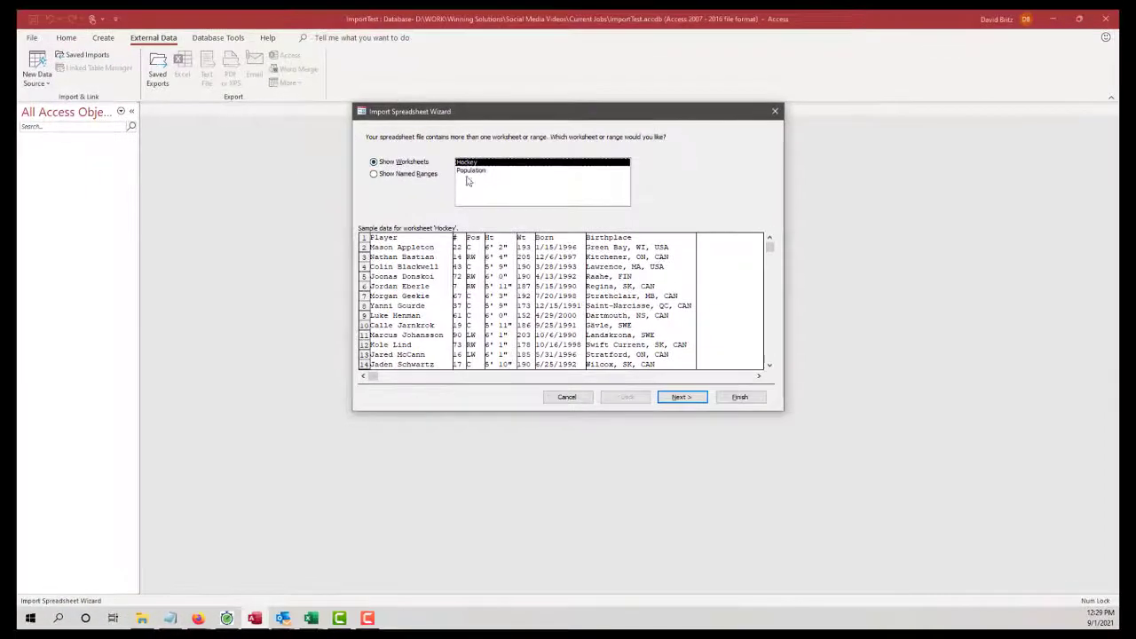
# Compare the sample data of the Population and Hockey worksheets and select Hockey as the worksheet to import
pyautogui.click(477, 170)
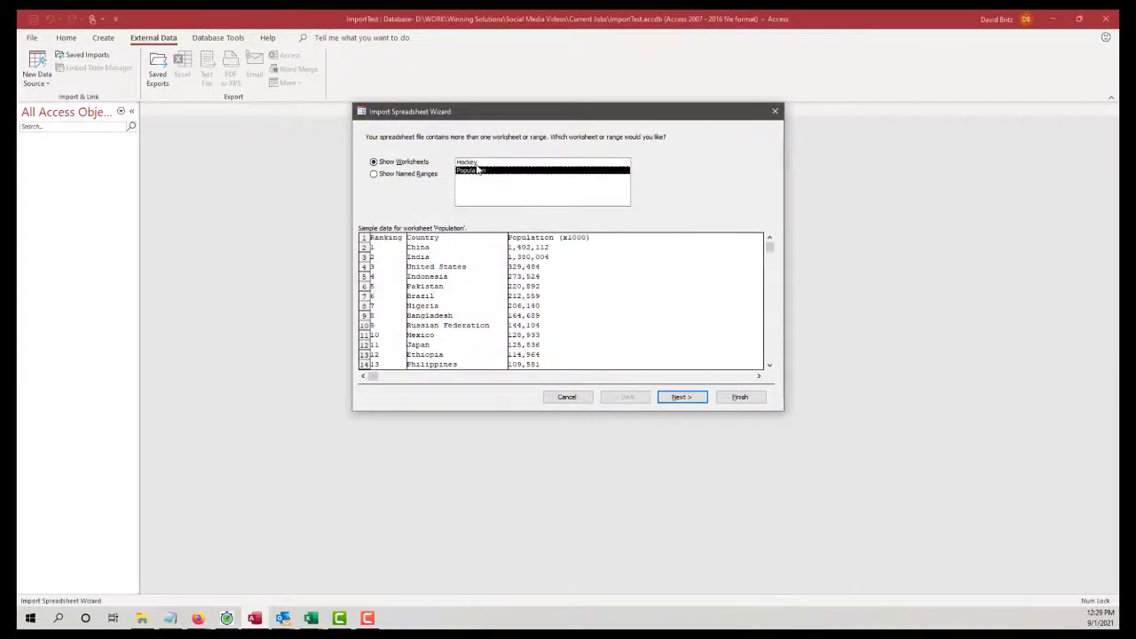
pyautogui.click(477, 164)
pyautogui.click(477, 169)
pyautogui.click(478, 163)
pyautogui.click(479, 170)
pyautogui.click(479, 163)
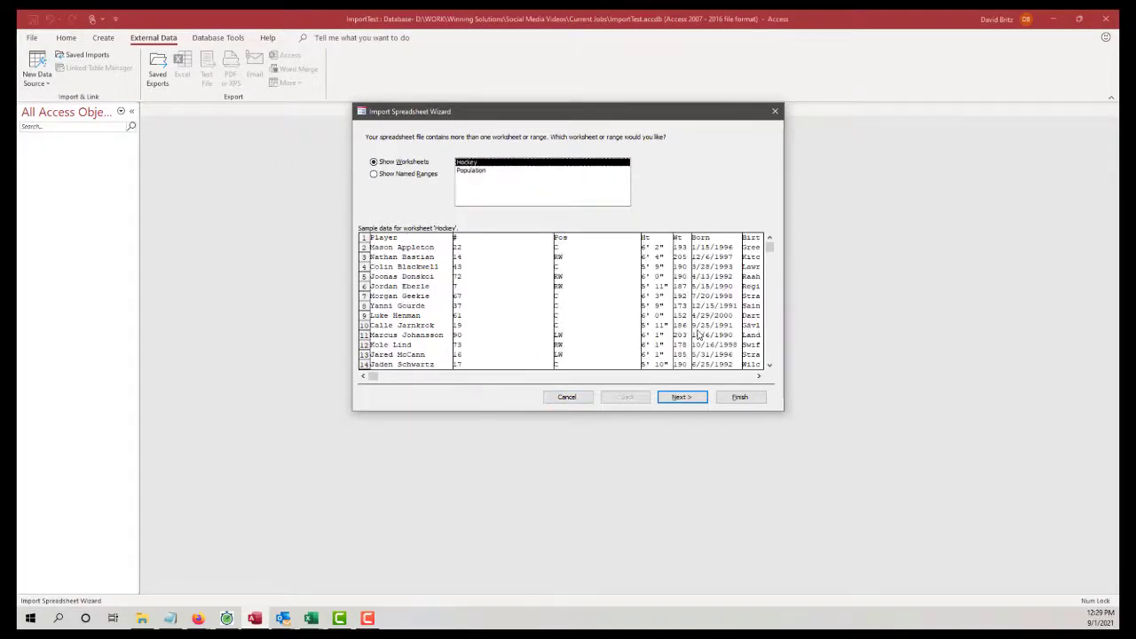
pyautogui.click(680, 398)
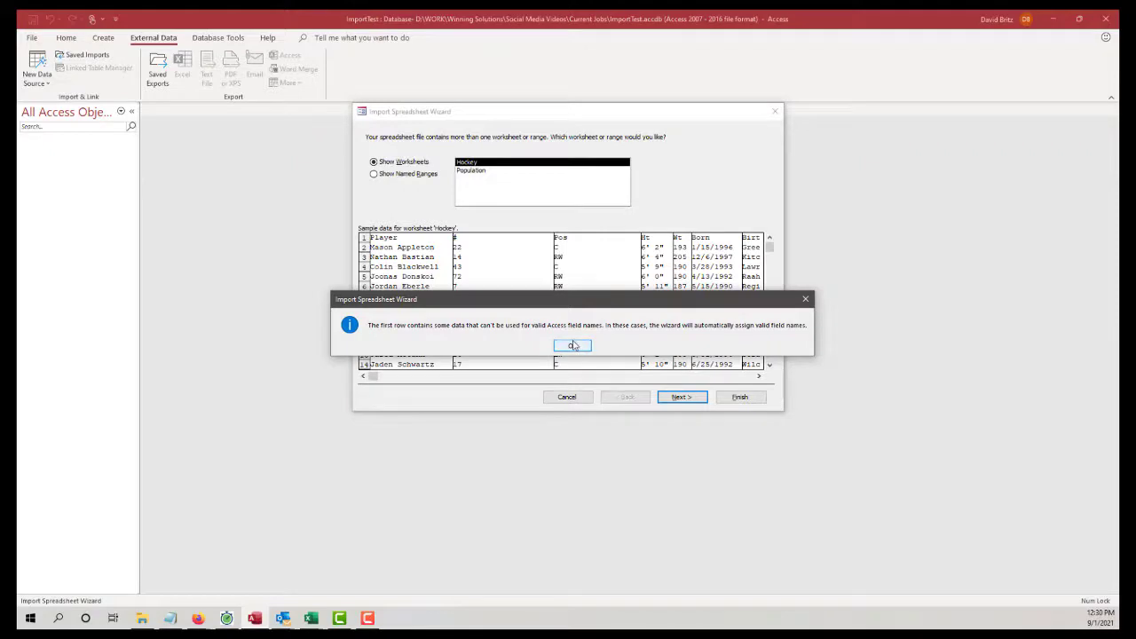
pyautogui.click(573, 347)
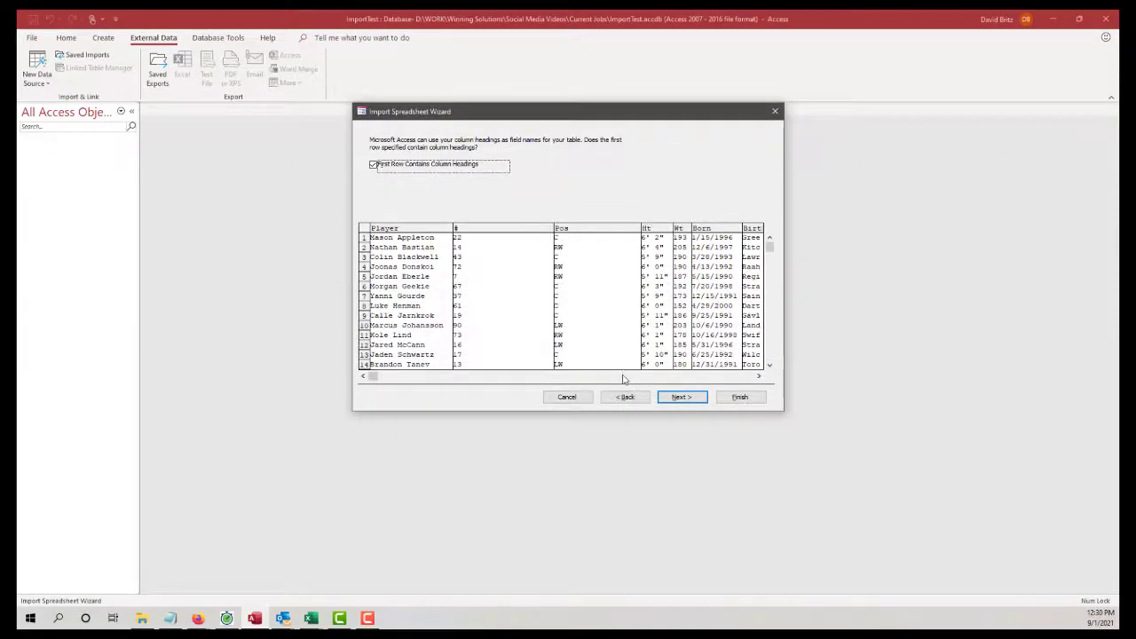
# Review the preview columns through Birthplace and accept the first row as column headings
pyautogui.click(624, 376)
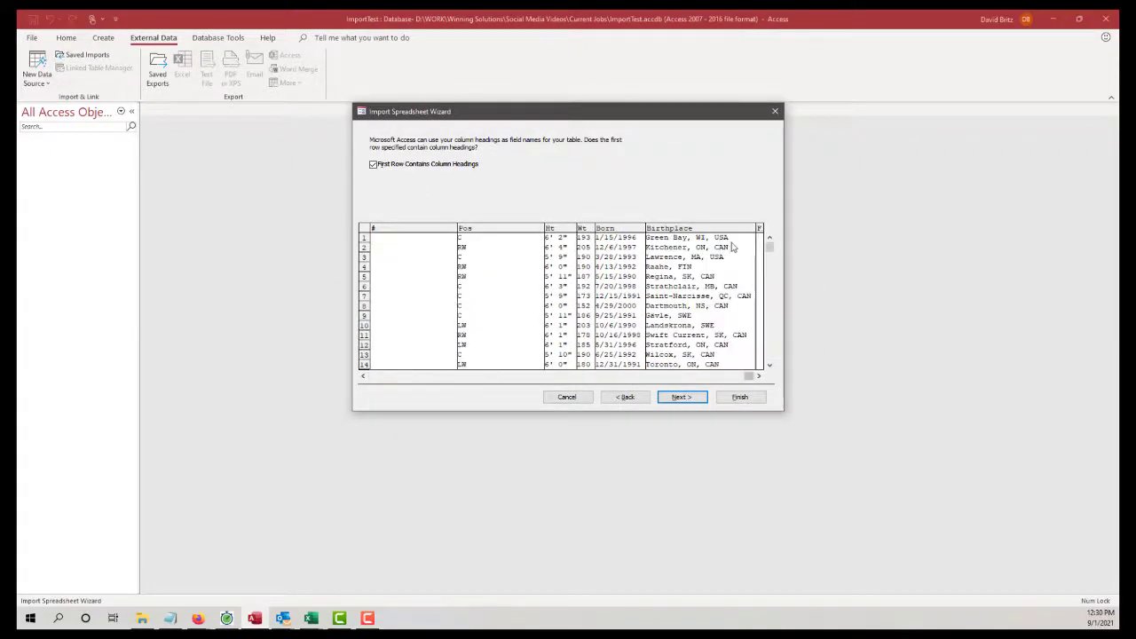
pyautogui.click(382, 378)
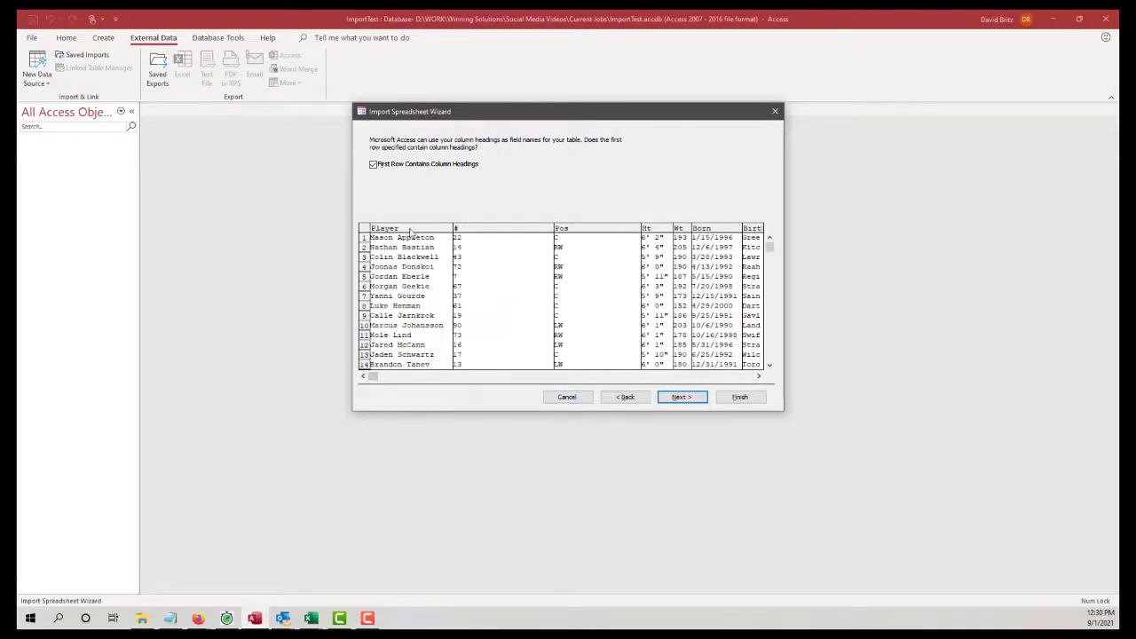
pyautogui.click(684, 398)
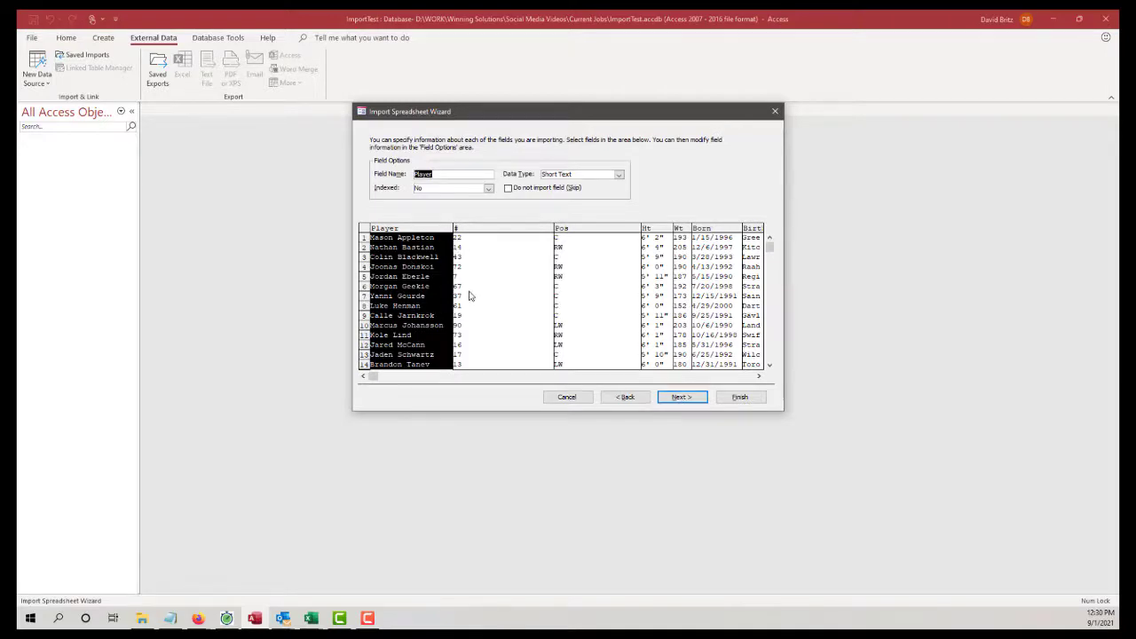
# Set the data type of the # field to Integer
pyautogui.click(515, 311)
pyautogui.click(422, 290)
pyautogui.click(507, 286)
pyautogui.click(618, 174)
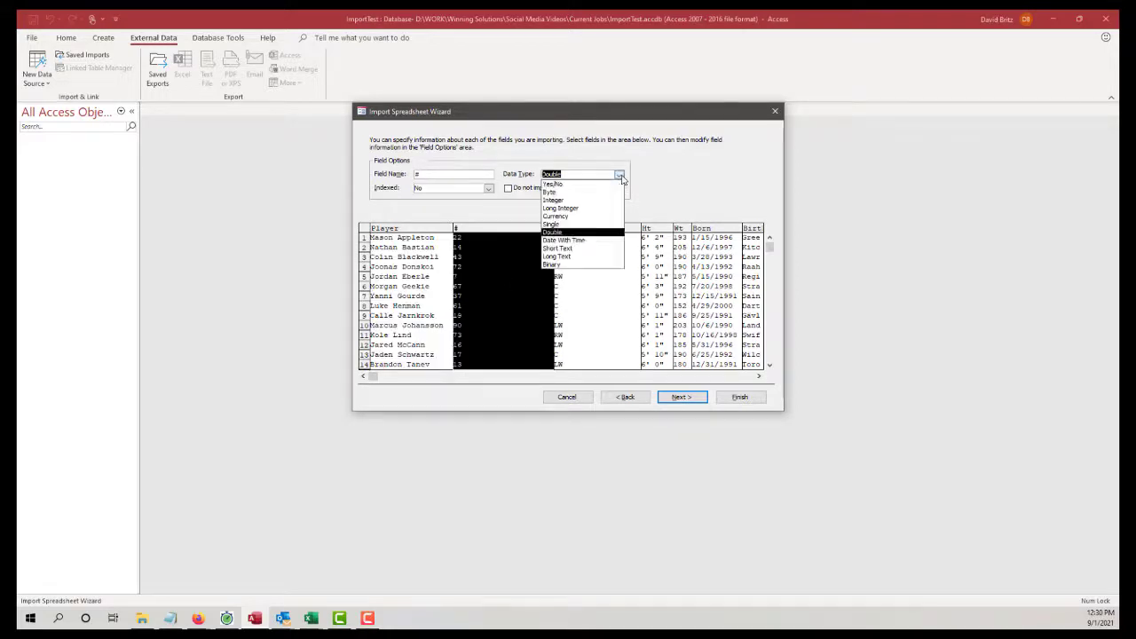
pyautogui.click(592, 200)
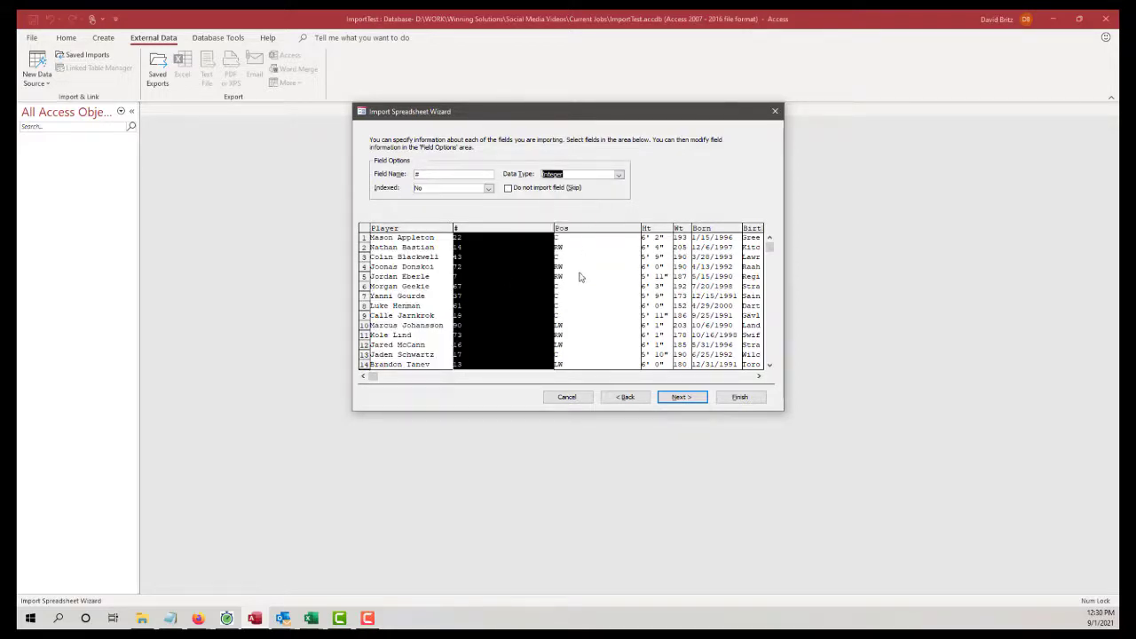
# Check the data types of the Pos and Ht fields and set the Wt field to Integer
pyautogui.click(610, 283)
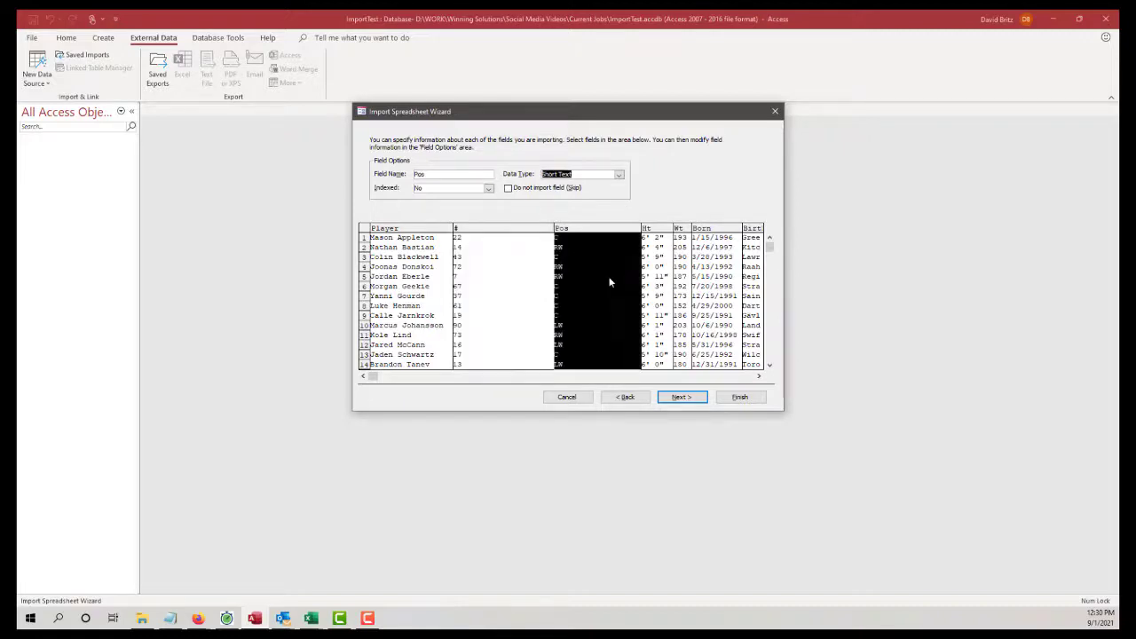
pyautogui.click(660, 304)
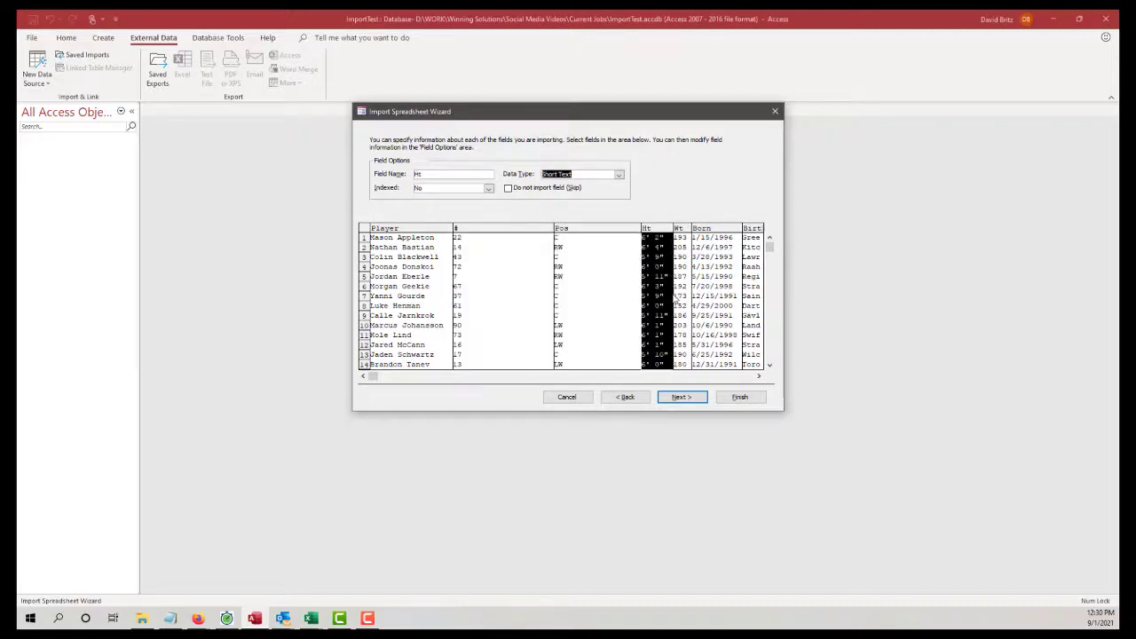
pyautogui.click(684, 295)
pyautogui.click(618, 175)
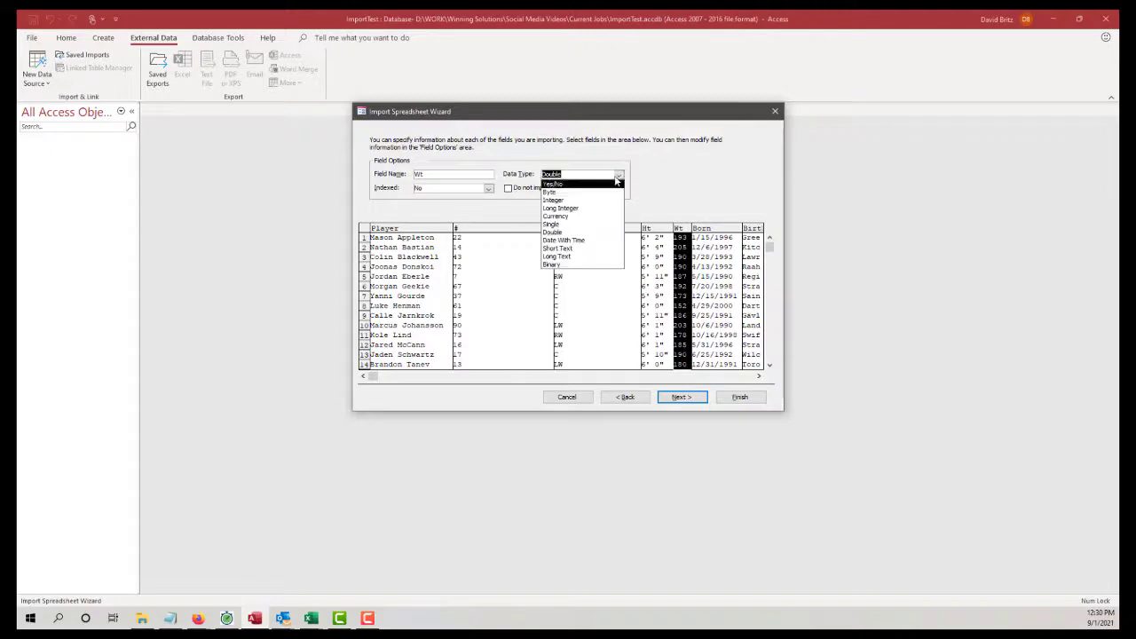
pyautogui.click(729, 245)
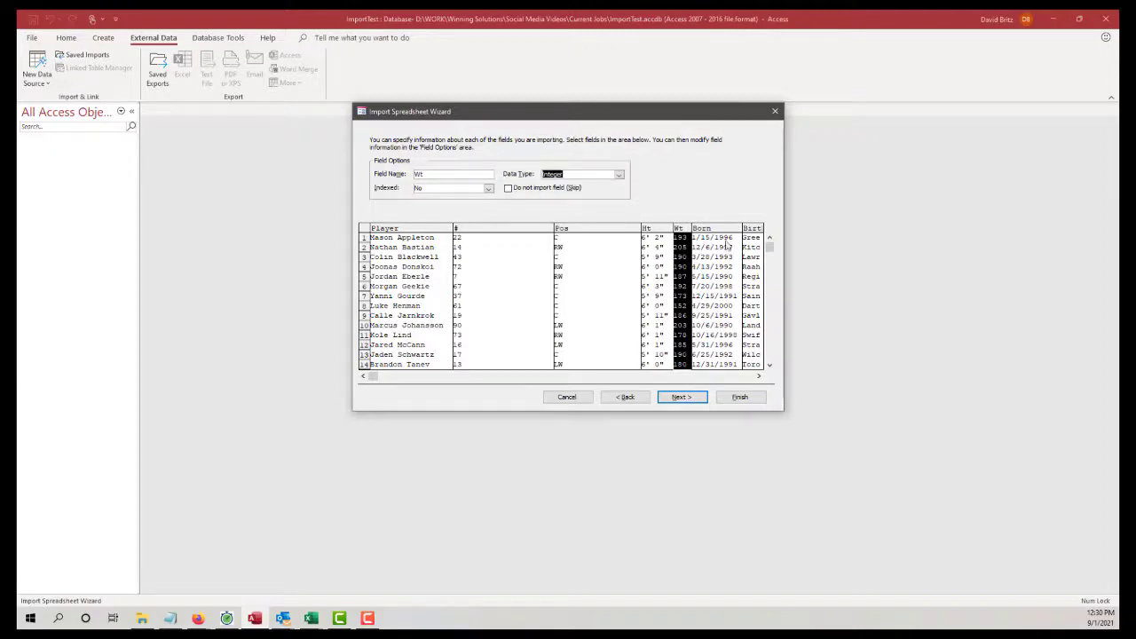
# Check the Born and Birthplace field types and exclude the blank Field8 column from the import
pyautogui.click(710, 283)
pyautogui.click(759, 376)
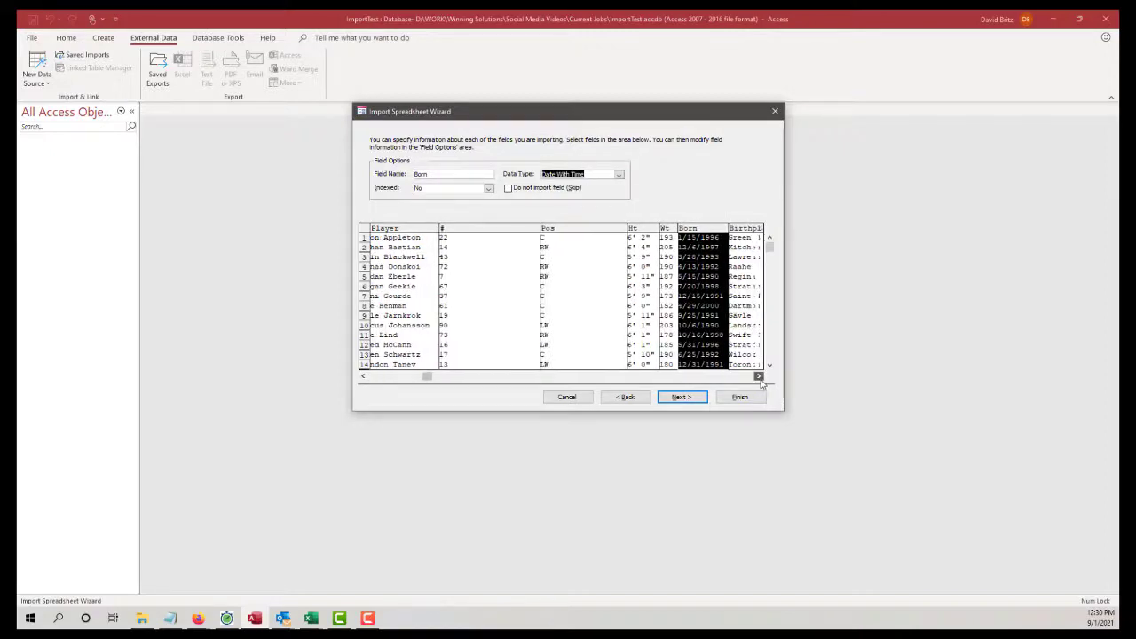
pyautogui.click(742, 379)
pyautogui.click(682, 279)
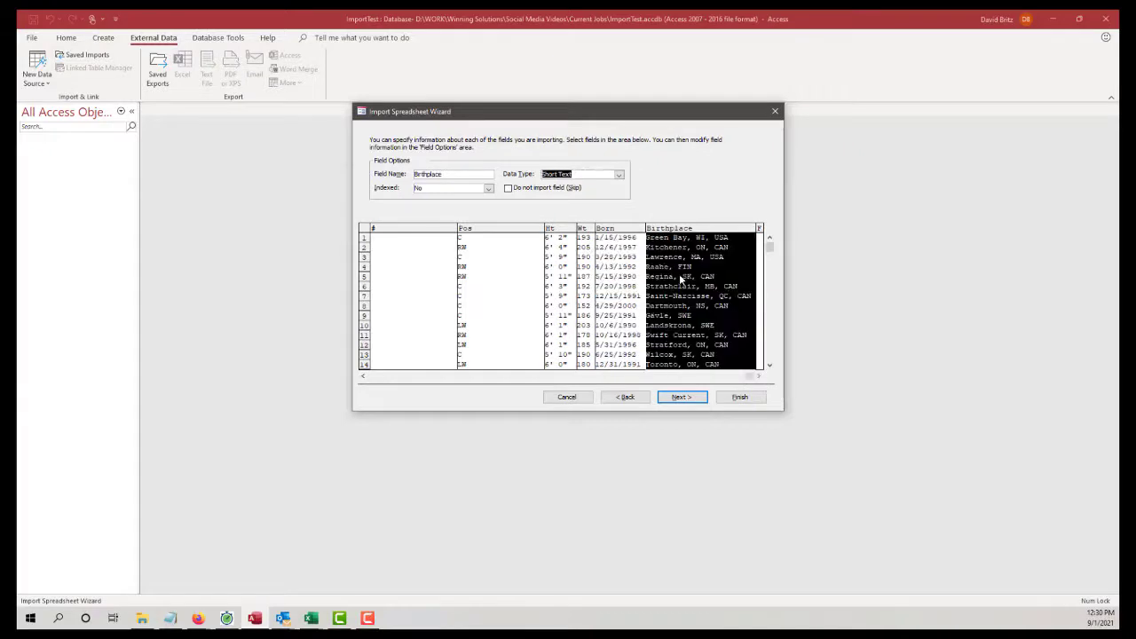
pyautogui.click(762, 229)
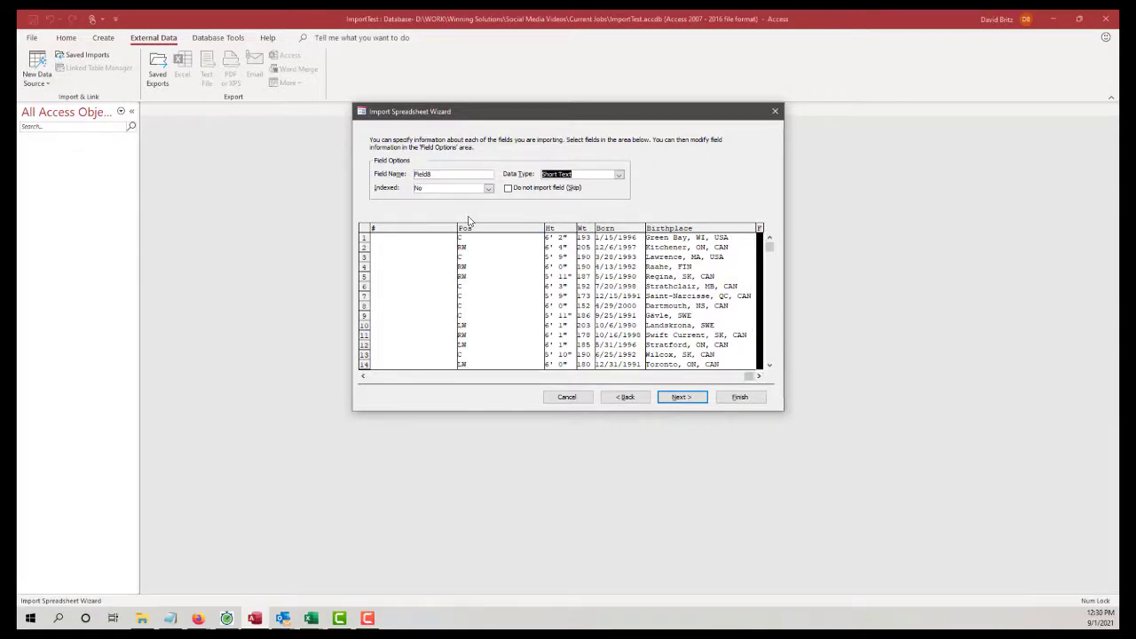
pyautogui.click(509, 189)
# Let Access add the primary key and finish the Hockey import without saving the import steps
pyautogui.click(683, 398)
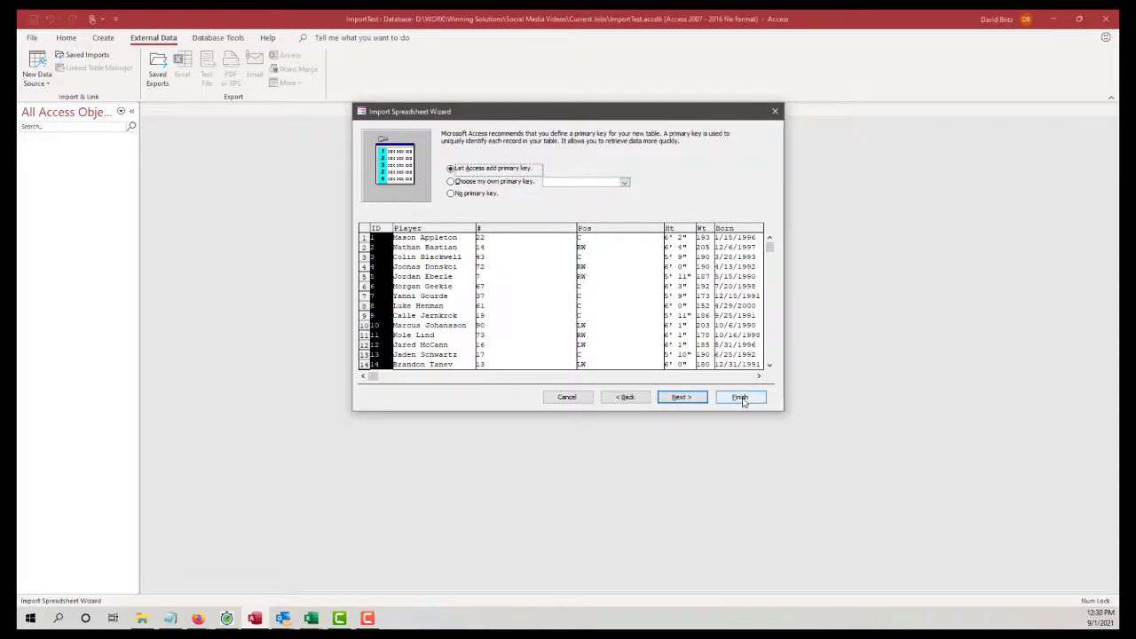
pyautogui.click(742, 398)
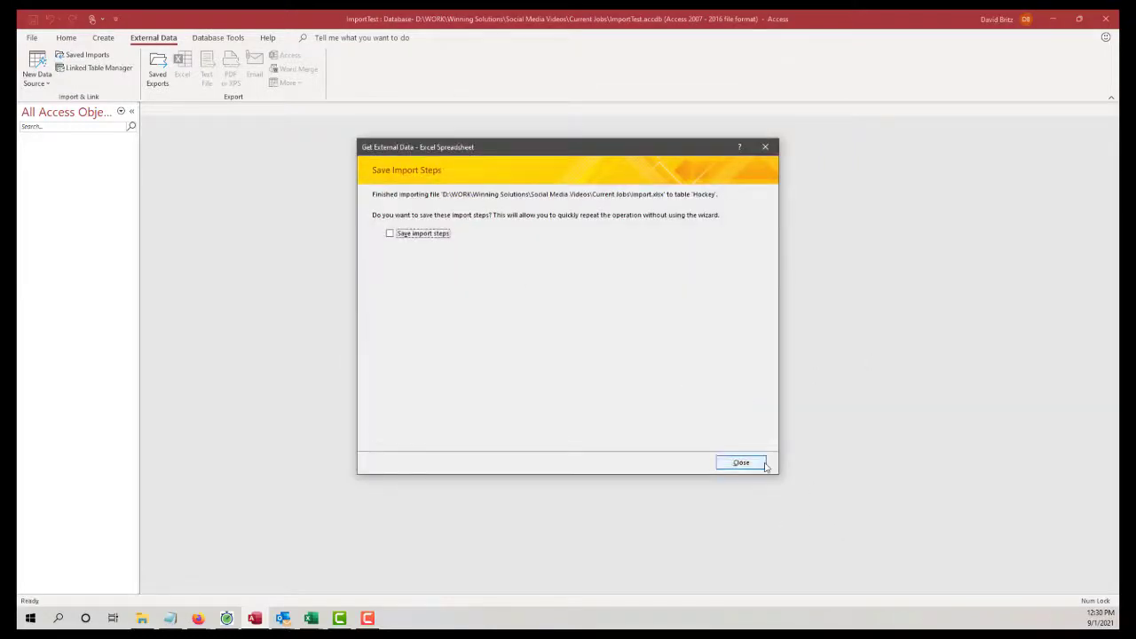
pyautogui.click(743, 464)
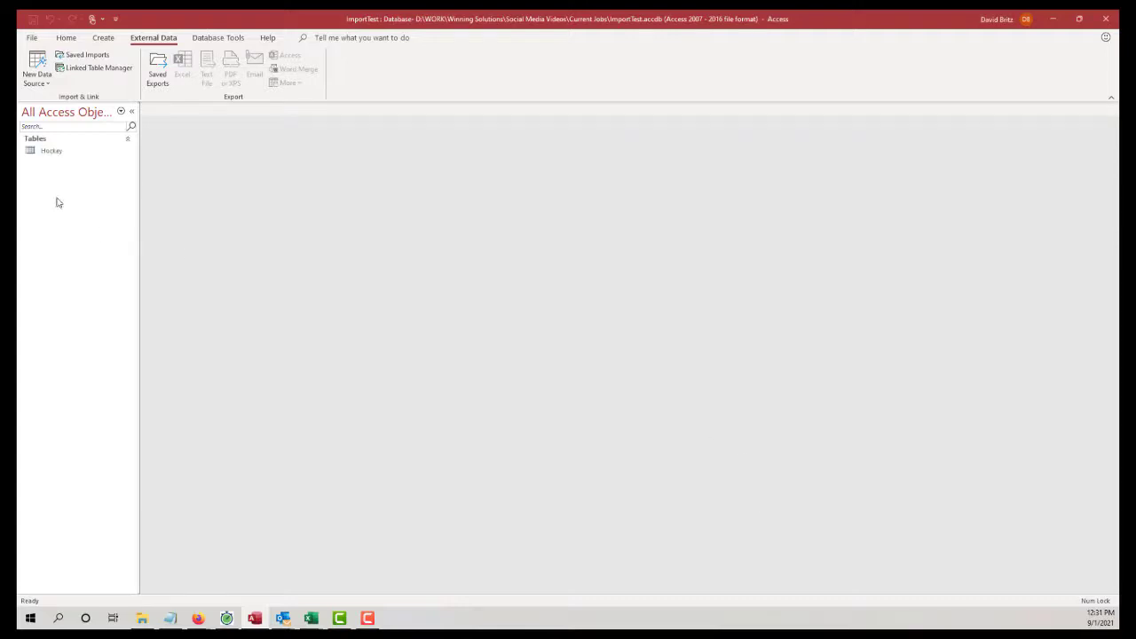
# Open the Hockey table and fit the Player and Birthplace column widths to their contents
pyautogui.click(63, 153)
pyautogui.doubleClick(62, 153)
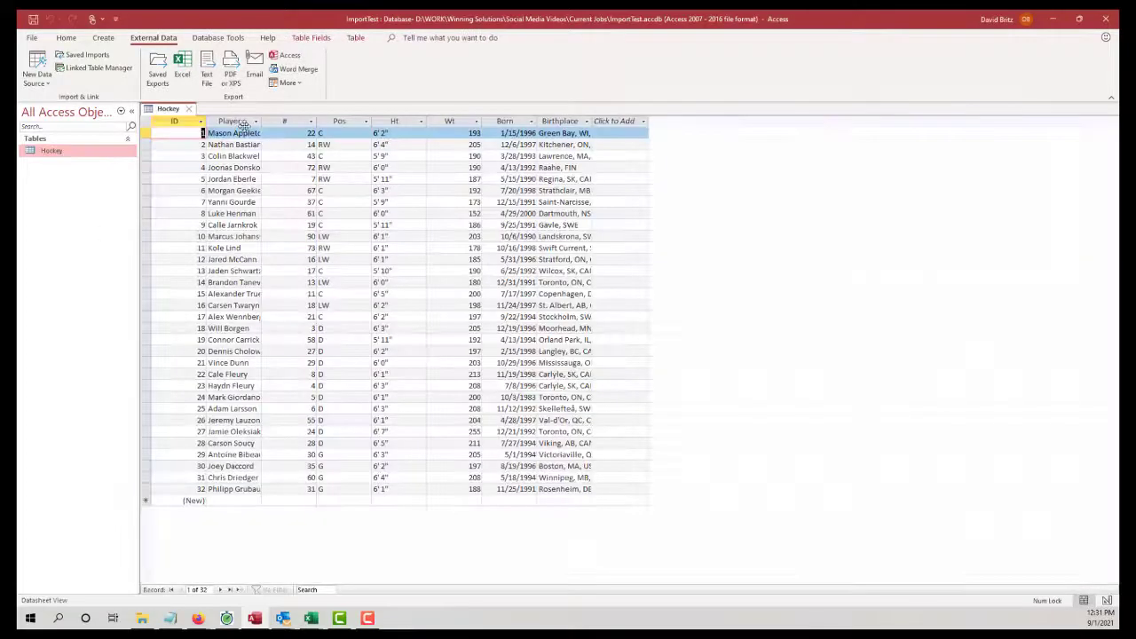
pyautogui.doubleClick(263, 121)
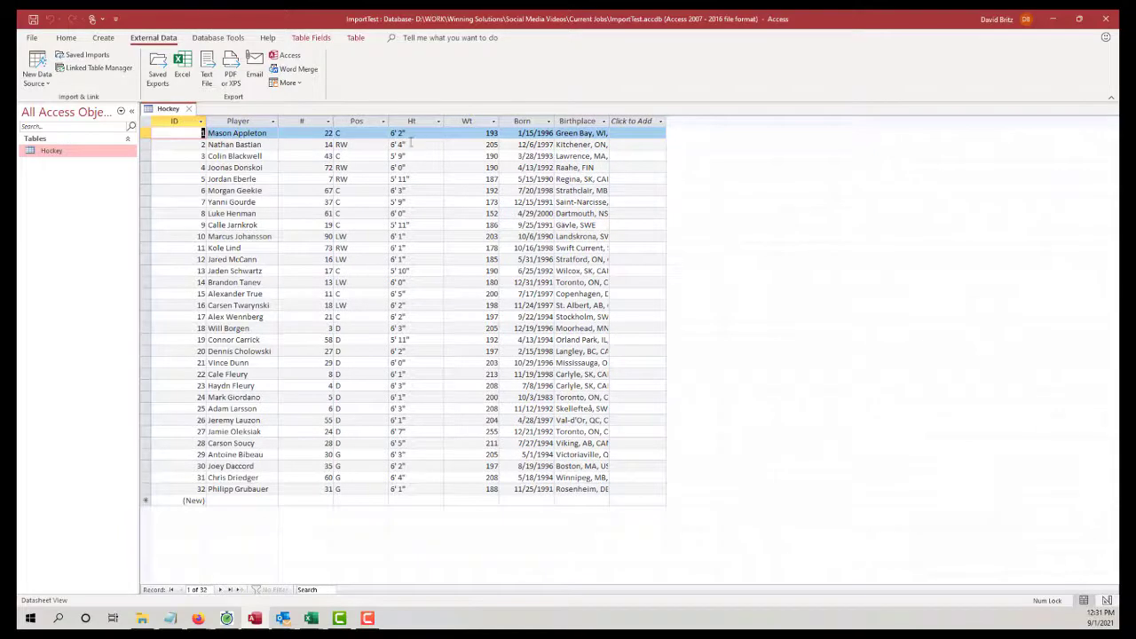
pyautogui.moveTo(317, 486); pyautogui.dragTo(325, 132)
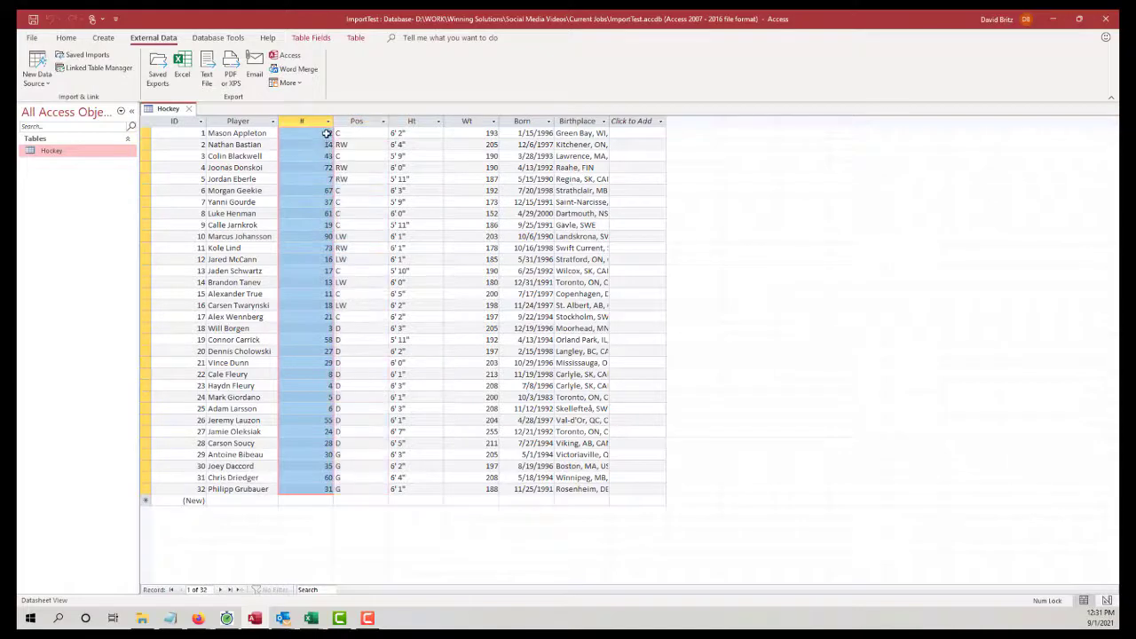
pyautogui.doubleClick(610, 120)
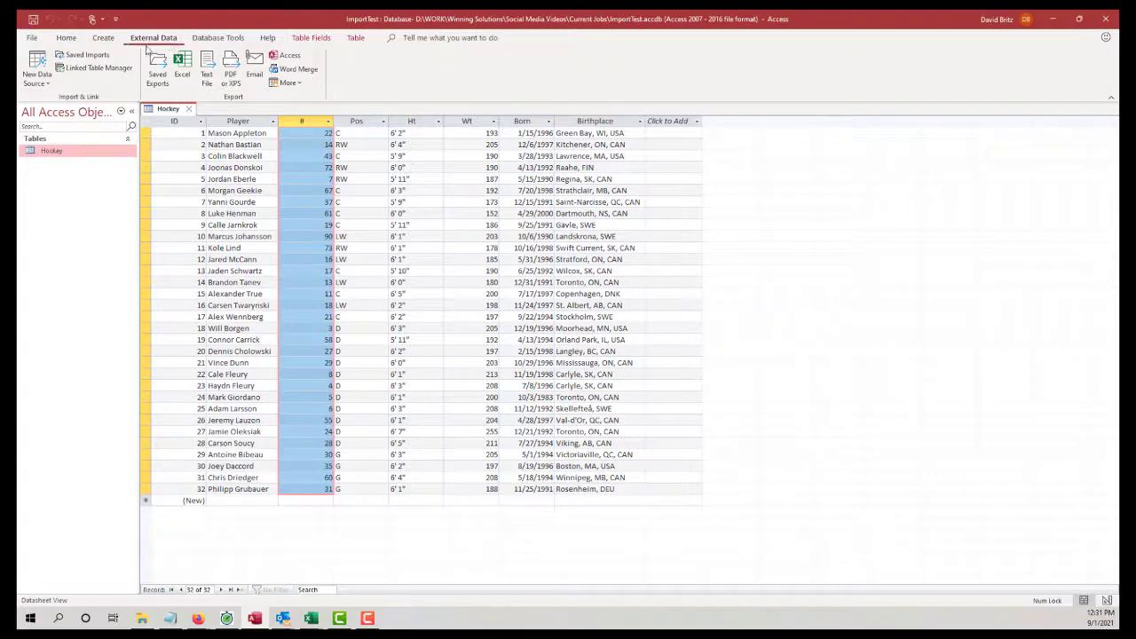
# Start an Excel import from import.xlsx in the Current Jobs folder into a new table of the current database
pyautogui.click(35, 77)
pyautogui.moveTo(58, 103)
pyautogui.click(155, 104)
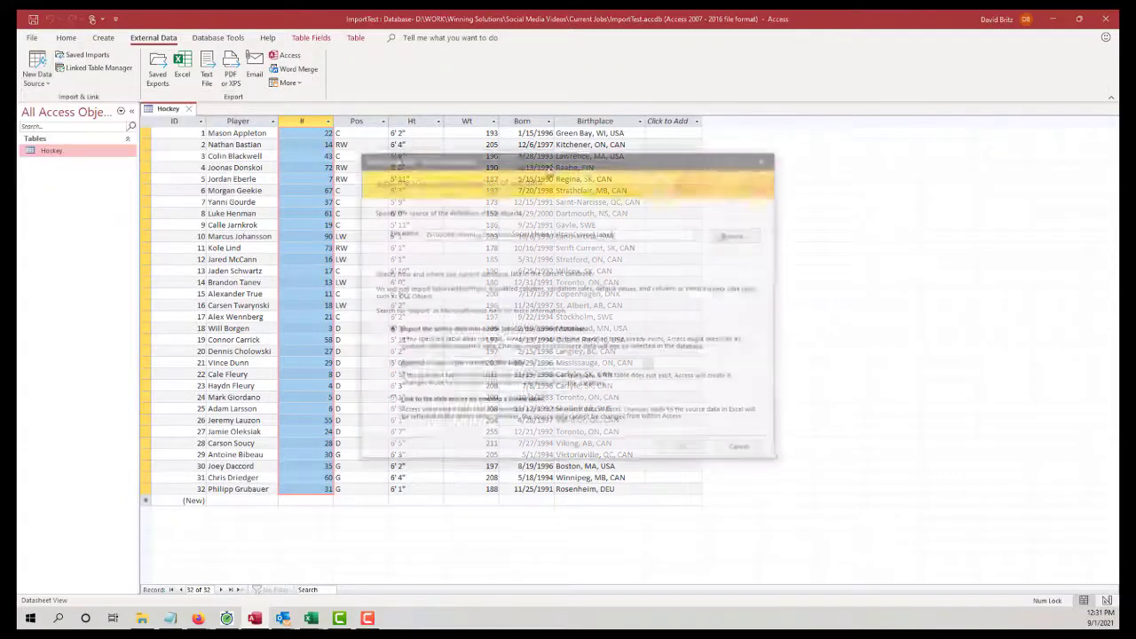
pyautogui.click(735, 236)
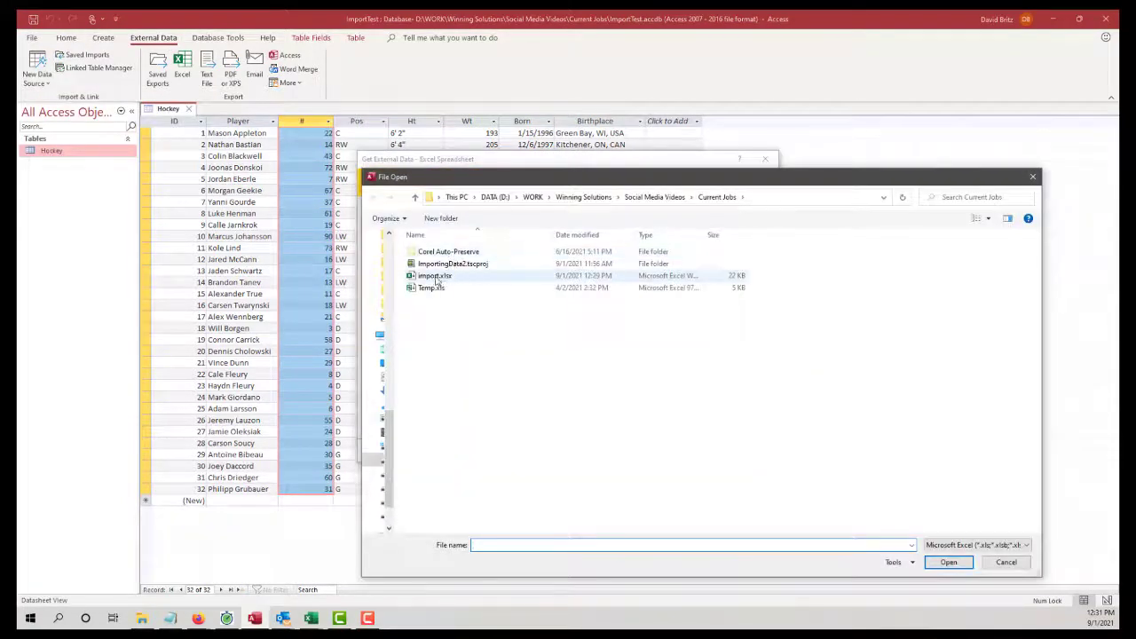
pyautogui.doubleClick(447, 277)
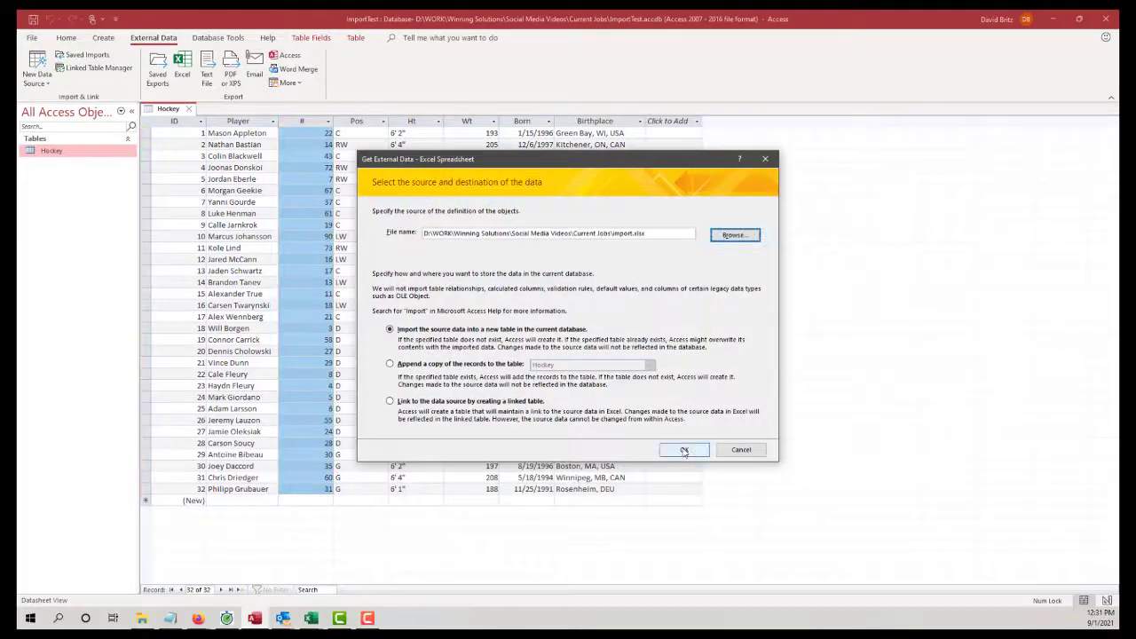
pyautogui.click(684, 450)
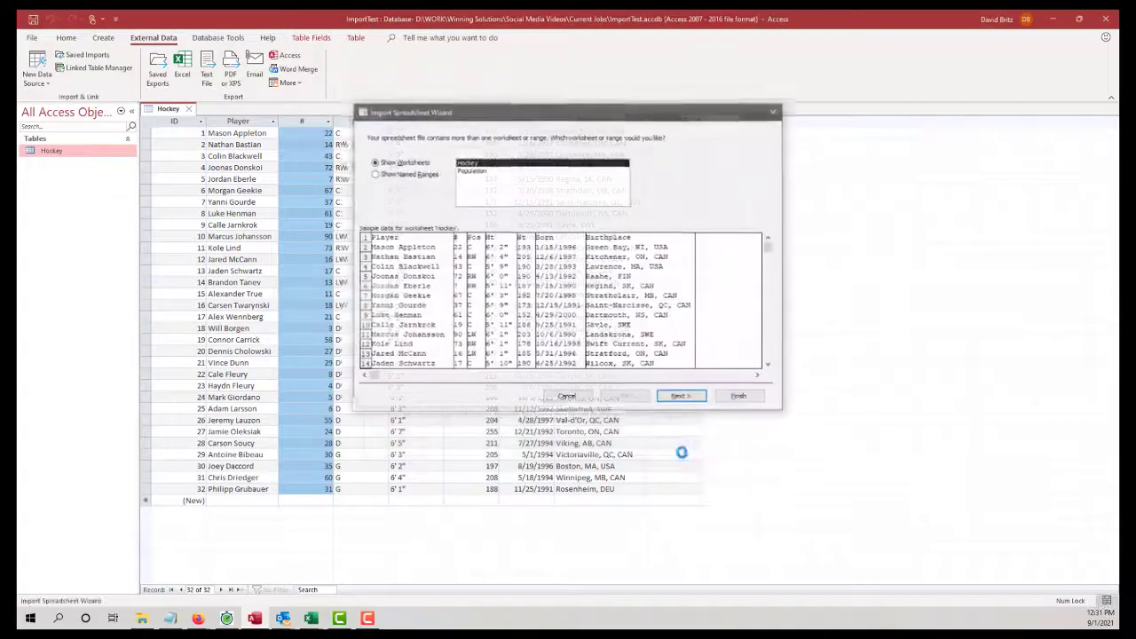
# Choose the Population worksheet for the import and use its first row as column headings
pyautogui.click(480, 171)
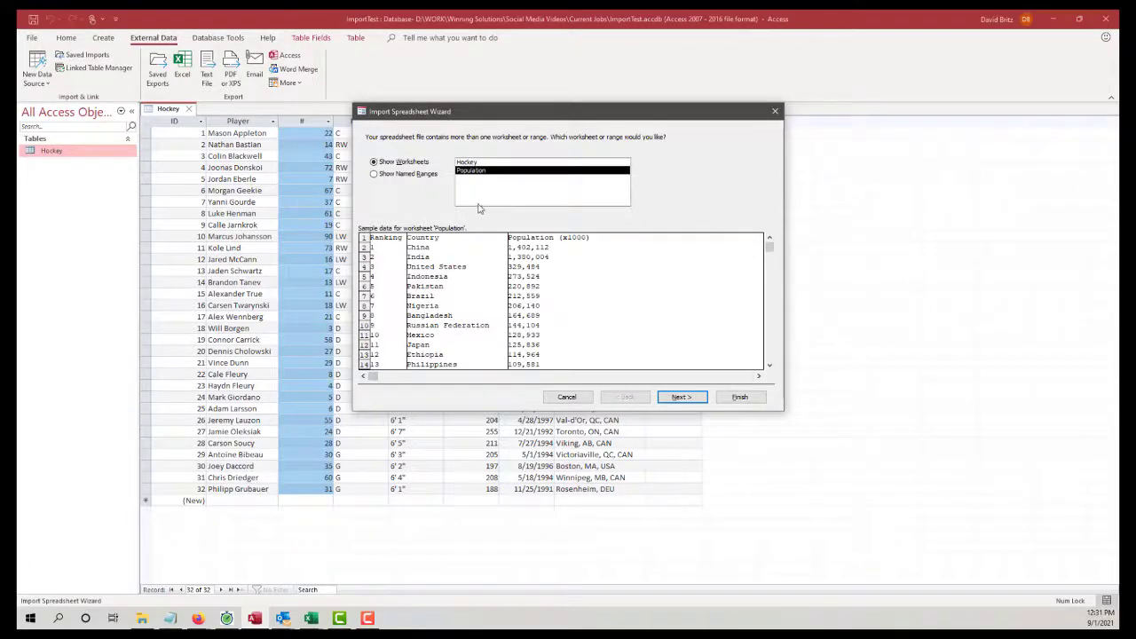
pyautogui.click(680, 398)
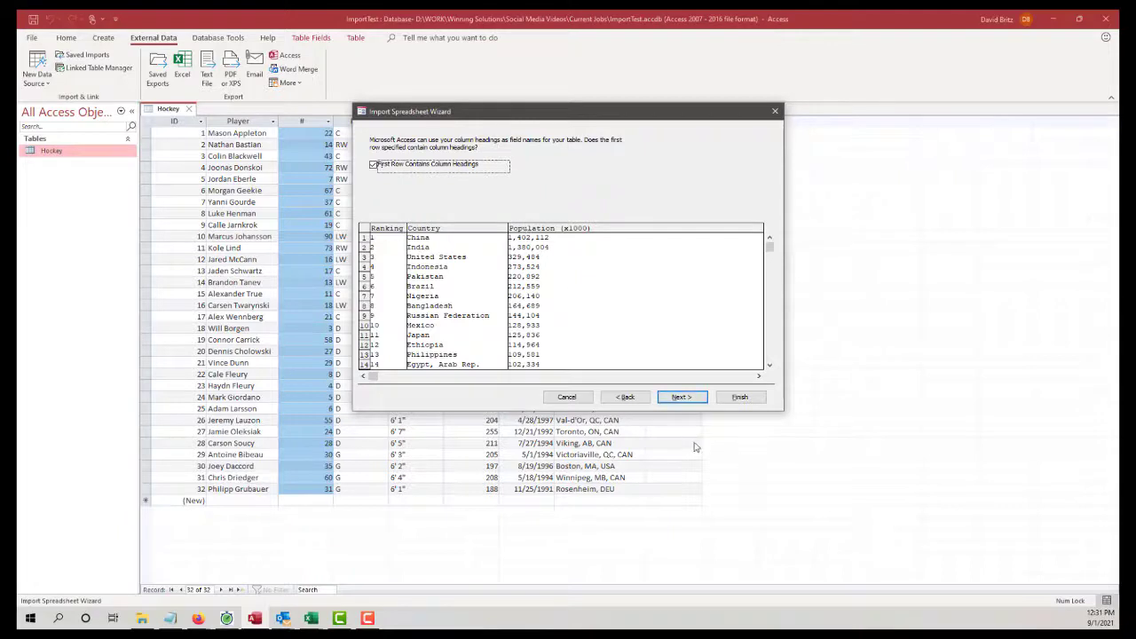
pyautogui.click(685, 399)
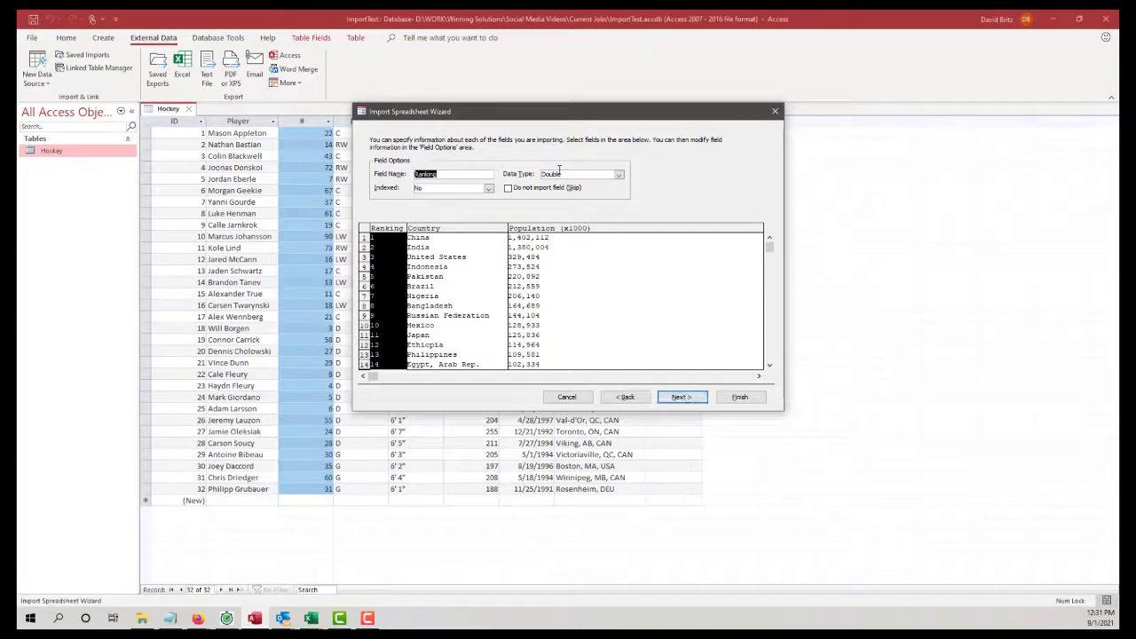
# Set the Ranking field to Integer and Population (x1000) to Long Integer, keeping Country as Short Text
pyautogui.click(619, 174)
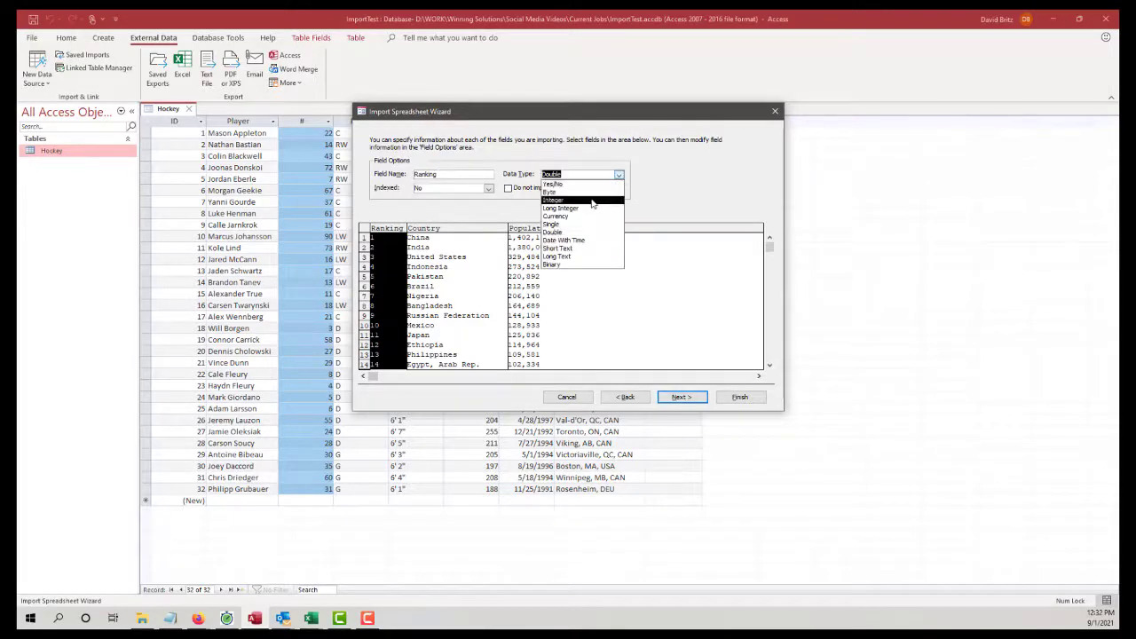
pyautogui.click(592, 201)
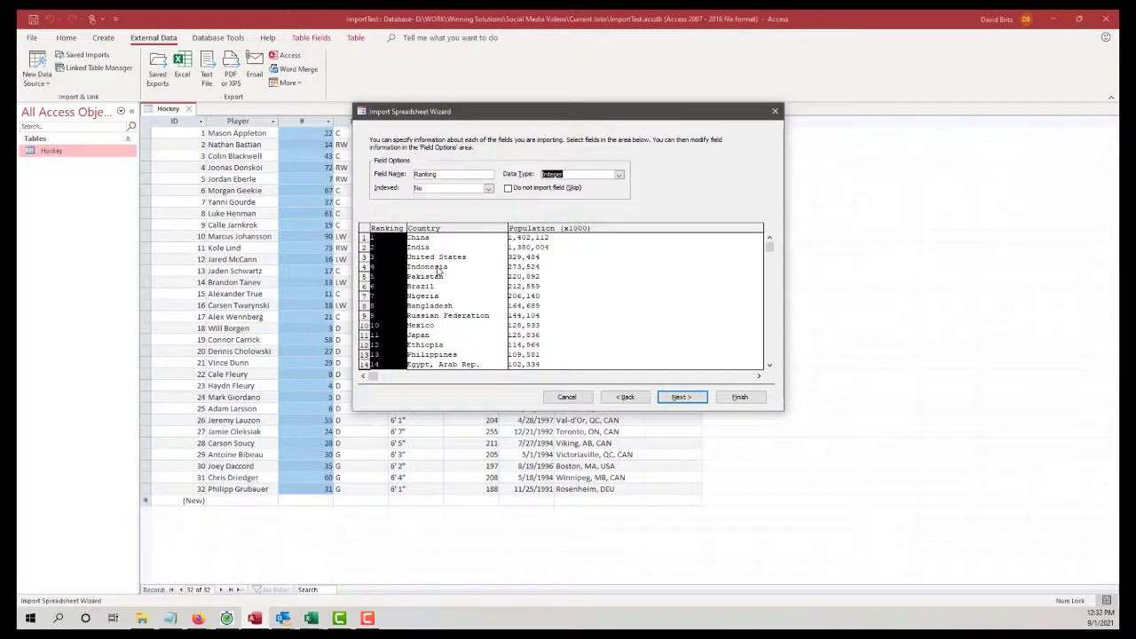
pyautogui.click(439, 273)
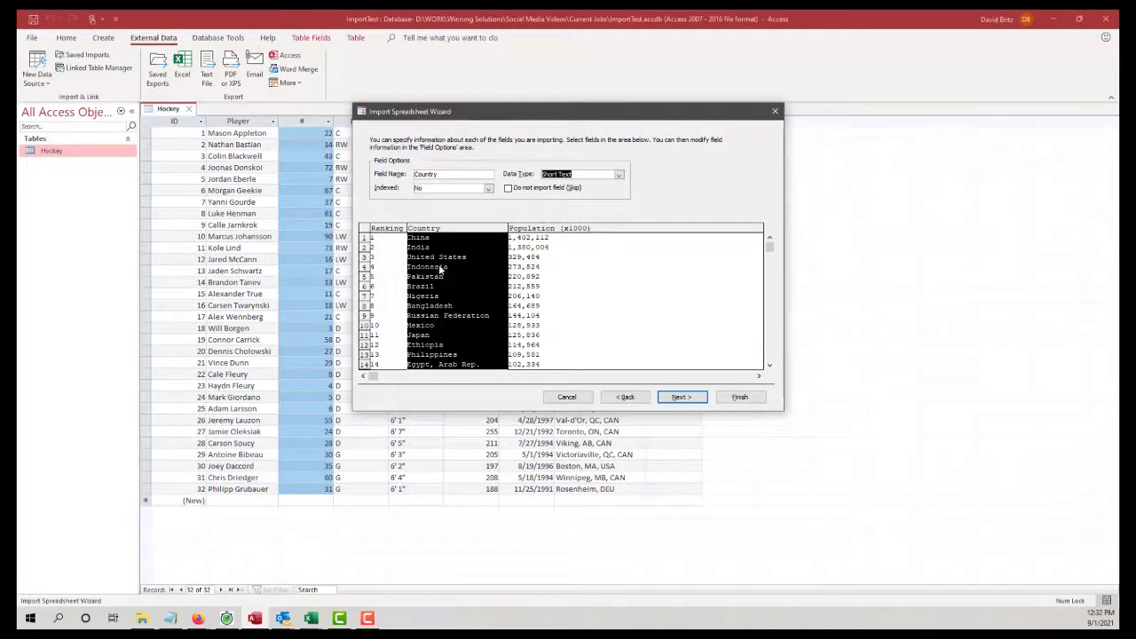
pyautogui.click(529, 256)
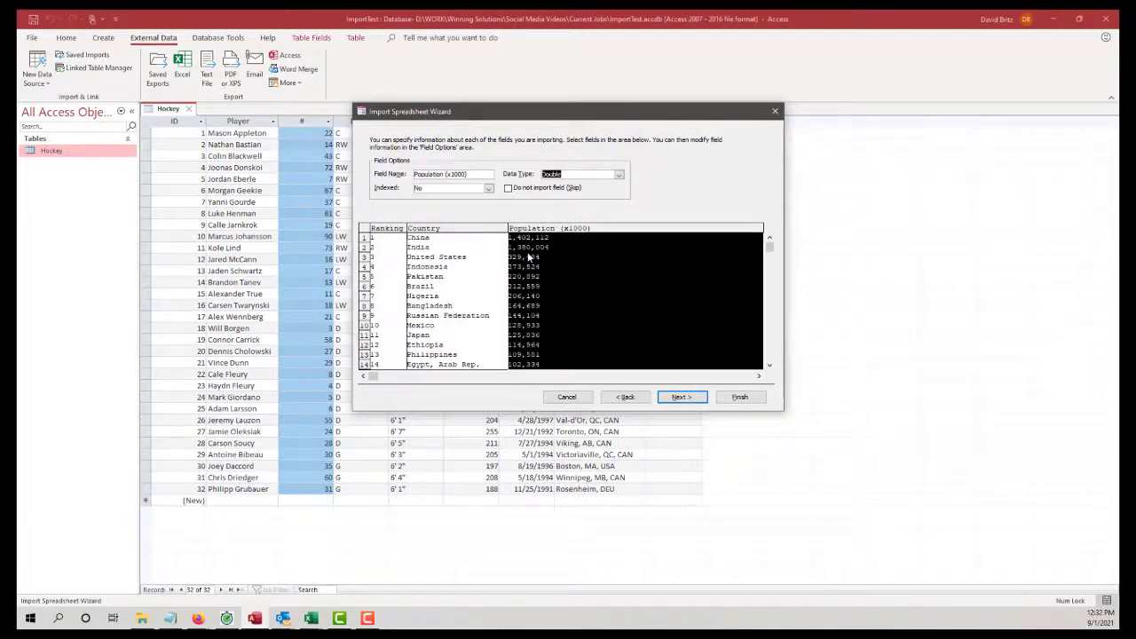
pyautogui.click(619, 176)
pyautogui.click(602, 211)
pyautogui.click(453, 279)
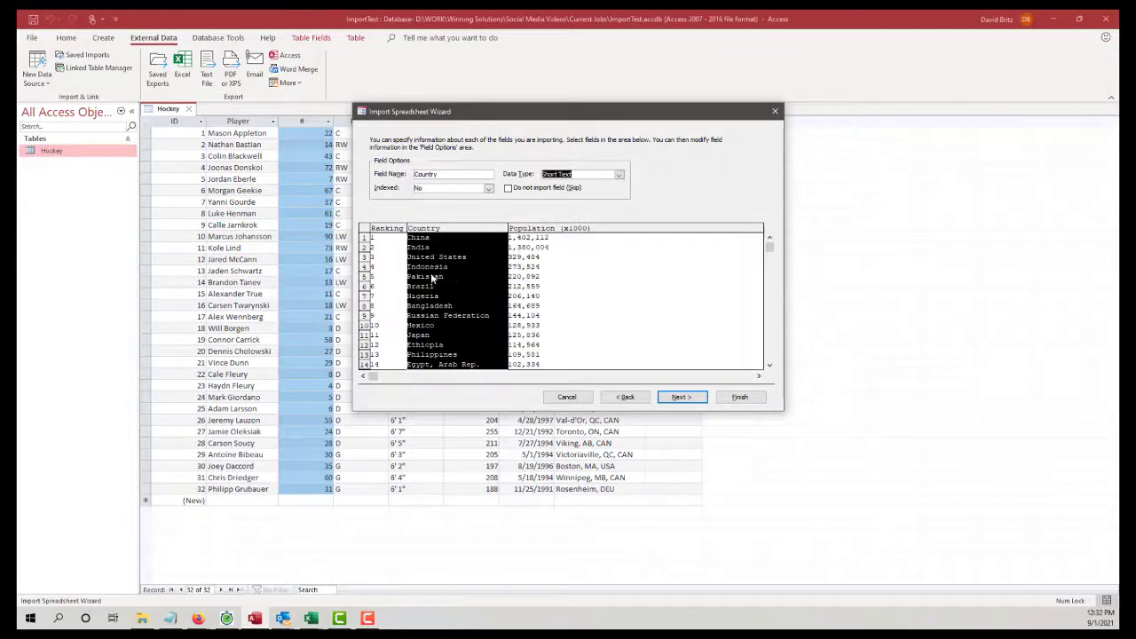
pyautogui.click(387, 274)
pyautogui.click(617, 289)
pyautogui.click(685, 398)
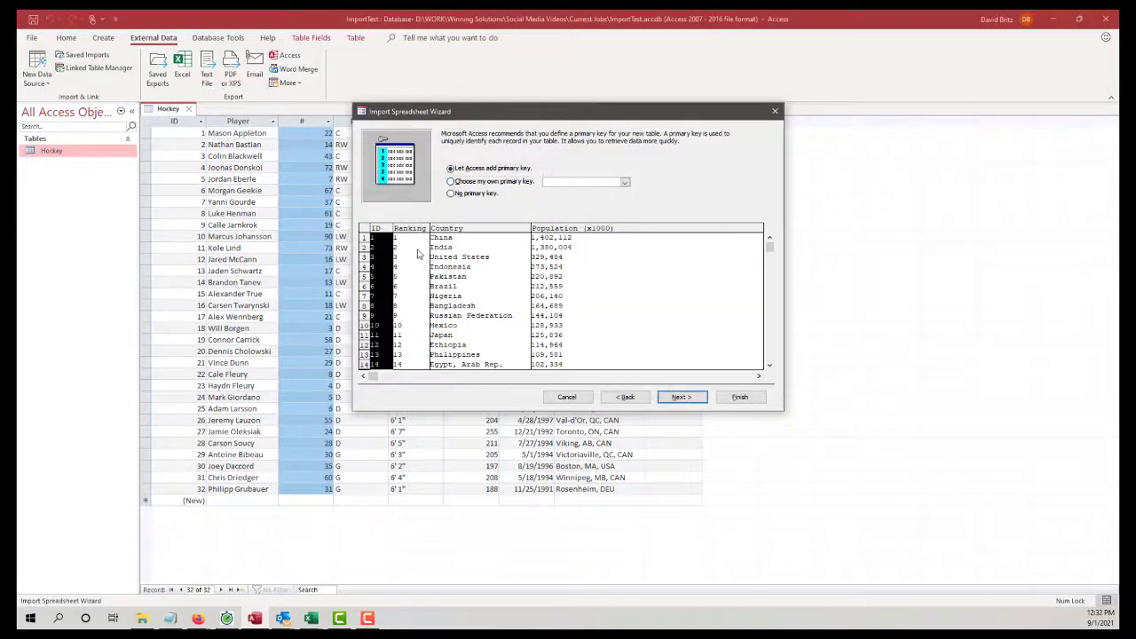
# Use Ranking as the primary key and finish the import into the Population table without saving the import steps
pyautogui.click(450, 181)
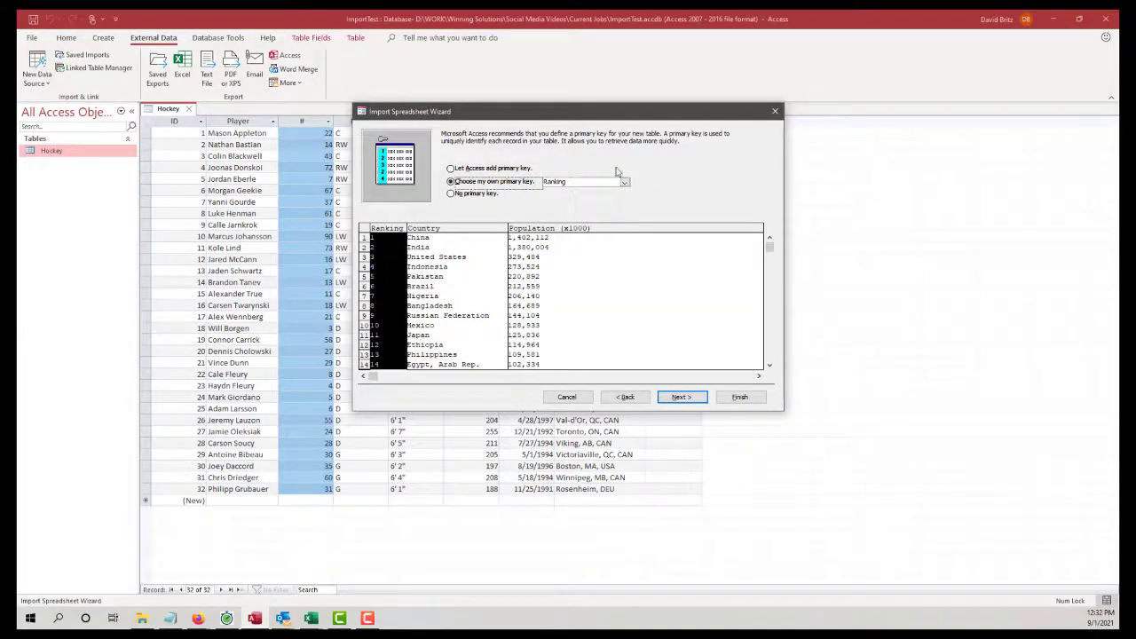
pyautogui.click(685, 397)
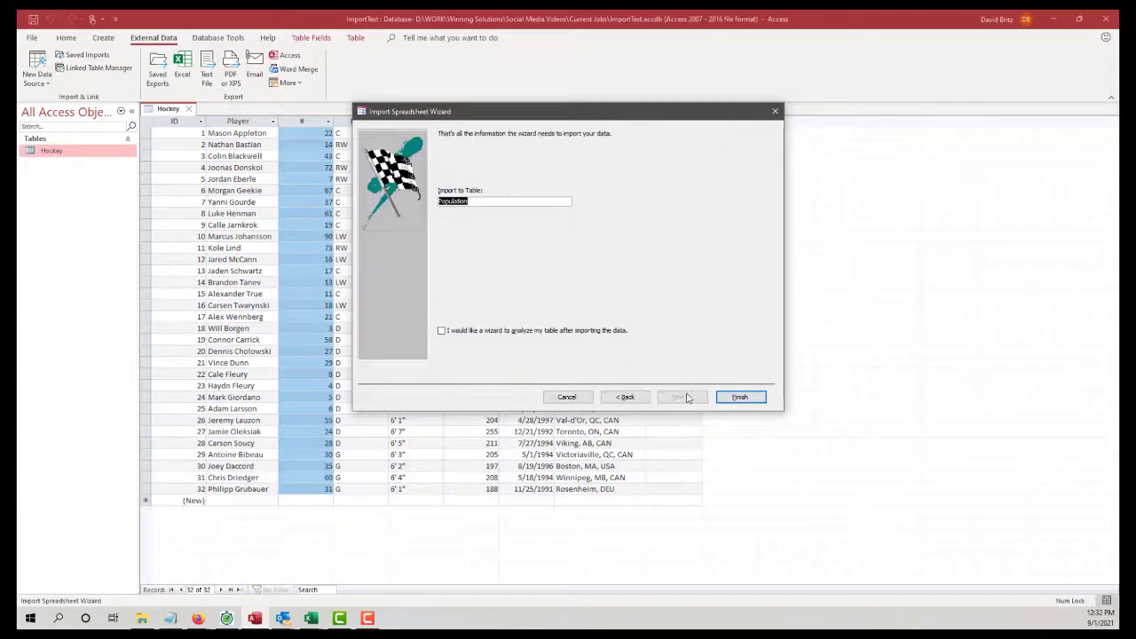
pyautogui.click(736, 400)
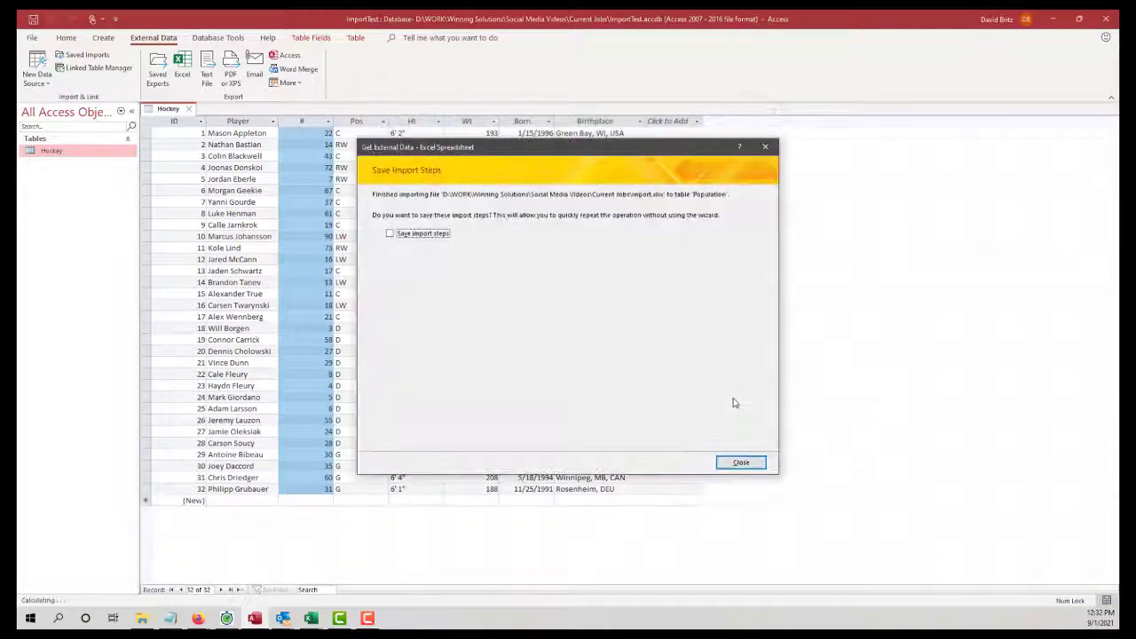
pyautogui.click(752, 463)
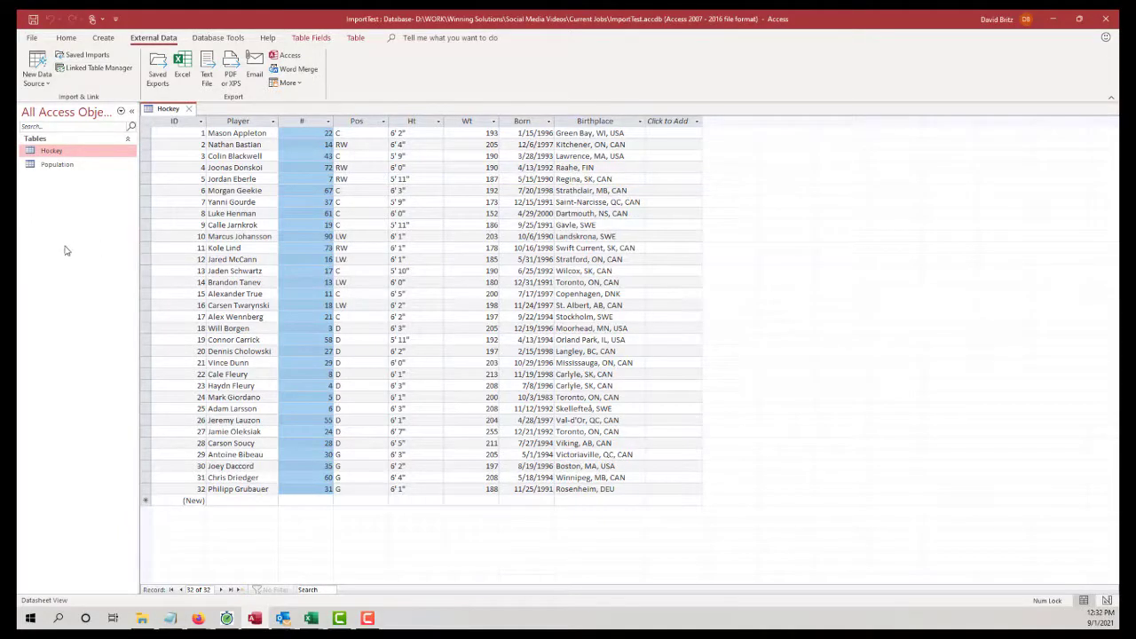
# Open the imported Population table and review it alongside the Hockey table
pyautogui.doubleClick(71, 167)
pyautogui.click(65, 153)
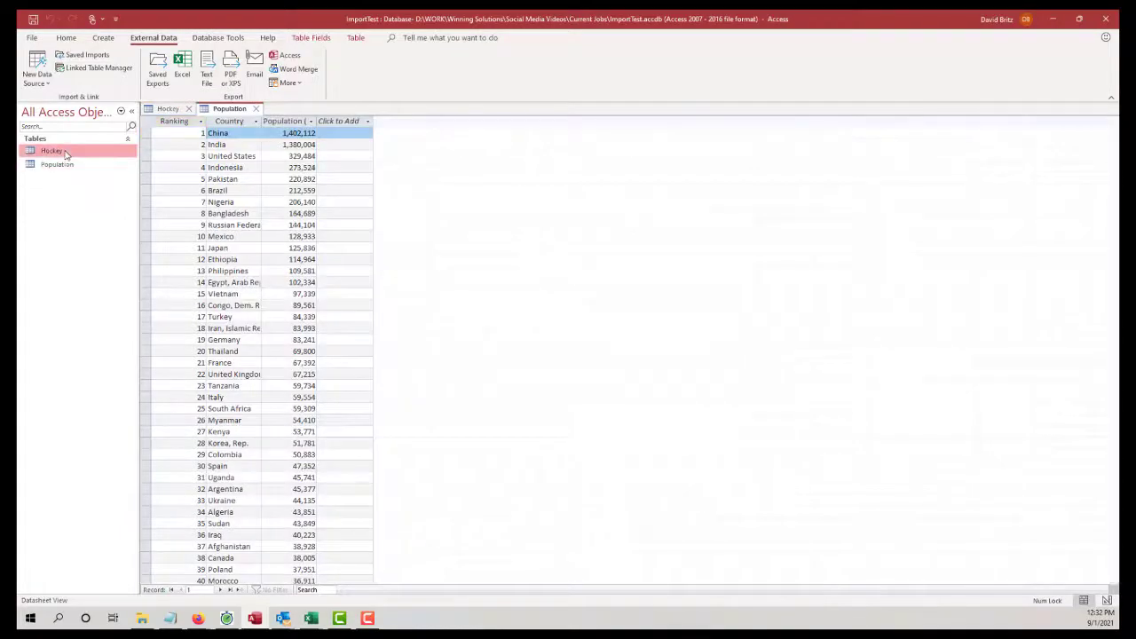
pyautogui.doubleClick(65, 154)
pyautogui.doubleClick(69, 168)
pyautogui.doubleClick(71, 156)
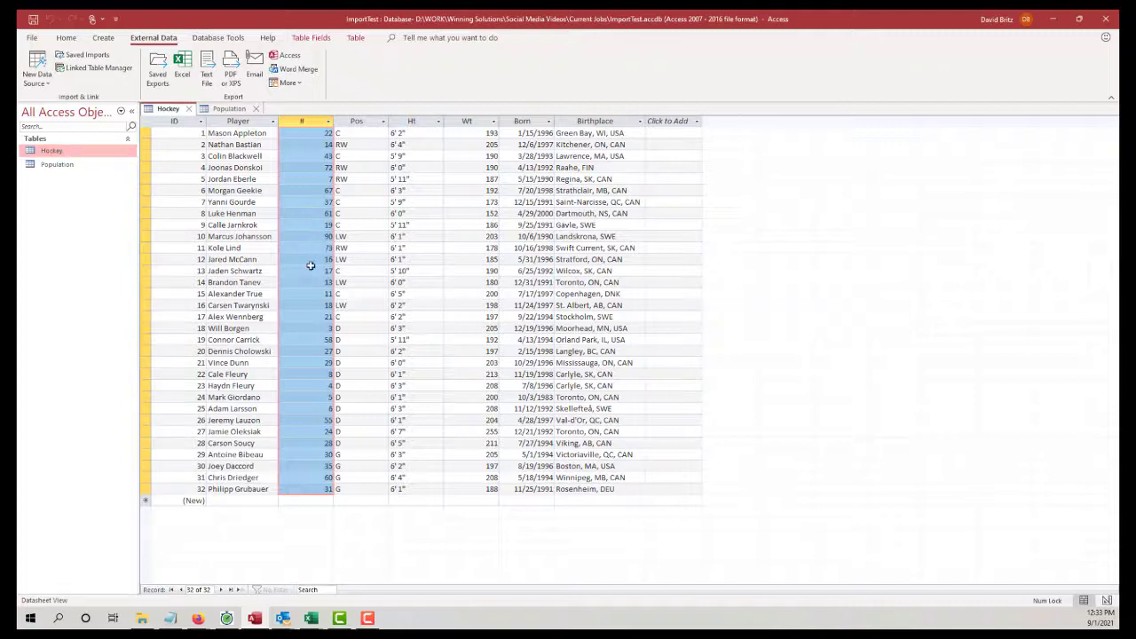
# Highlight all the records in the Hockey table, and clear the selection
pyautogui.click(245, 236)
pyautogui.moveTo(149, 133); pyautogui.dragTo(145, 538)
pyautogui.moveTo(154, 500); pyautogui.dragTo(153, 489)
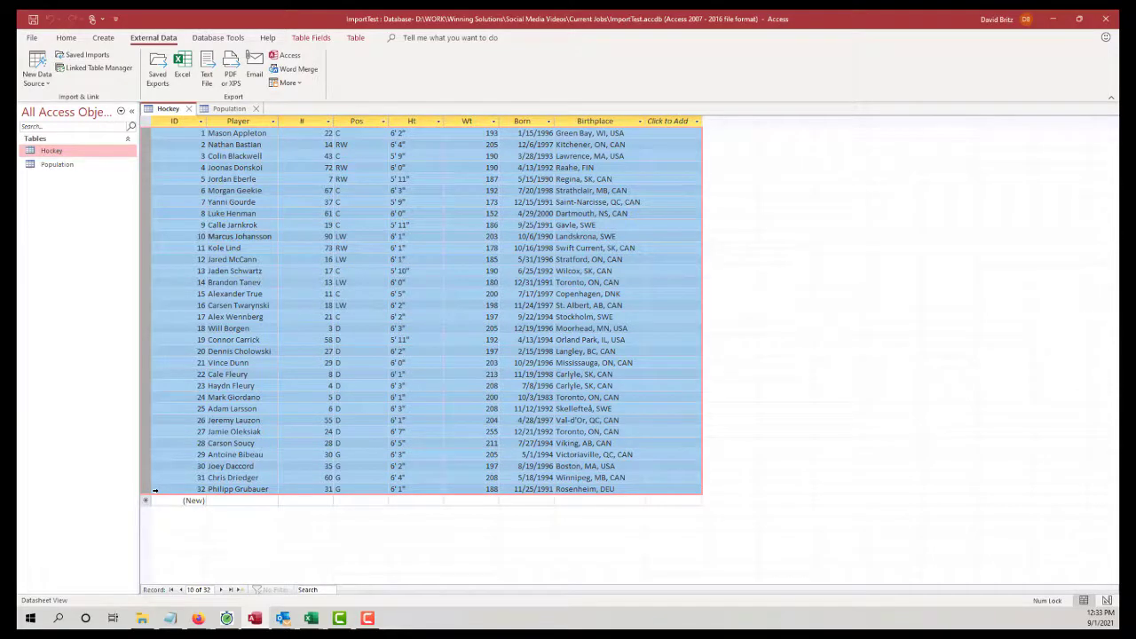
pyautogui.click(350, 316)
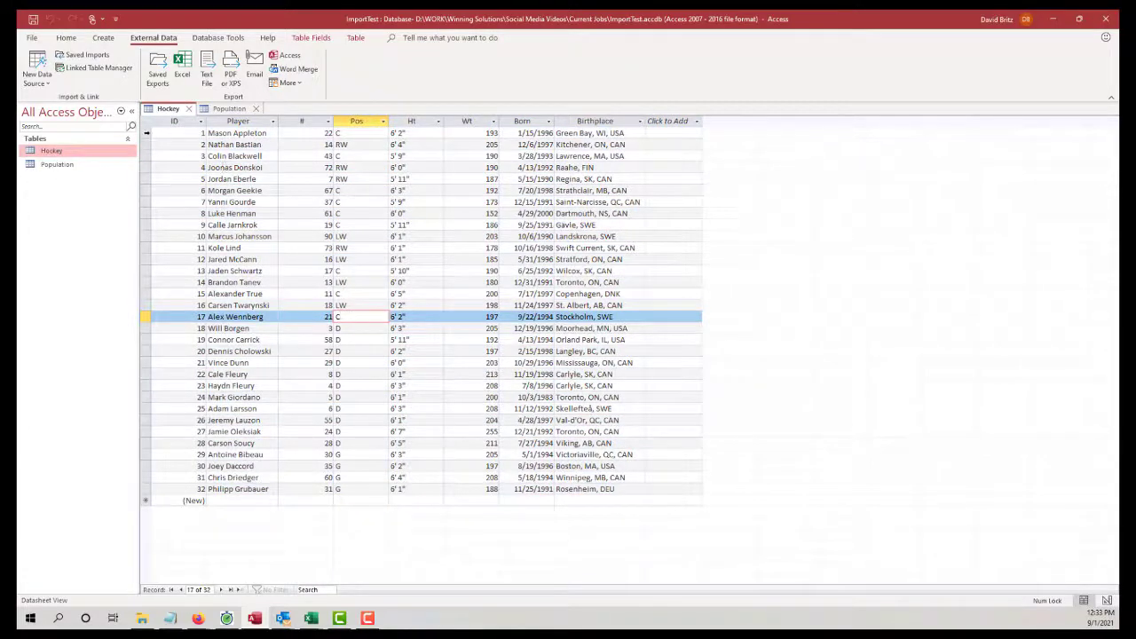
pyautogui.moveTo(147, 133); pyautogui.dragTo(146, 490)
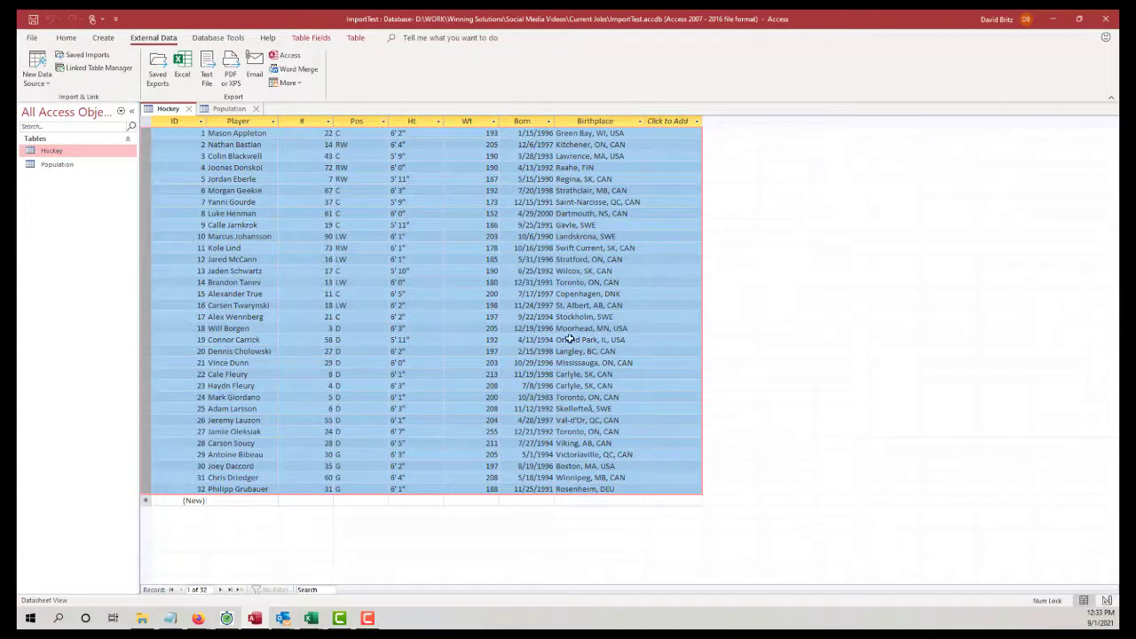
pyautogui.click(499, 304)
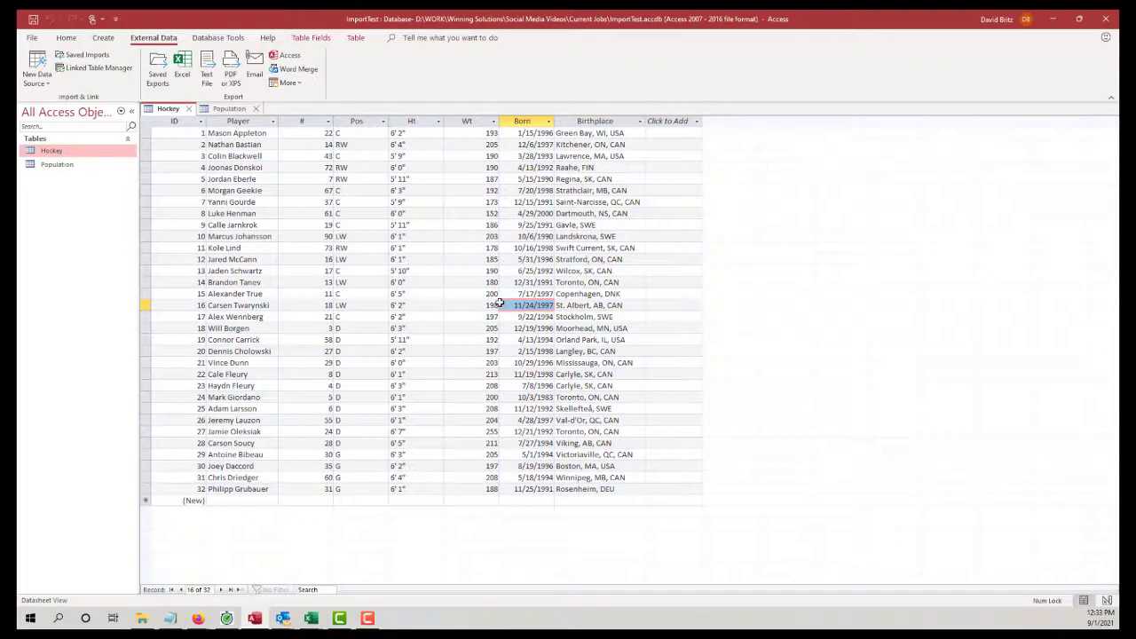